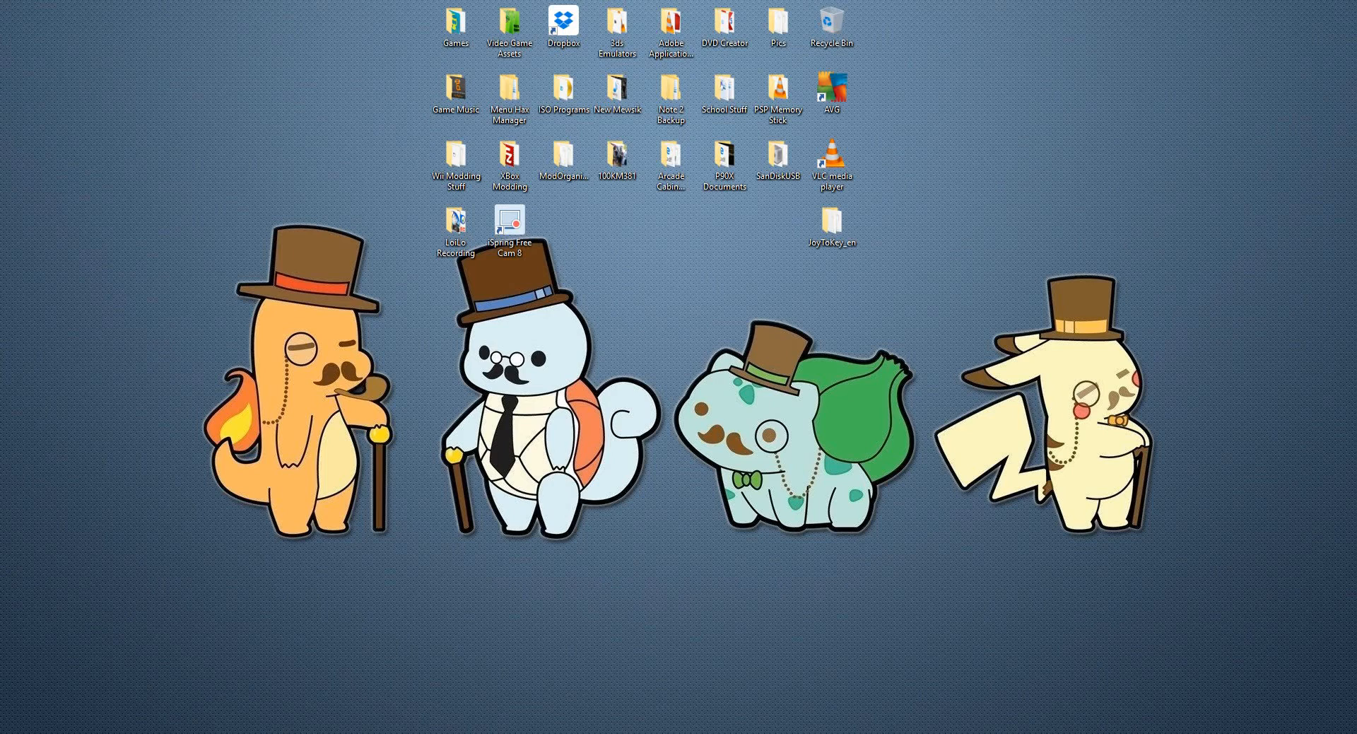
- Switch to Chrome, browse the Characters sprites on Sithjester's RMXP Resources, and preview the fredcolon.png sprite sheet
left_click_drag(1356, 170, 540, 1)
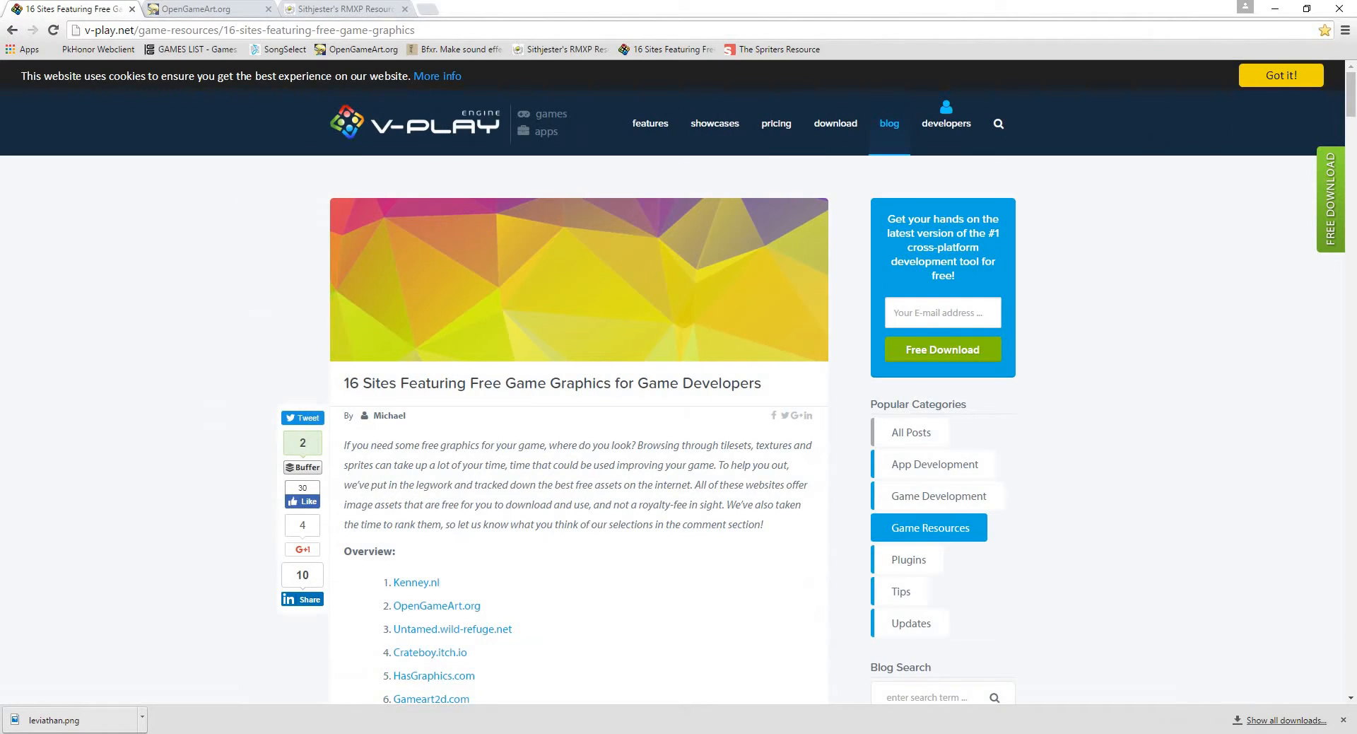
left_click(345, 9)
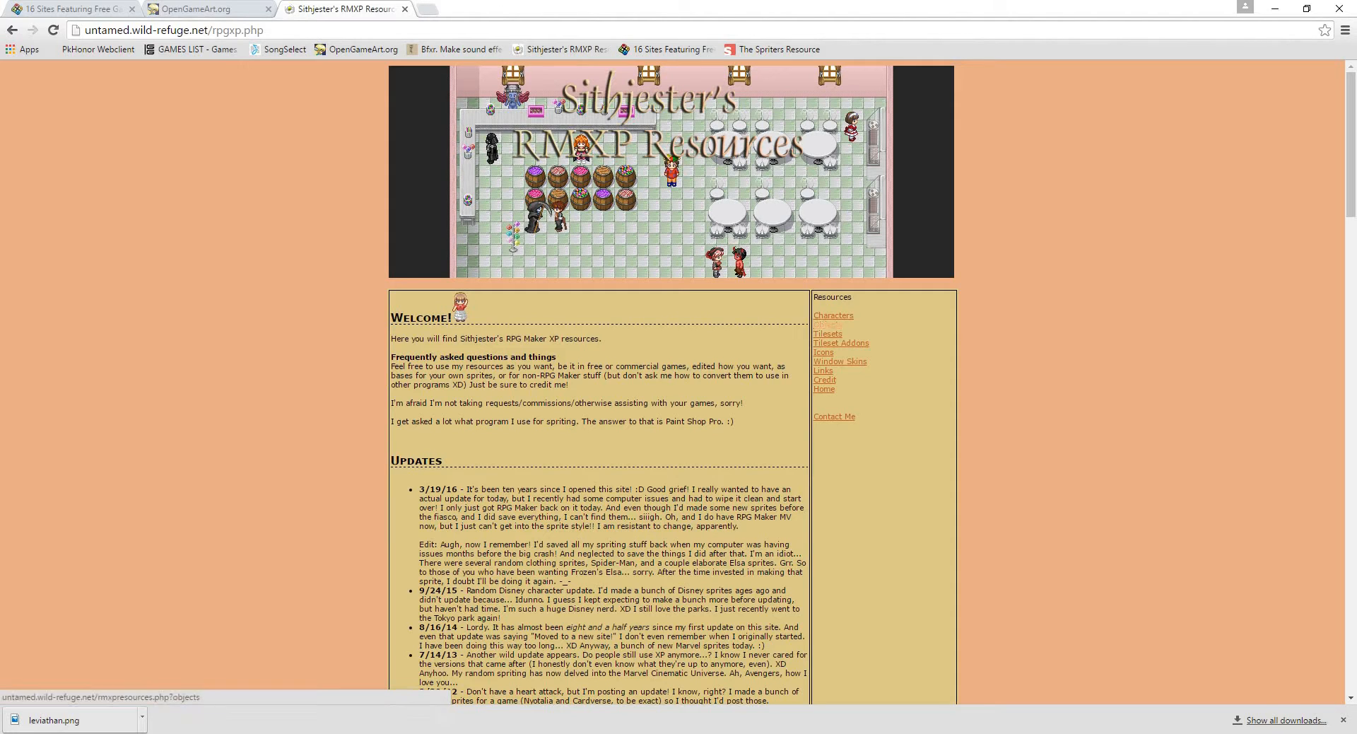
left_click(833, 316)
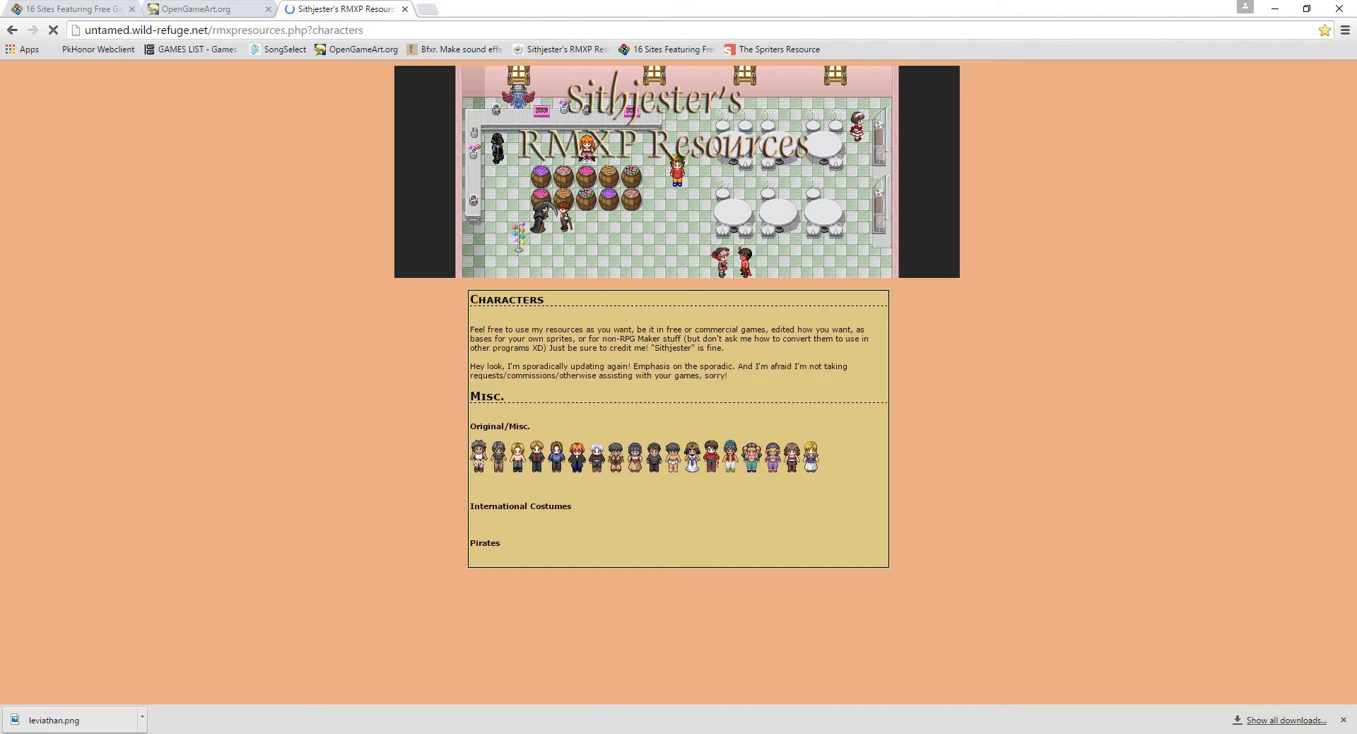
scroll(672, 381, "down", 20)
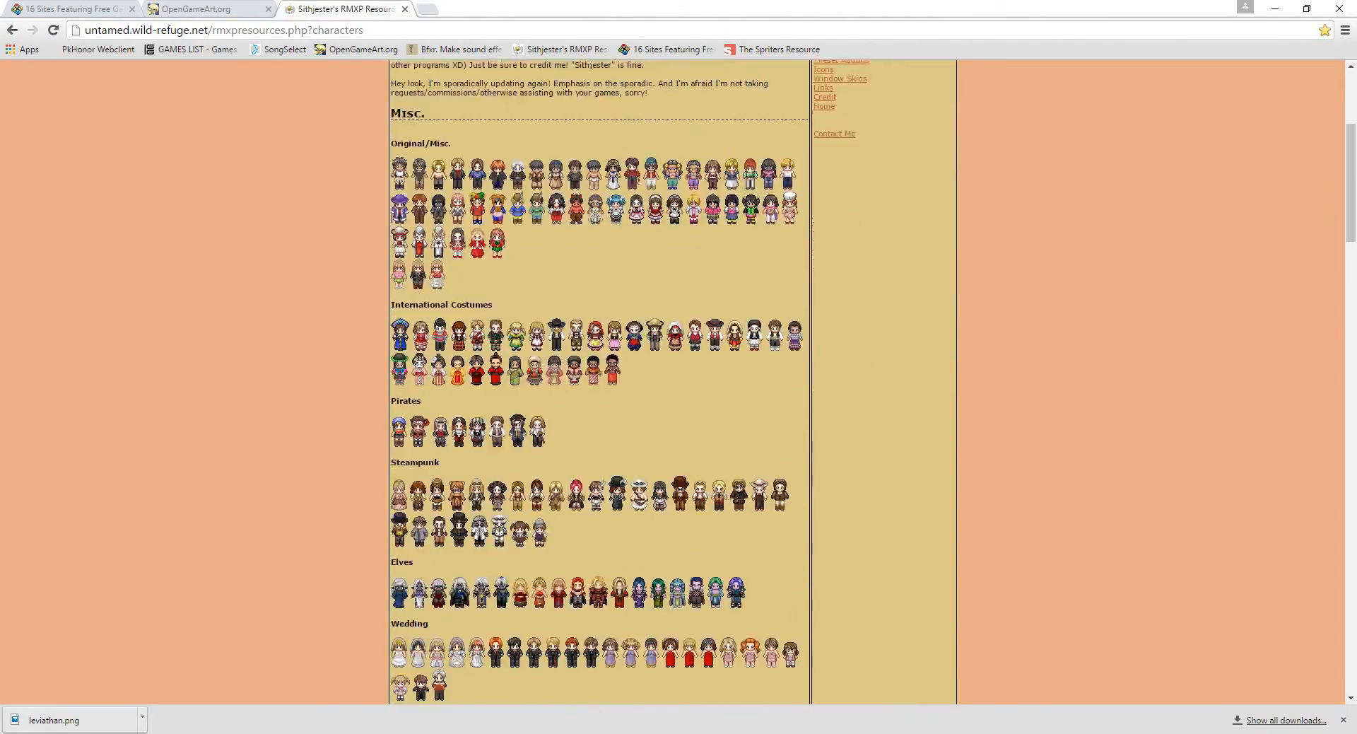
scroll(618, 401, "down", 5)
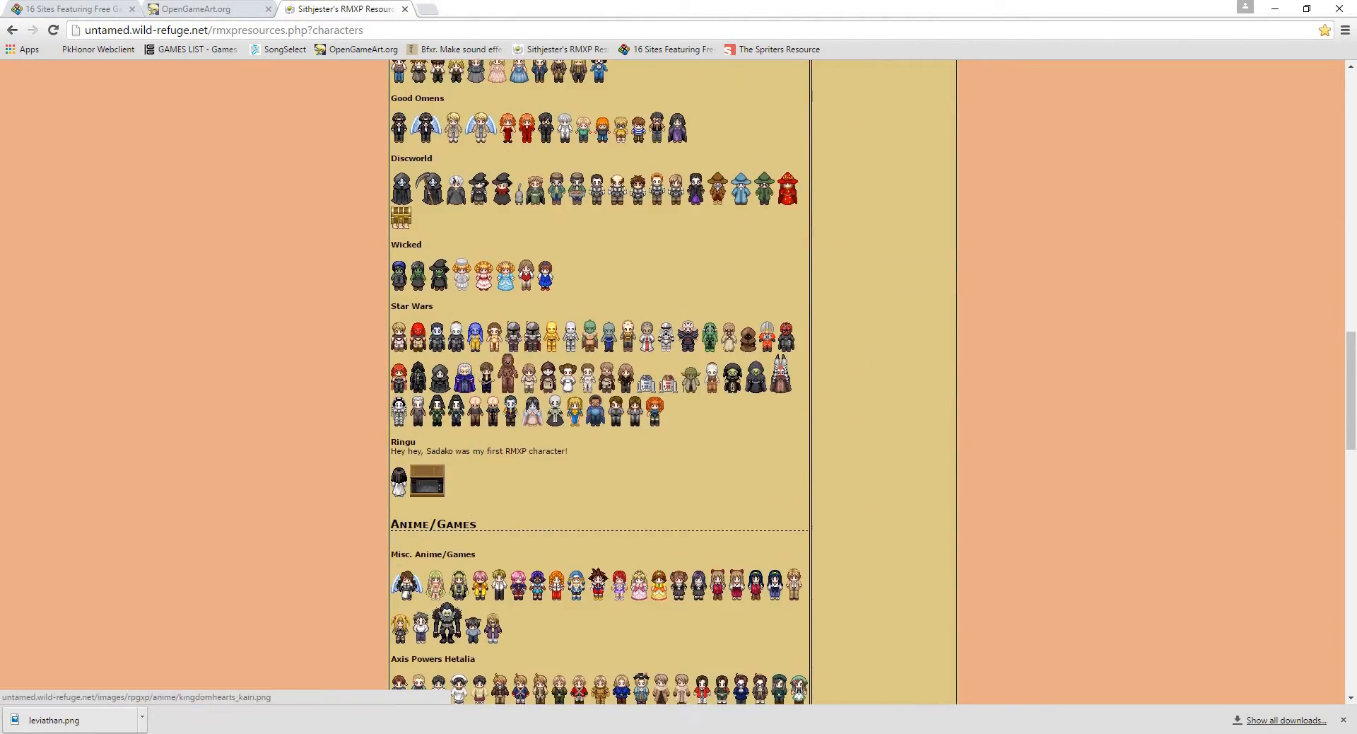
scroll(618, 401, "up", 3)
left_click(618, 400)
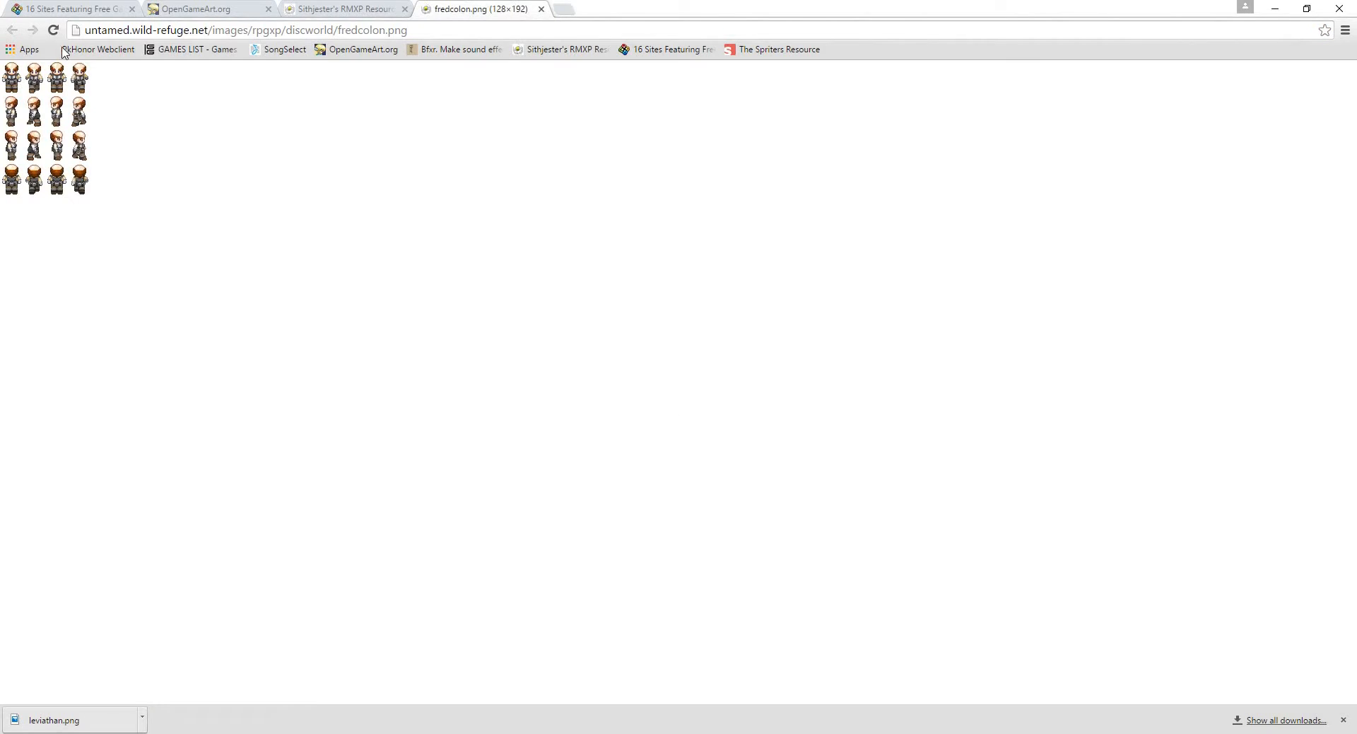
left_click(542, 8)
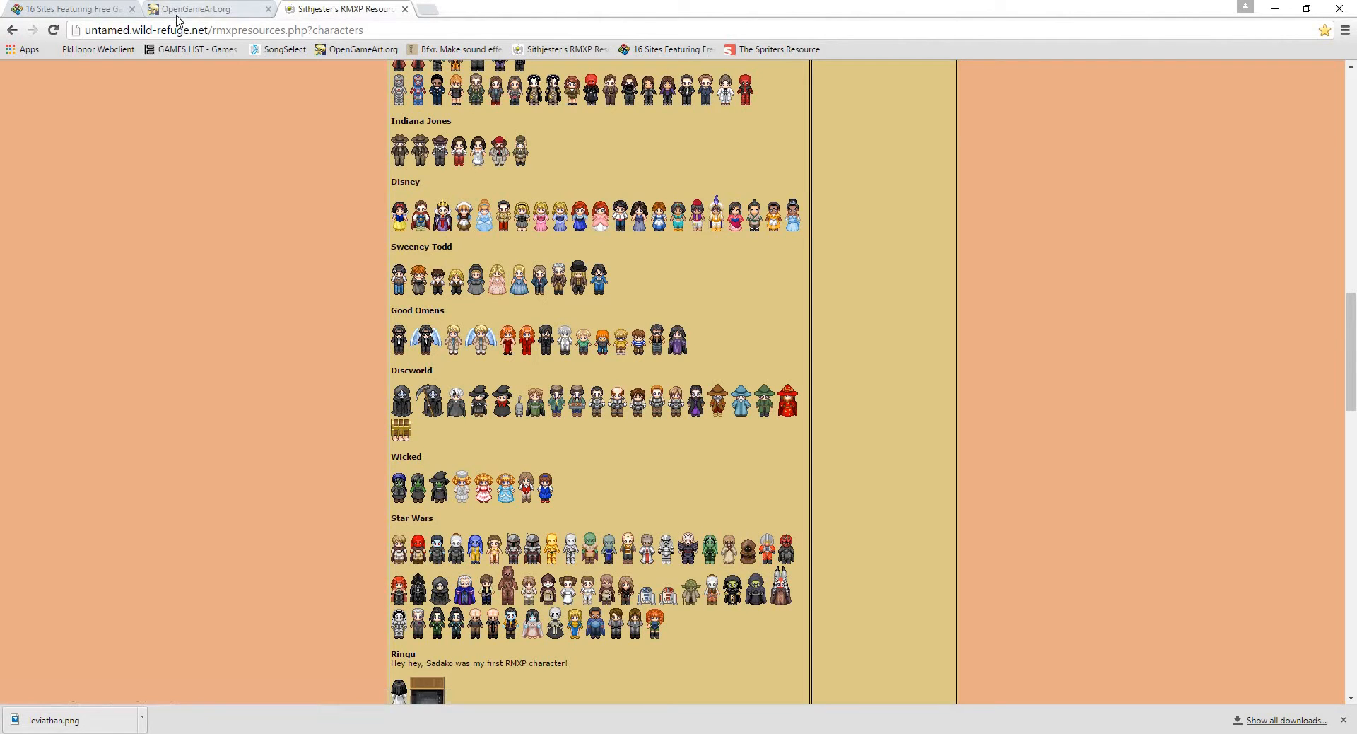
- Look over the OpenGameArt.org home page and the V-Play list of 16 free game graphics sites, then minimize the browser
left_click(209, 8)
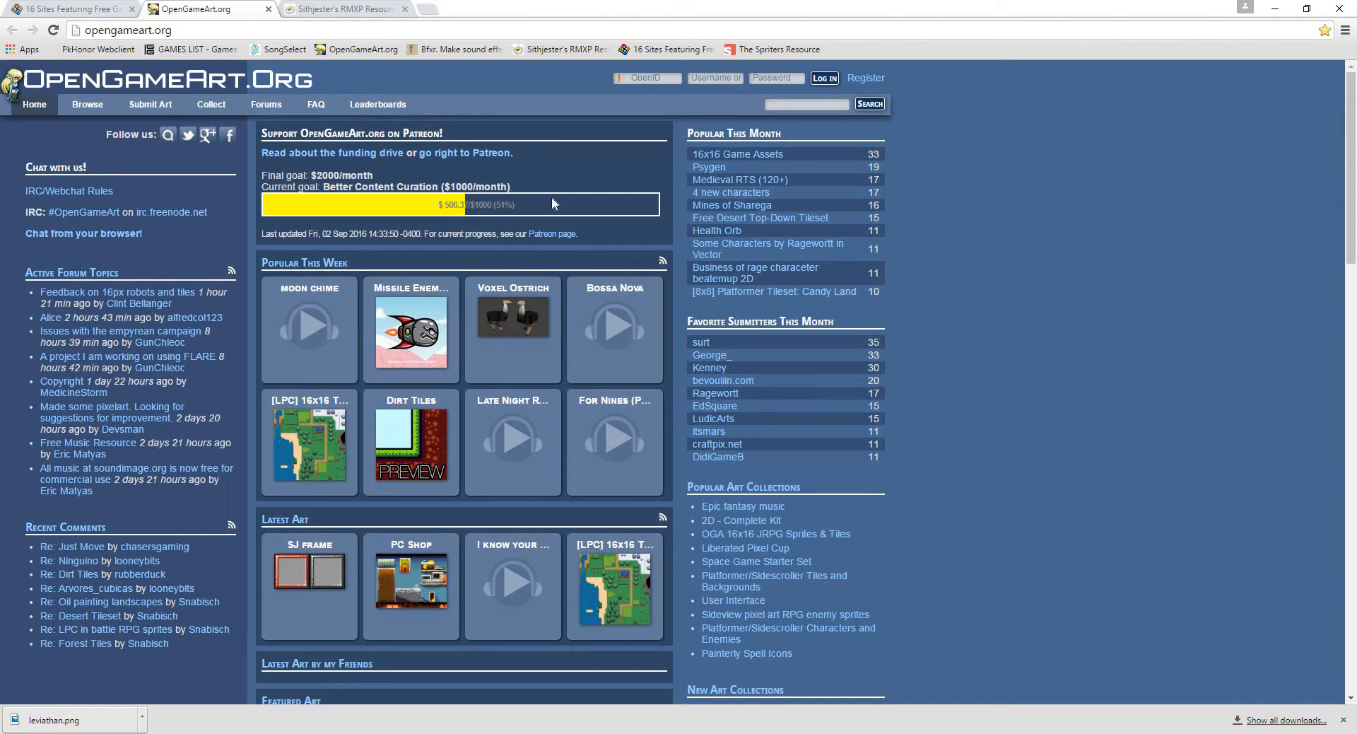
key("ctrl+shift+Tab")
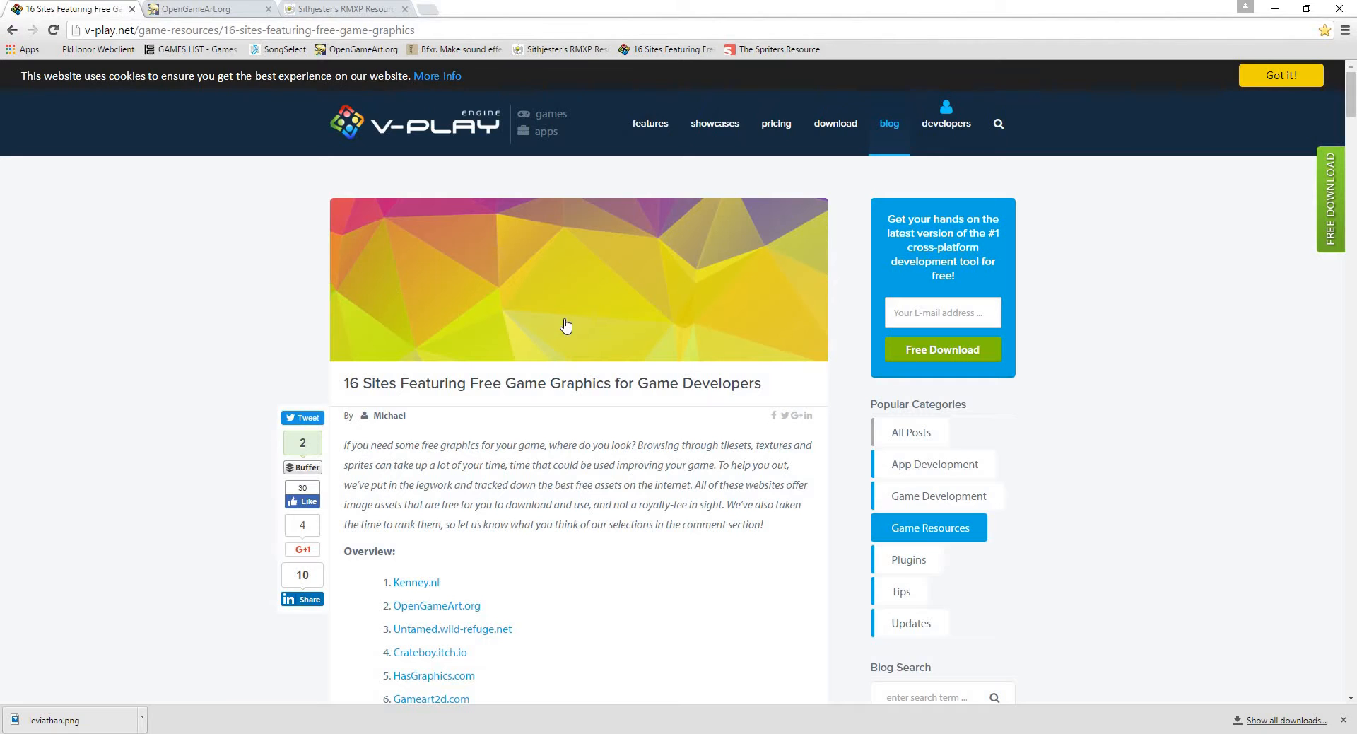
scroll(636, 495, "down", 5)
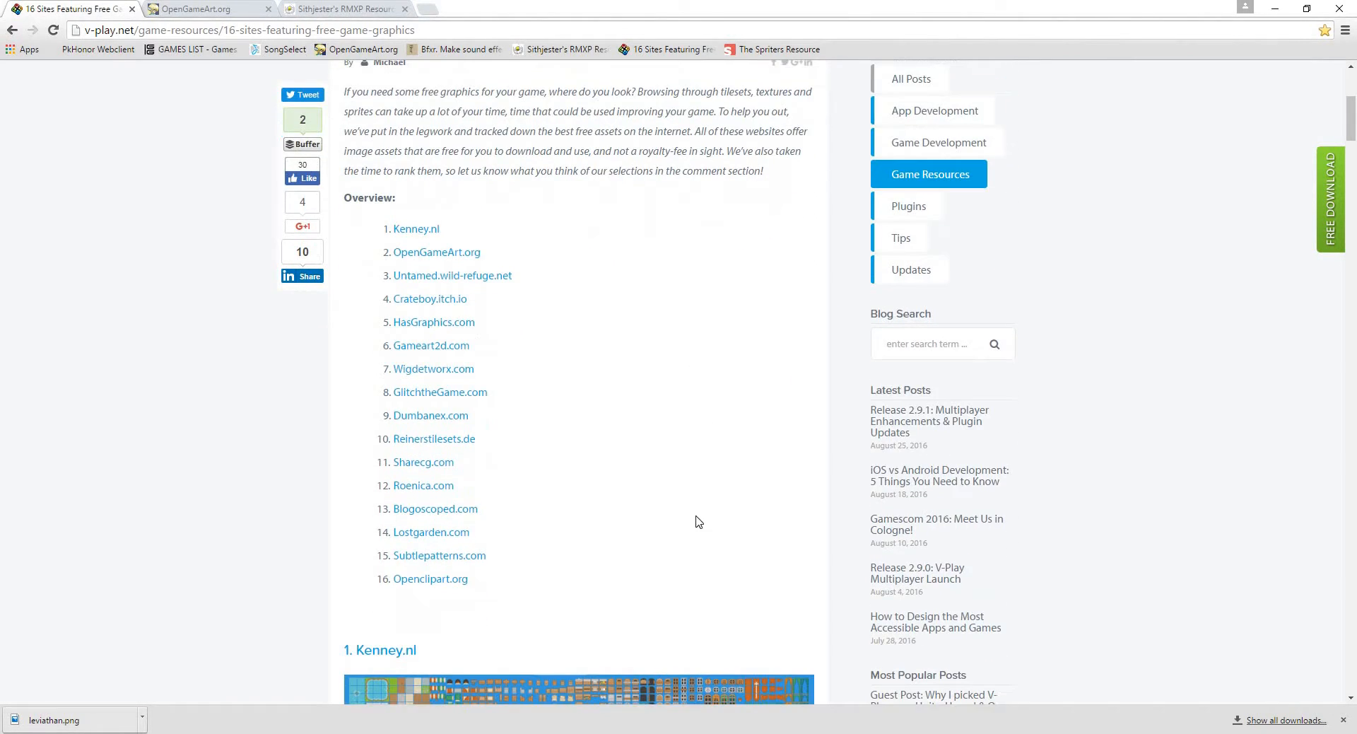
scroll(721, 506, "down", 2)
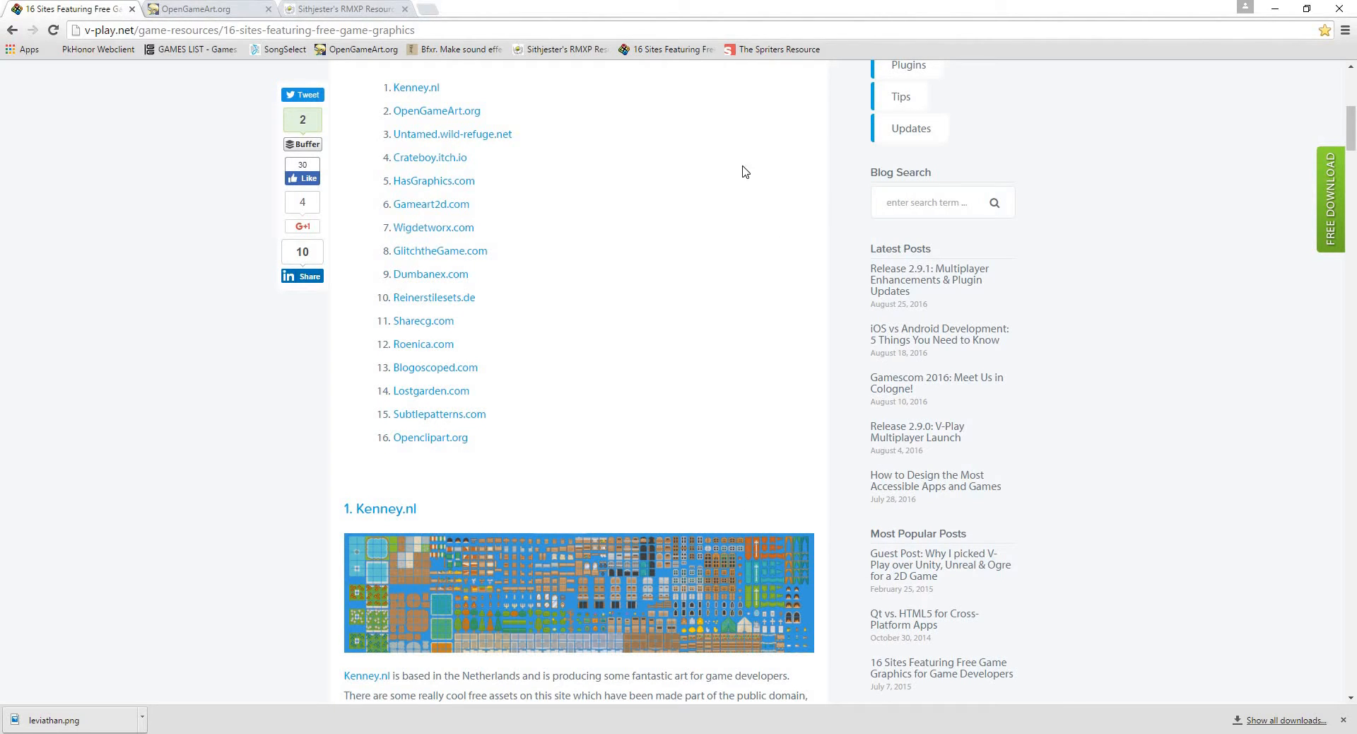
left_click_drag(691, 87, 748, 117)
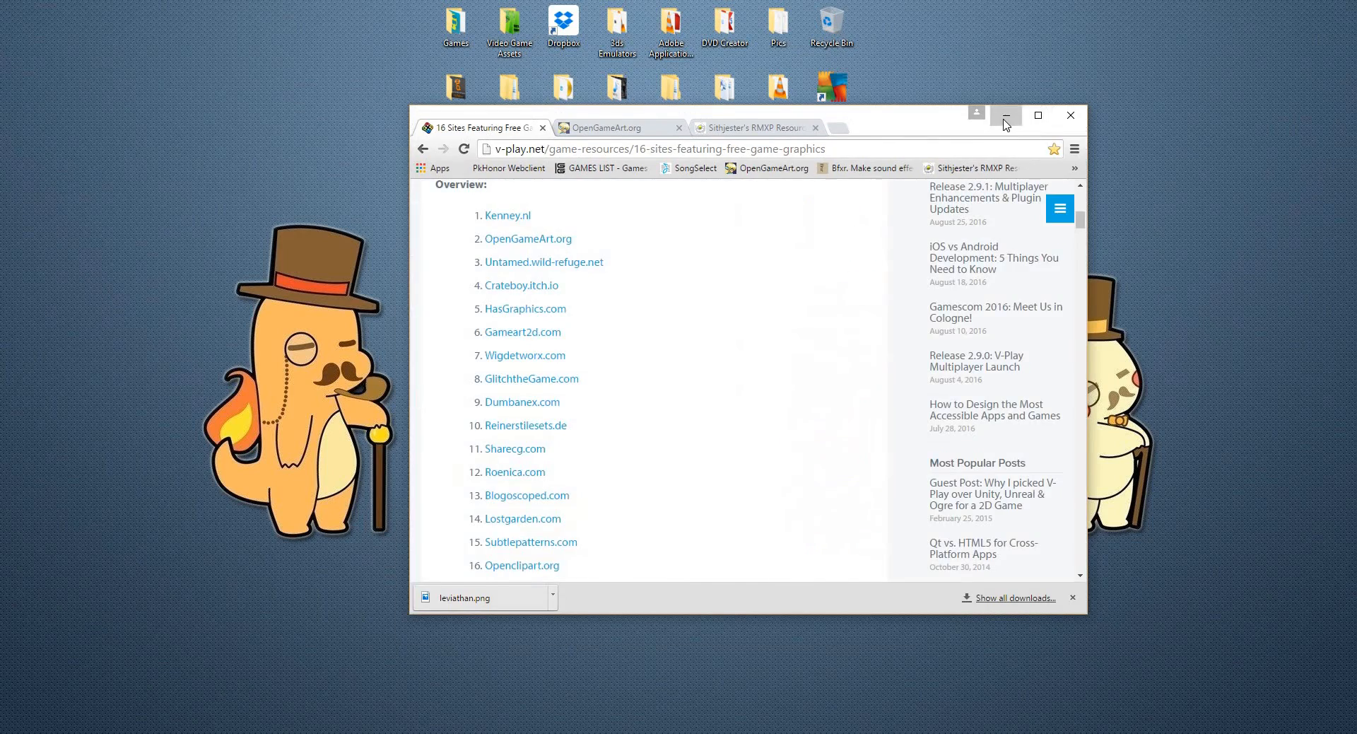
left_click(1006, 121)
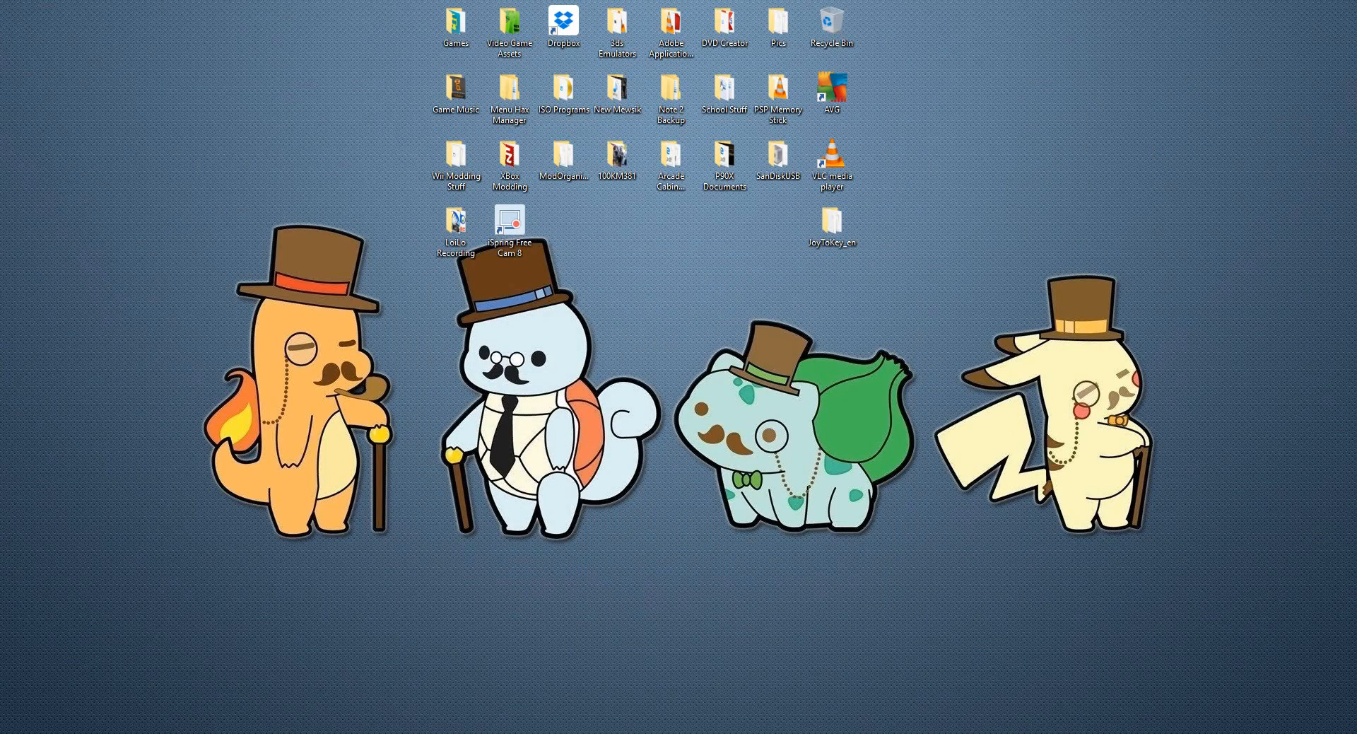
- Switch to the Animated Sprites Demo project in GameMaker, maximize it, and open the rm_demo room's properties
left_click_drag(1356, 143, 1062, 29)
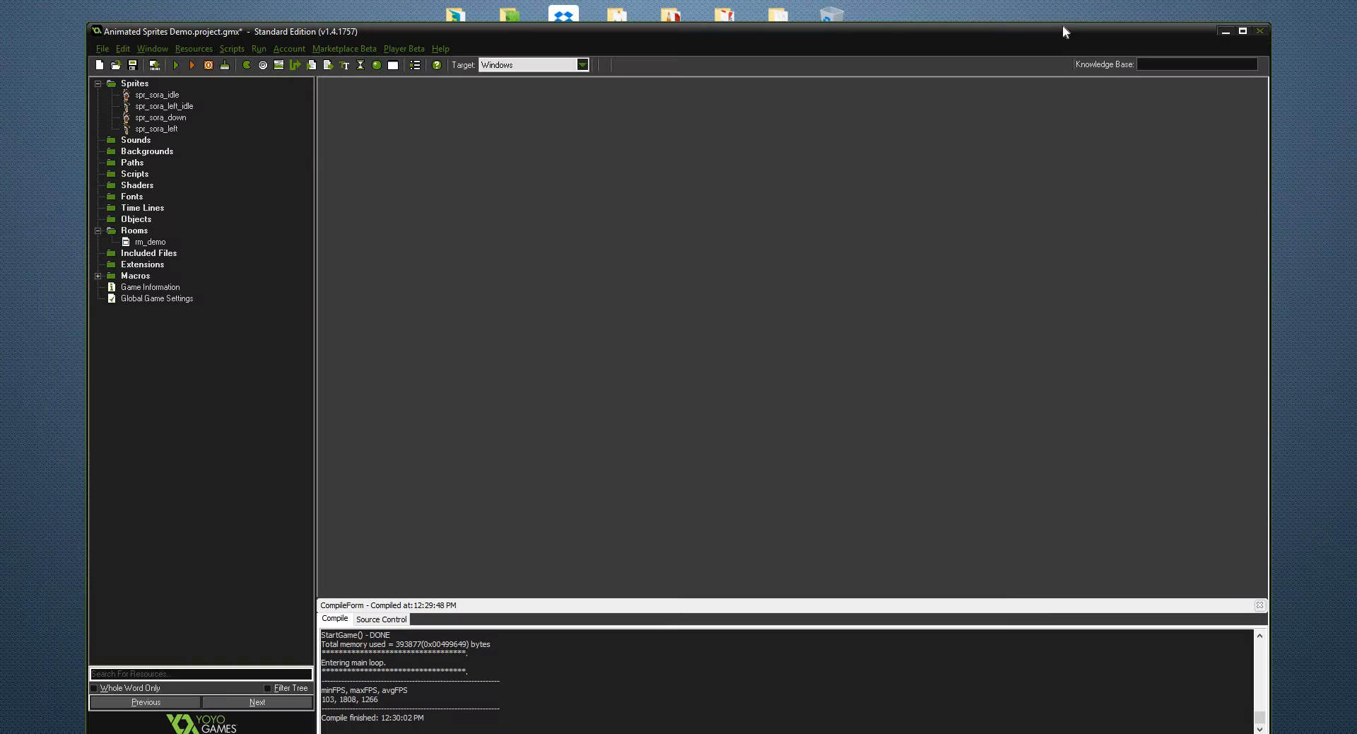
left_click(1243, 31)
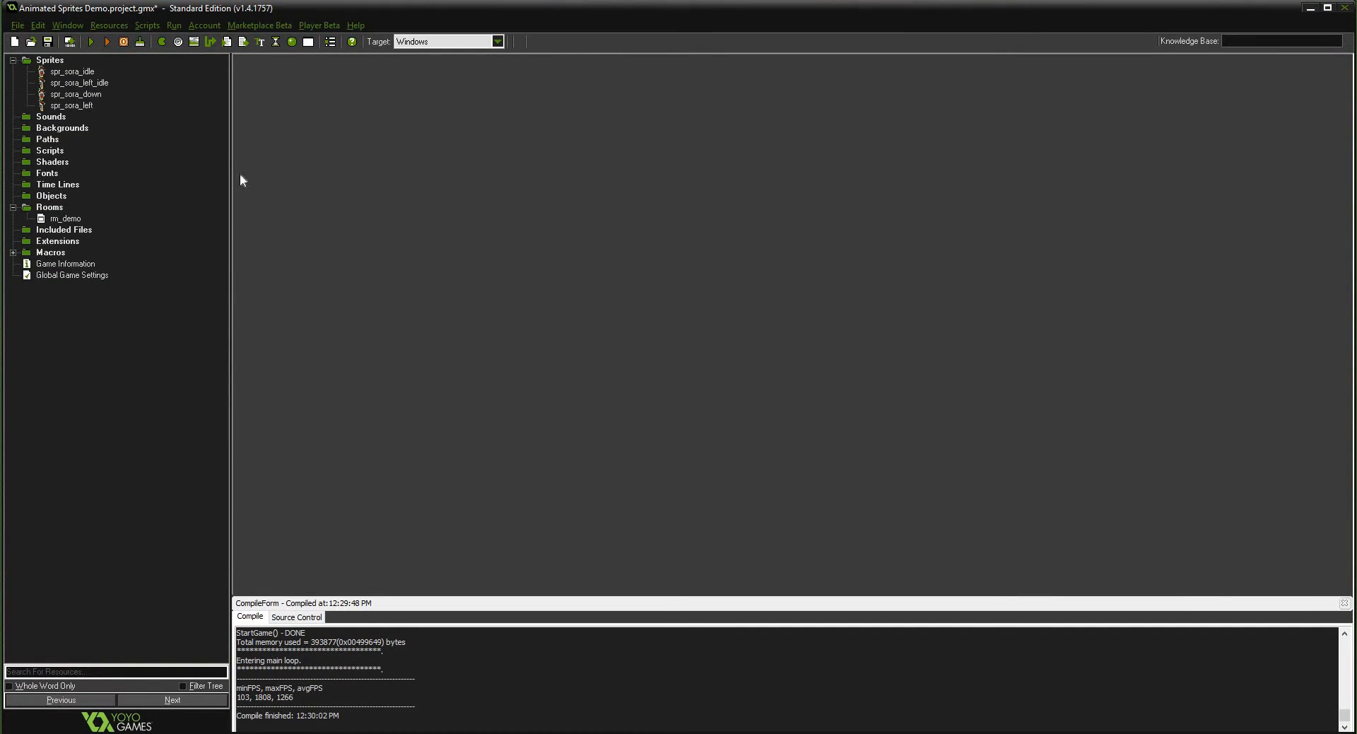
double_click(65, 219)
left_click_drag(799, 147, 1017, 134)
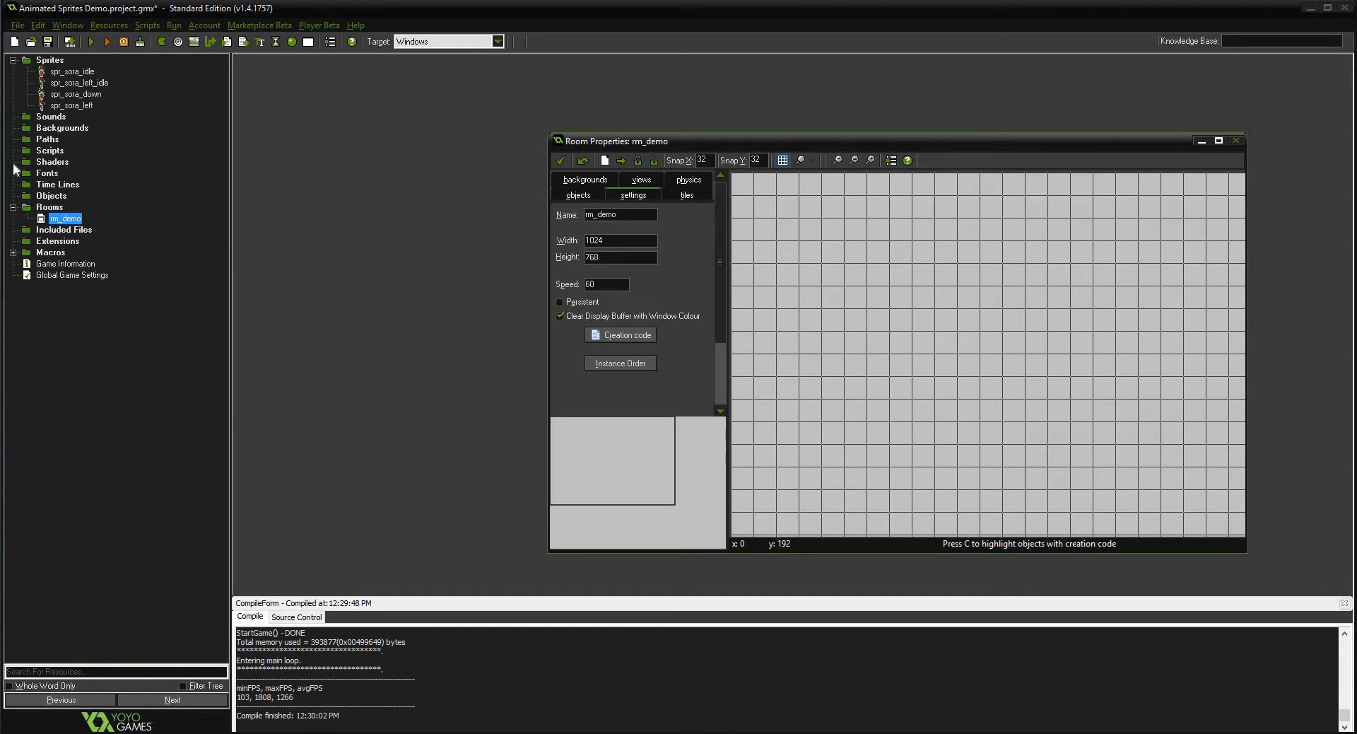
- Create a new sprite named spr_sora_idle_up and open it for editing
left_click(51, 61)
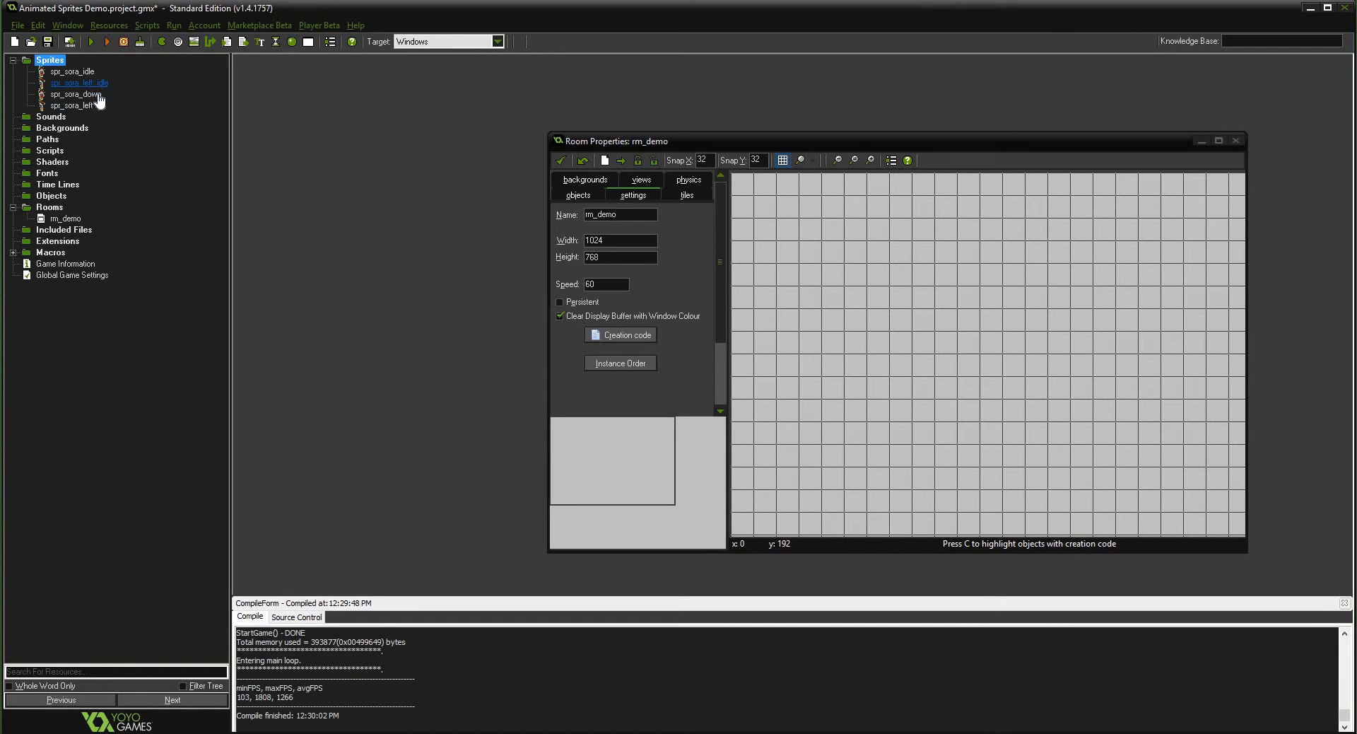
right_click(50, 61)
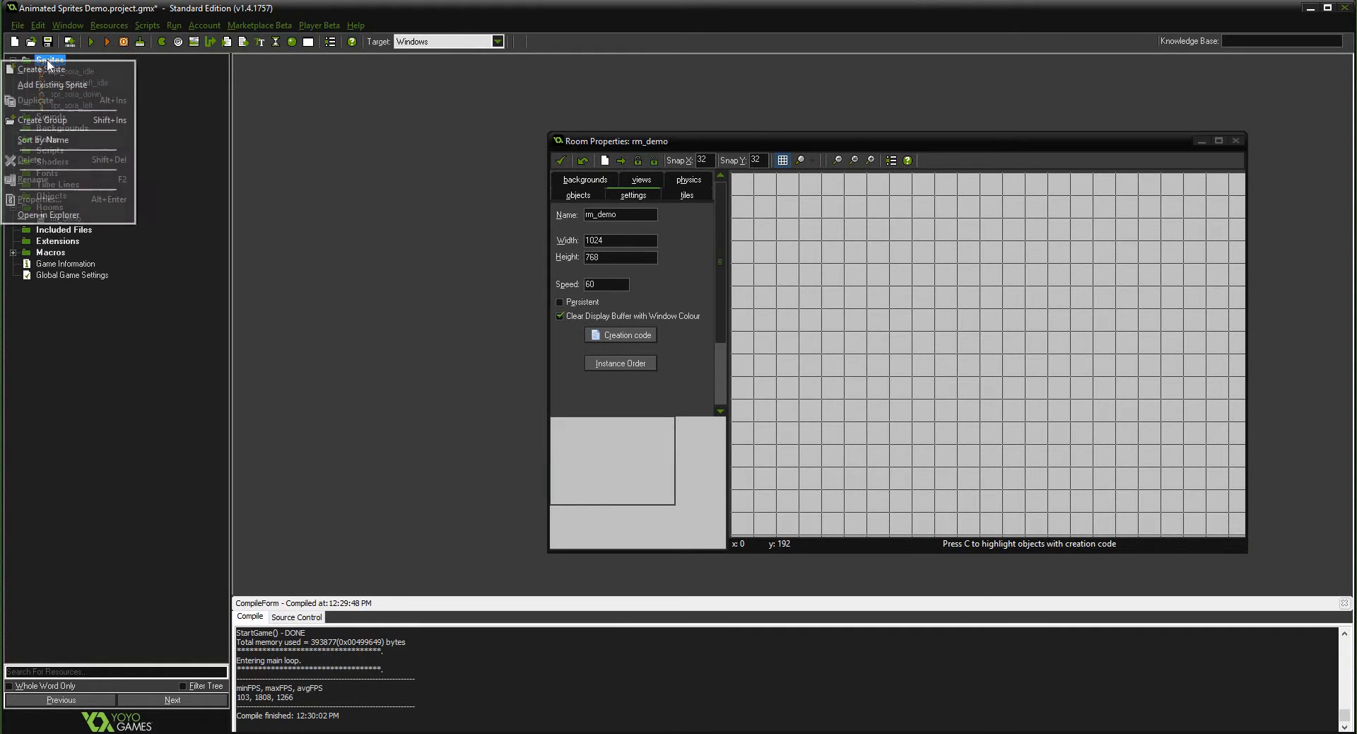
left_click(62, 71)
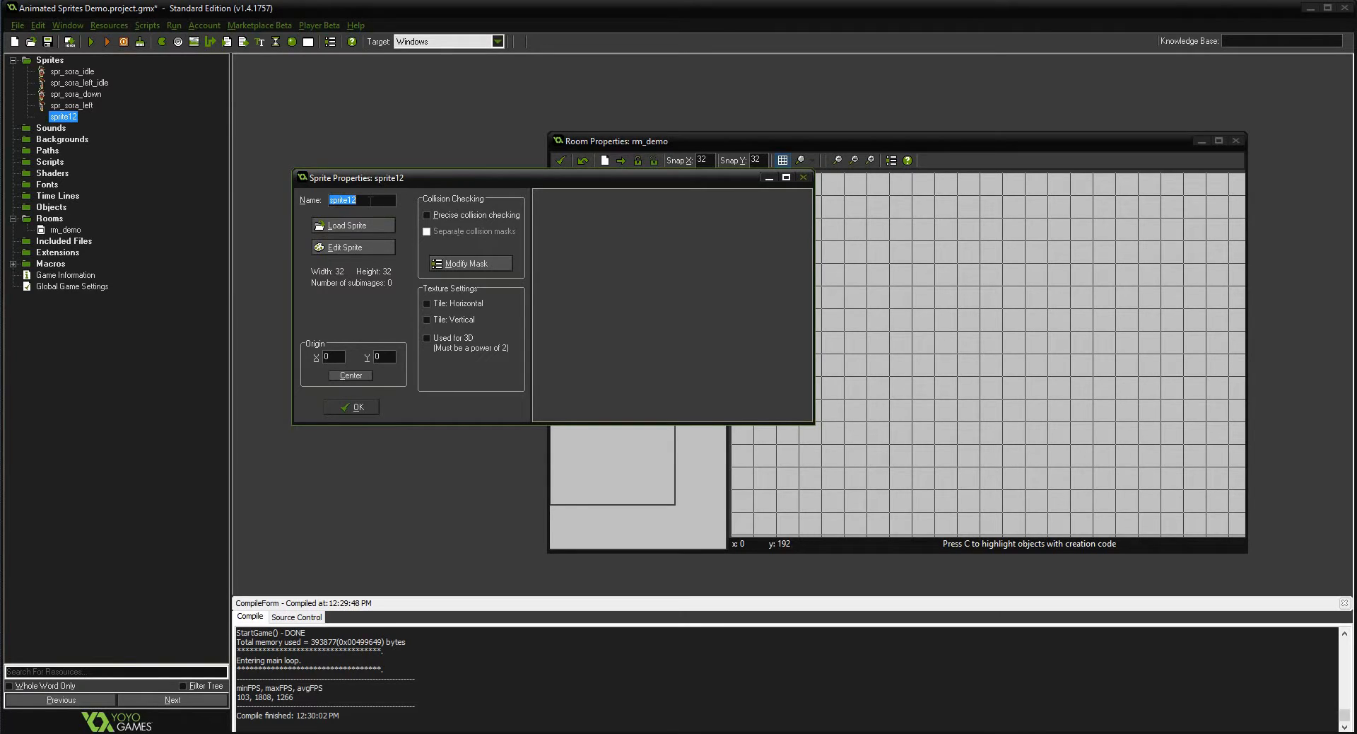
type("spr_sora_idle_up")
left_click(342, 248)
- Load kingdomhearts_sora.png as a strip for spr_sora_idle_up with its background removed
left_click(454, 151)
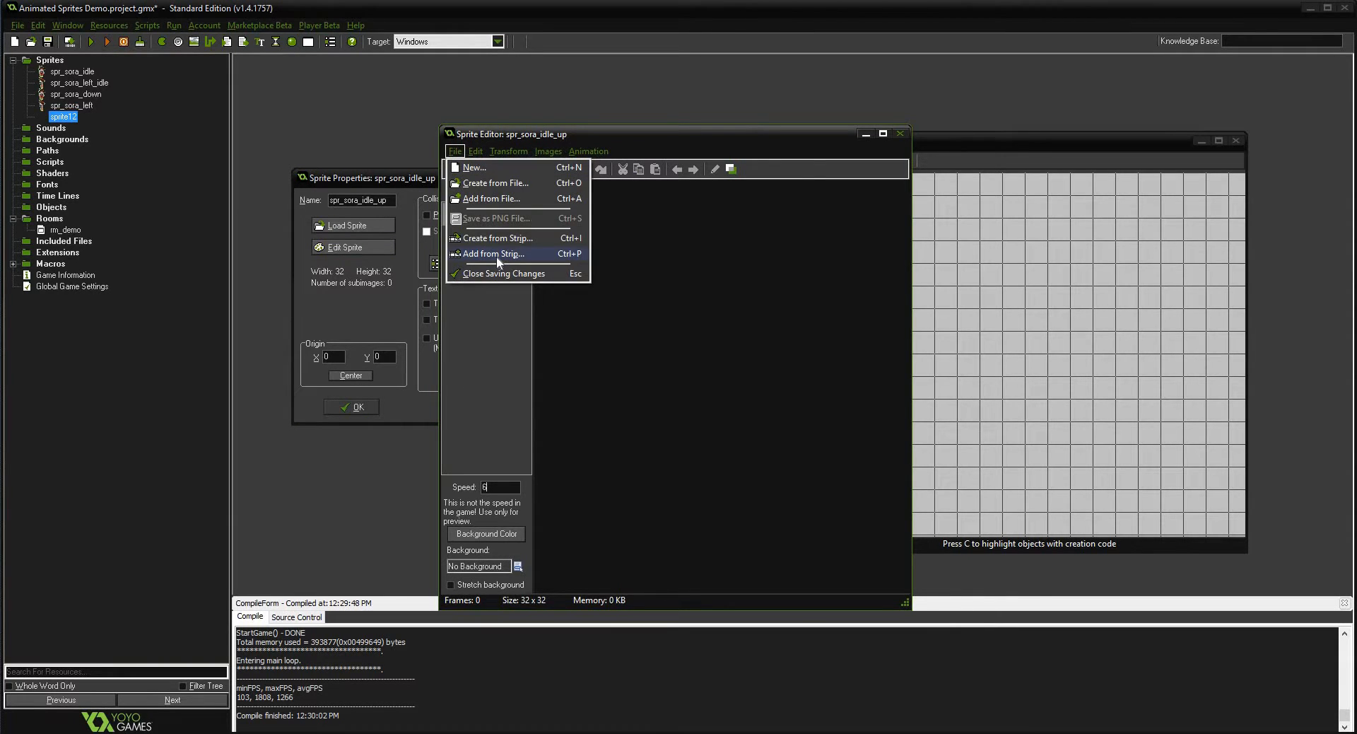
left_click(497, 254)
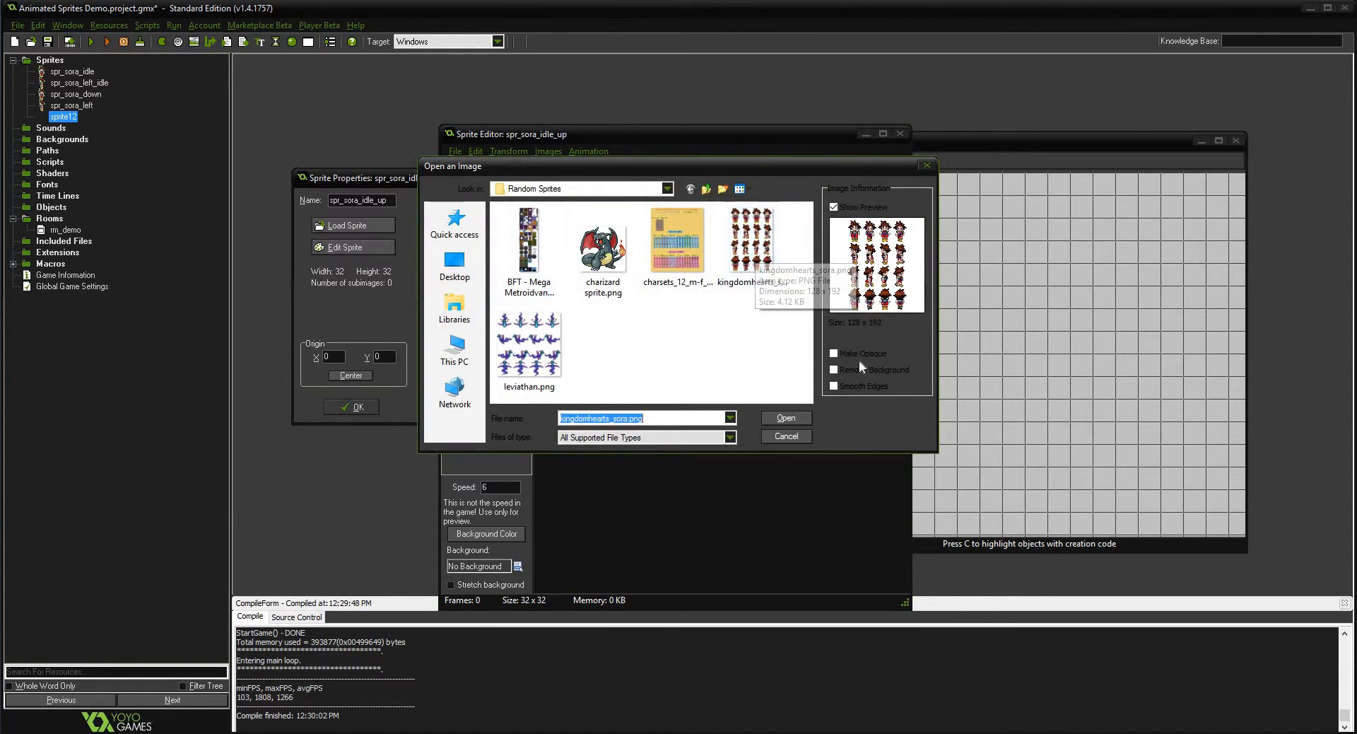
left_click(755, 254)
left_click(864, 370)
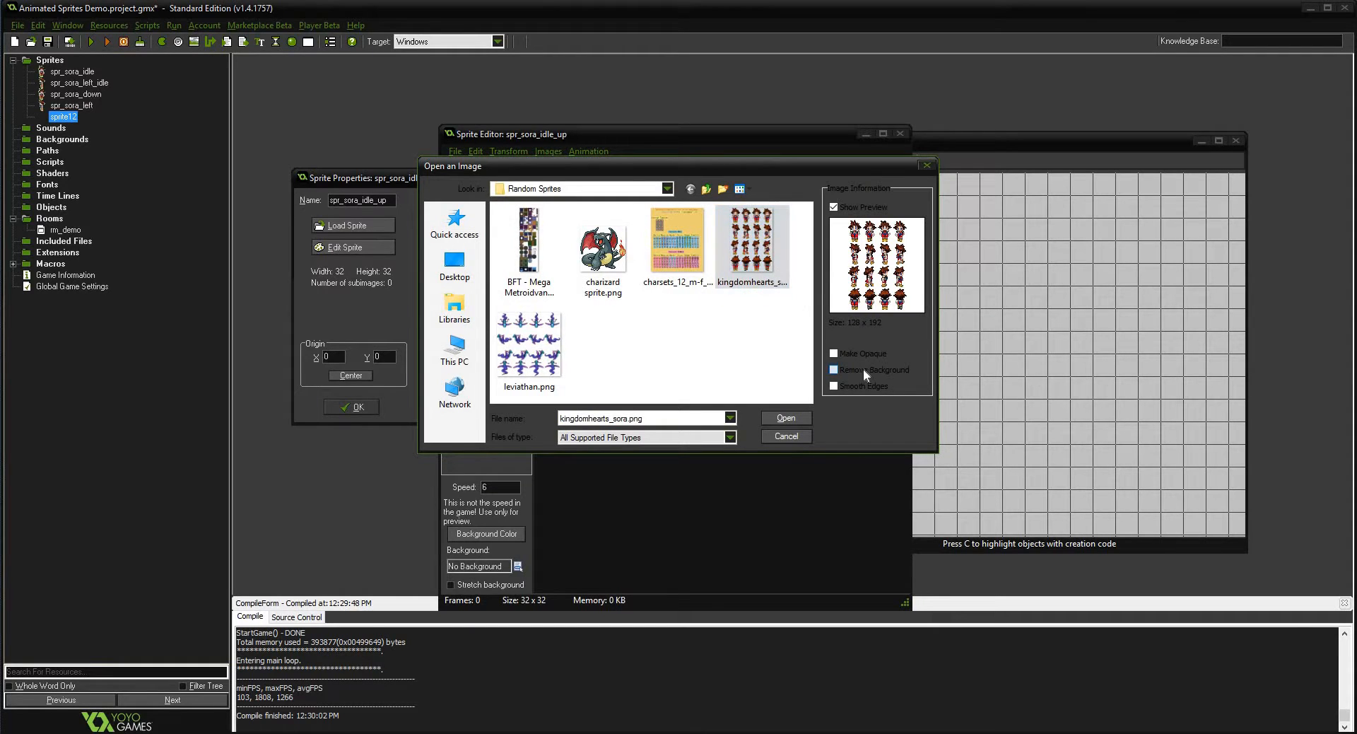
left_click(787, 418)
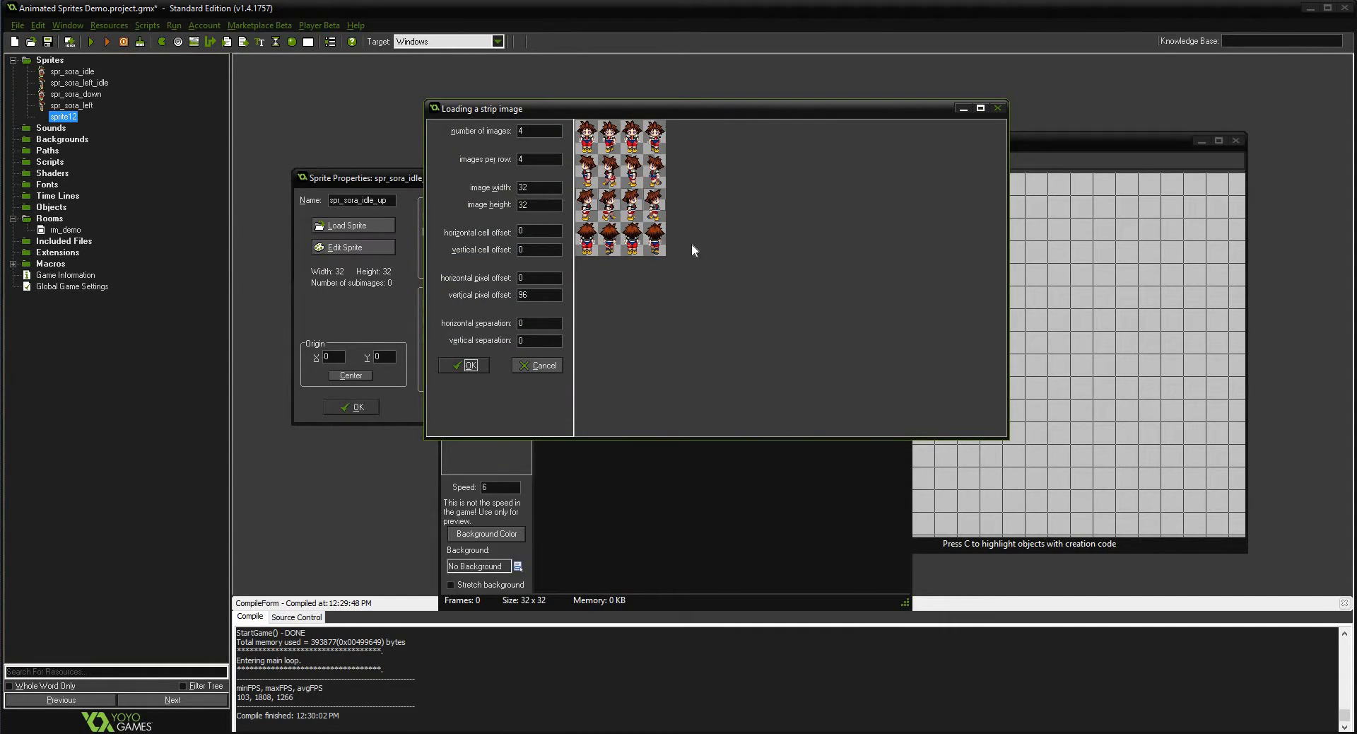
- Import one strip frame with image height 48, one image per row and a vertical pixel offset of 144
double_click(557, 204)
type("48")
type("1")
key("Tab")
type("1")
left_click_drag(548, 295, 443, 311)
type("144")
left_click(470, 365)
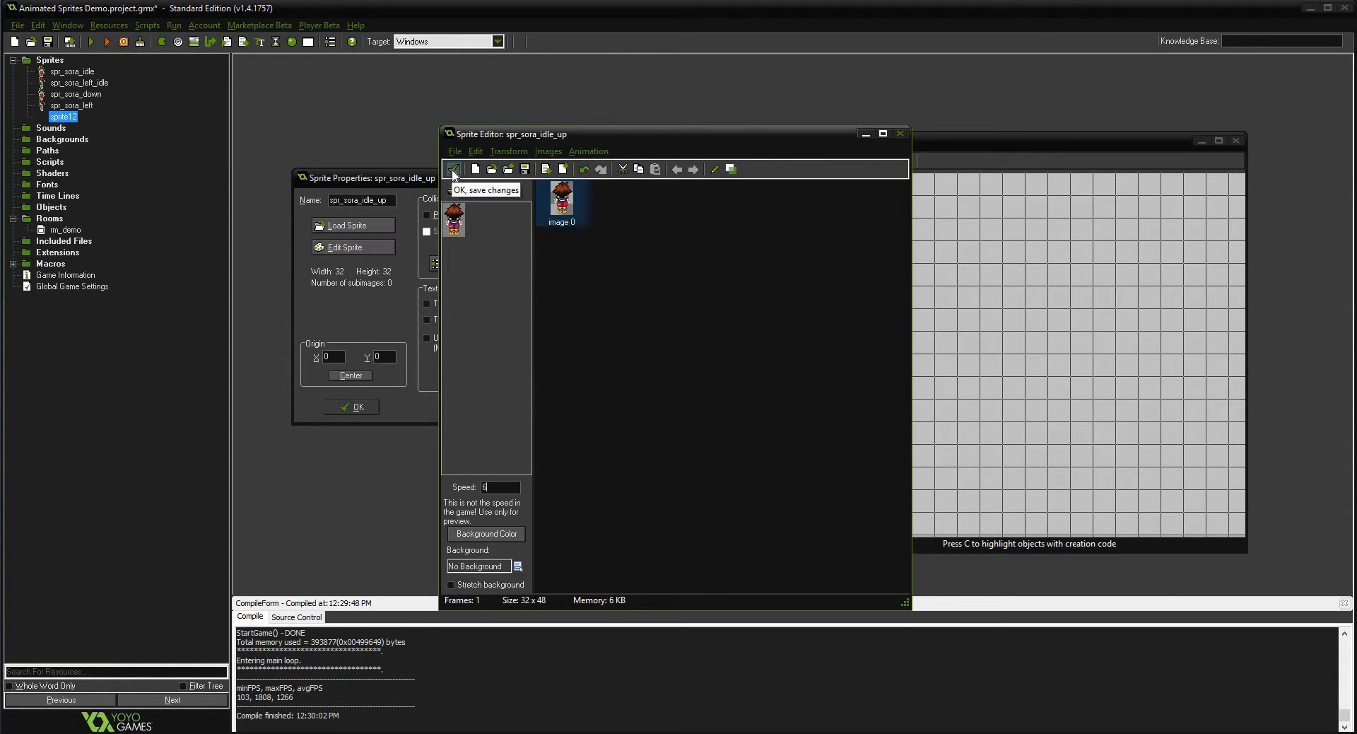
- Save the spr_sora_idle_up frame, center the sprite's origin, and confirm its properties
left_click(453, 168)
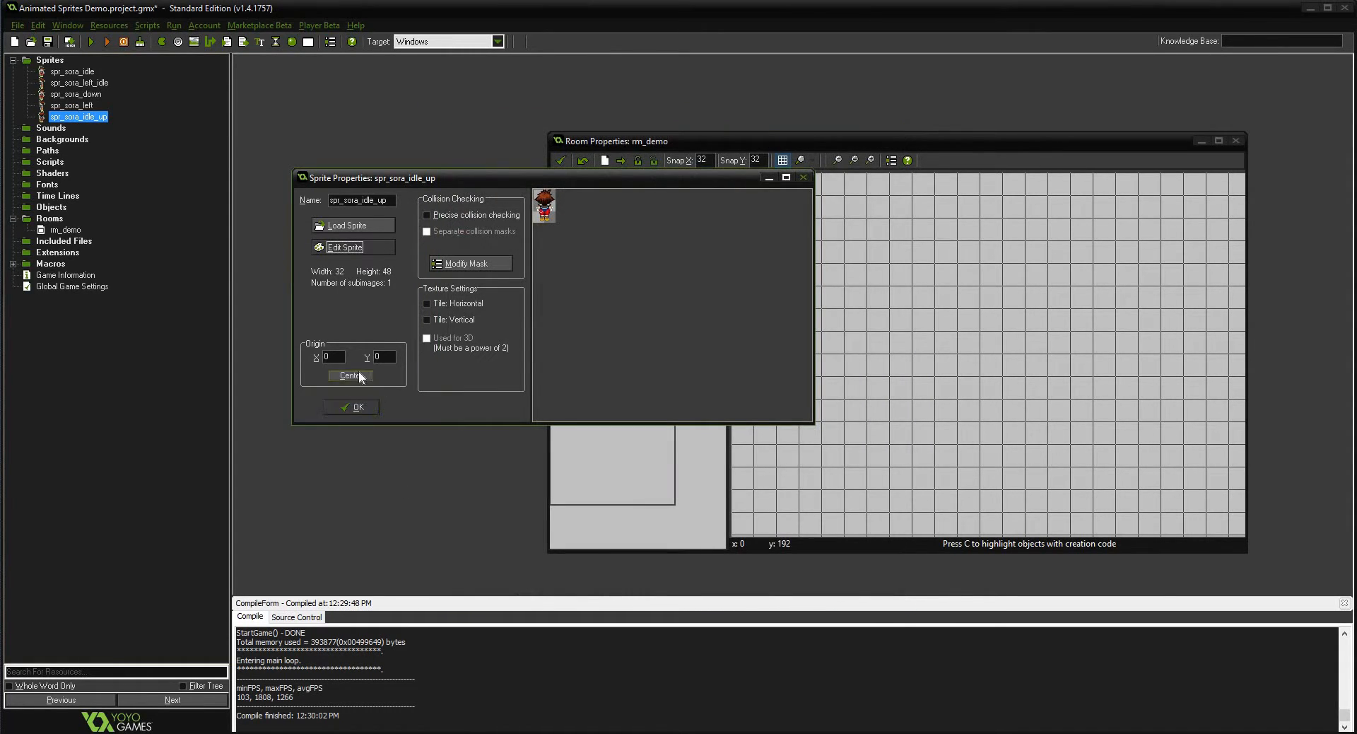
left_click(357, 373)
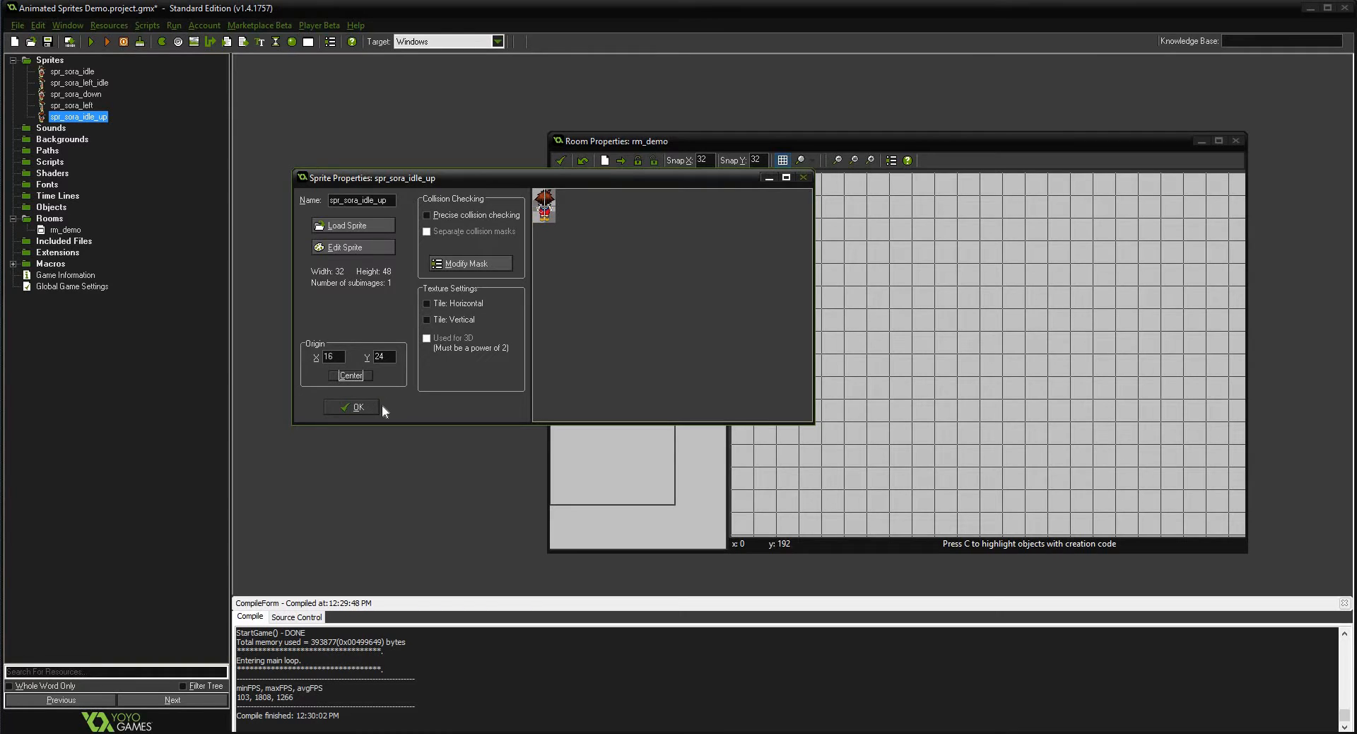
left_click(345, 405)
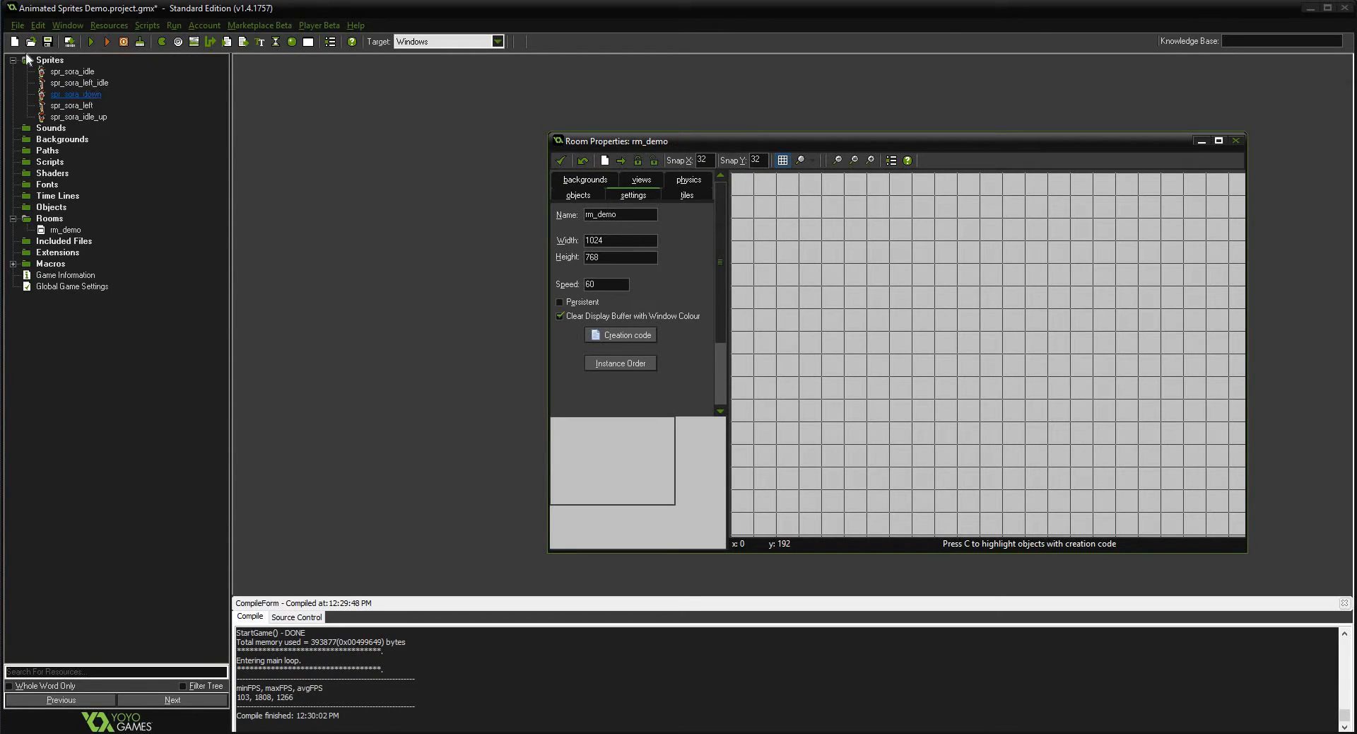
- Create a new sprite named spr_sora_up and open it for editing
right_click(44, 60)
left_click(59, 65)
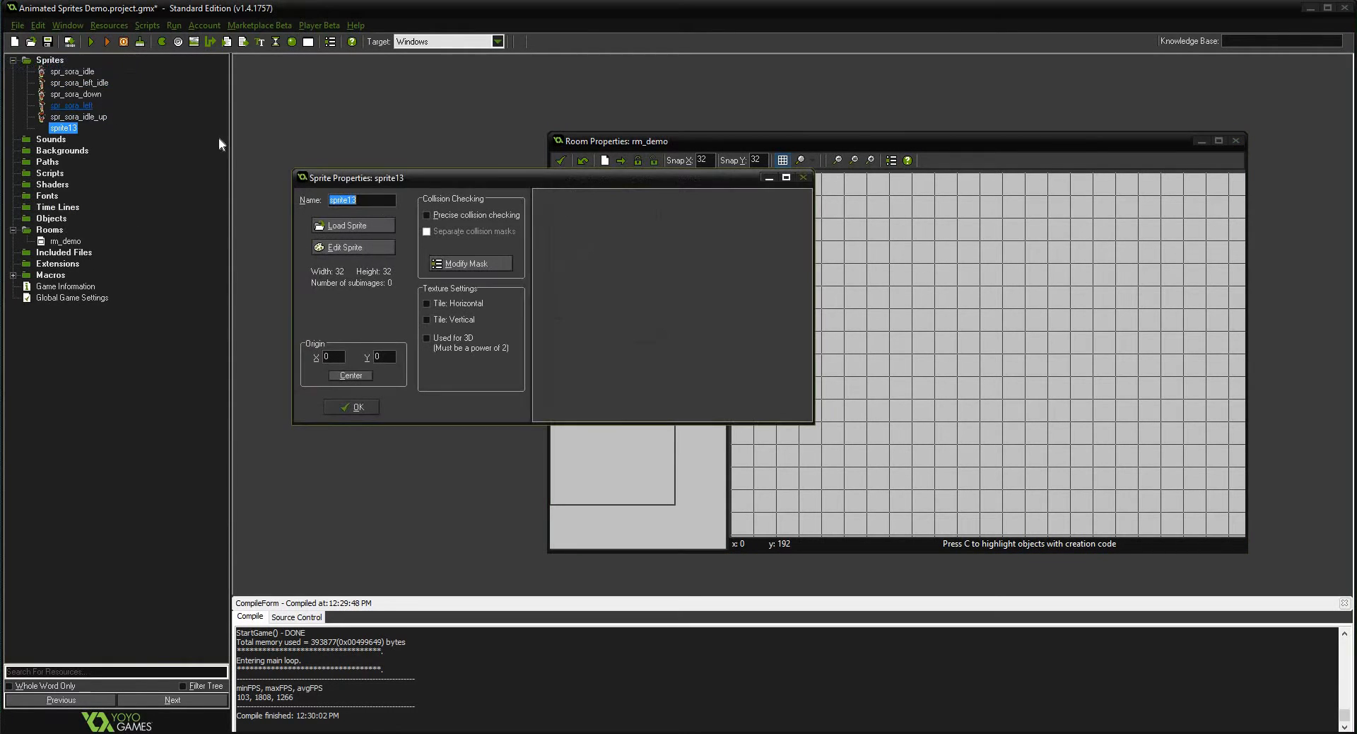
type("spr_sora_up")
left_click(348, 245)
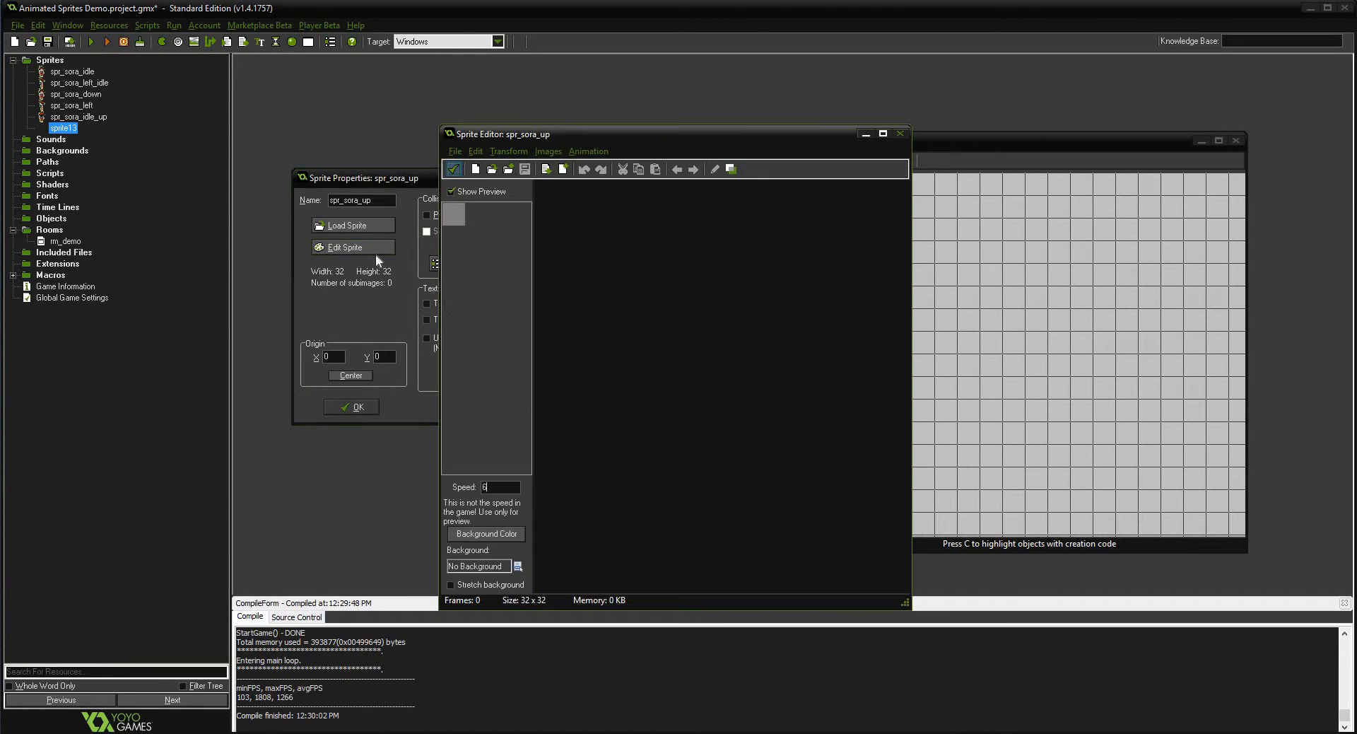
- Load kingdomhearts_sora.png as a strip for spr_sora_up with its background removed
left_click(455, 151)
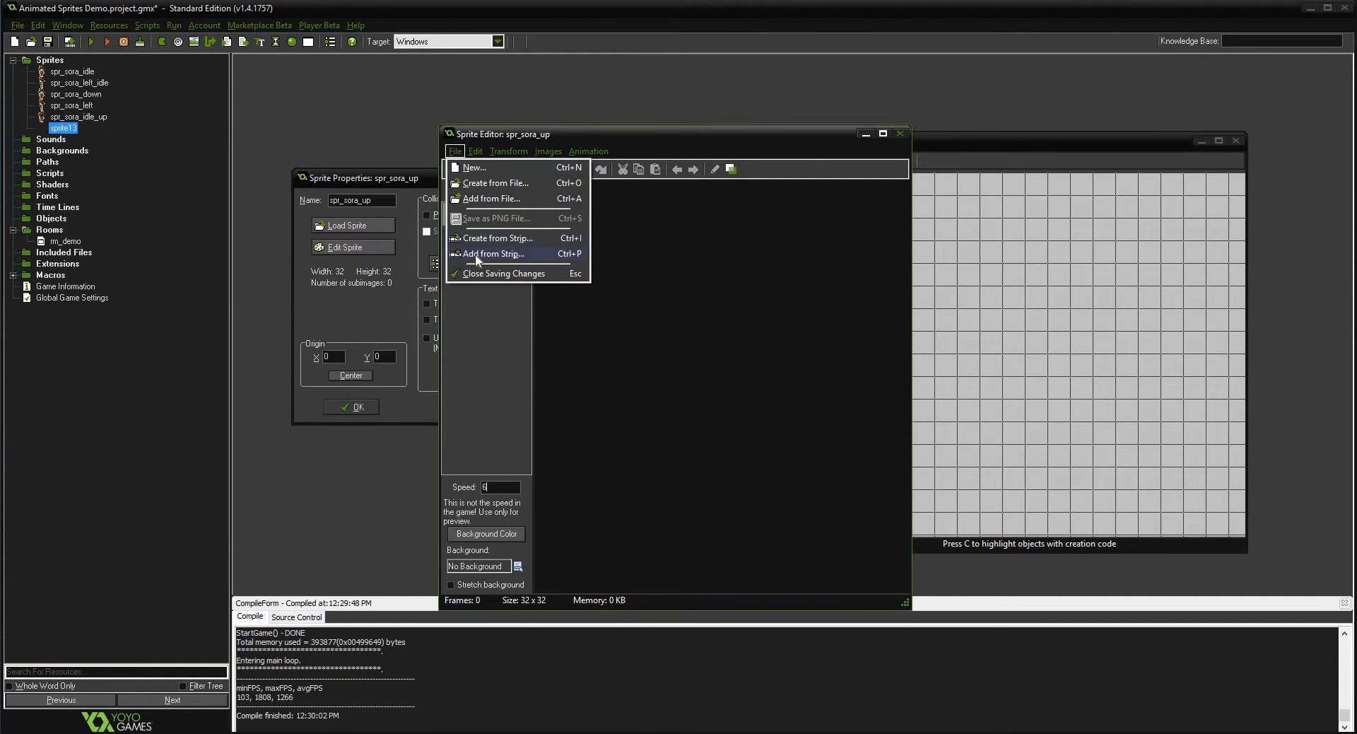
left_click(468, 238)
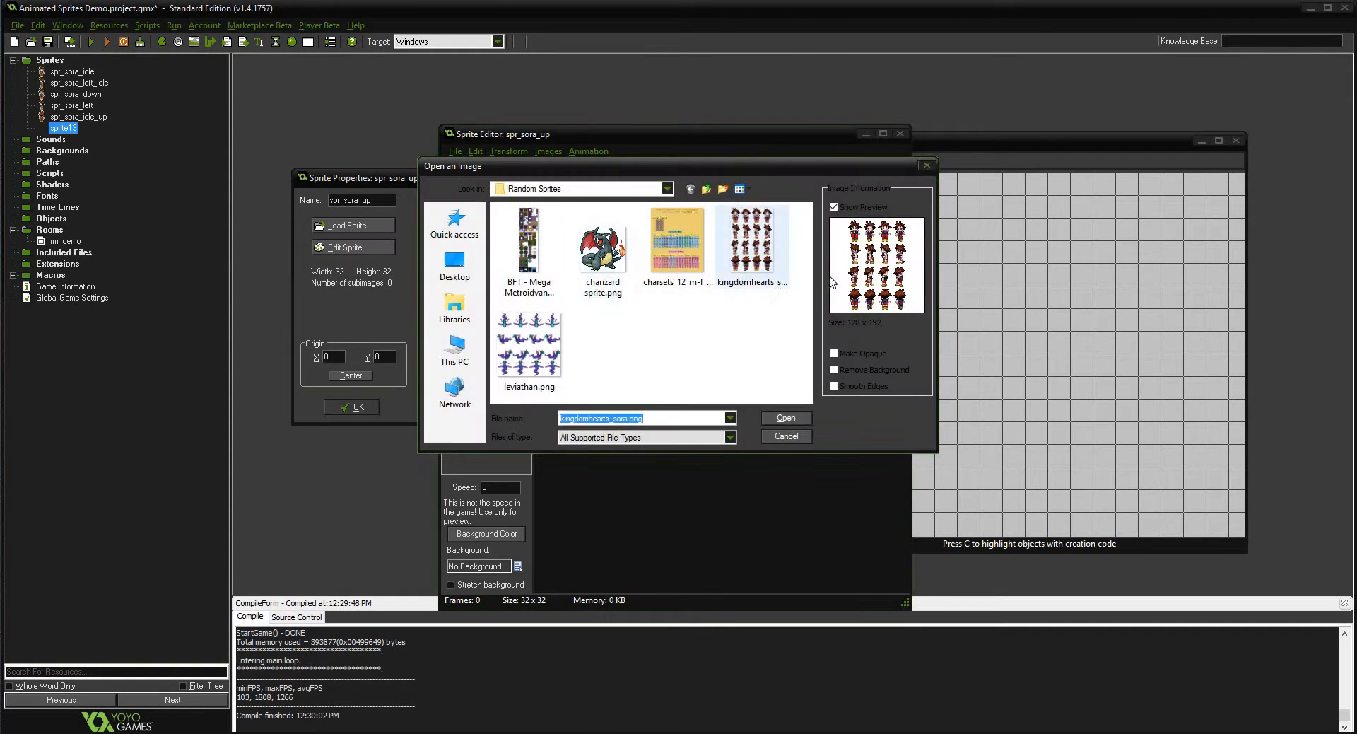
left_click(752, 244)
left_click(850, 368)
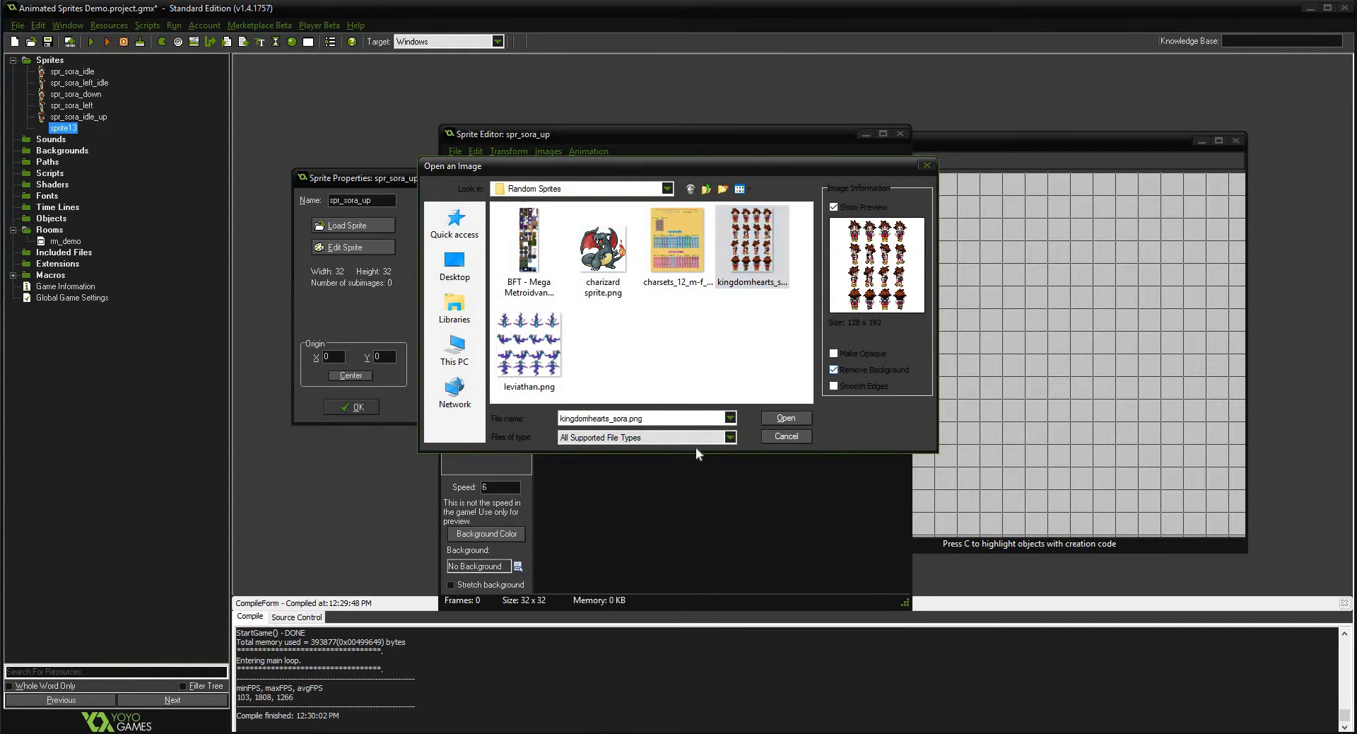
left_click(786, 418)
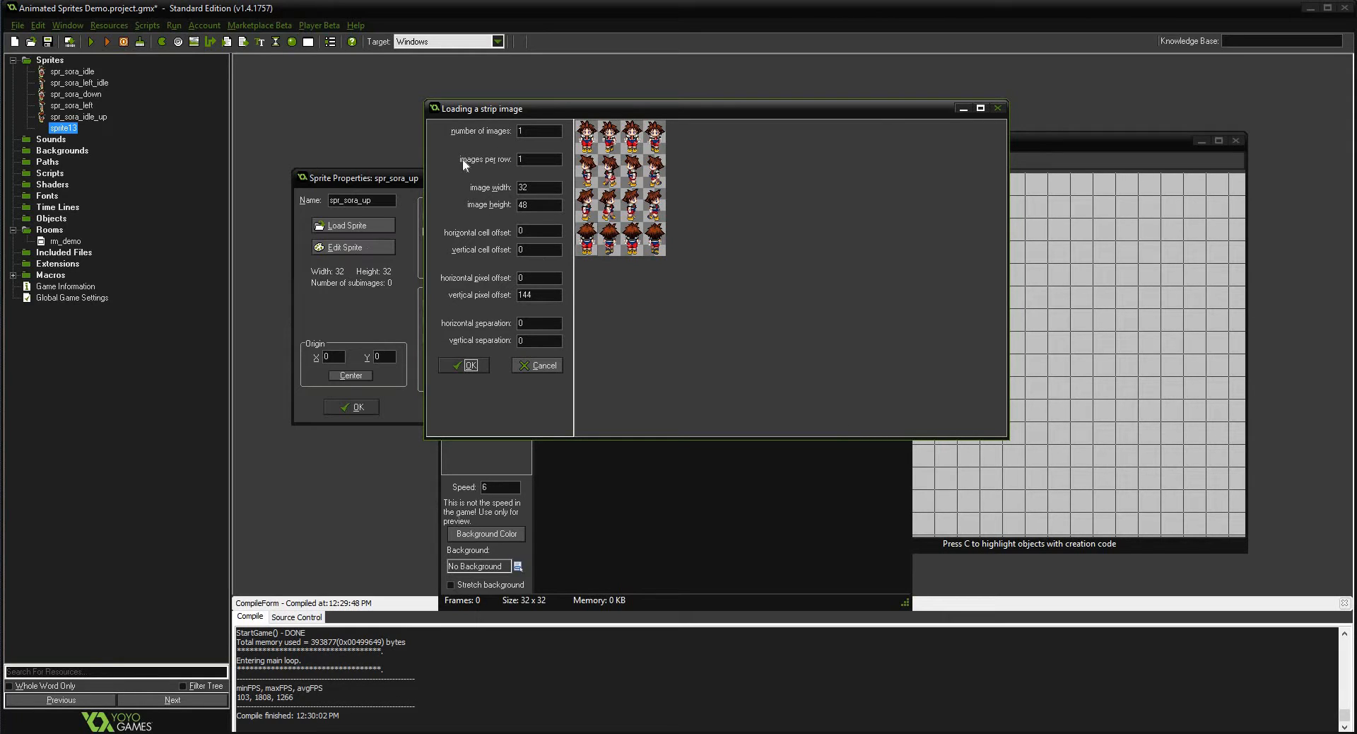
- Import four strip images at four per row into spr_sora_up and save the frames
key("alt+n")
type("4")
key("Tab")
type("4")
left_click(465, 365)
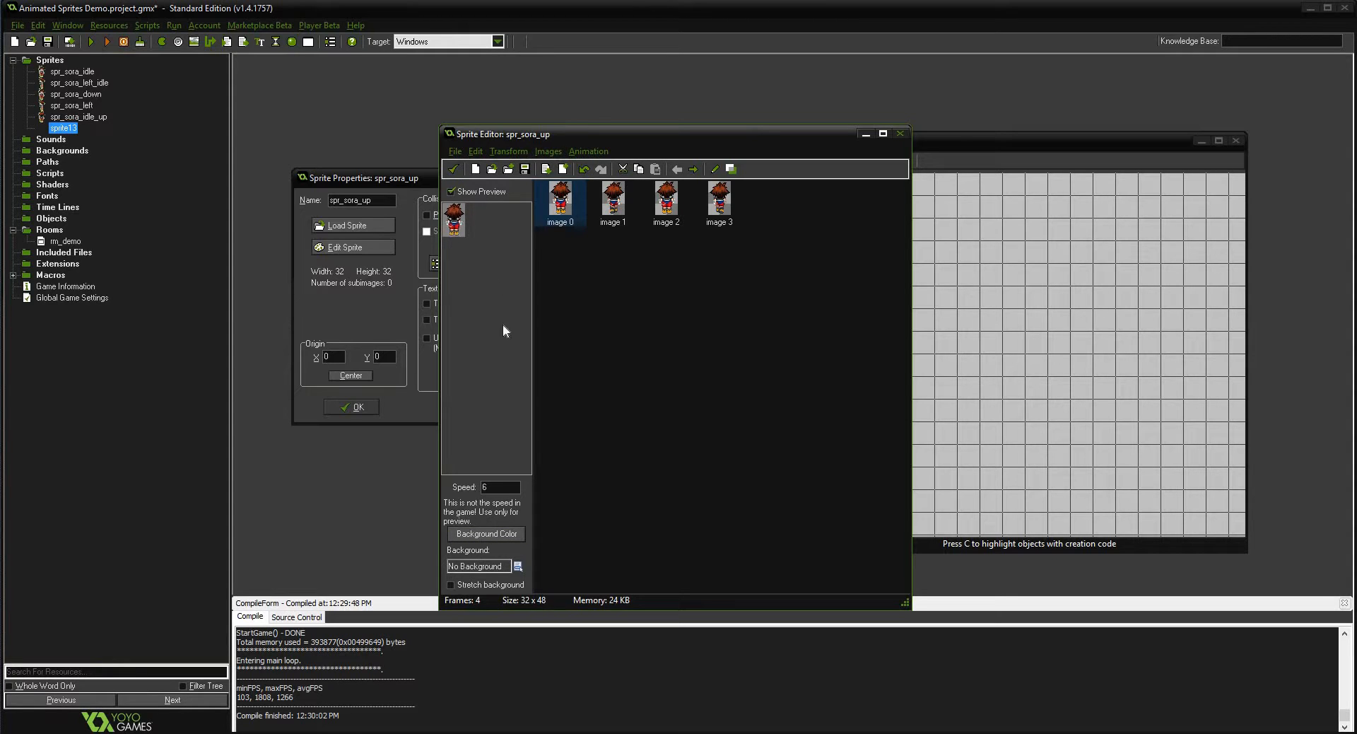
left_click(453, 168)
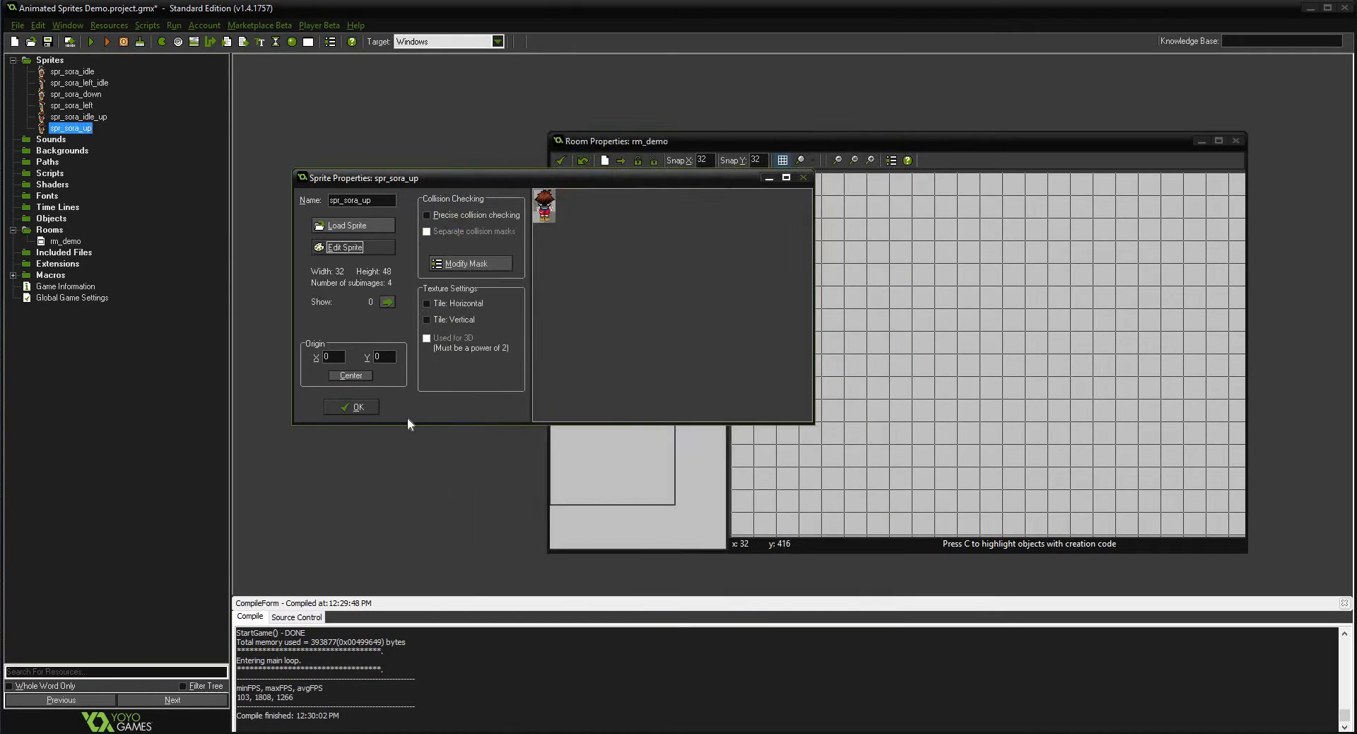
- Center the origin of spr_sora_up and confirm its sprite properties
left_click(351, 371)
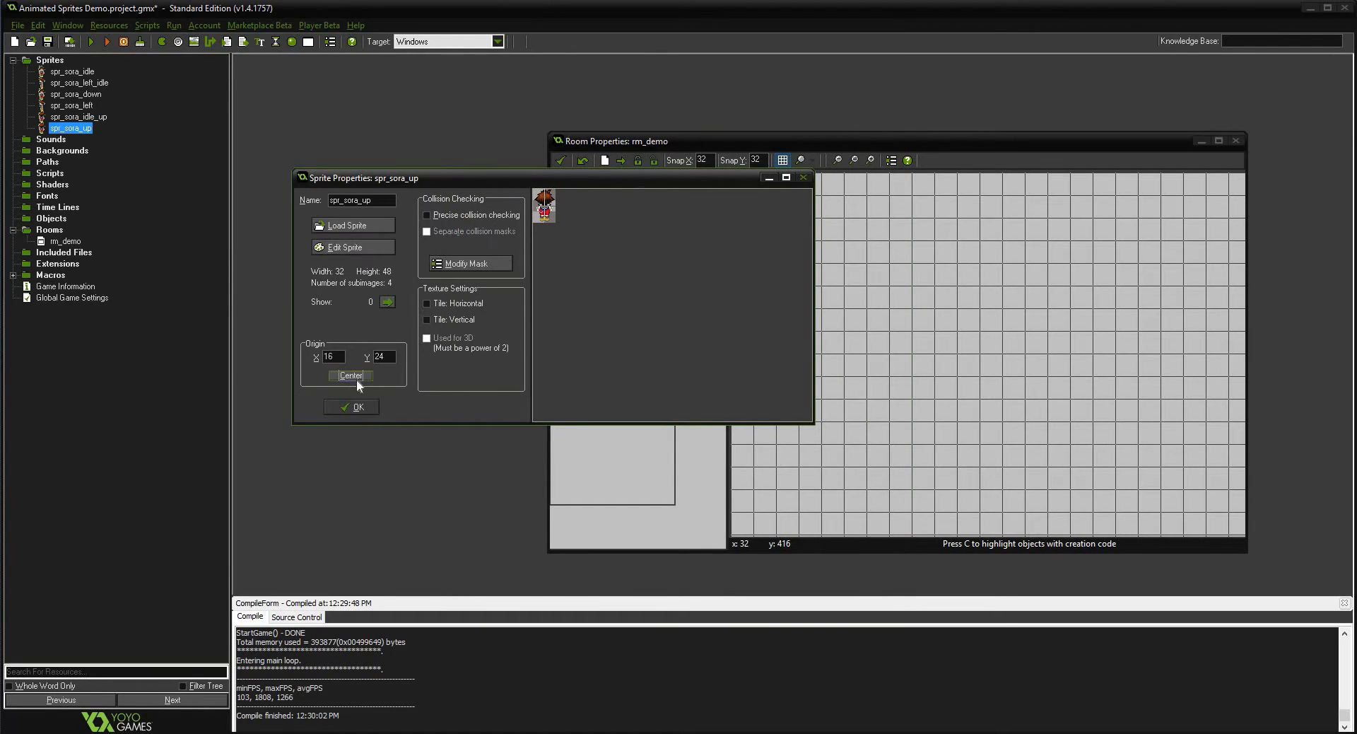
left_click(369, 409)
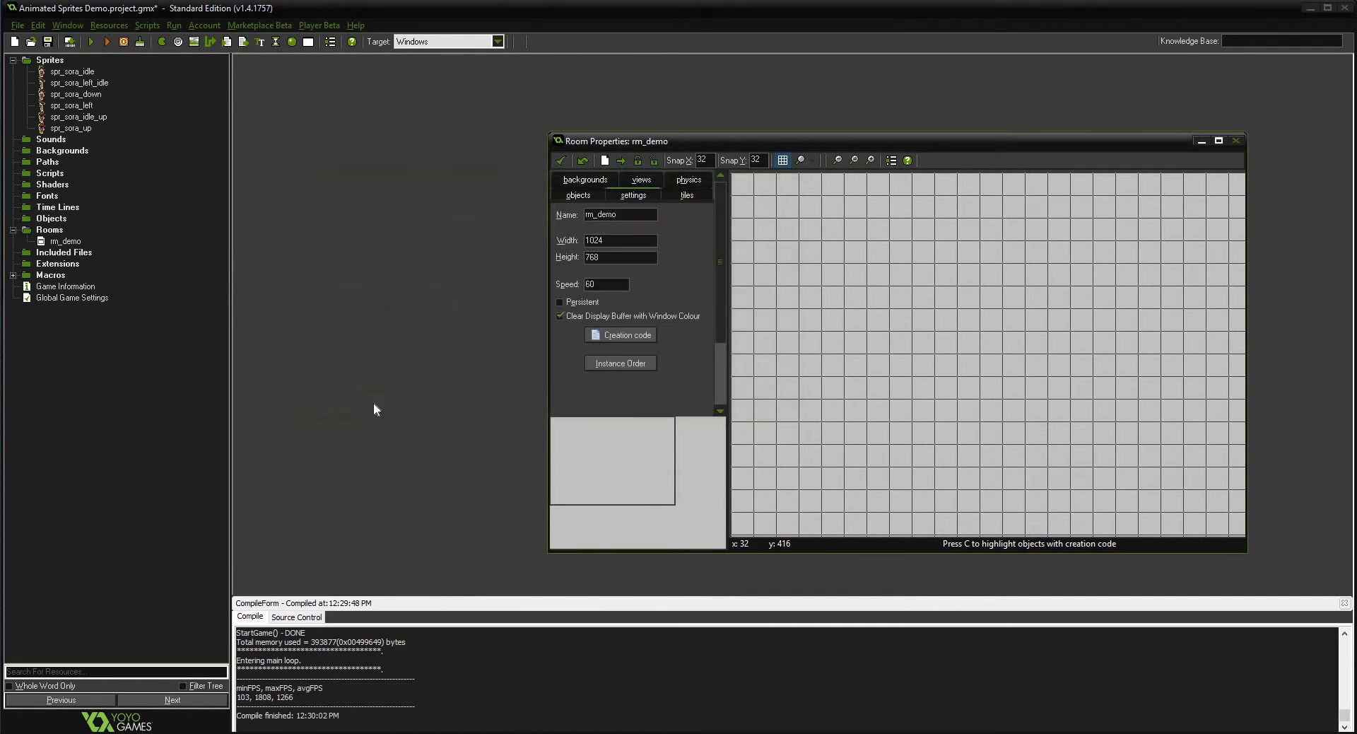
- Create a new sprite named spr_idle_right and open it for editing
right_click(49, 62)
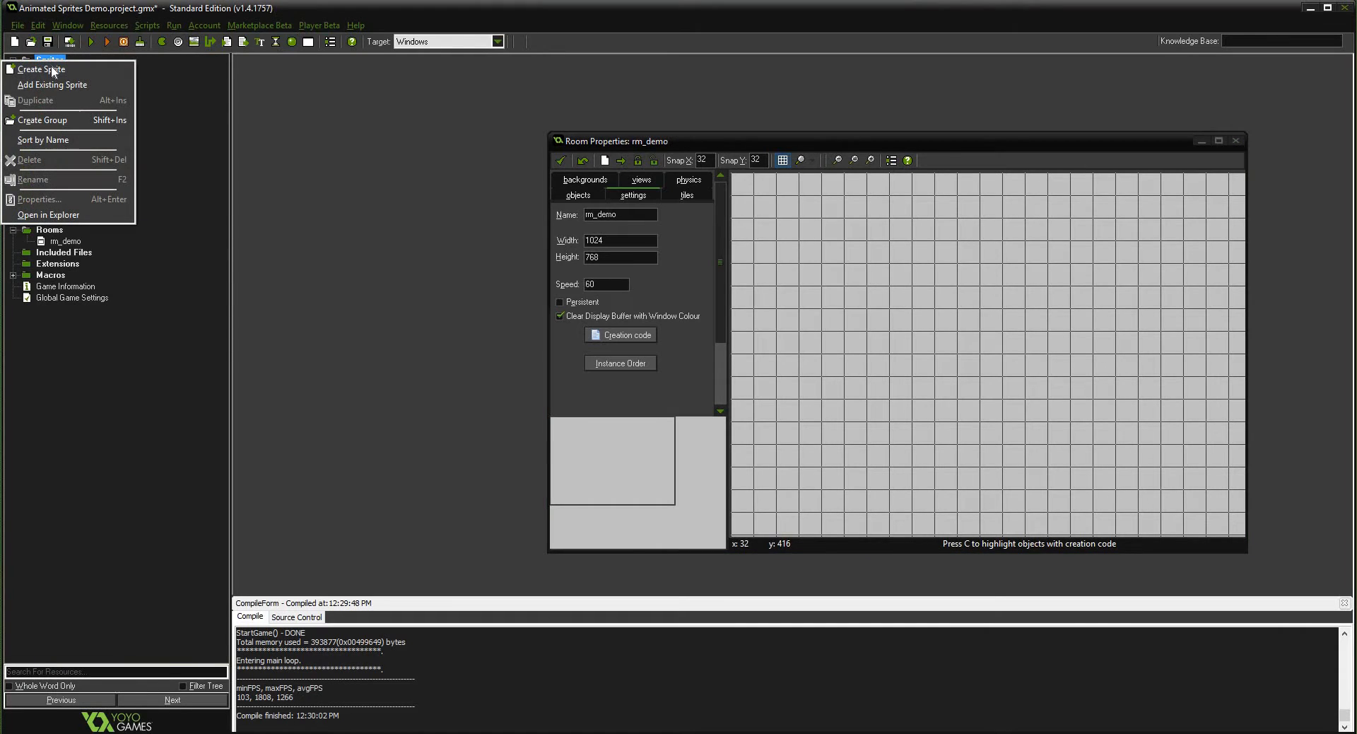
left_click(50, 70)
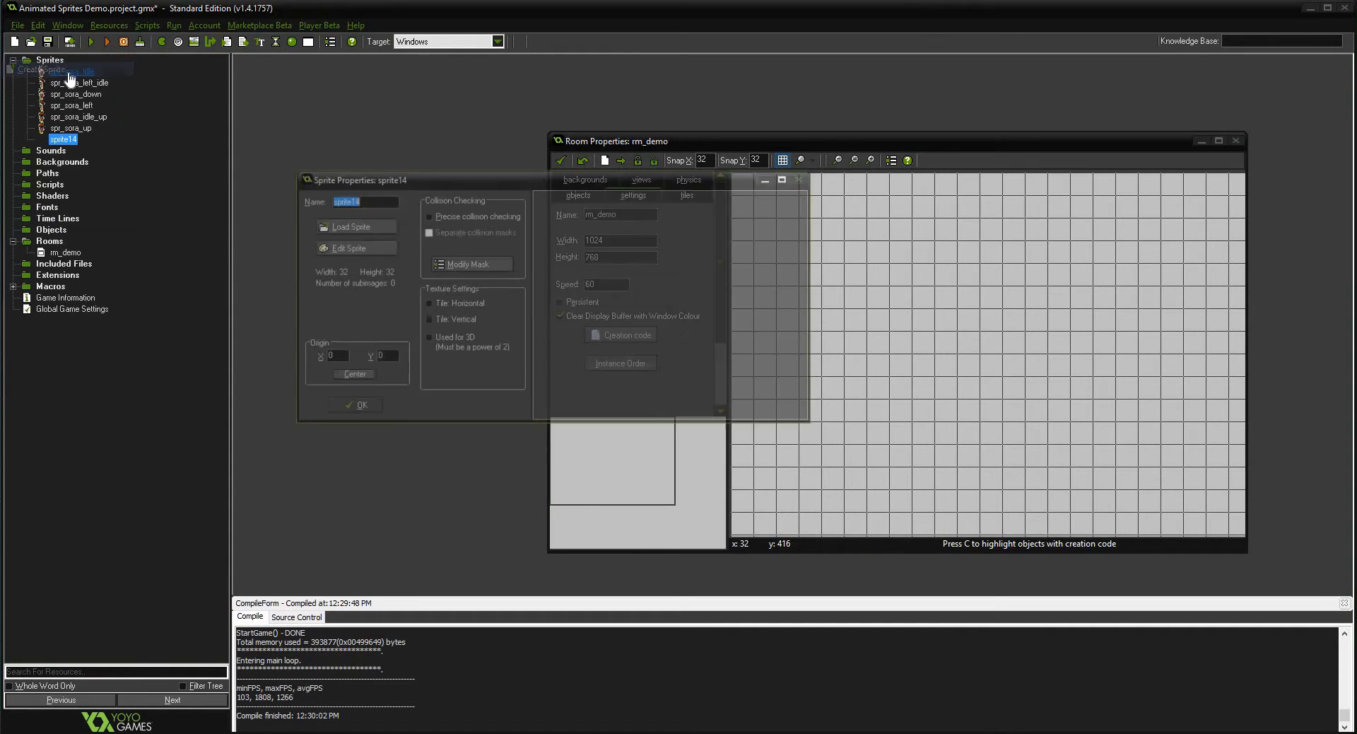
type("spr")
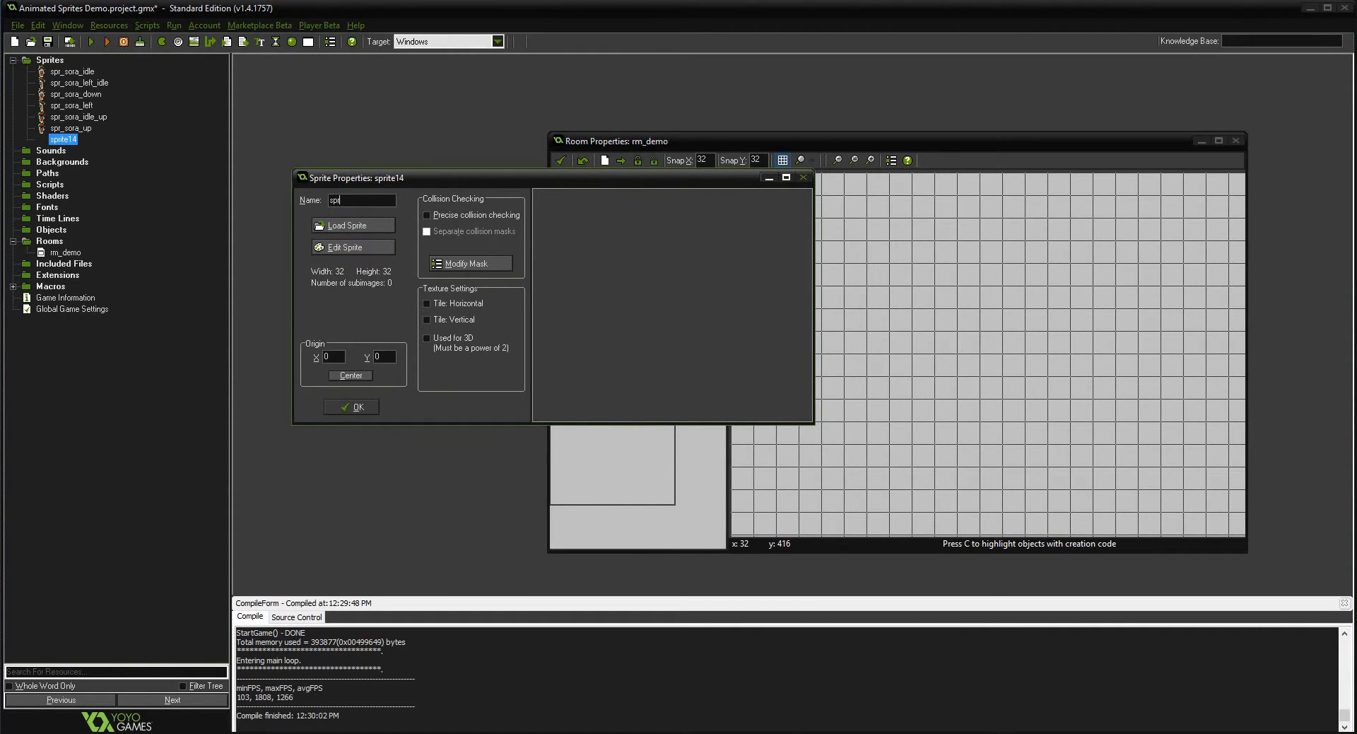
type("_r")
type("idle")
type("_right")
left_click(358, 240)
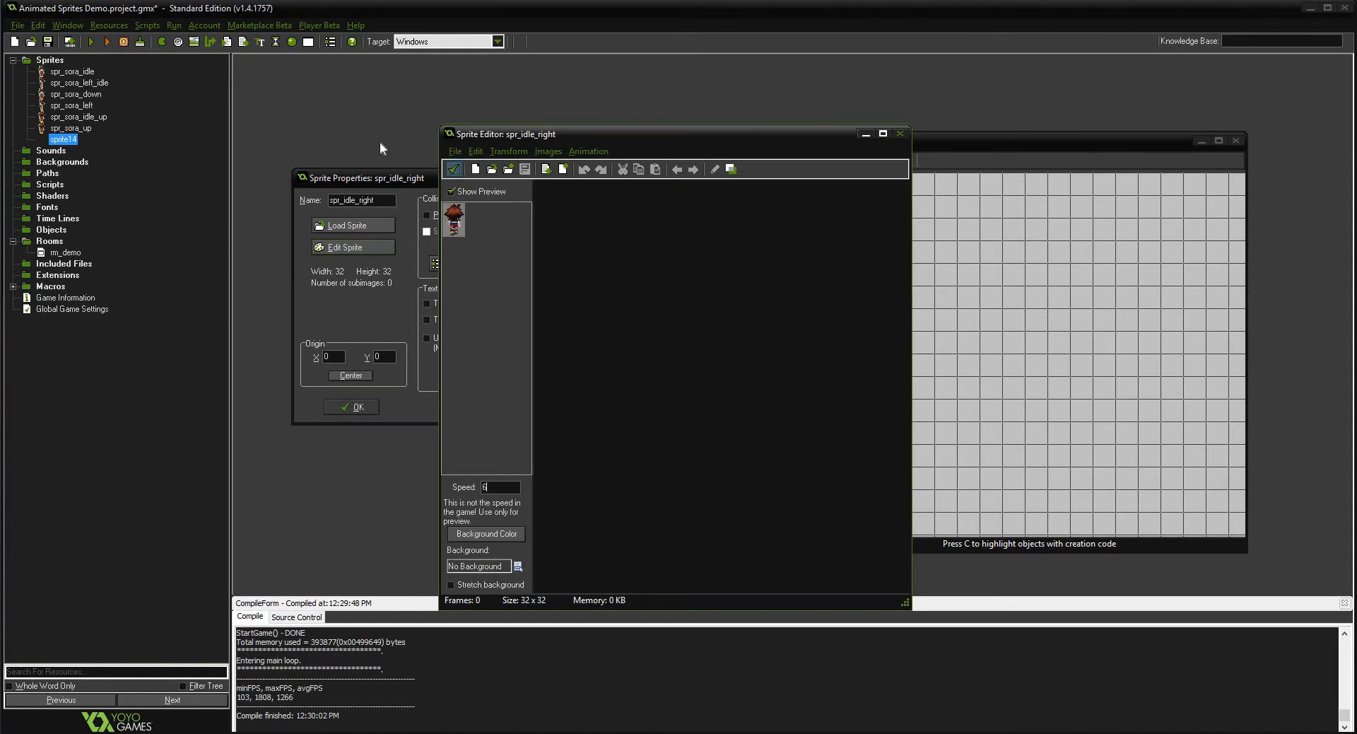
- Load kingdomhearts_sora.png as a strip for spr_idle_right
left_click(454, 151)
left_click(490, 254)
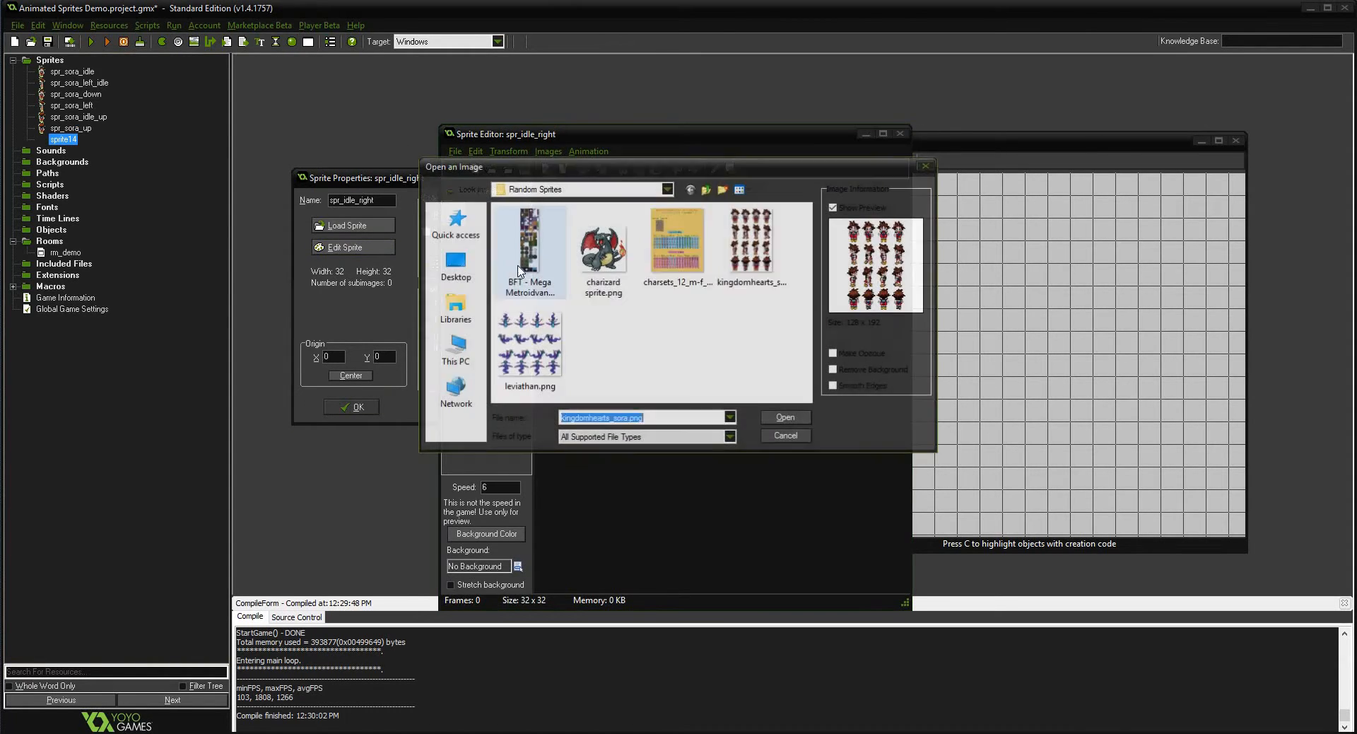
left_click(785, 418)
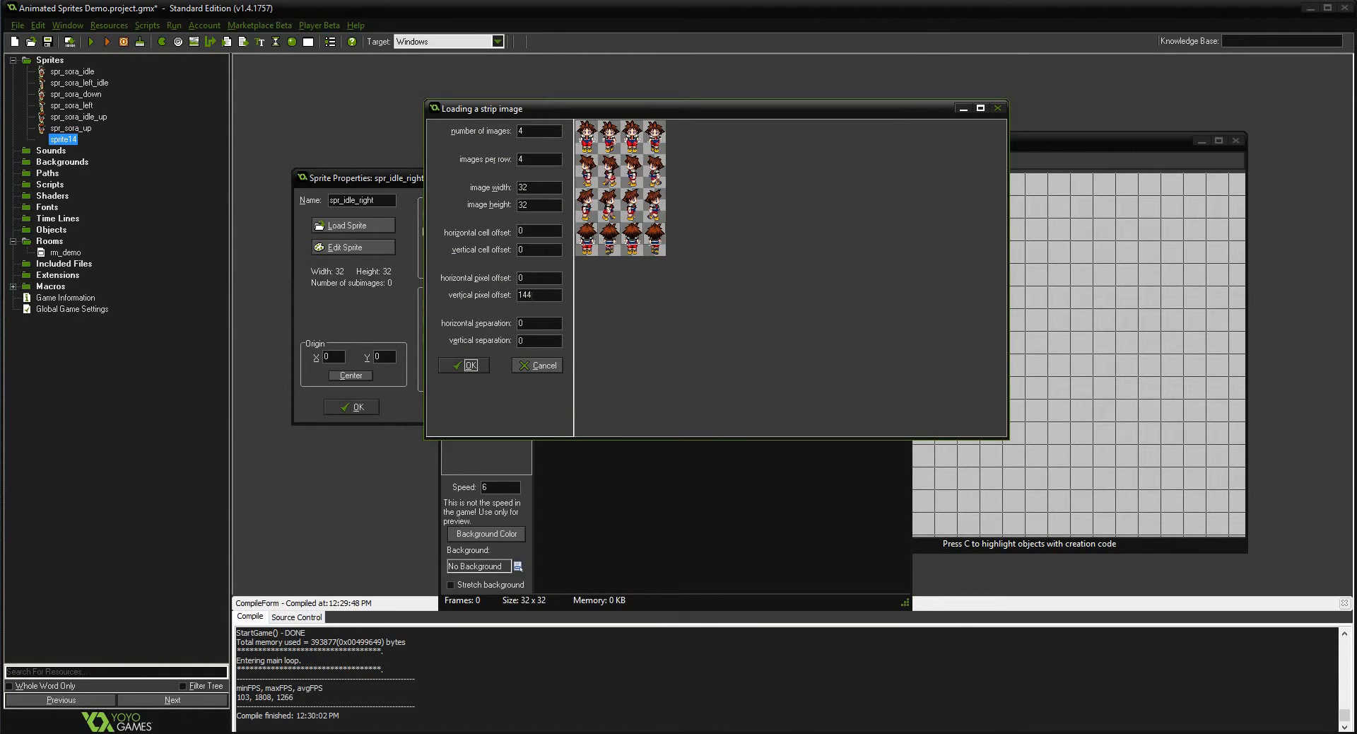
- Import one strip image at one per row into spr_idle_right, with image height 48 and vertical pixel offset 96
double_click(547, 297)
type("9")
type("6")
key("shift+Tab")
key("shift+Tab")
key("shift+Tab")
key("shift+Tab")
type("48")
key("shift+Tab")
key("shift+Tab")
key("shift+Tab")
type("1")
key("Tab")
left_click(467, 364)
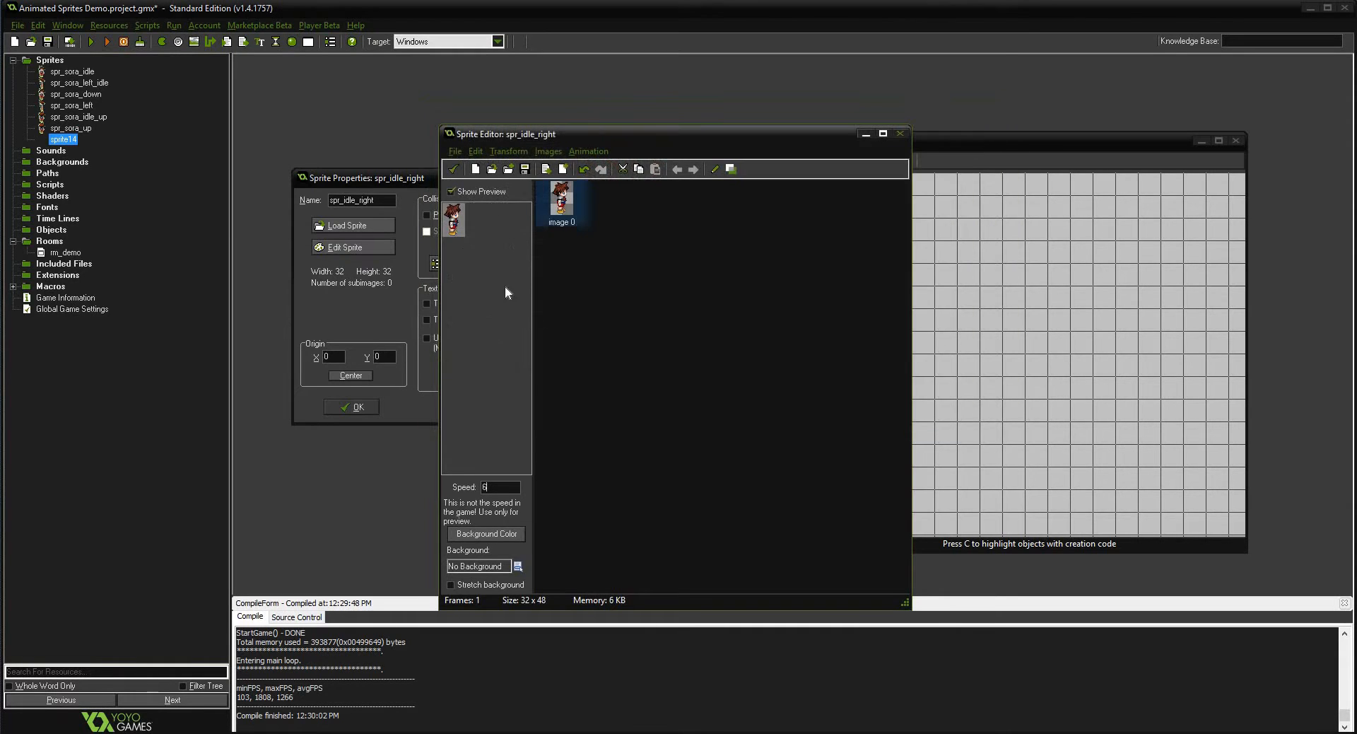
- Save the spr_idle_right frame, center the sprite's origin, and confirm its properties
left_click(453, 169)
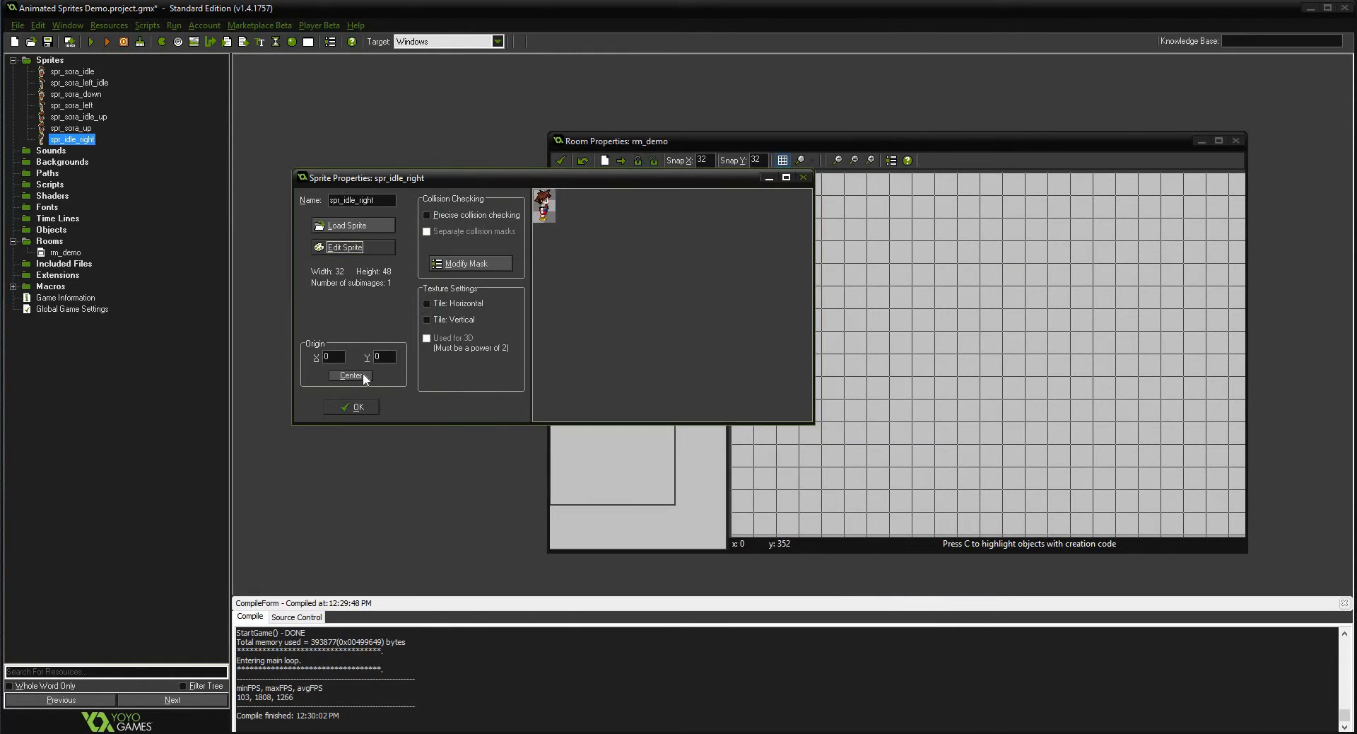
left_click(363, 374)
left_click(356, 406)
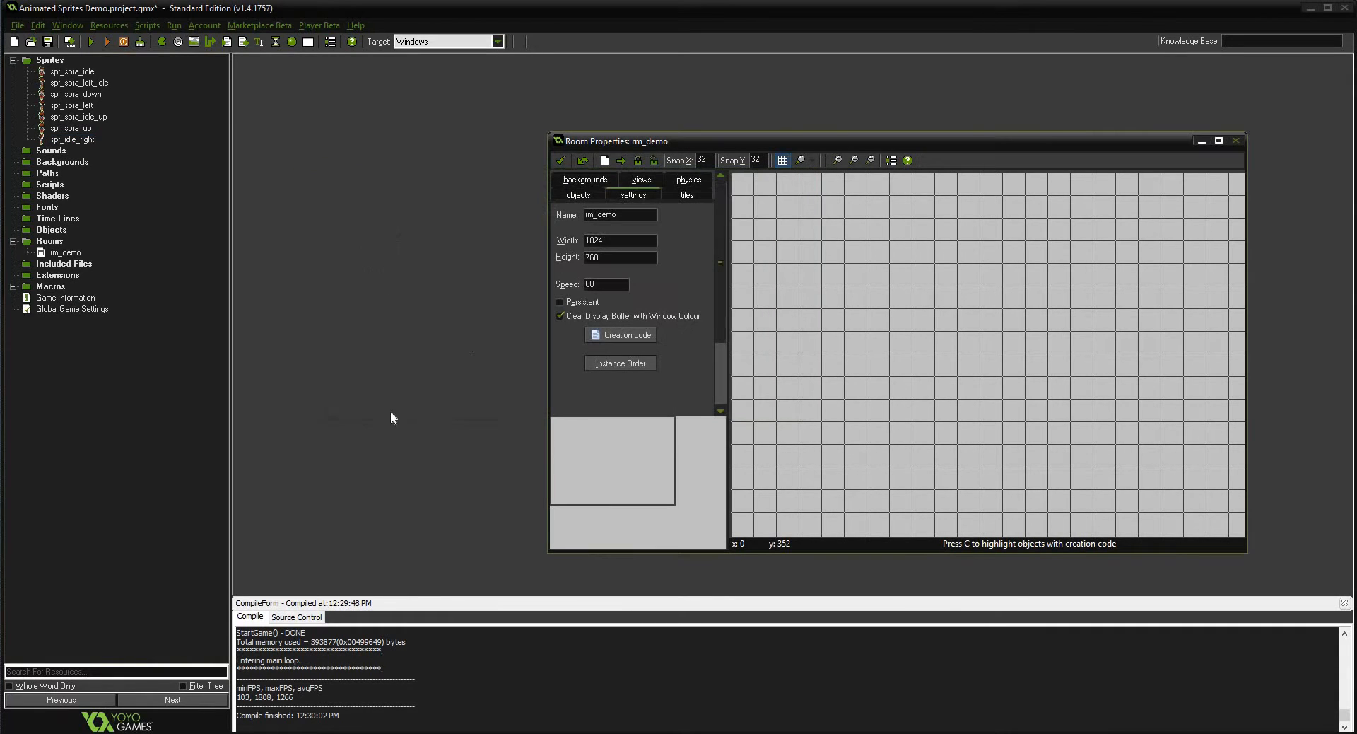
- Create a new sprite named spr_sora_right and open it for editing
right_click(46, 63)
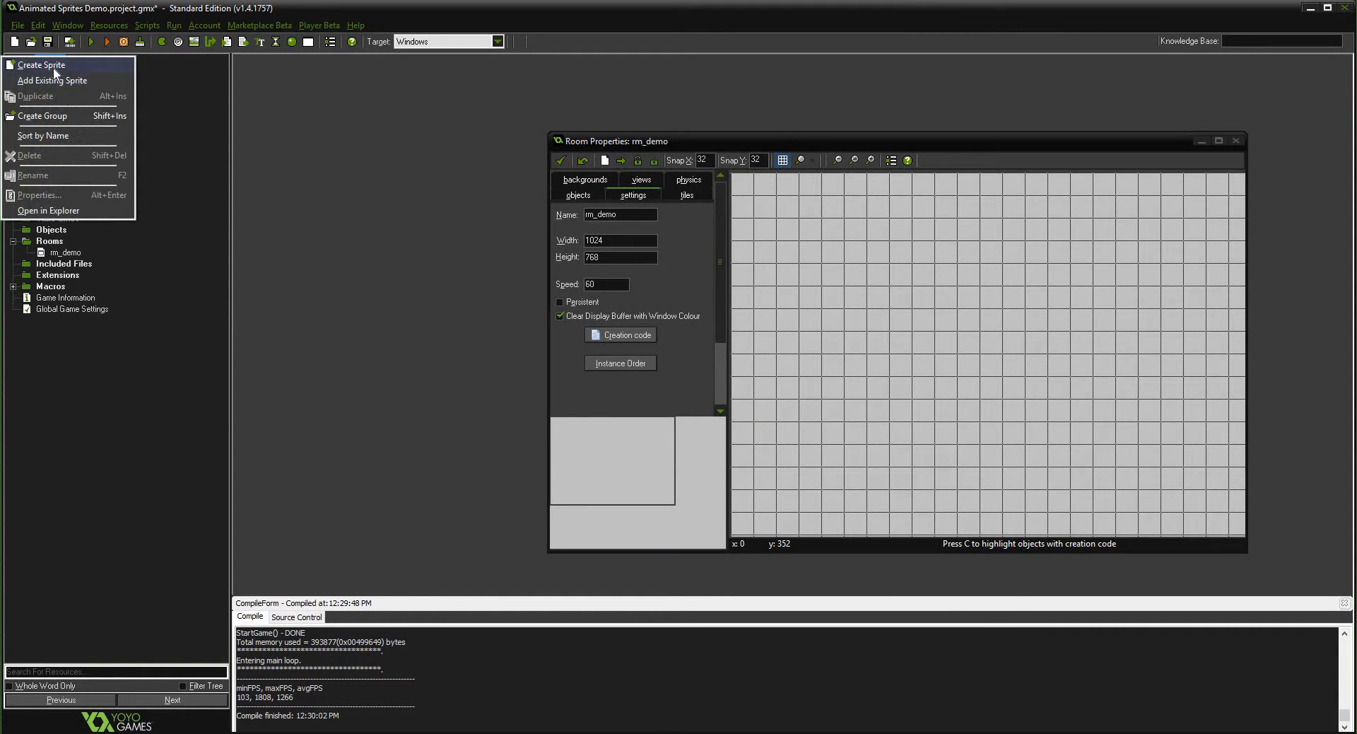
left_click(70, 72)
type("spr")
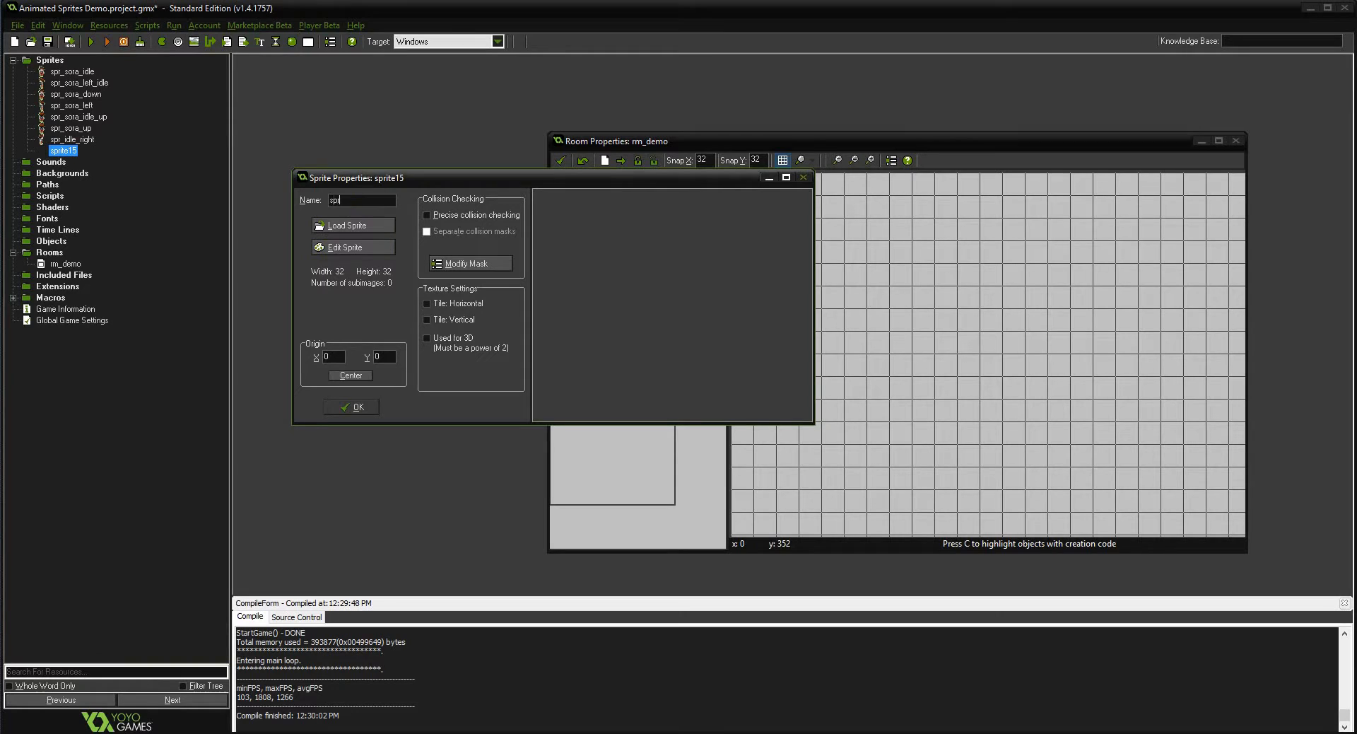
type("_sora_right")
left_click(379, 253)
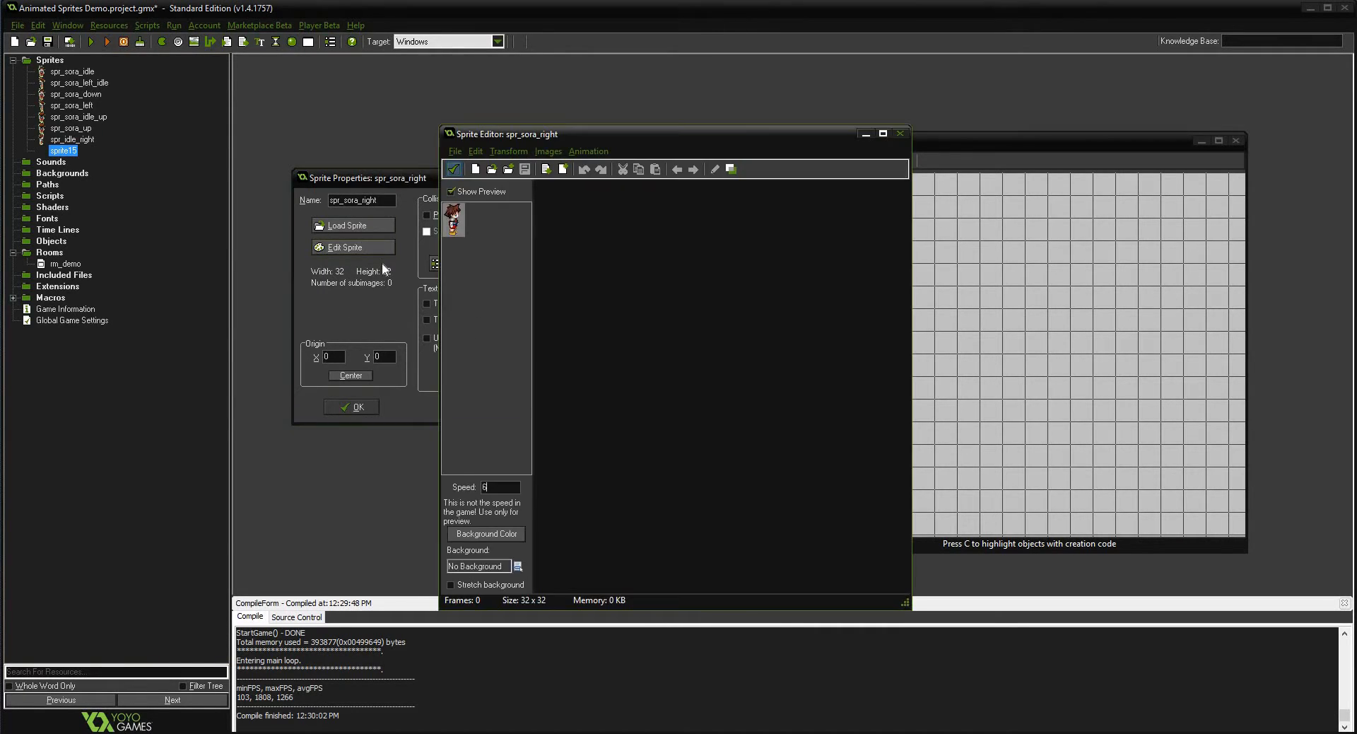
left_click(454, 151)
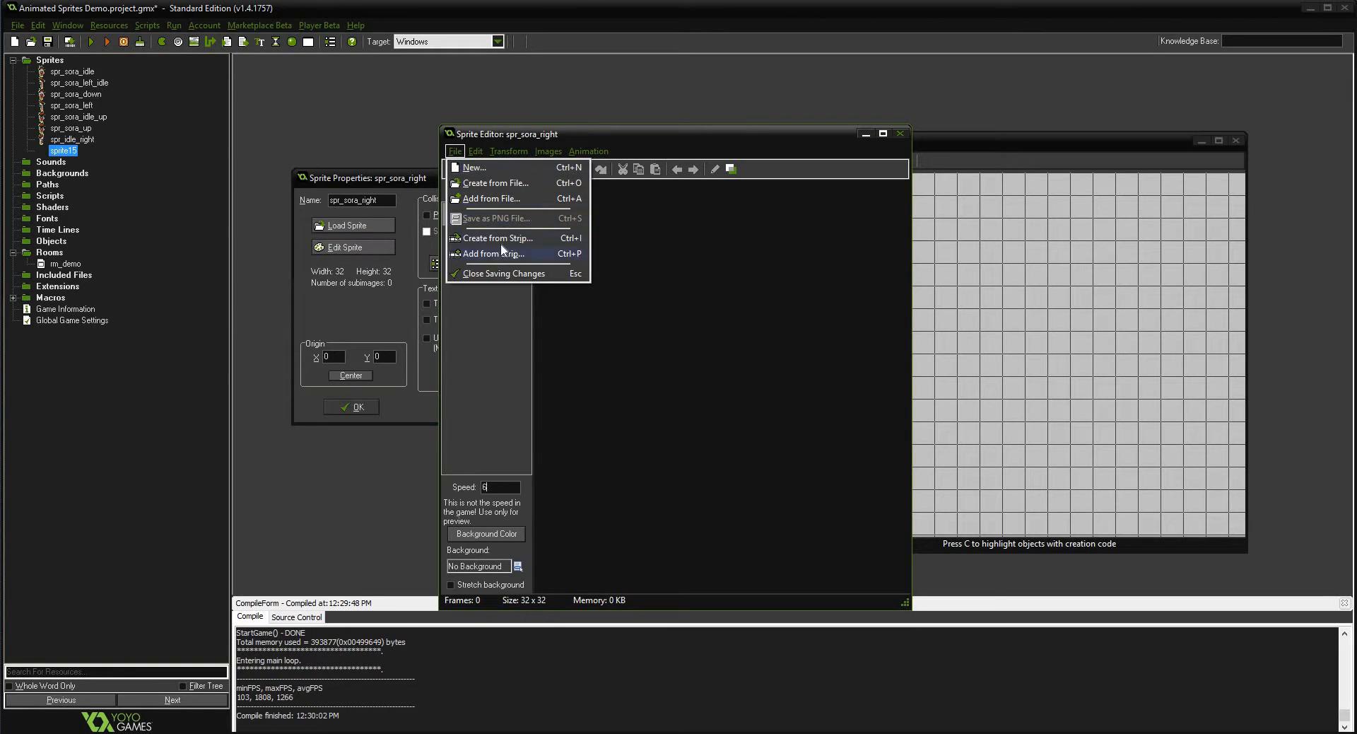
left_click(511, 239)
left_click(751, 240)
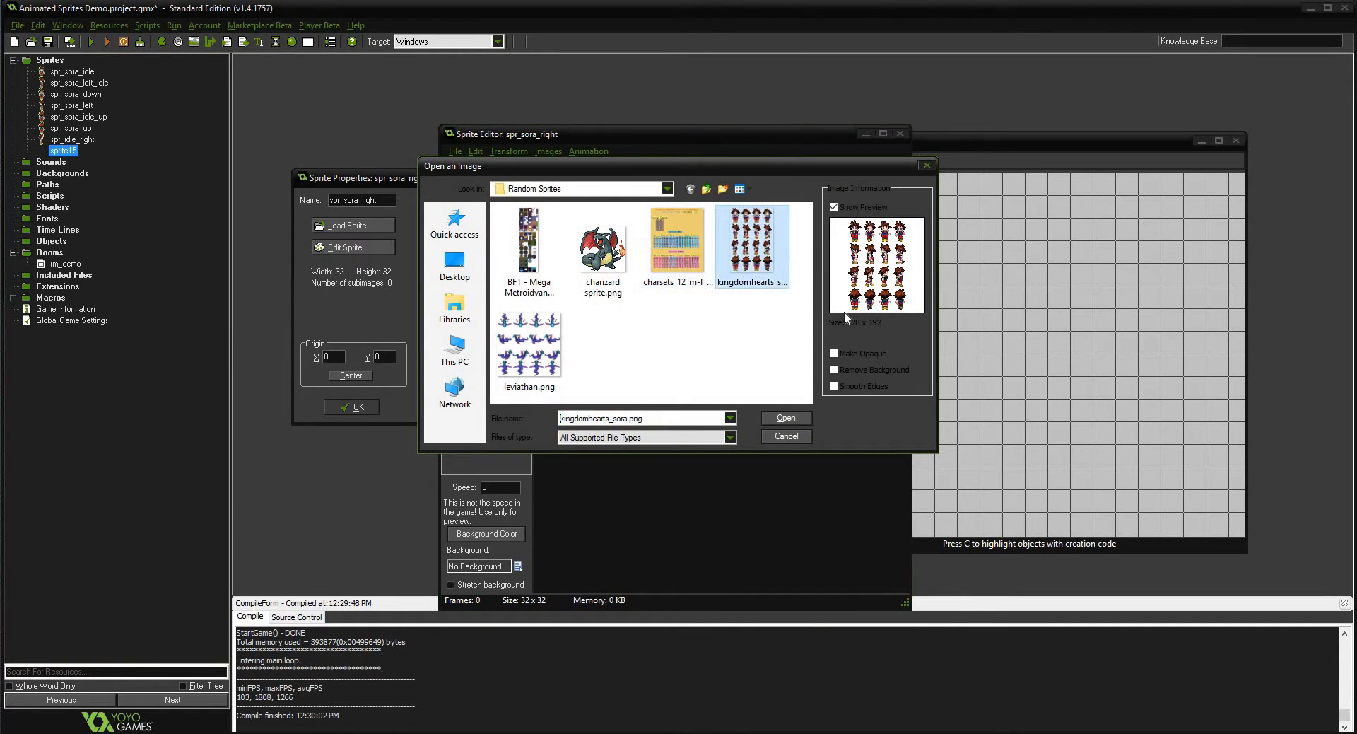
left_click(781, 419)
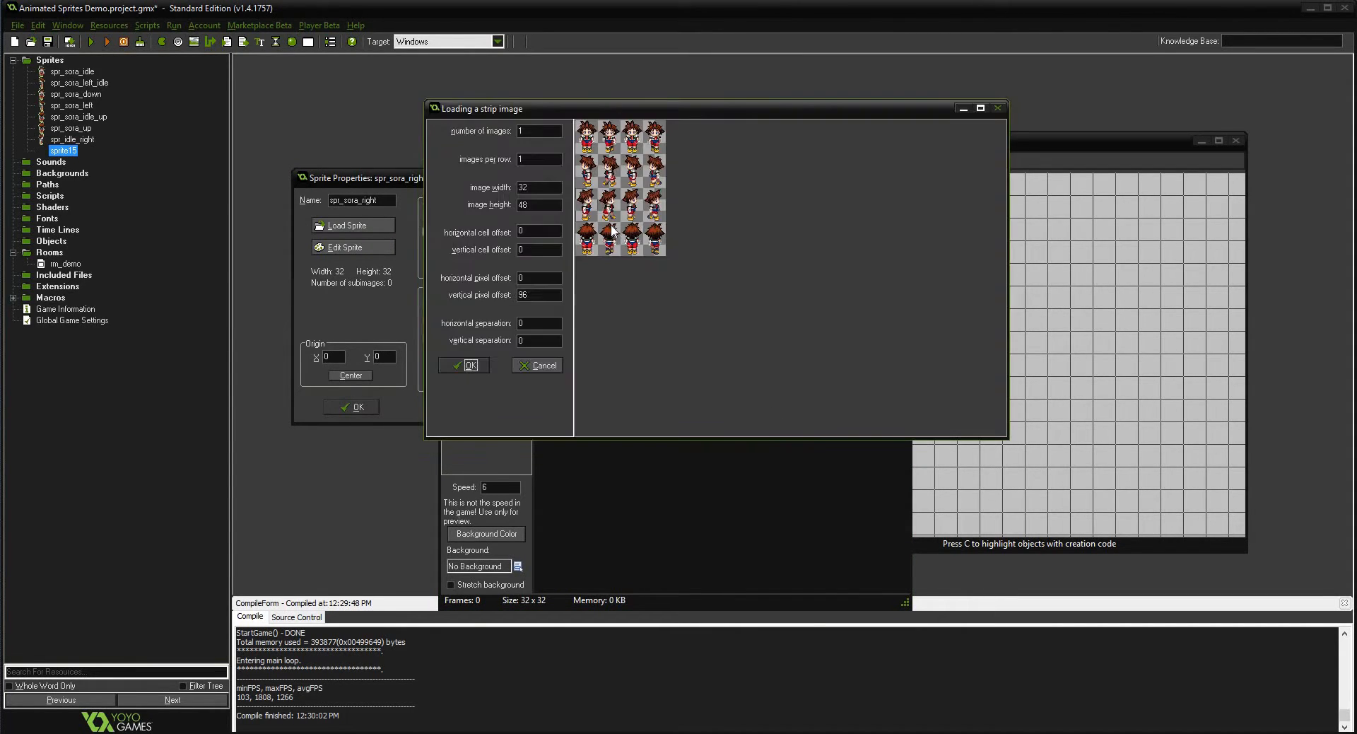
left_click(998, 108)
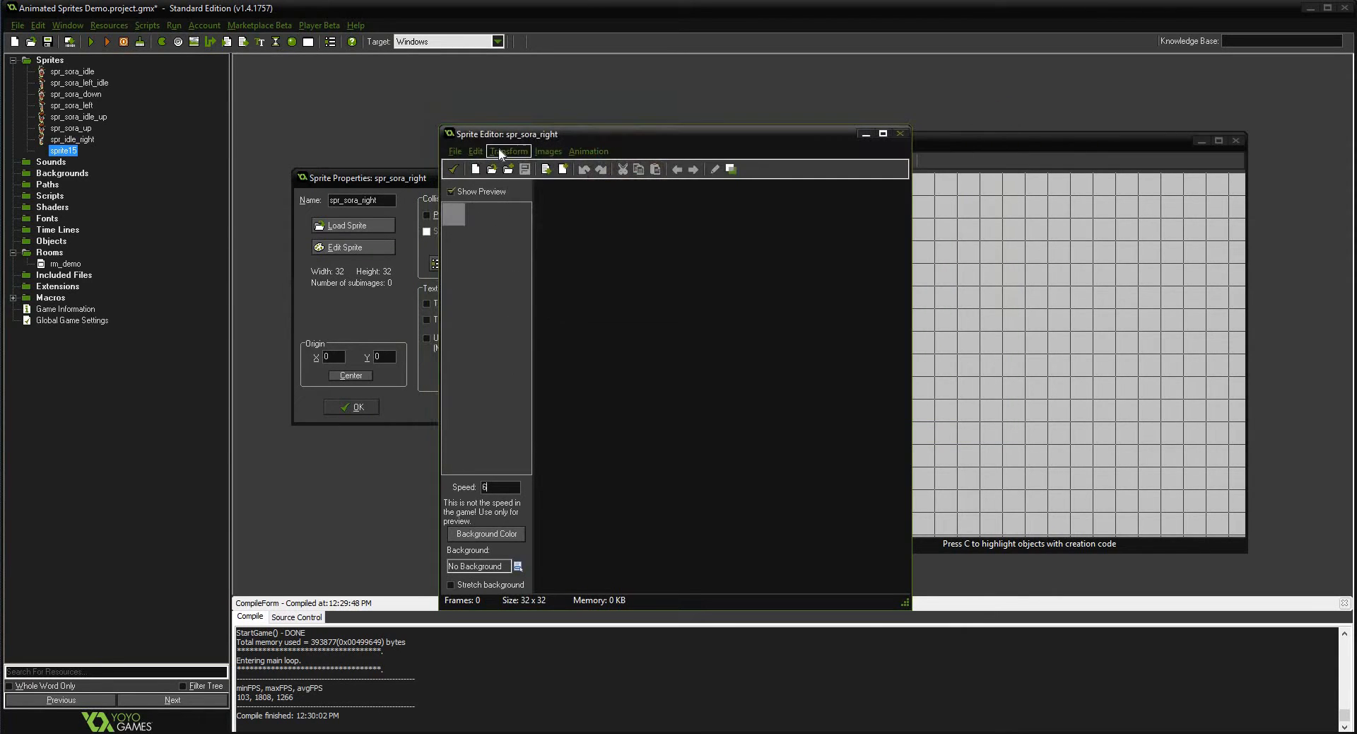
- Load kingdomhearts_sora.png as a strip for spr_sora_right with its background removed
left_click(454, 151)
left_click(486, 238)
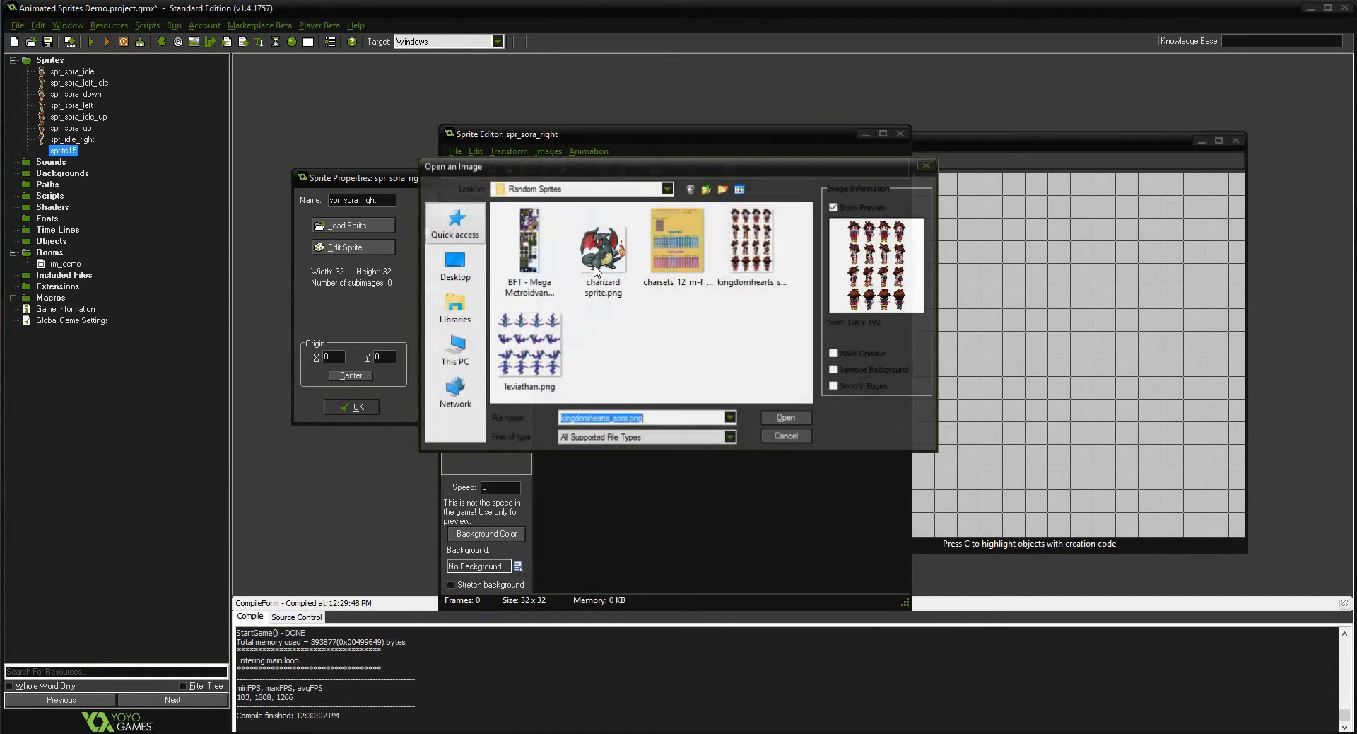
left_click(834, 370)
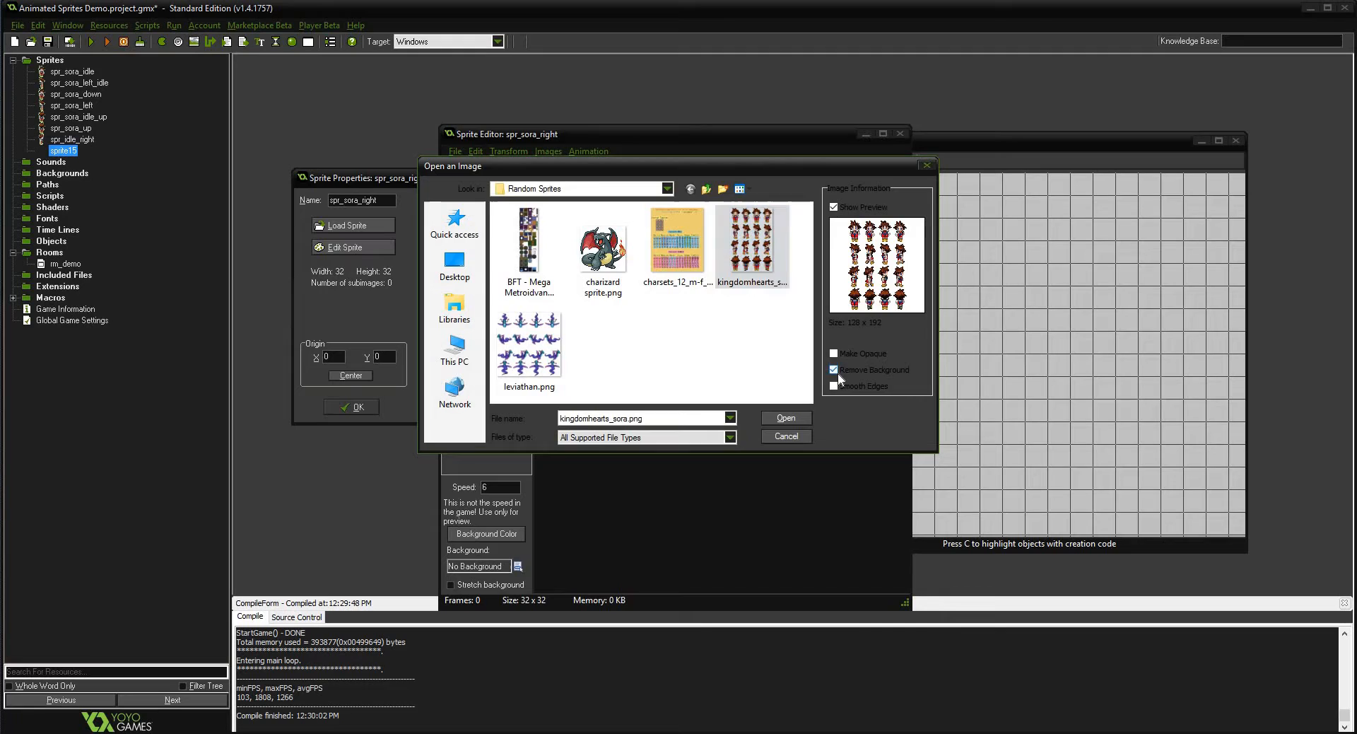
left_click(791, 417)
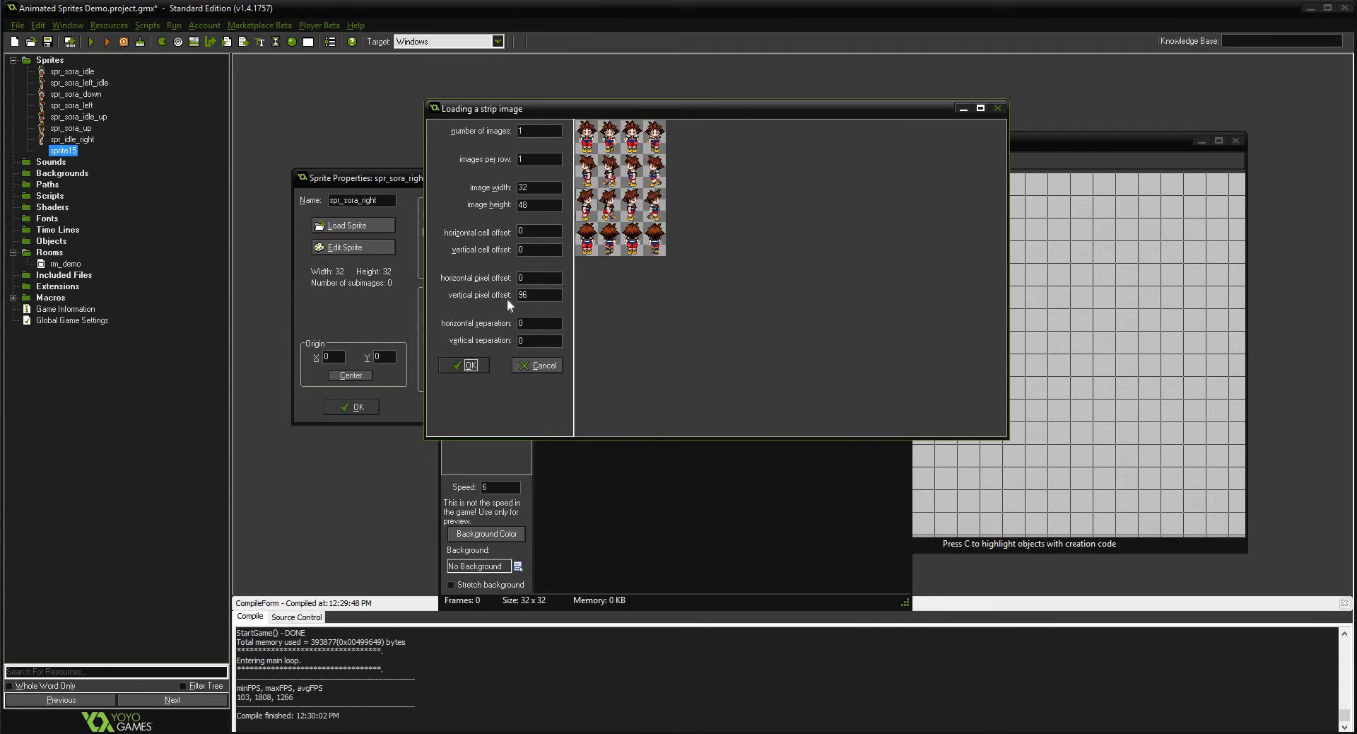
- Import four strip images at four per row into spr_sora_right
double_click(538, 130)
type("4")
double_click(552, 160)
type("4")
left_click(465, 364)
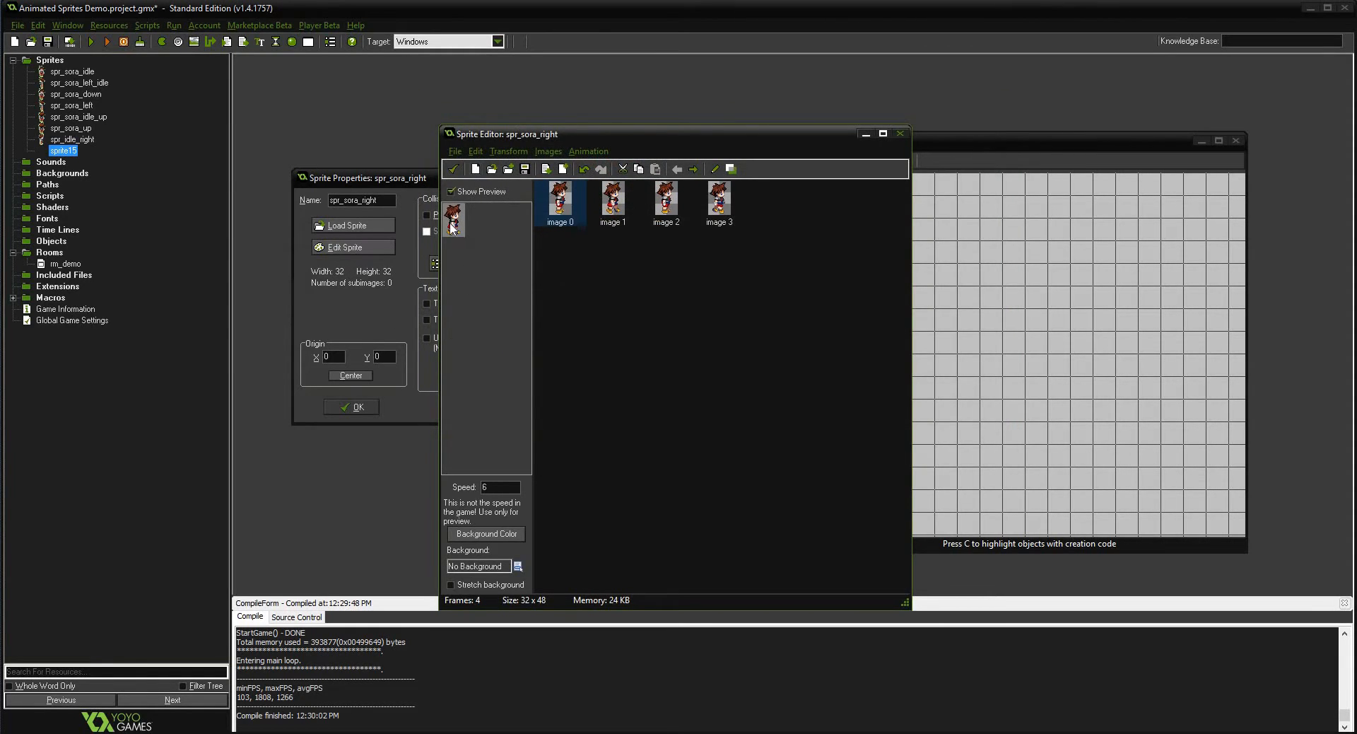
- Save the spr_sora_right frames, center the sprite's origin, and confirm its properties
left_click(453, 168)
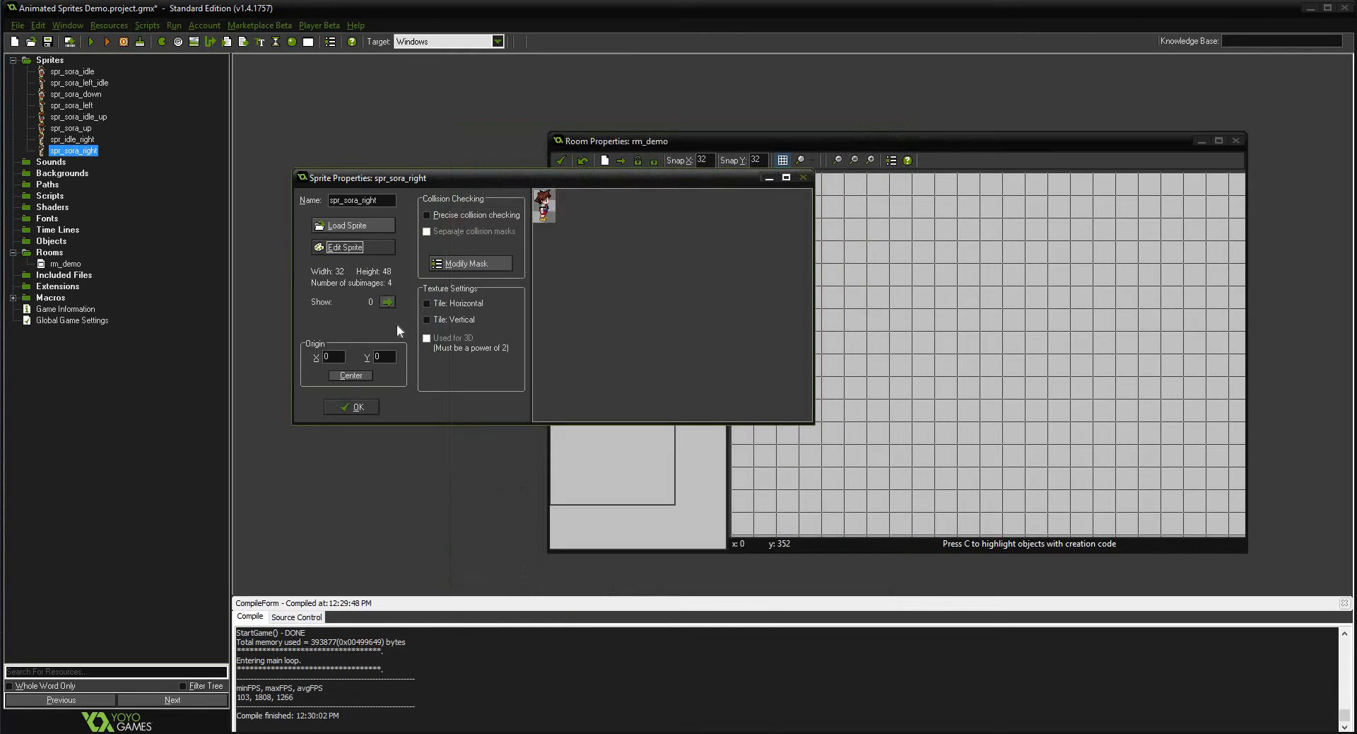
left_click(359, 374)
left_click(359, 407)
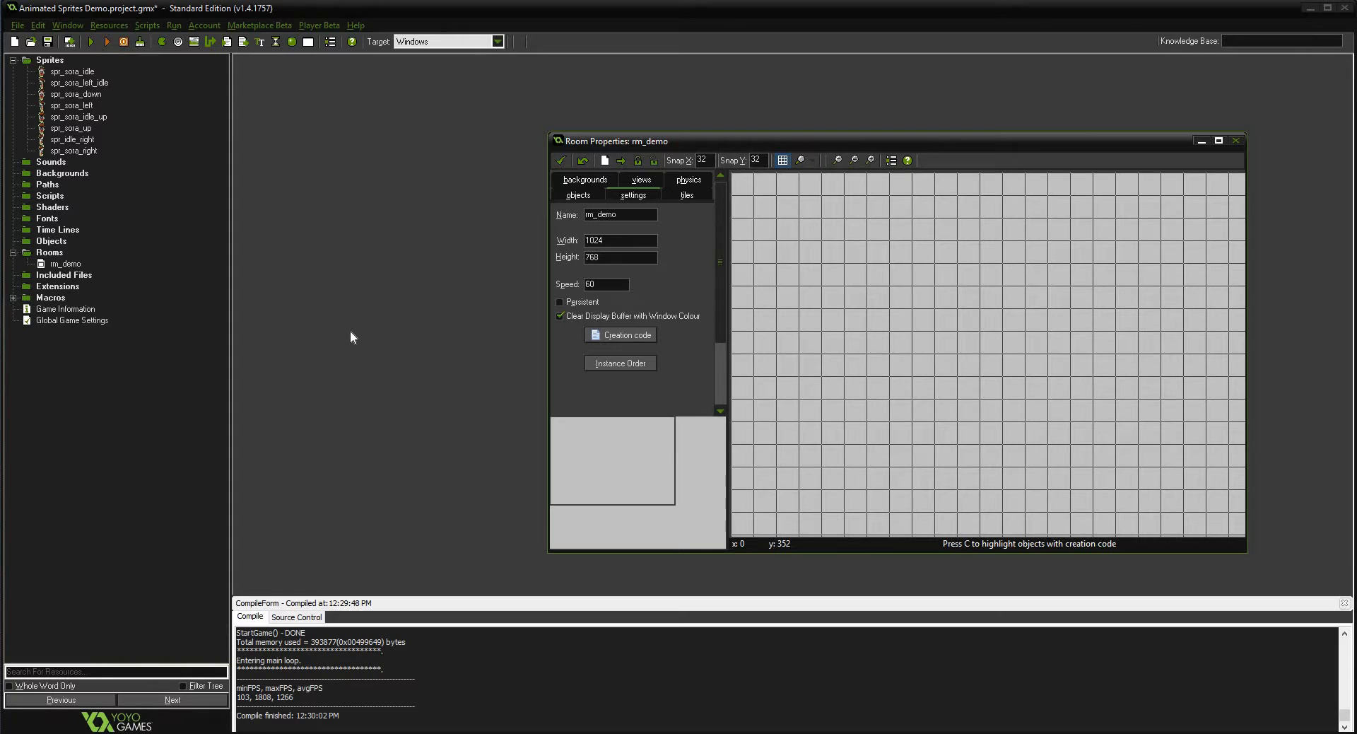
- Create a new object named obj_sora, assign it the spr_sora_idle sprite, and confirm its properties
left_click(50, 242)
right_click(52, 244)
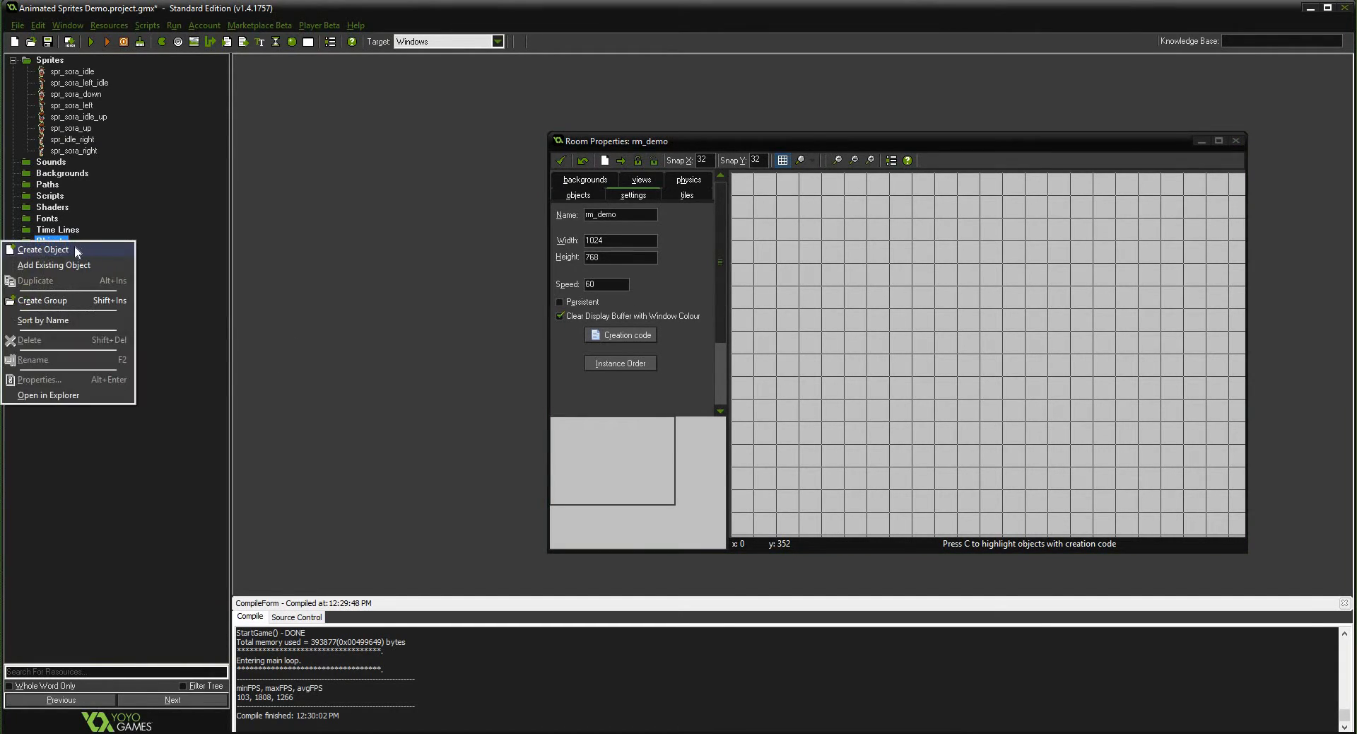
left_click(42, 250)
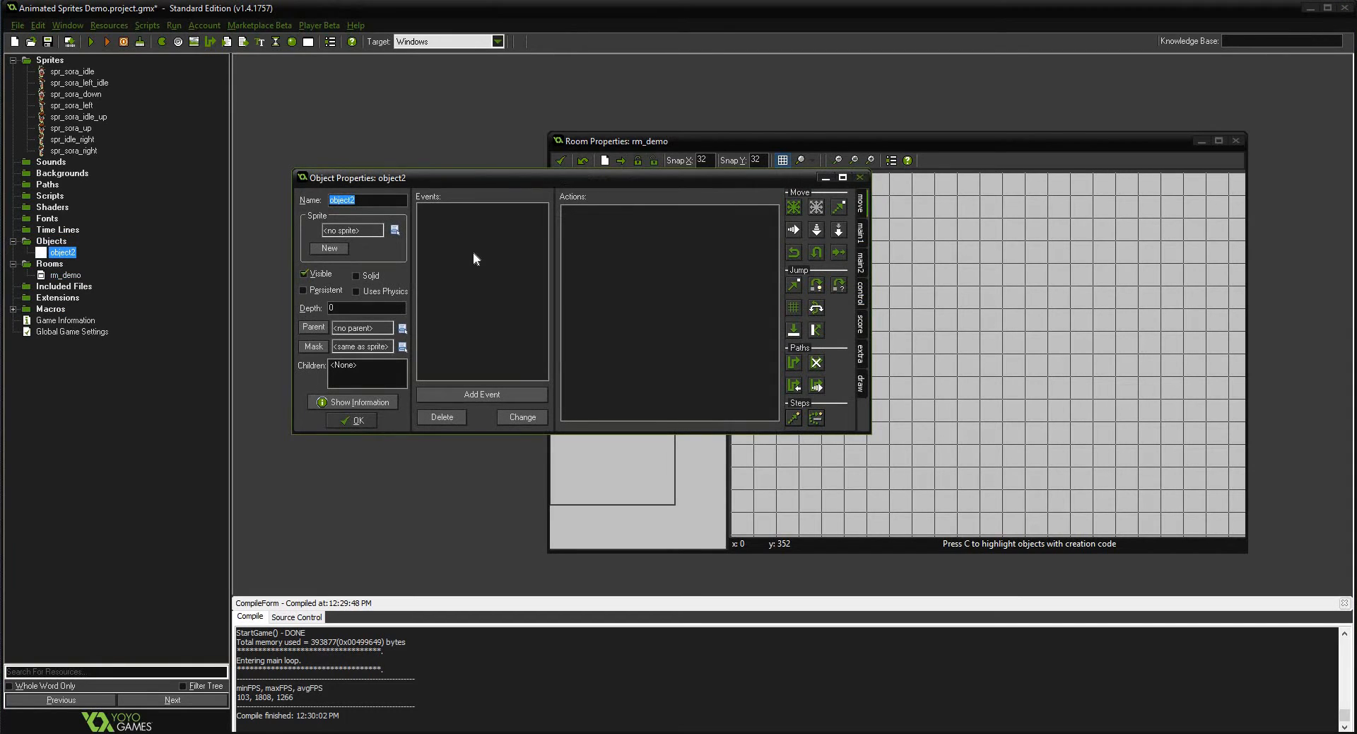
type("obj_sora")
left_click(396, 230)
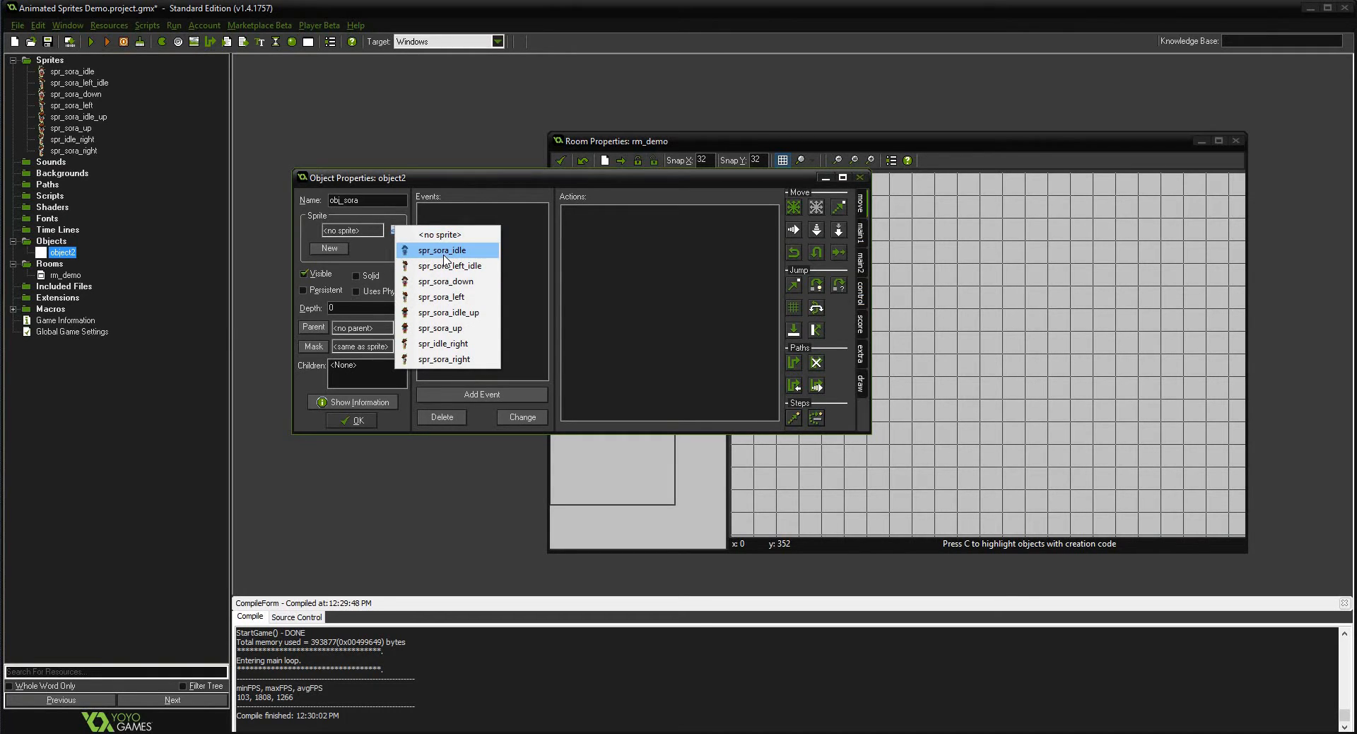
left_click(443, 252)
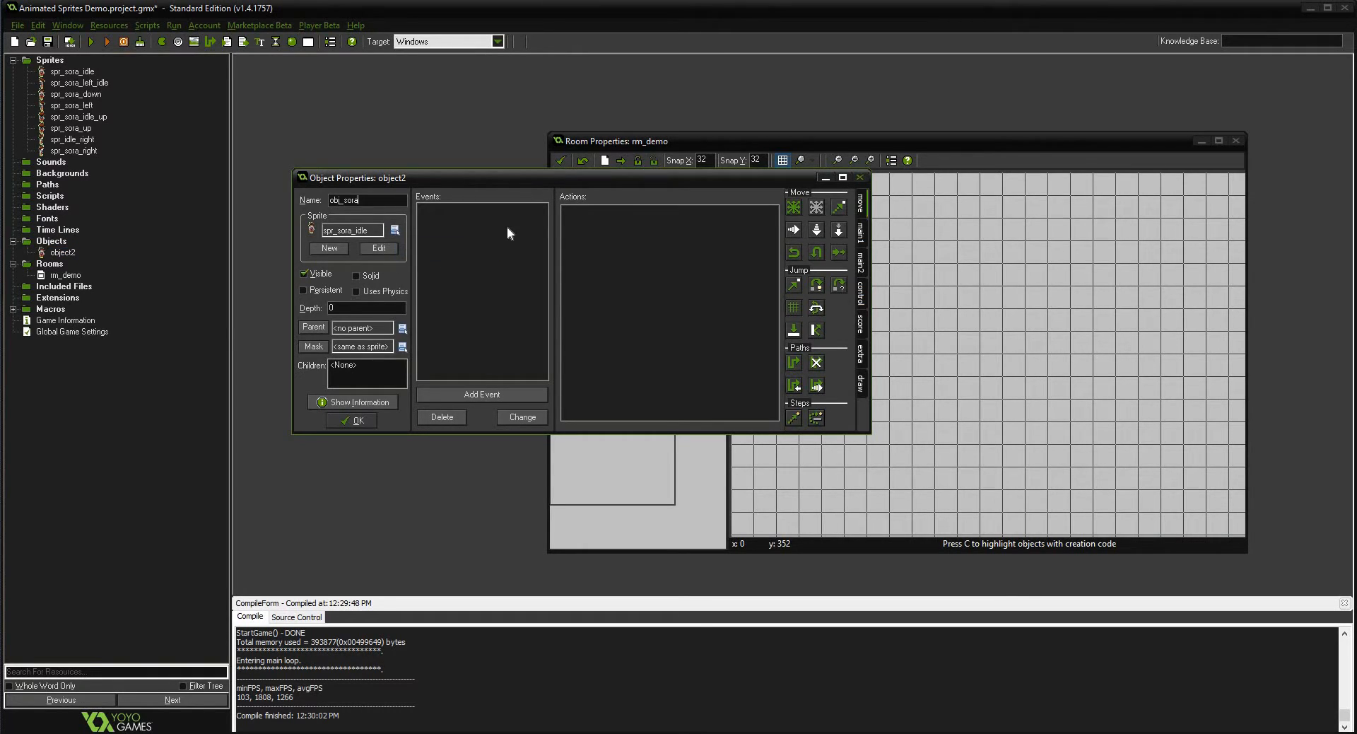
left_click(369, 200)
type("obj_sora")
left_click(357, 420)
- Reopen obj_sora and add a regular Step event to it
double_click(65, 252)
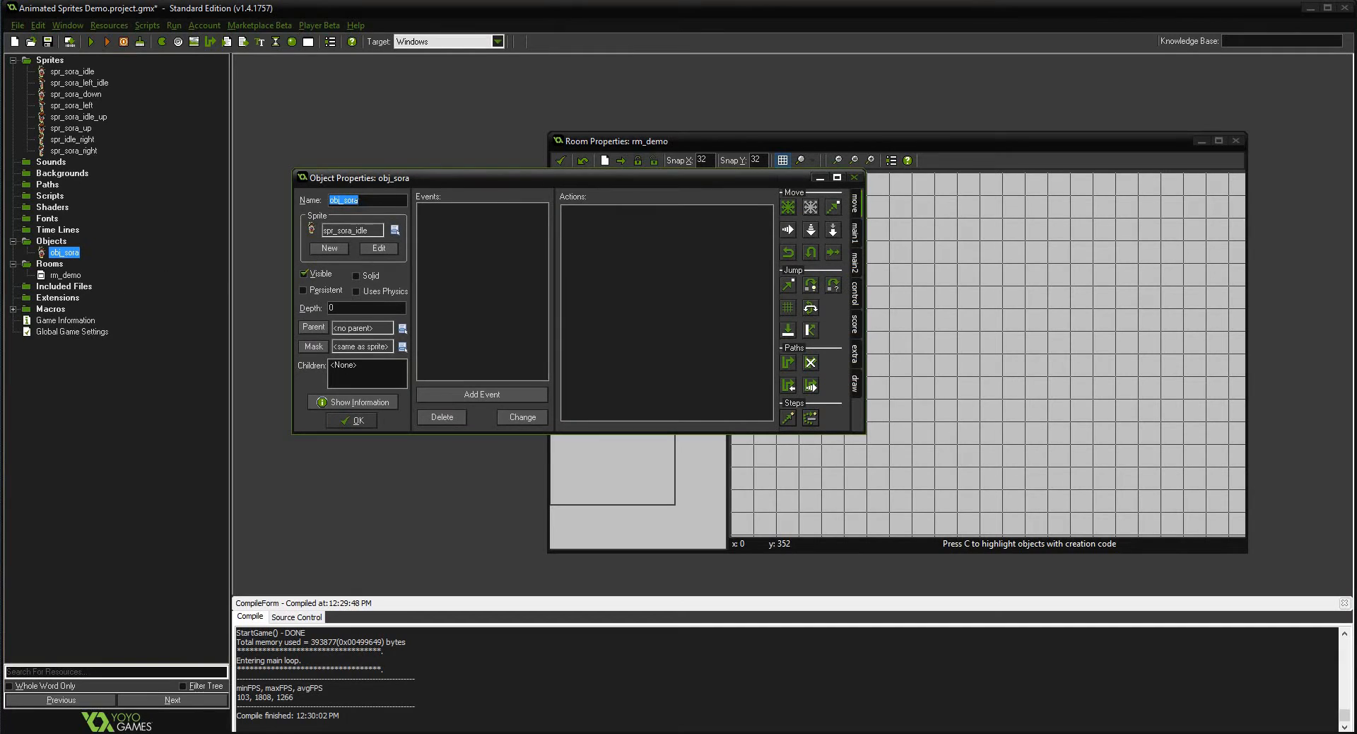
left_click(532, 391)
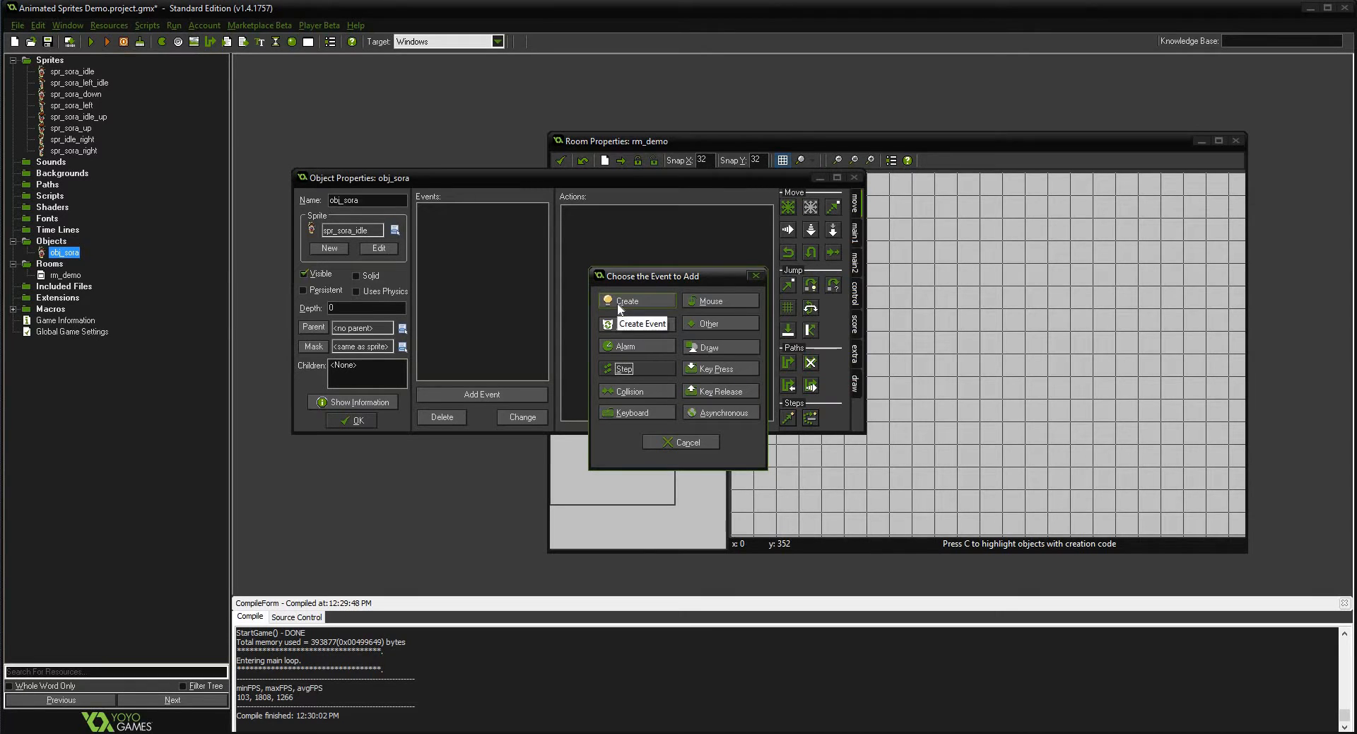
left_click(630, 366)
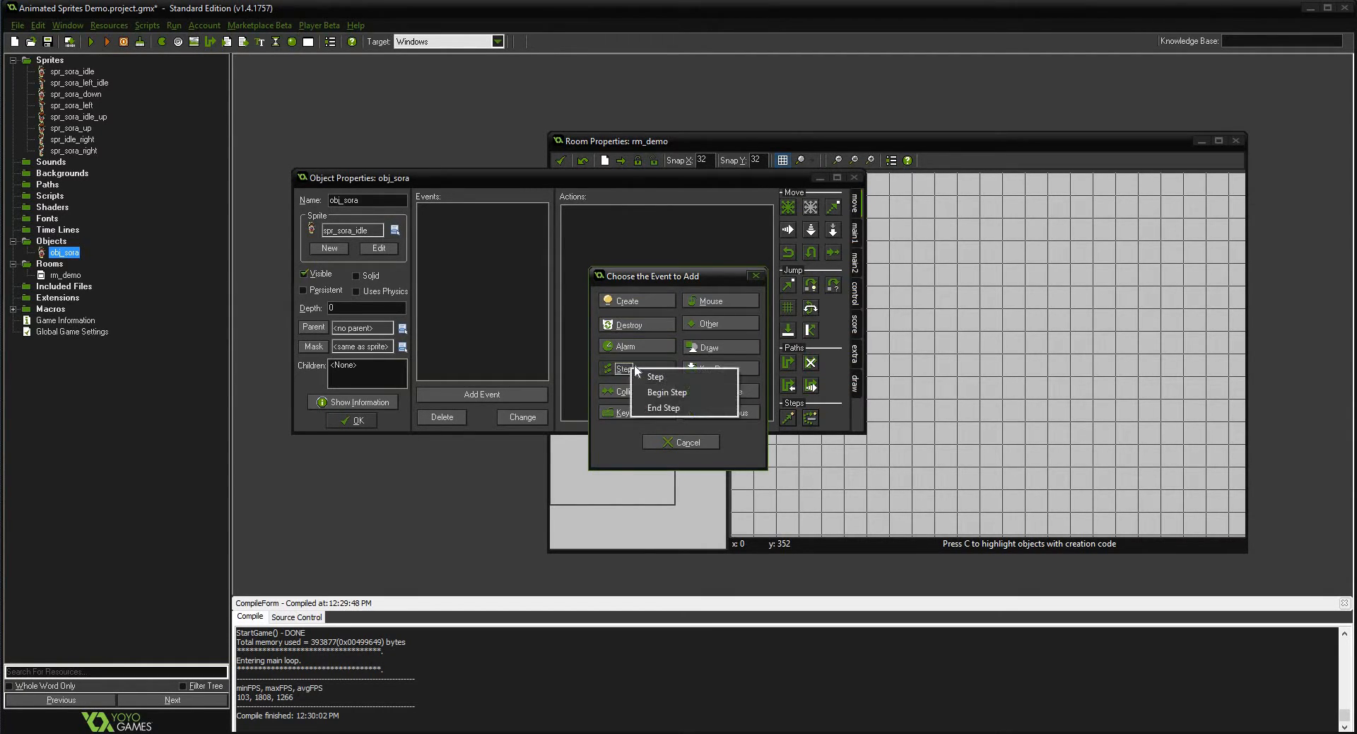
left_click(664, 376)
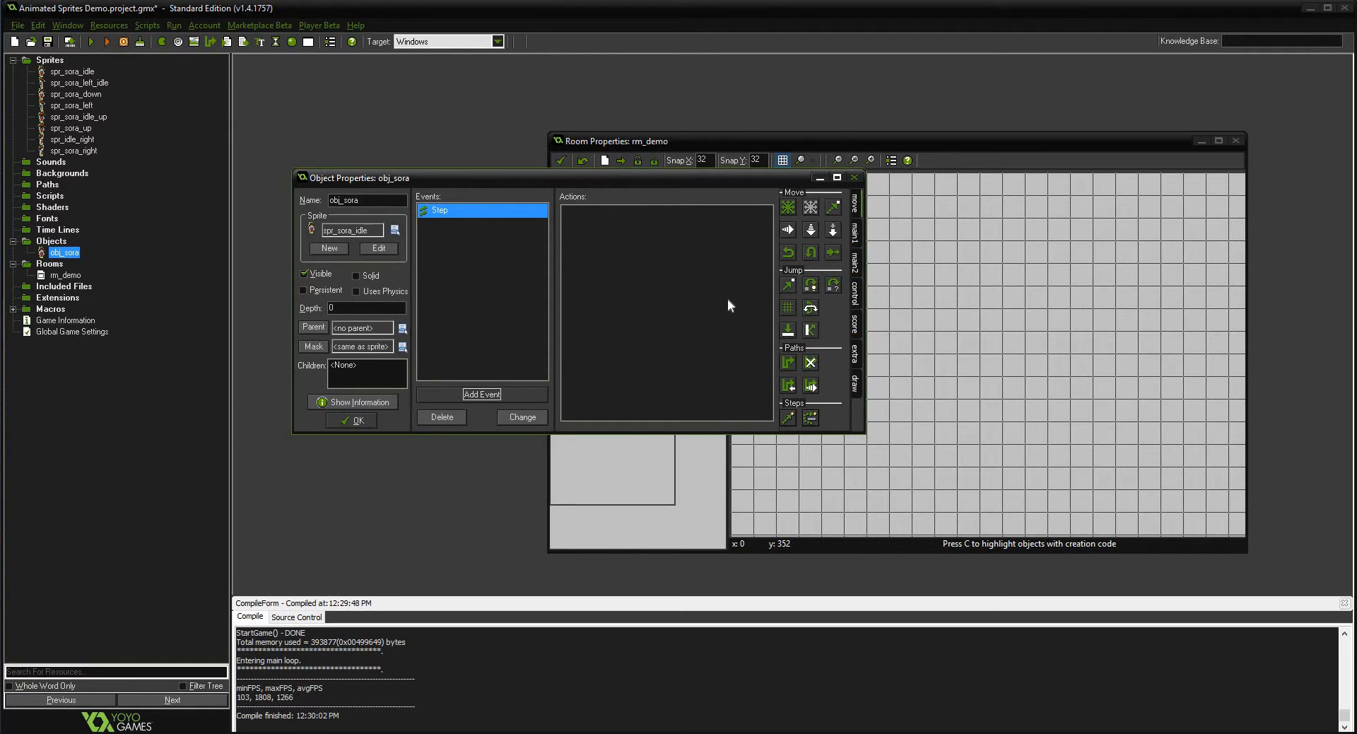
- Add an Execute Code action to the Step event containing image_speed = 1/10 and save the code
left_click(854, 298)
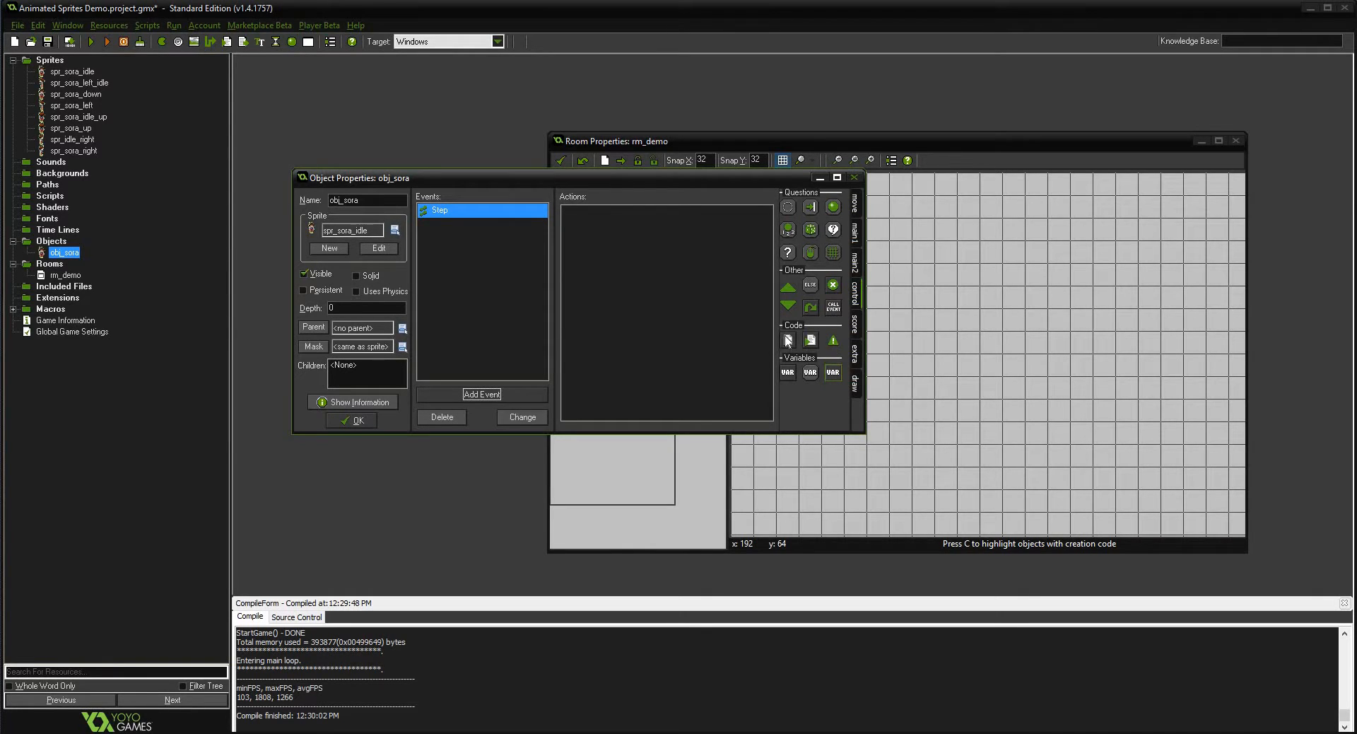
left_click_drag(788, 342, 672, 331)
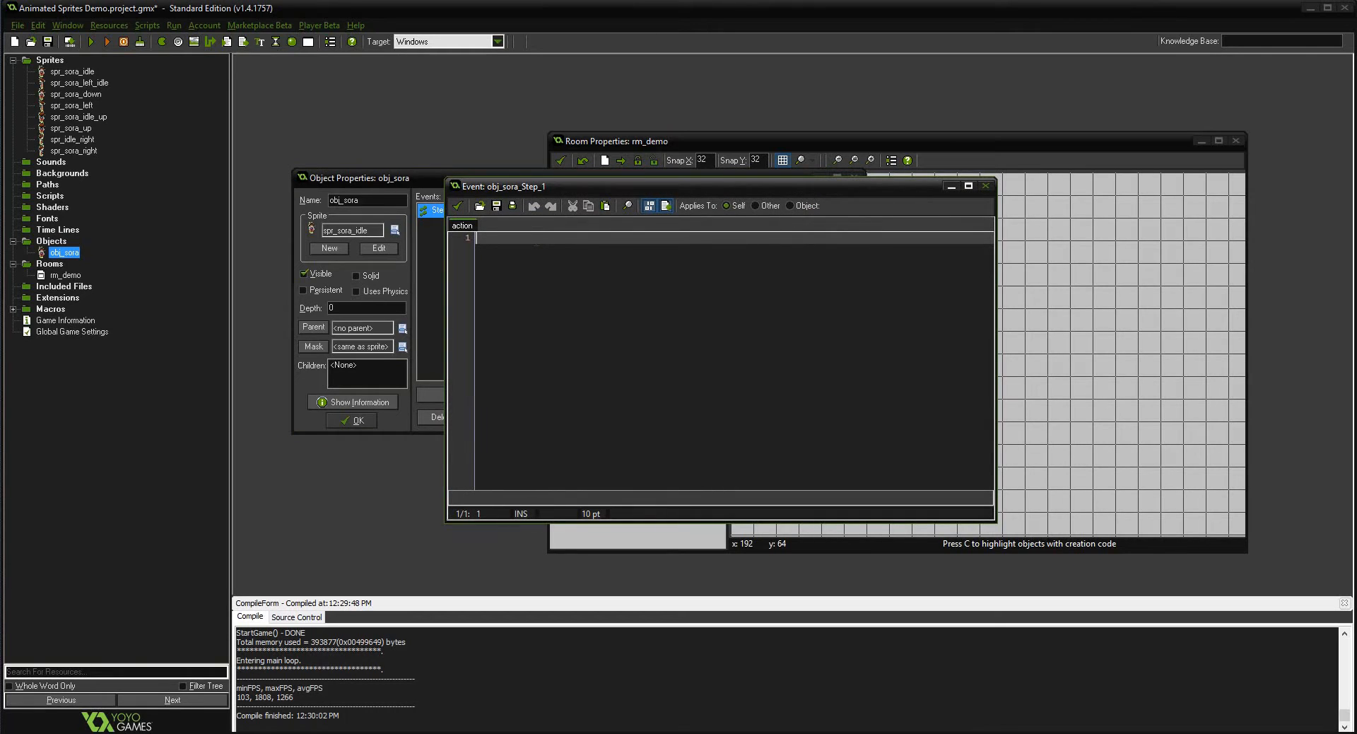
type("image")
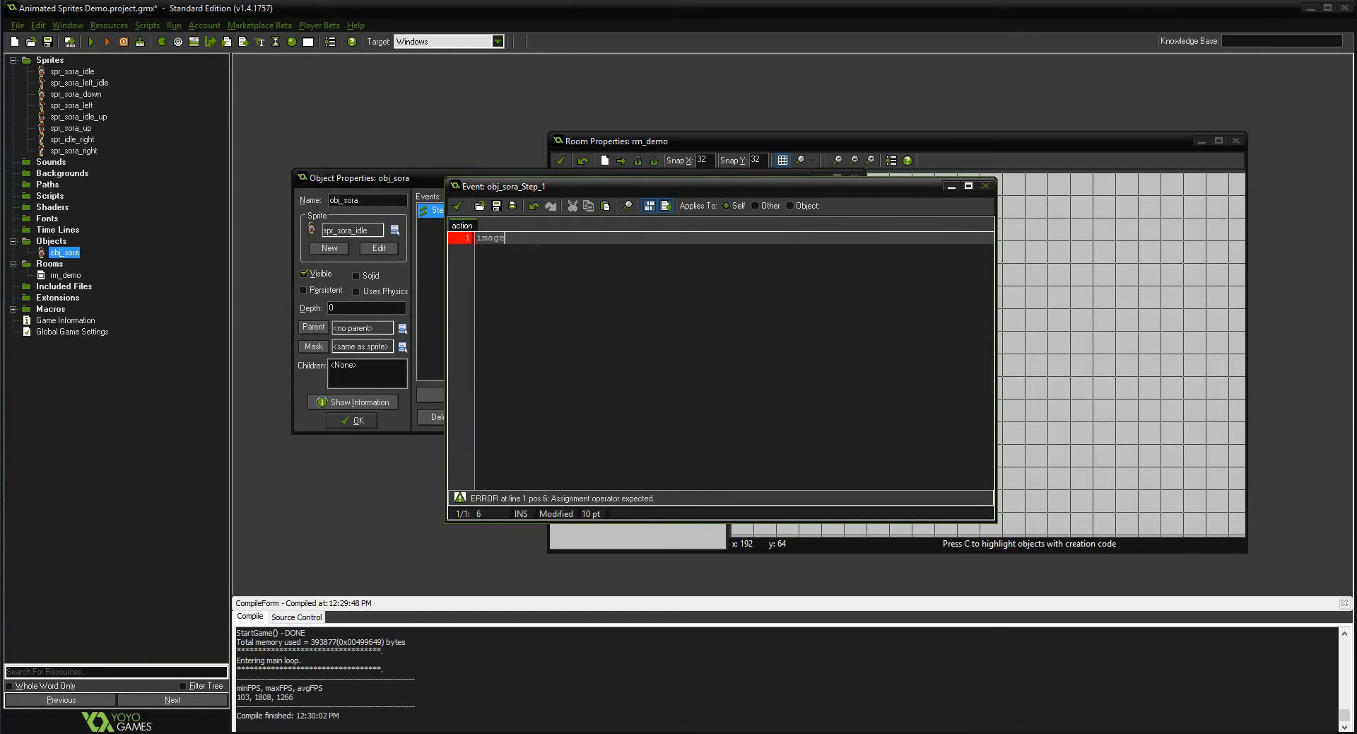
type("_speed = 1/10")
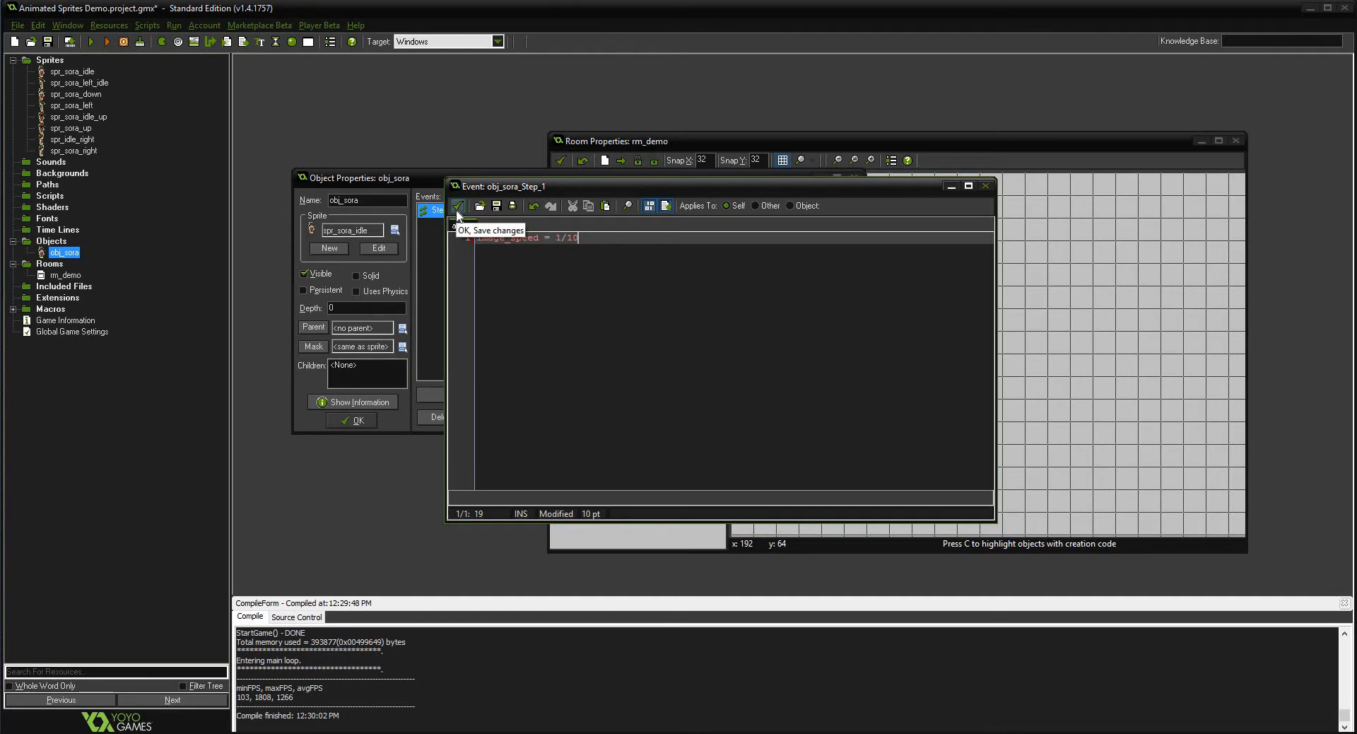
left_click(465, 207)
left_click_drag(622, 175, 1018, 282)
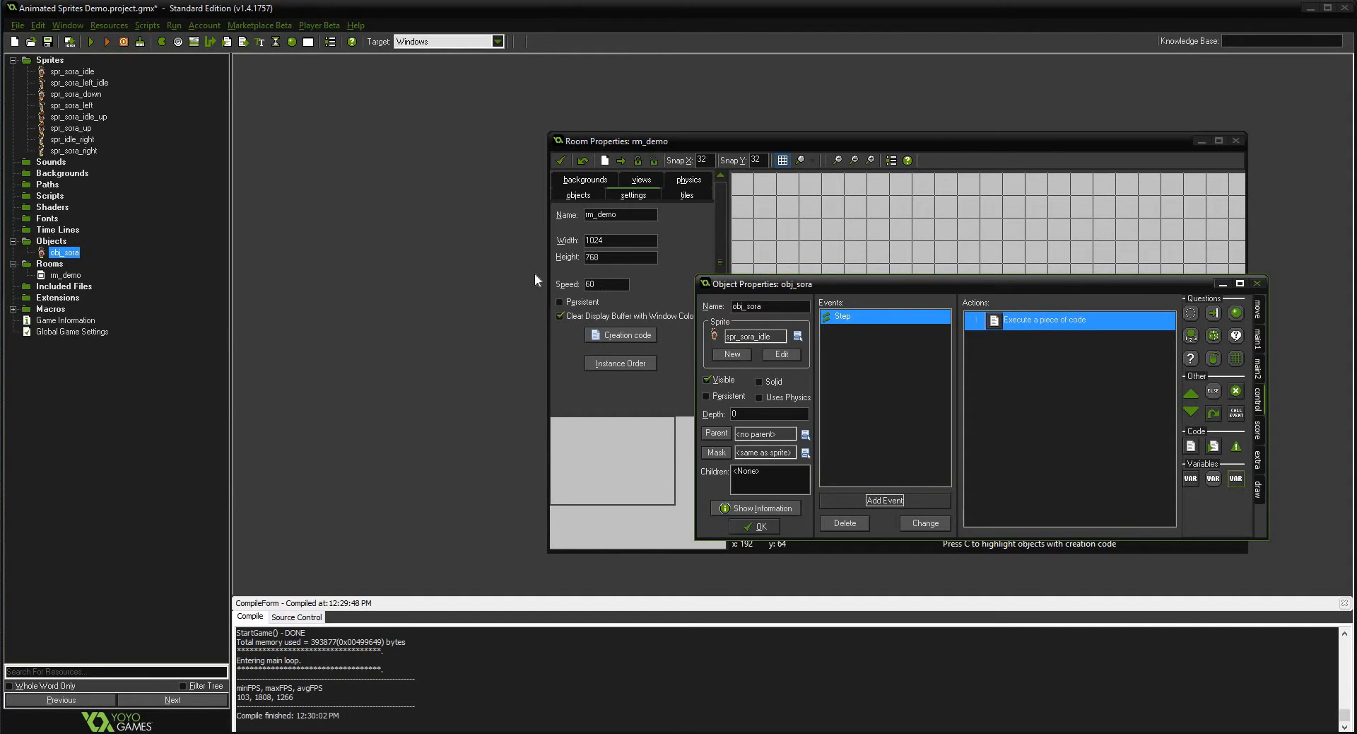
left_click_drag(1041, 286, 614, 176)
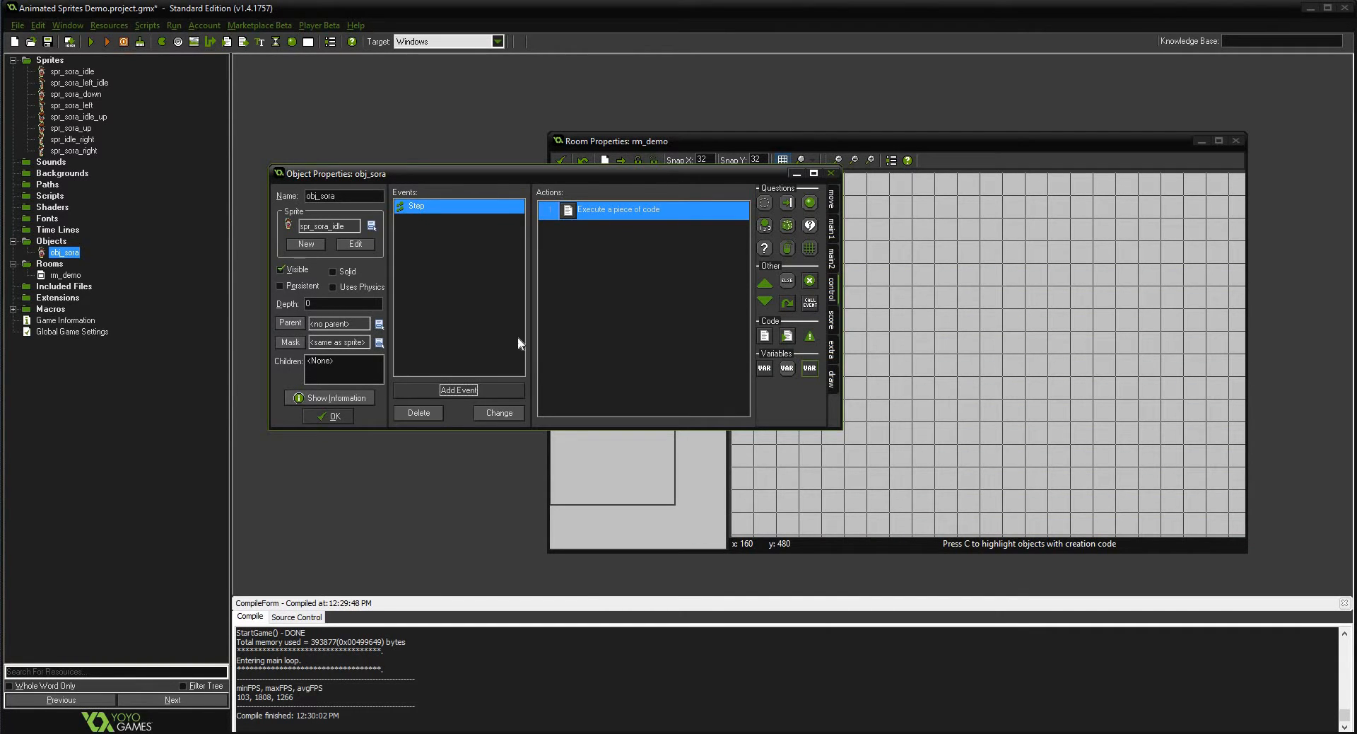
- Add a Key Press event for <Left> to obj_sora
left_click(474, 390)
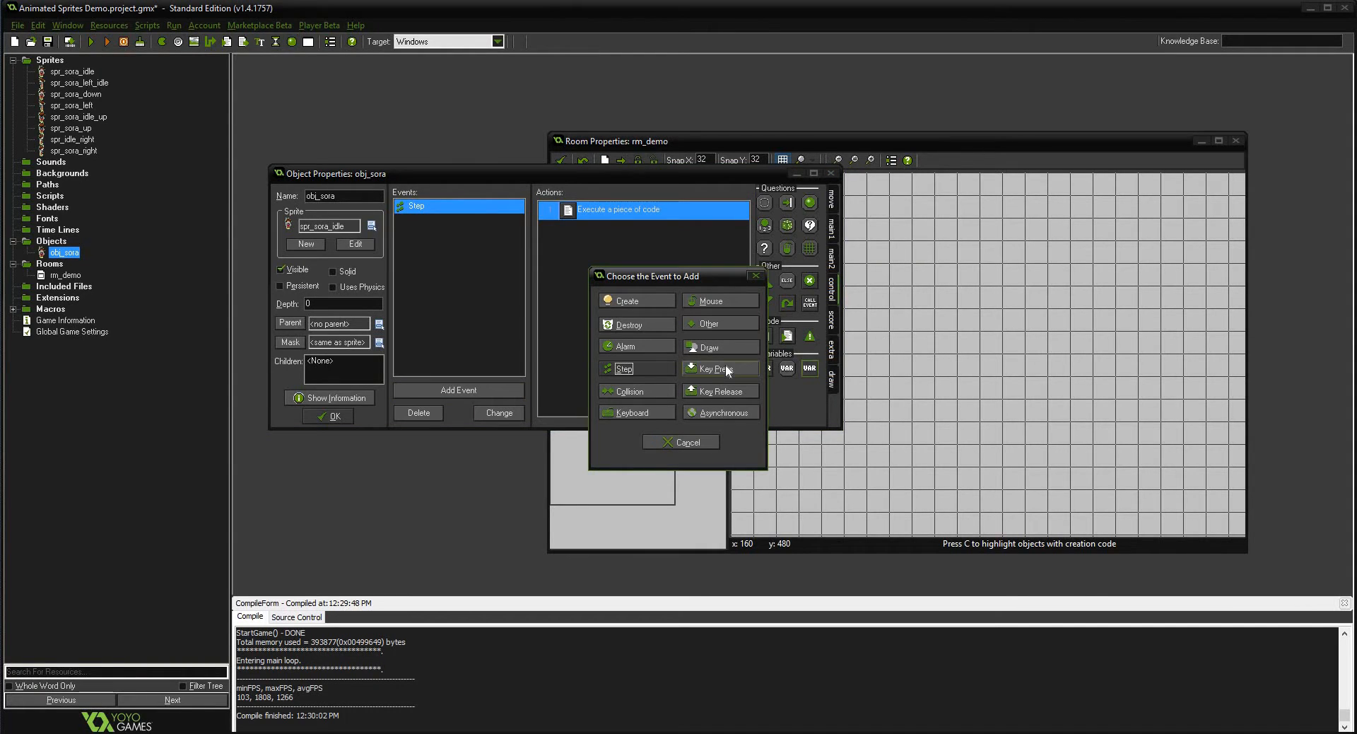
left_click(727, 369)
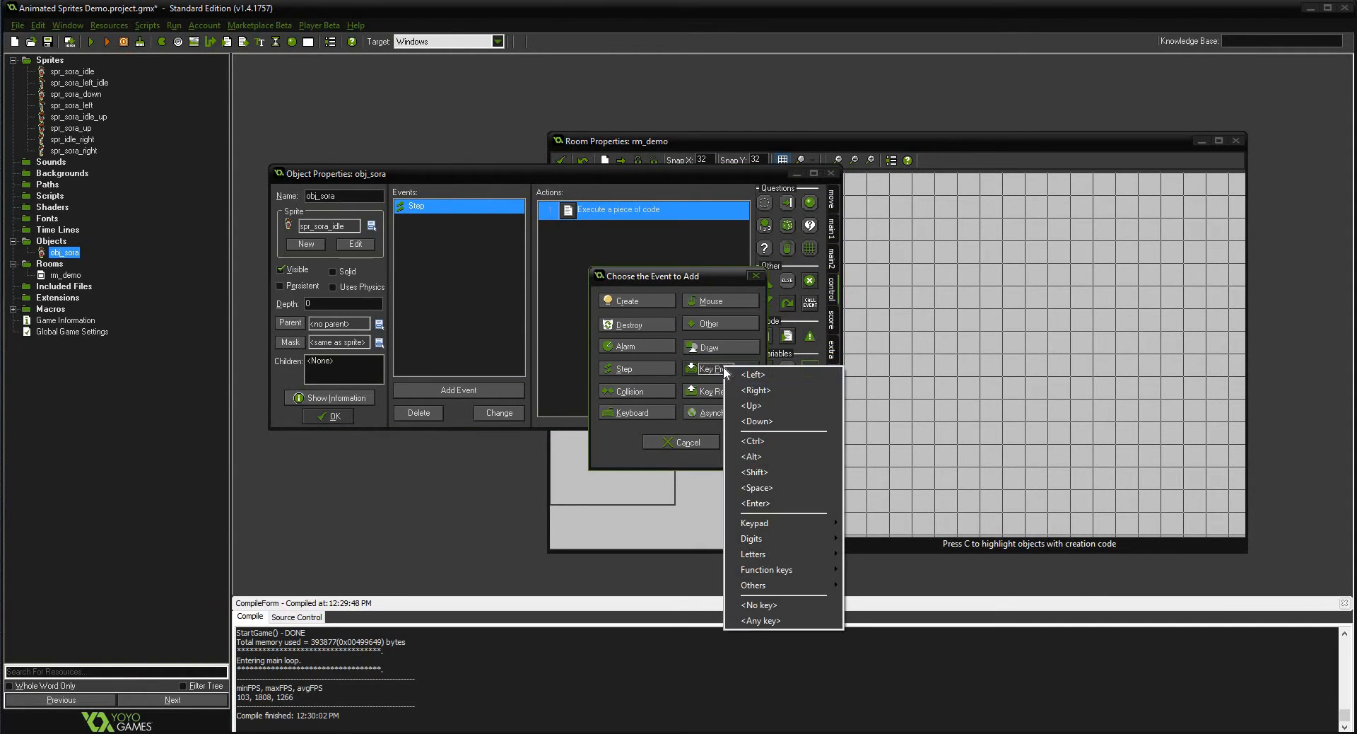
left_click(785, 374)
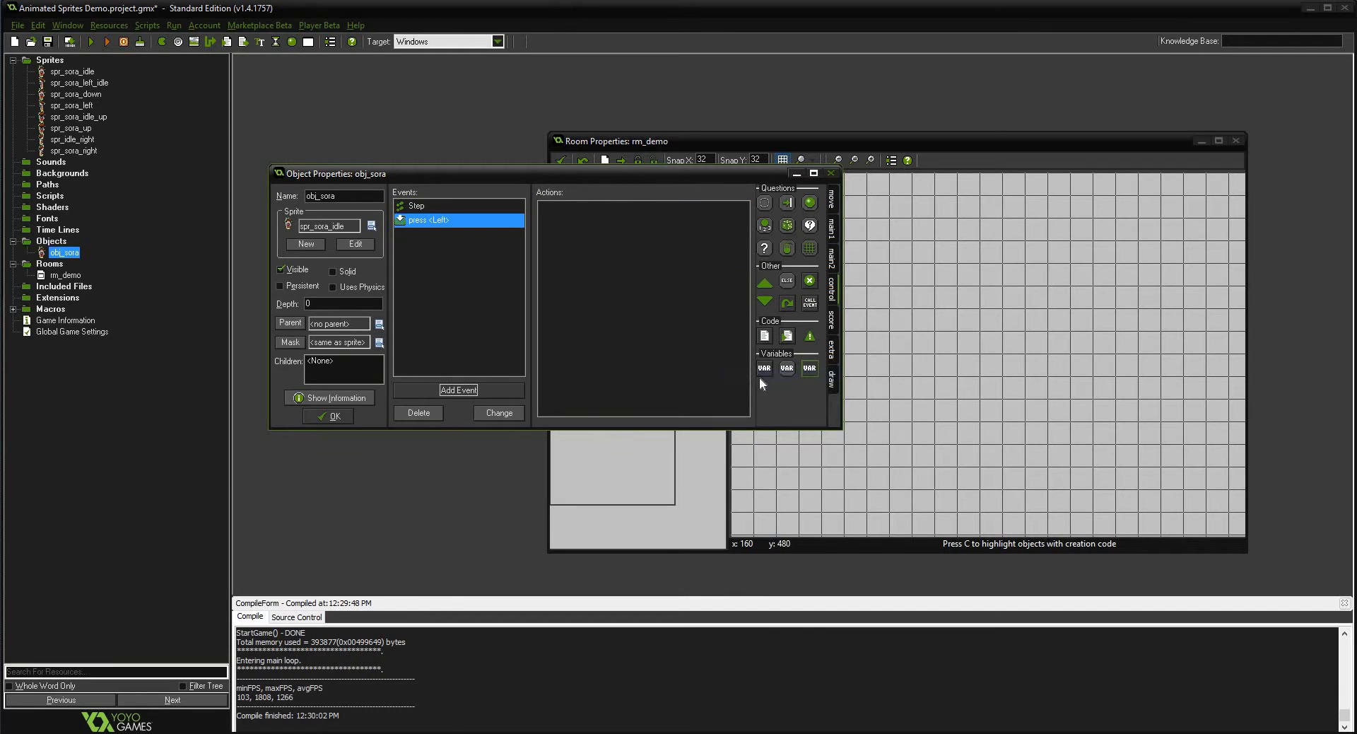
- Add a Change Sprite action to the <Left> press event using spr_sora_left, subimage 0-3 and speed 6
left_click(833, 225)
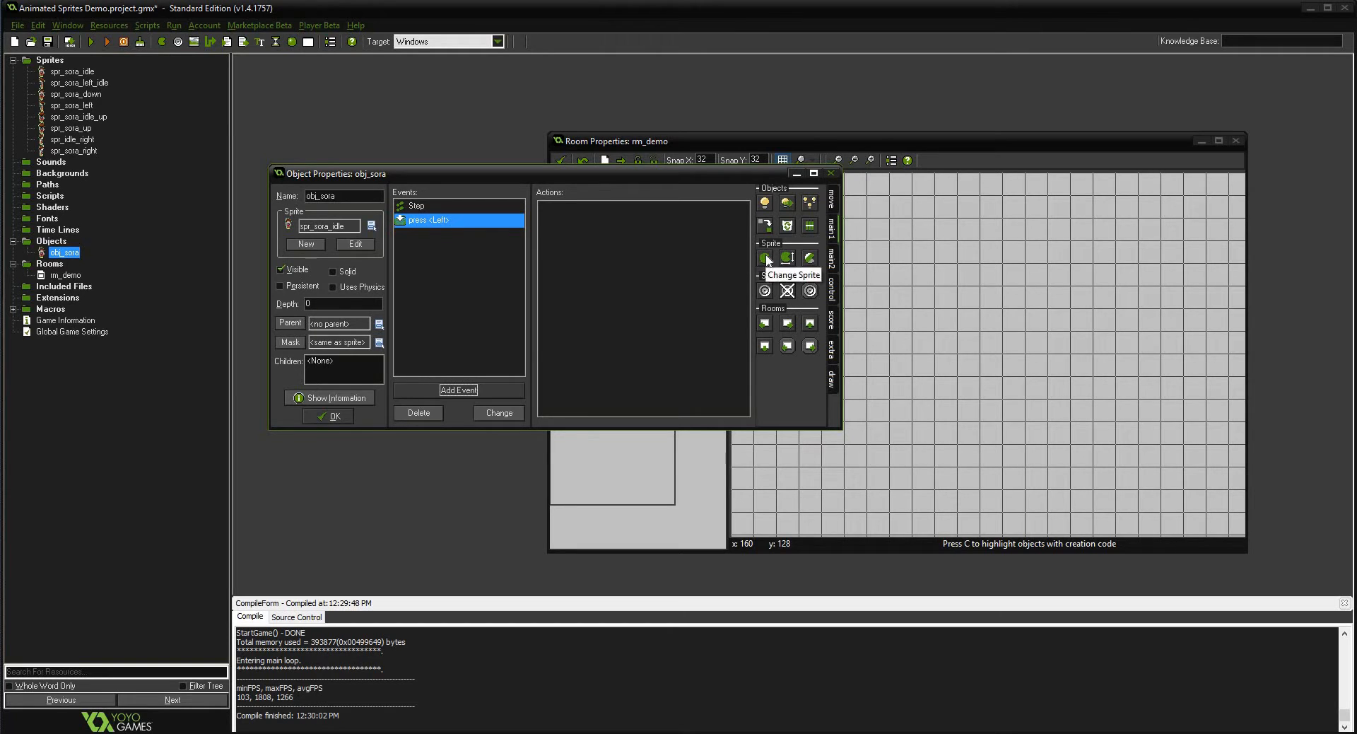
left_click_drag(765, 259, 596, 226)
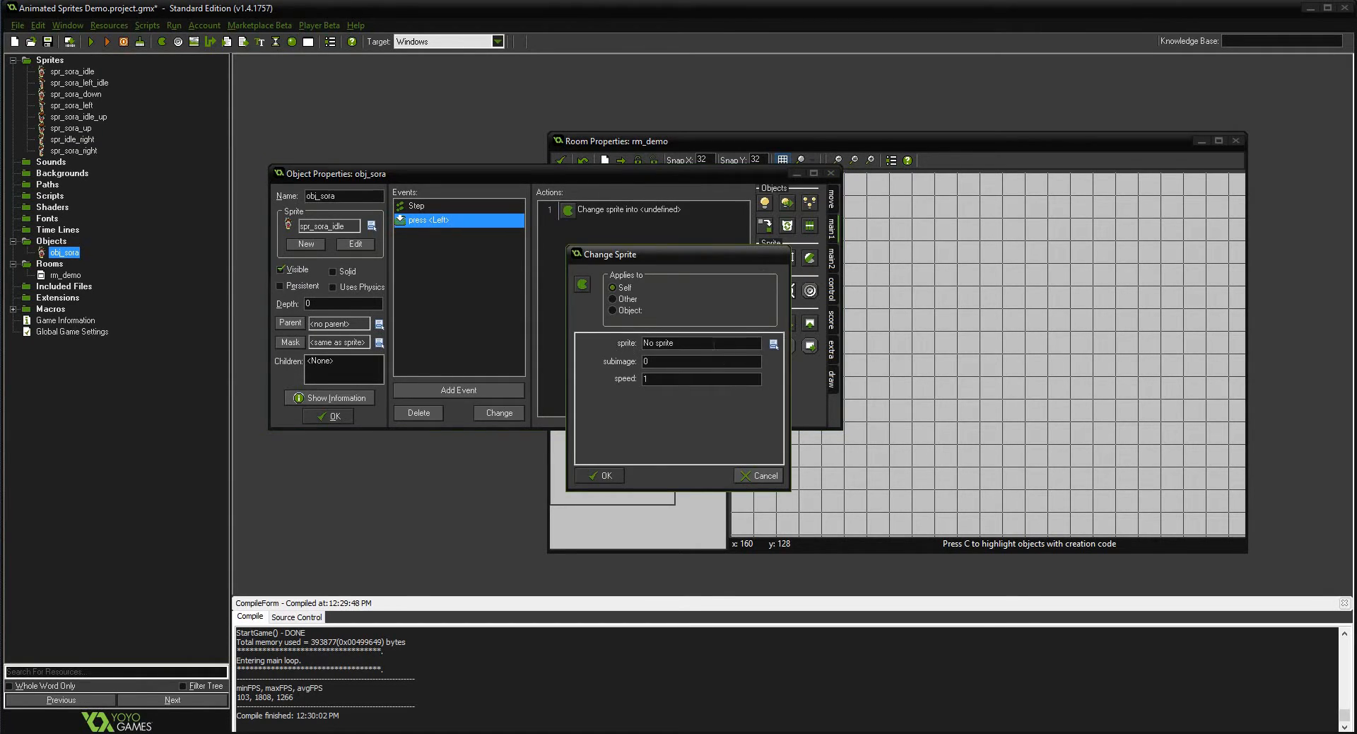
left_click(775, 343)
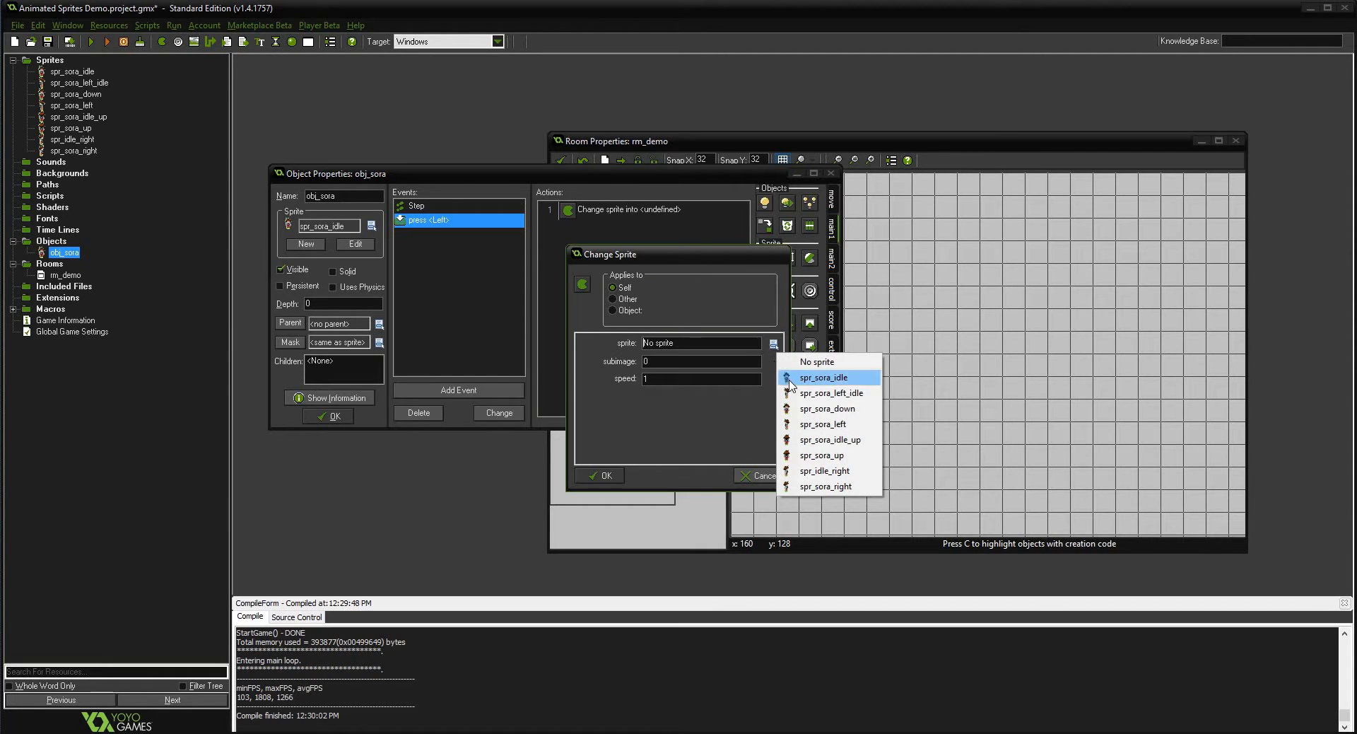
left_click(841, 425)
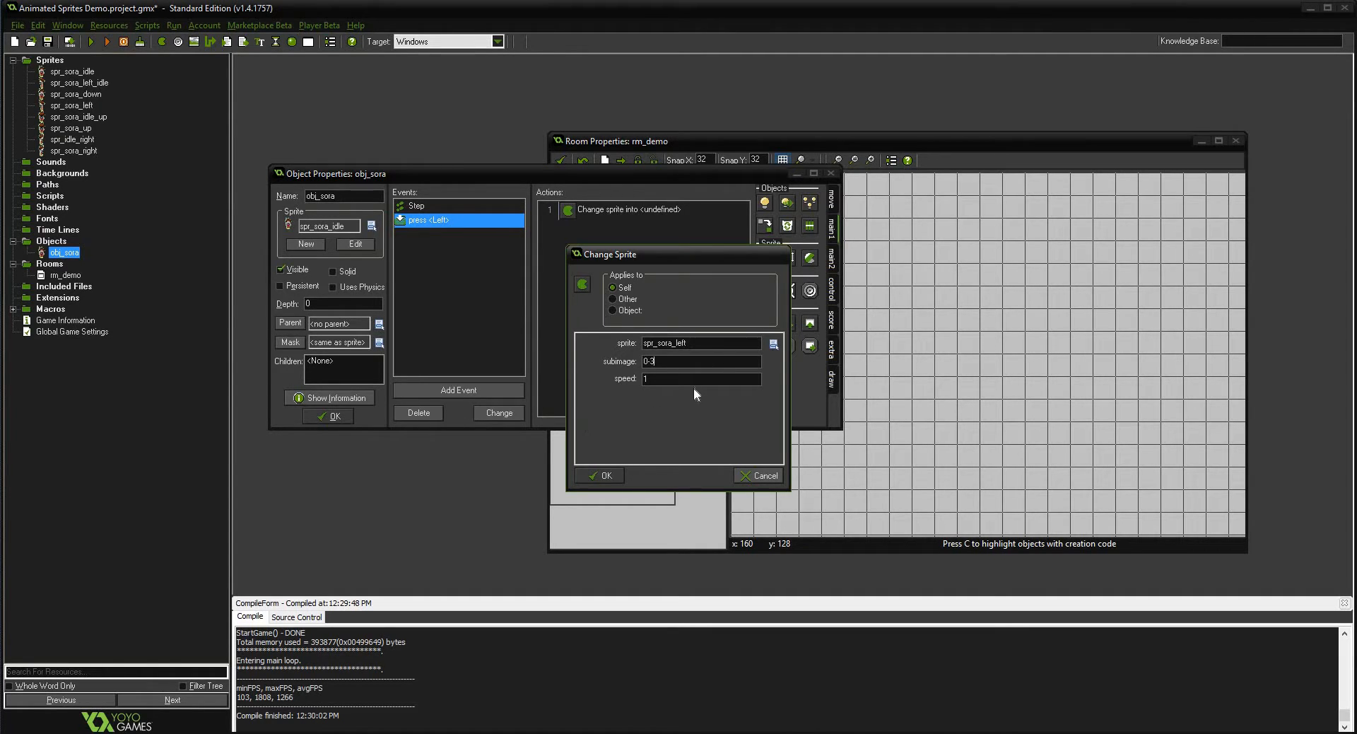
key("Tab")
type("6")
left_click(597, 472)
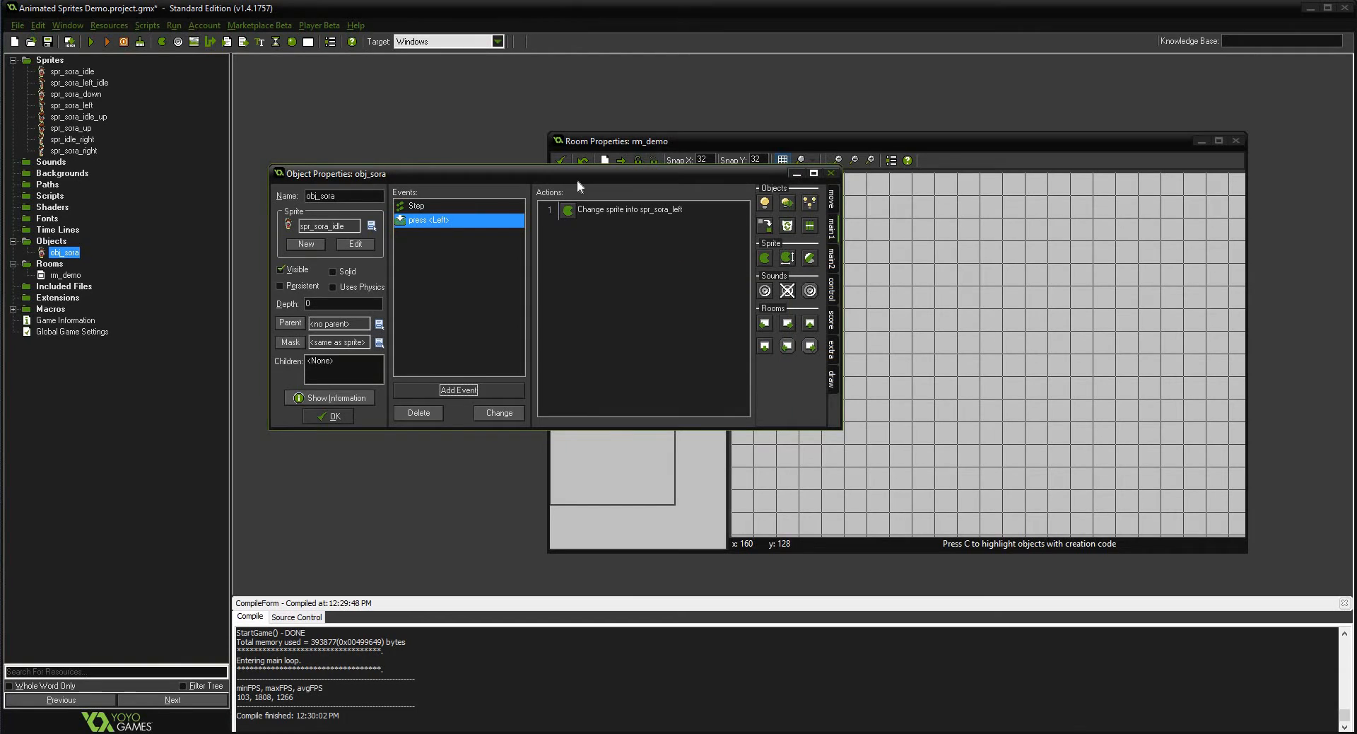
- Add a Move Fixed action to the <Left> press event with the left direction and speed 6
left_click(830, 203)
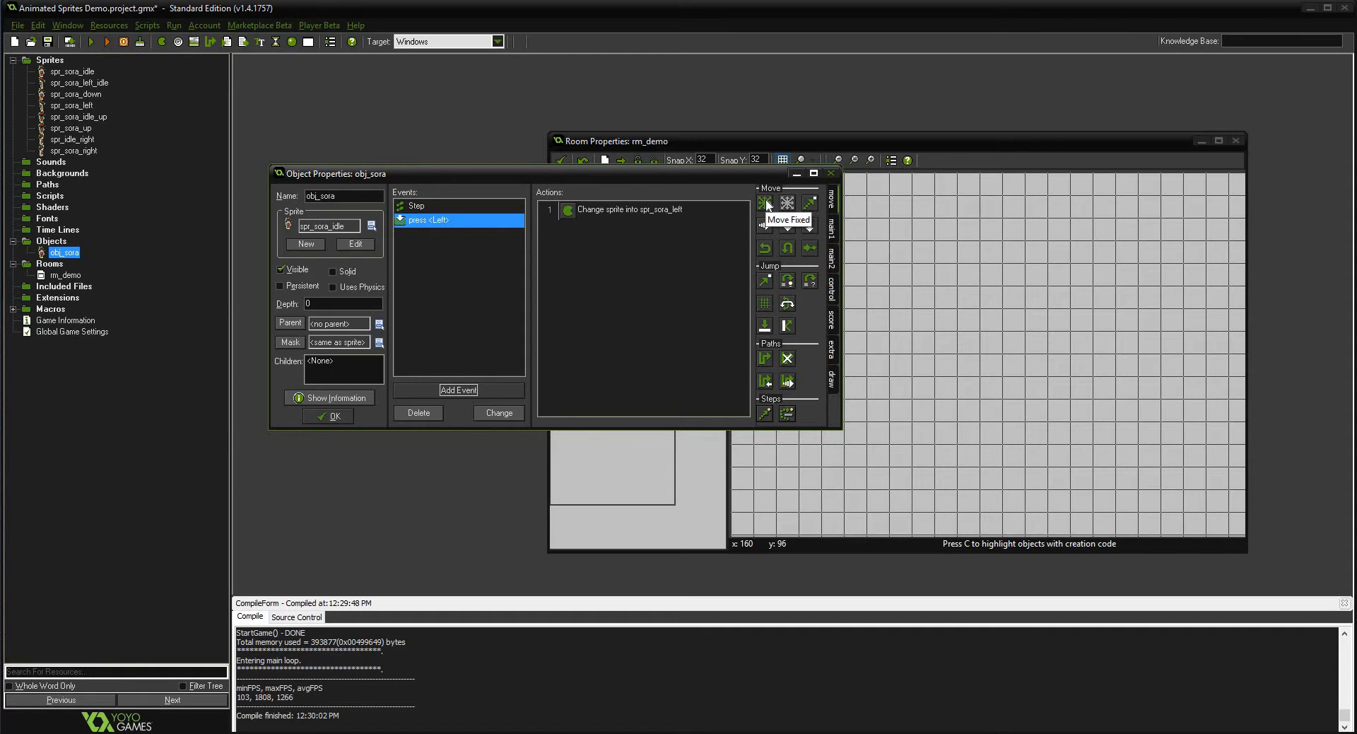
left_click_drag(766, 203, 628, 249)
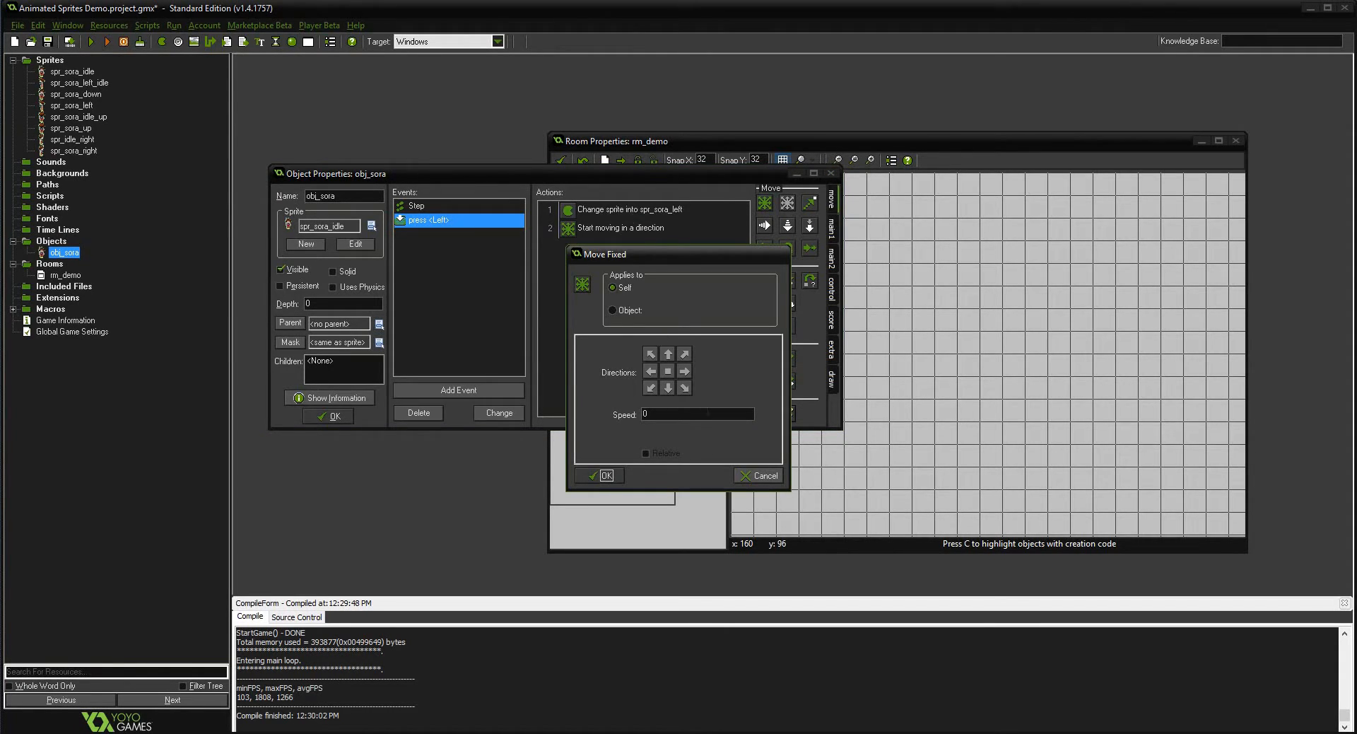
left_click(650, 371)
double_click(669, 415)
type("6")
left_click(598, 475)
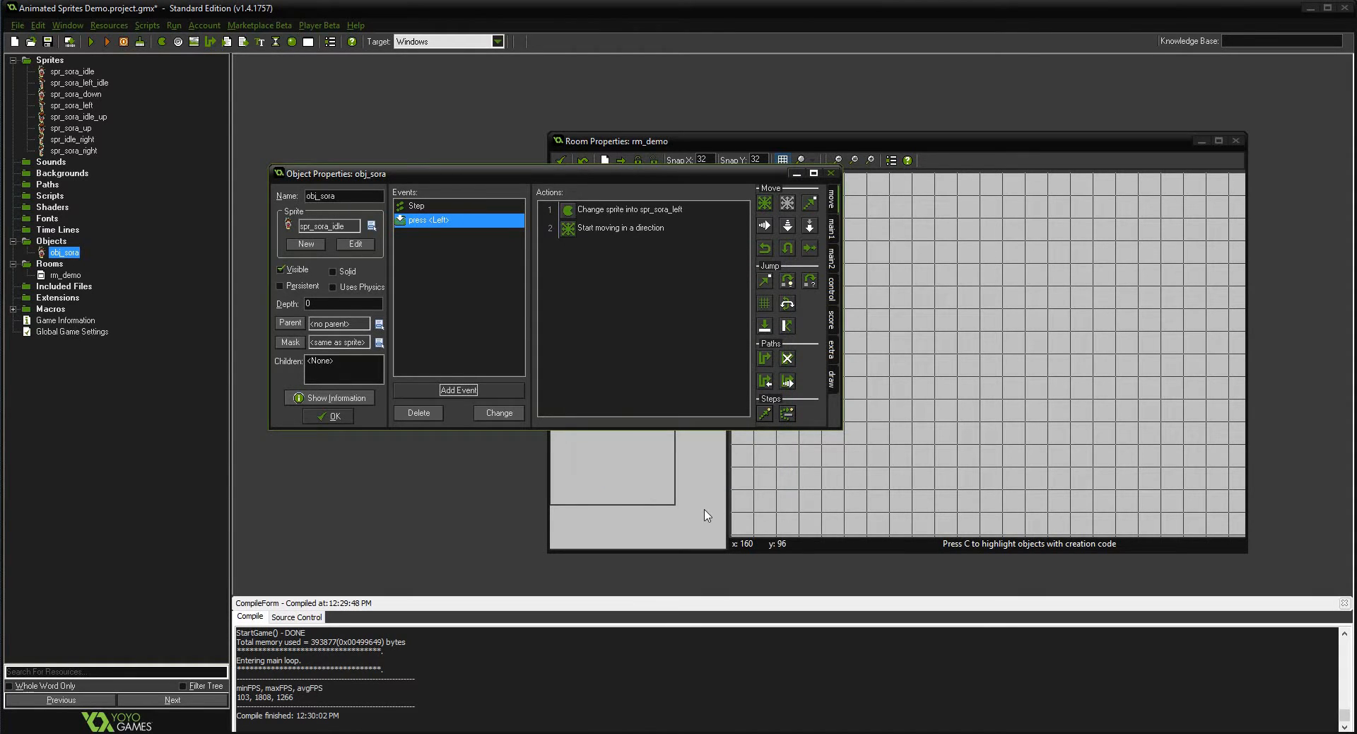
- Add a Key Release event for <Left> to obj_sora
left_click(456, 392)
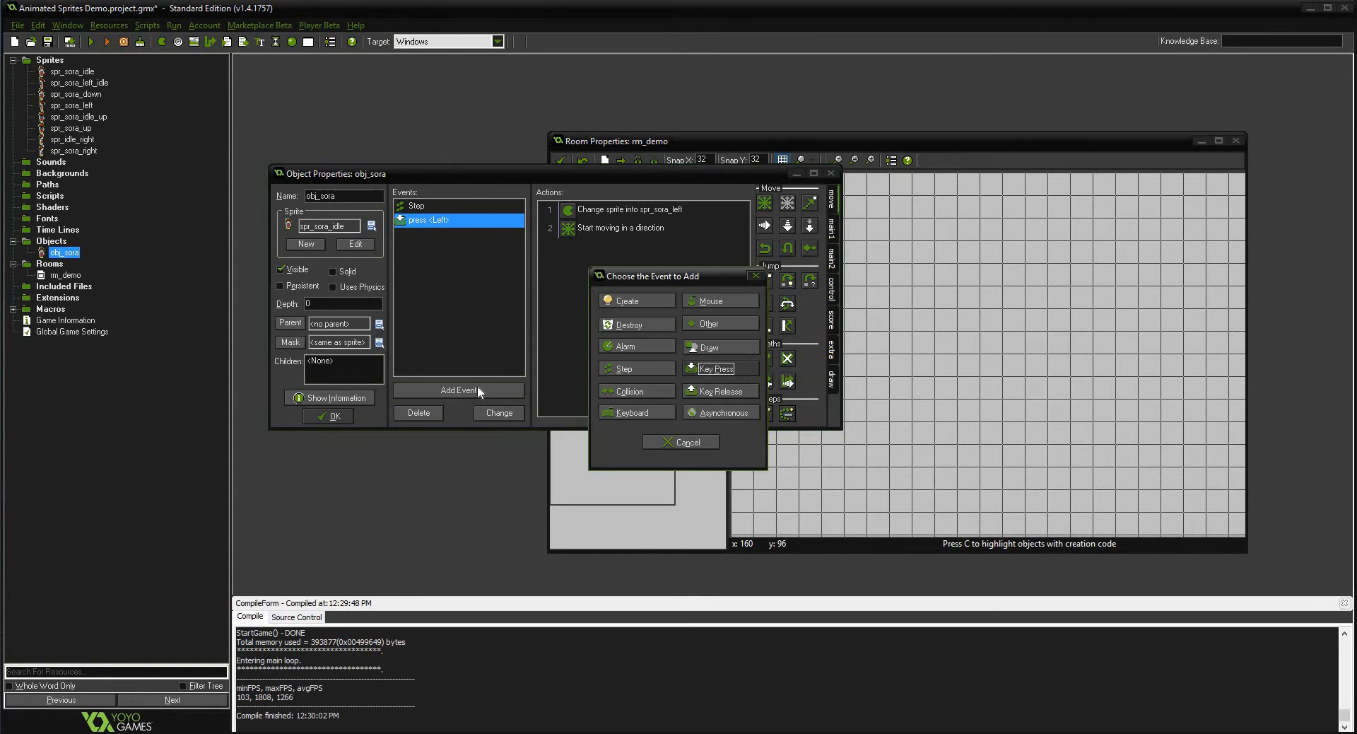
left_click(731, 388)
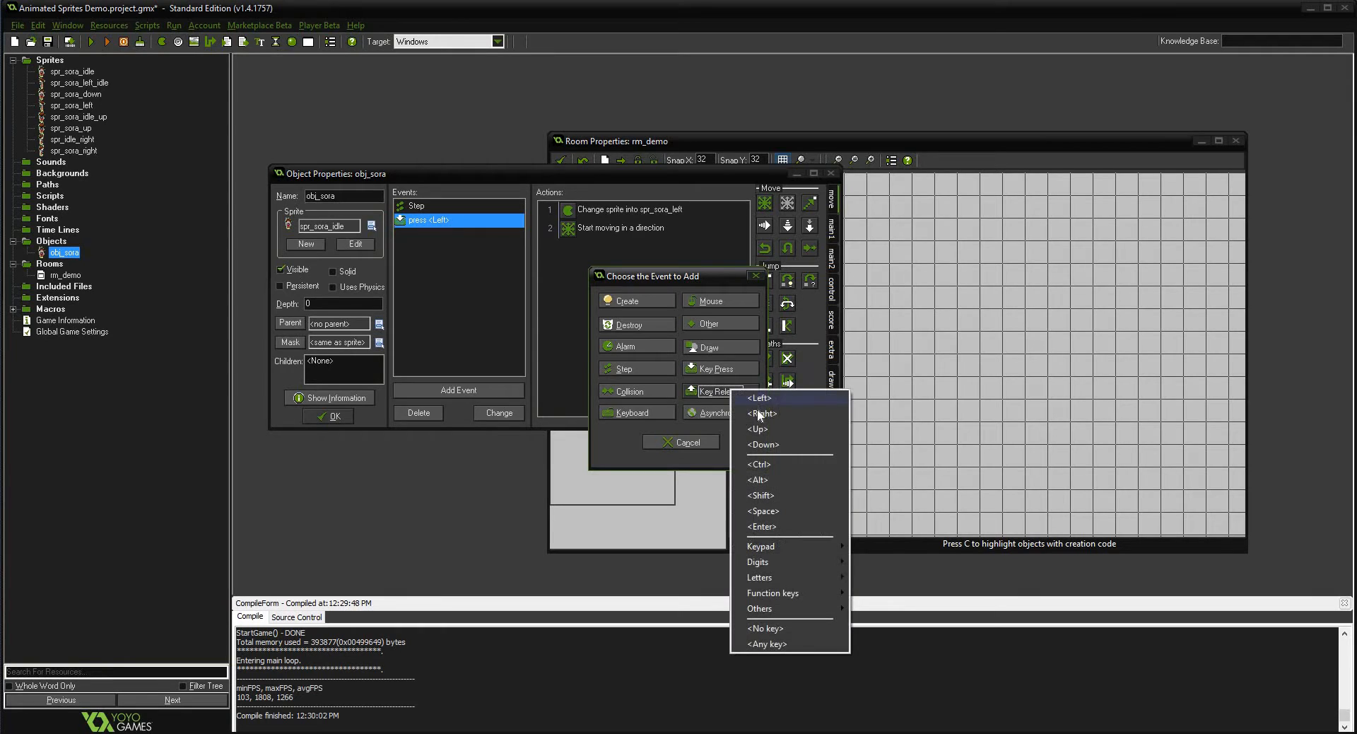
left_click(760, 398)
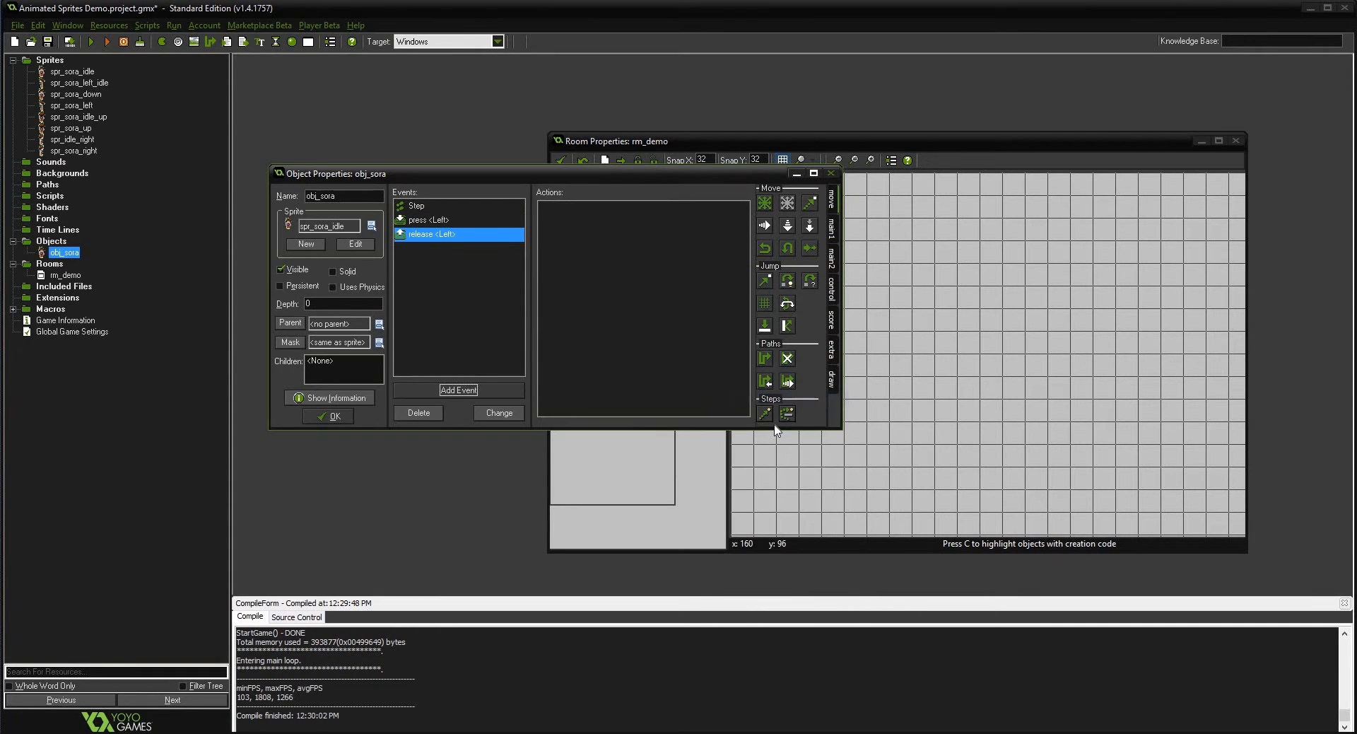
- Add a Change Sprite action to the <Left> release event using spr_sora_left_idle and speed 6
left_click(831, 230)
left_click_drag(767, 257, 611, 253)
left_click(773, 343)
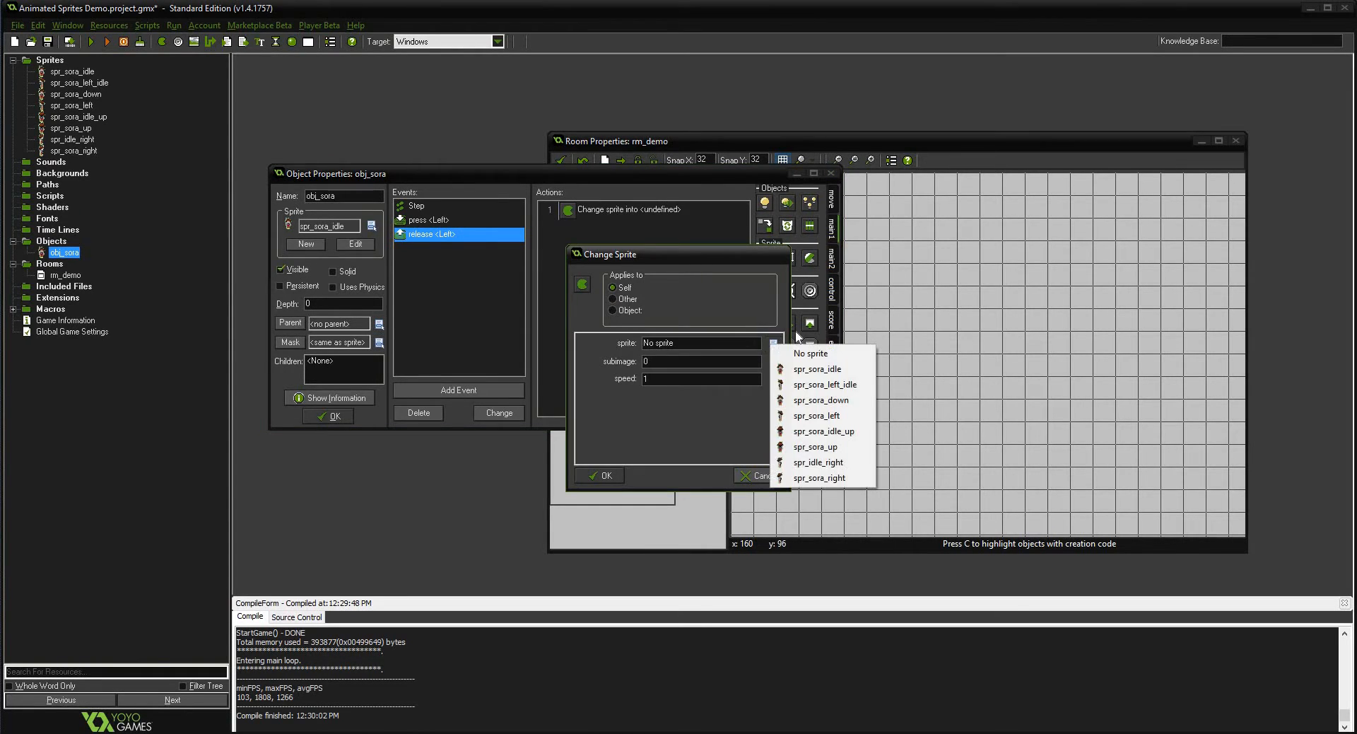
left_click(832, 388)
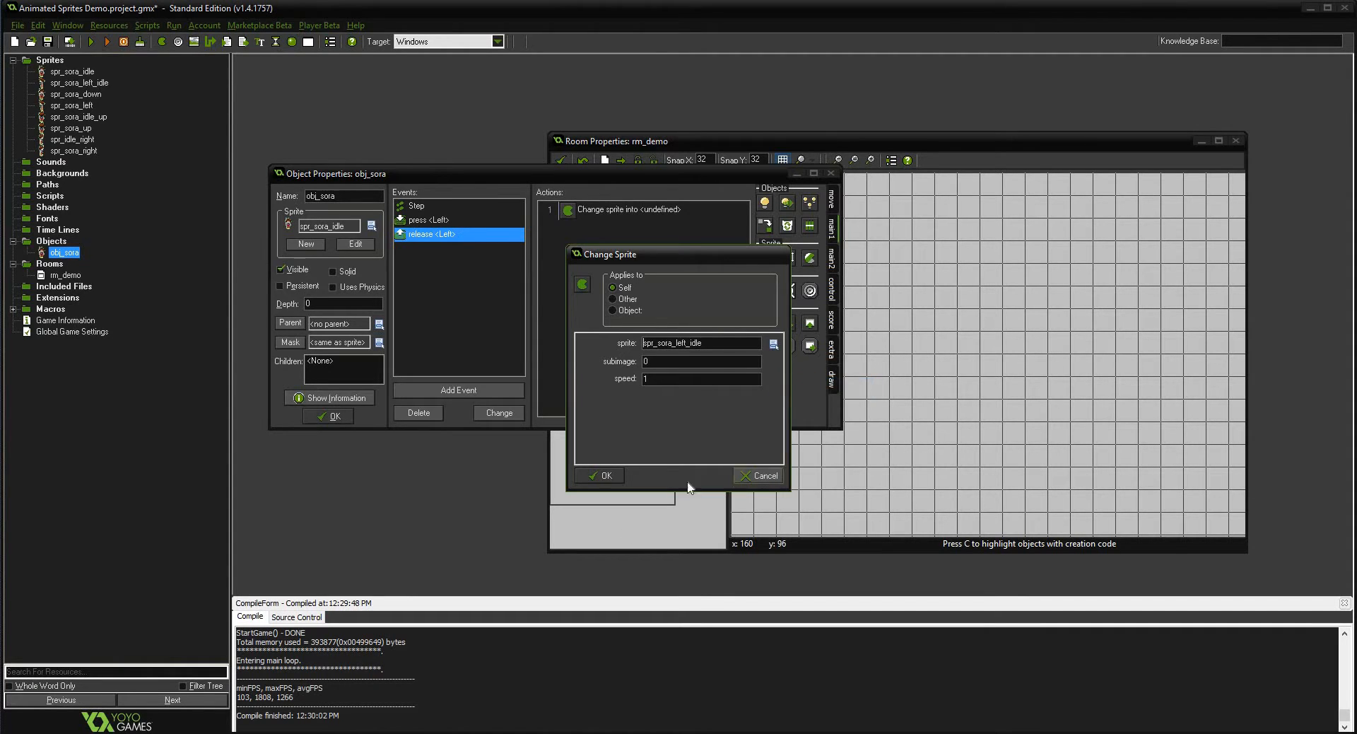
key("Tab")
key("Tab")
type("6")
left_click(611, 472)
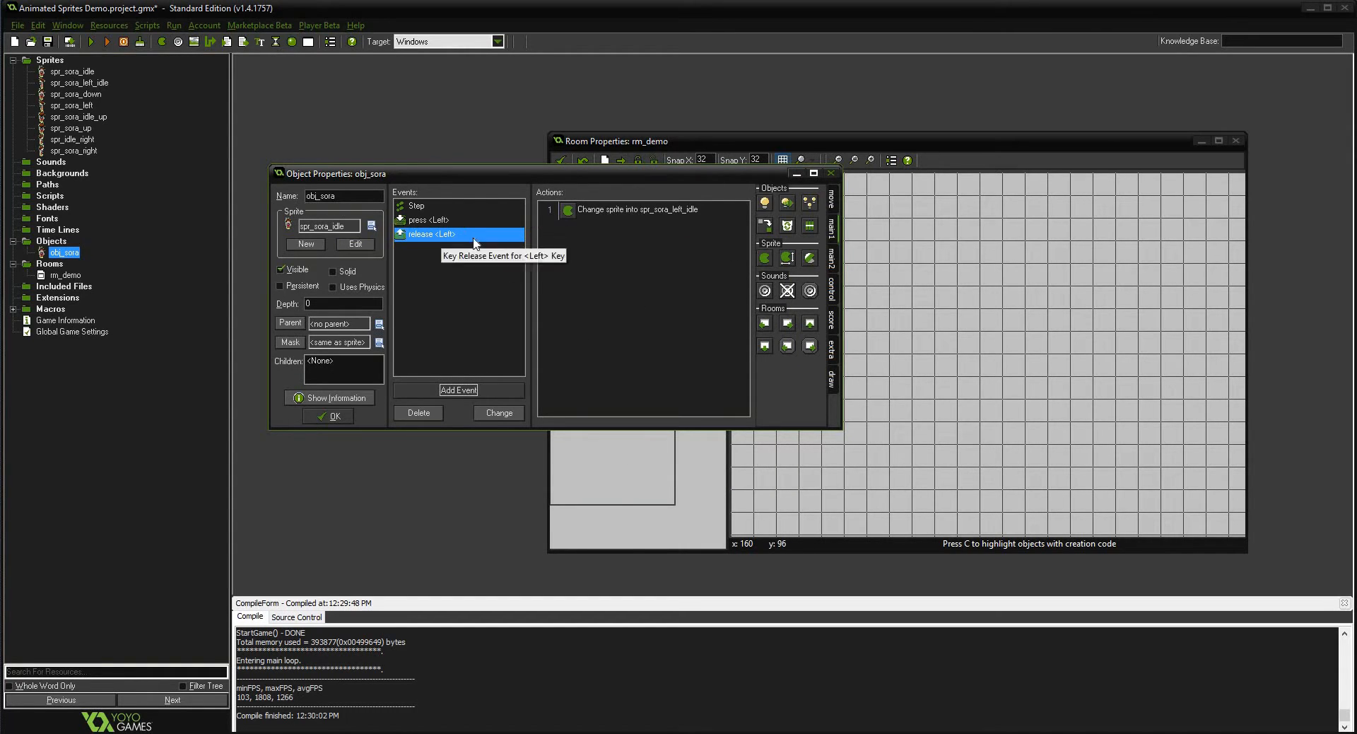
- Add a Move Fixed action with the central stop direction to the <Left> release event and confirm the obj_sora properties
left_click(832, 203)
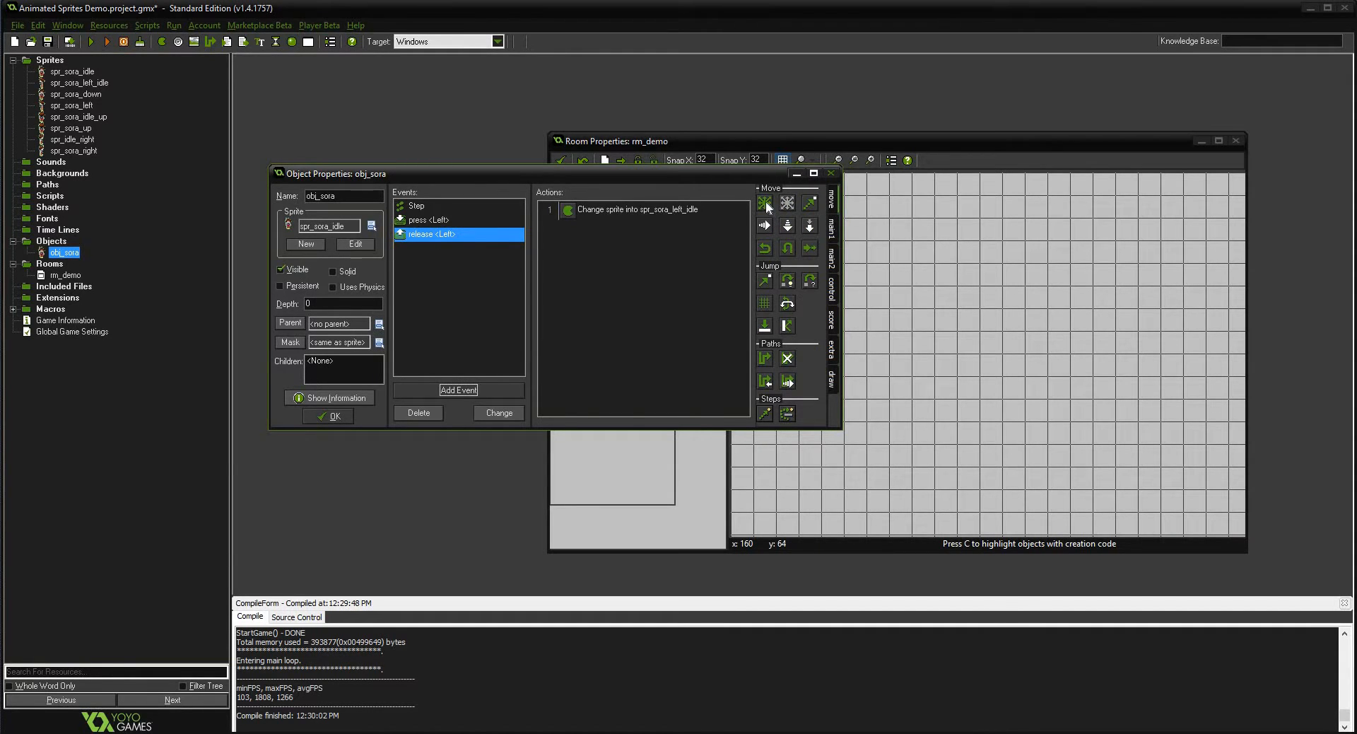
left_click_drag(765, 203, 615, 271)
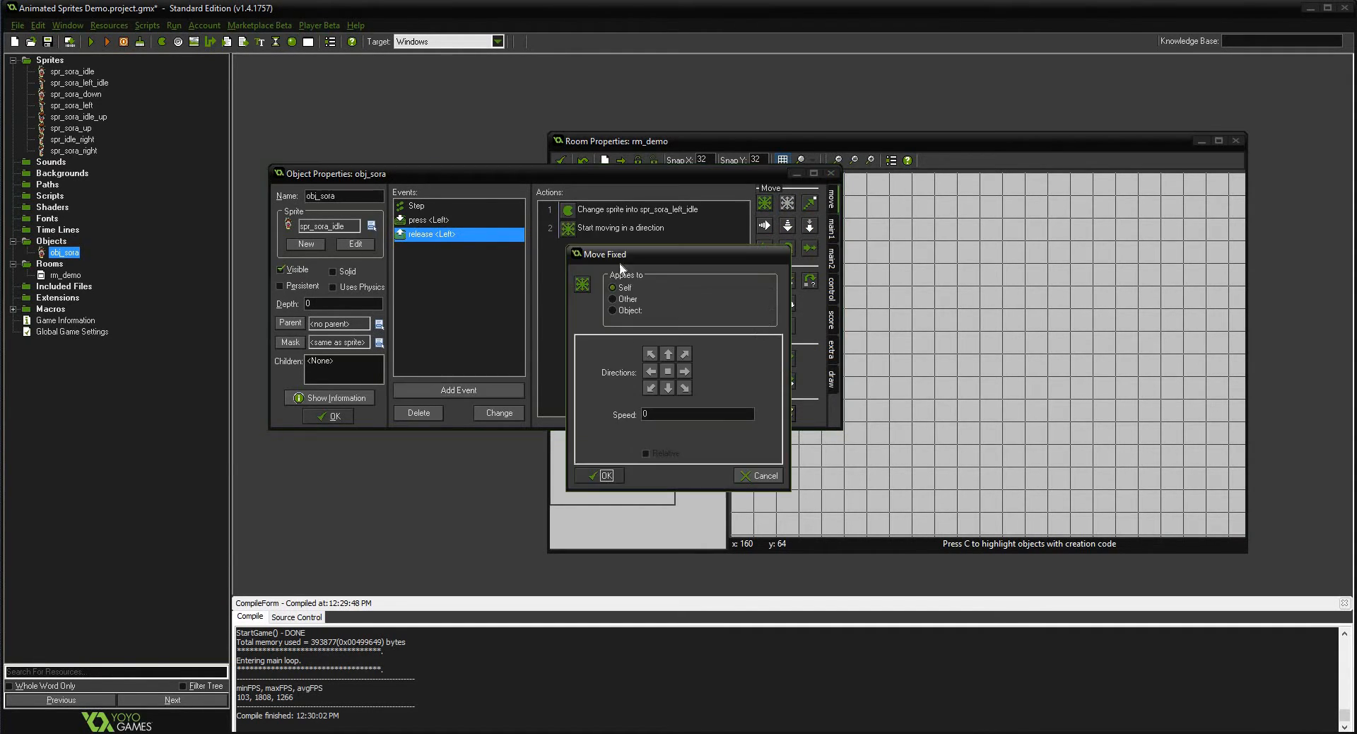
left_click(668, 373)
left_click(605, 475)
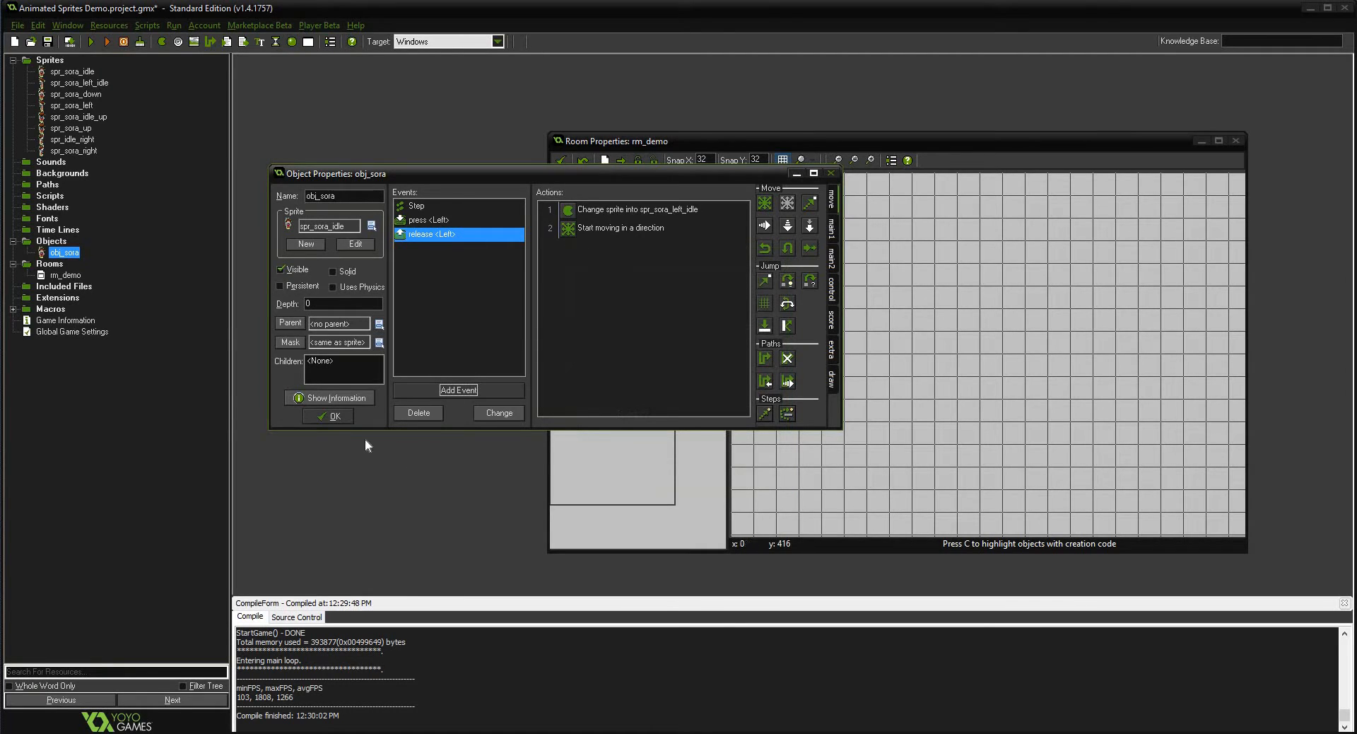
left_click(339, 417)
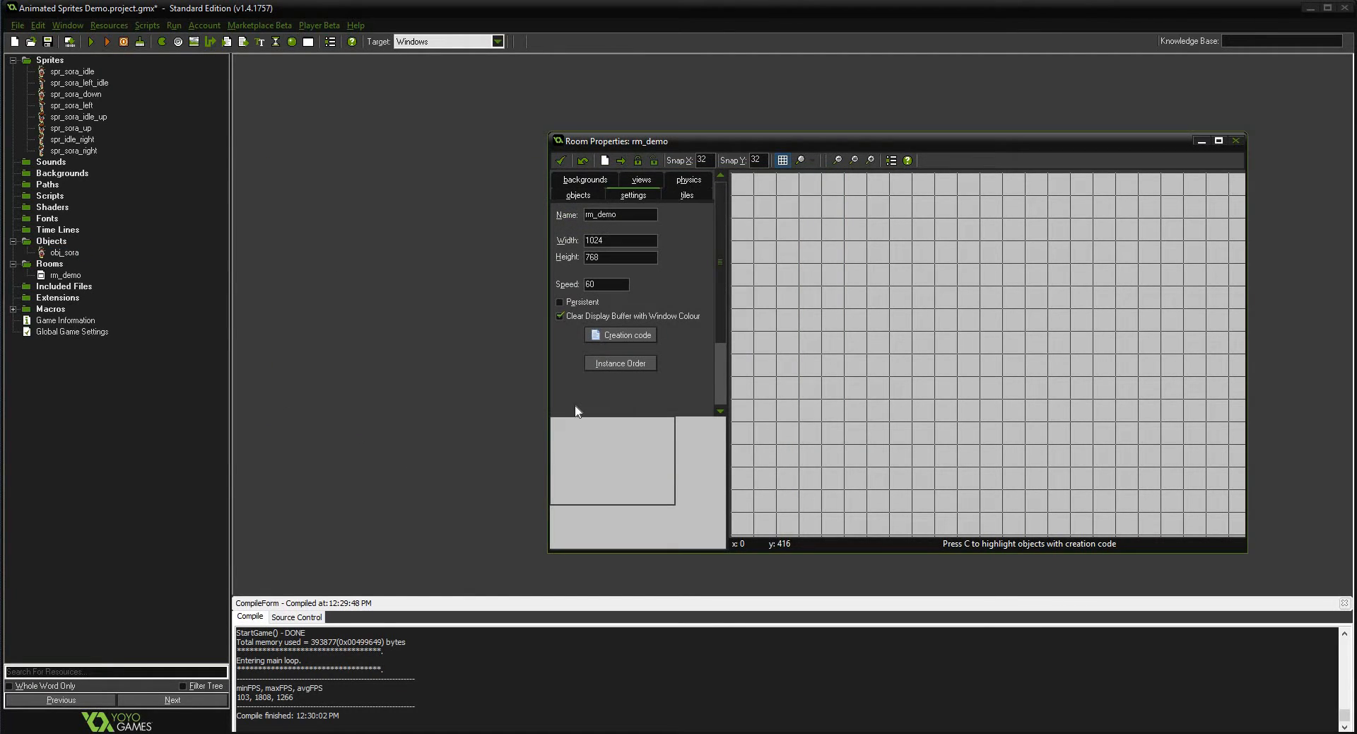
- Place an obj_sora instance in rm_demo at X 352, Y 256 and save the room
left_click(579, 193)
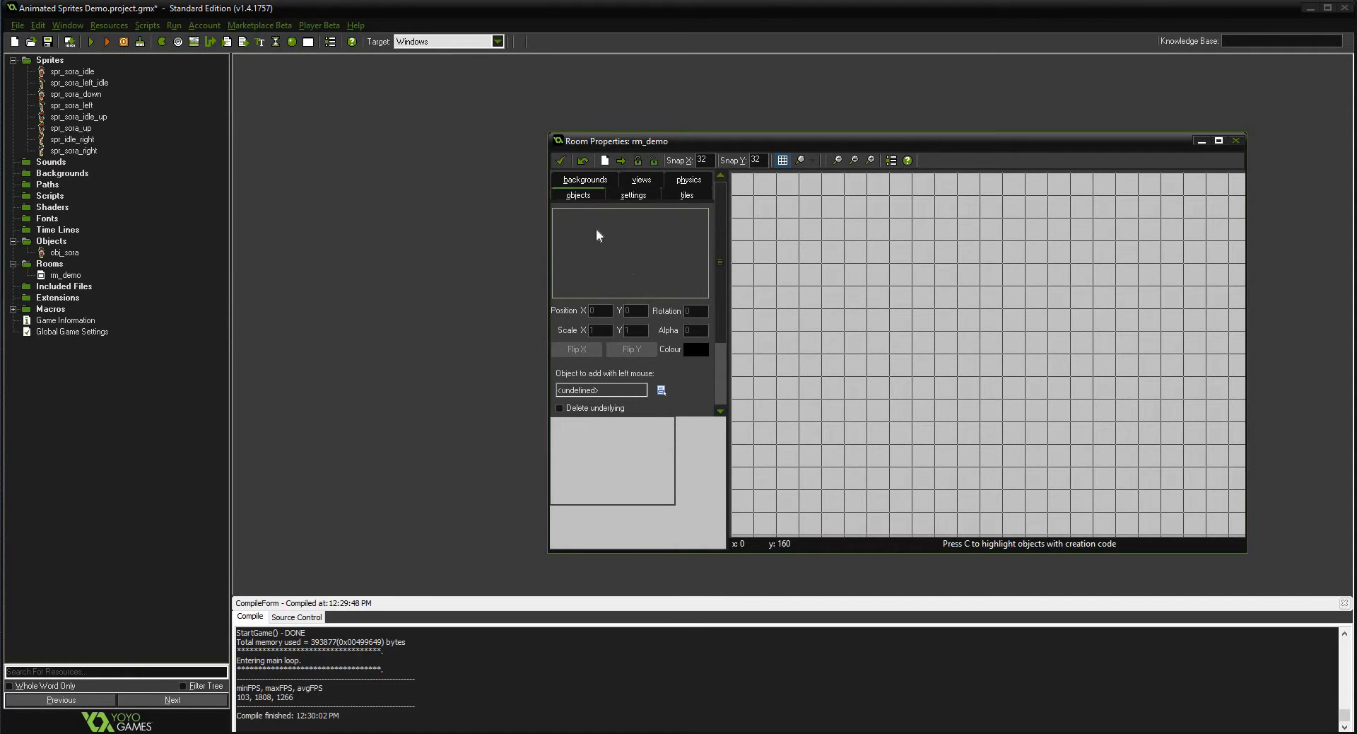
left_click(643, 245)
left_click(671, 257)
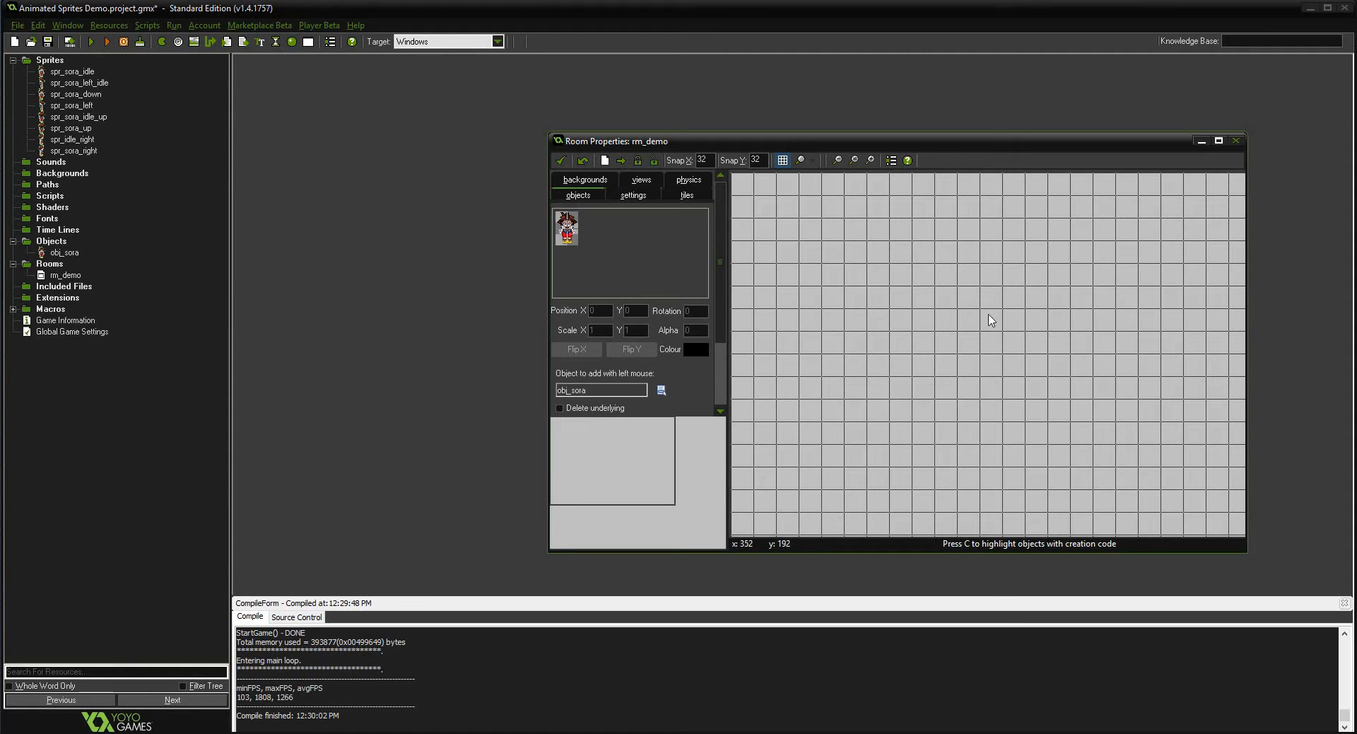
left_click(992, 361)
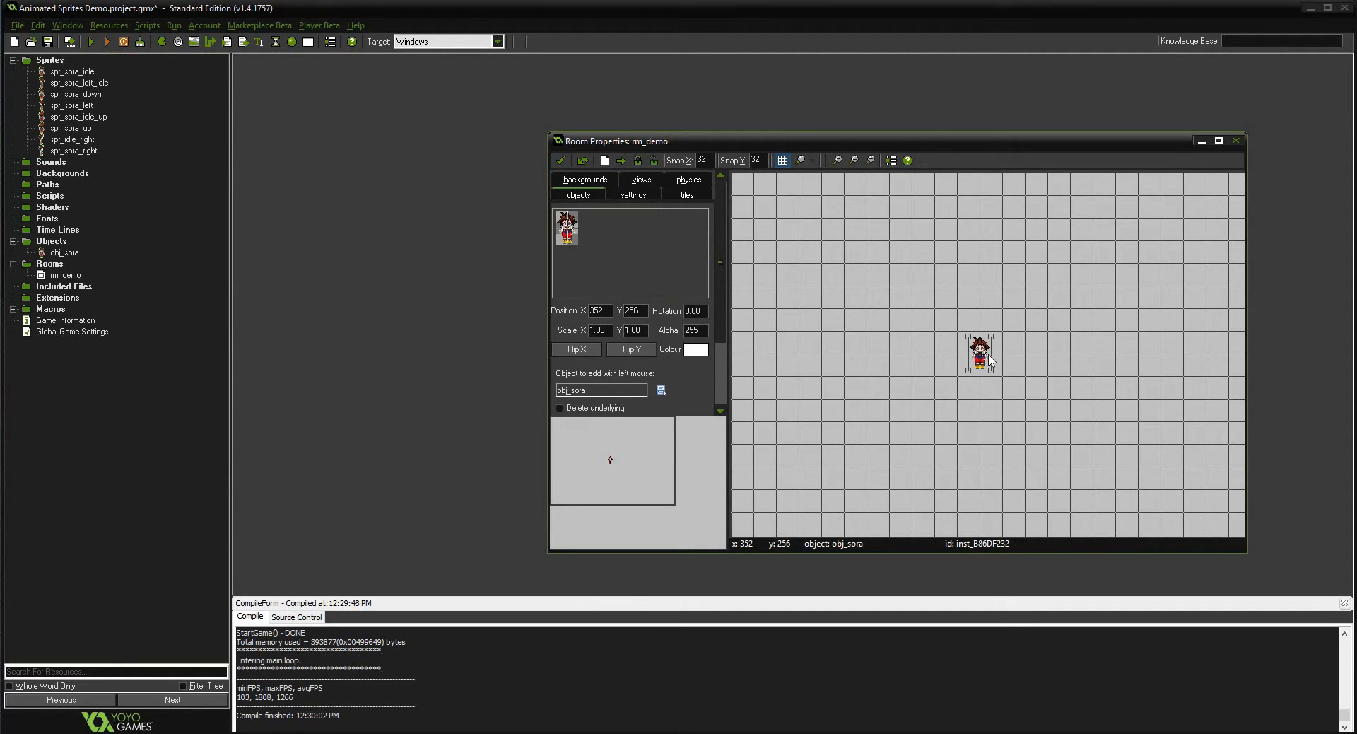
left_click(560, 161)
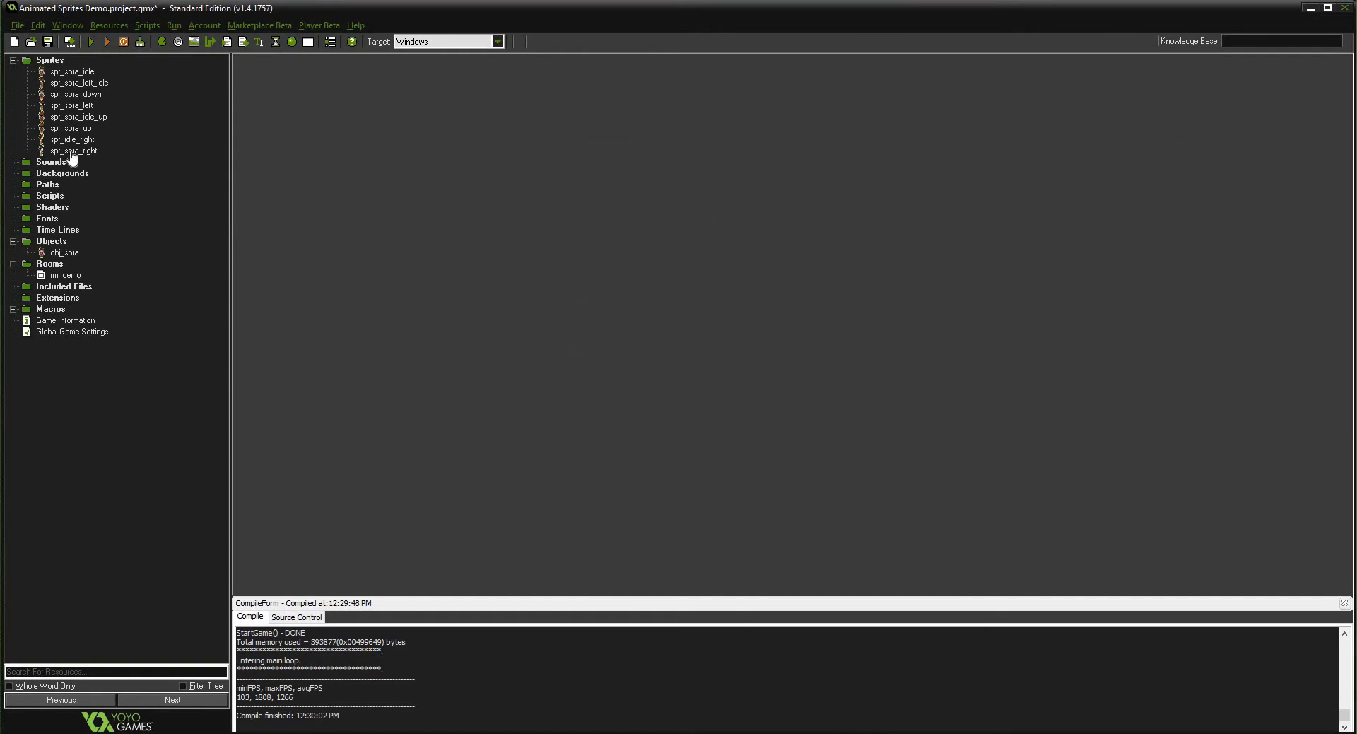
- Run the game, test walking the character left, and close the game window
left_click(91, 44)
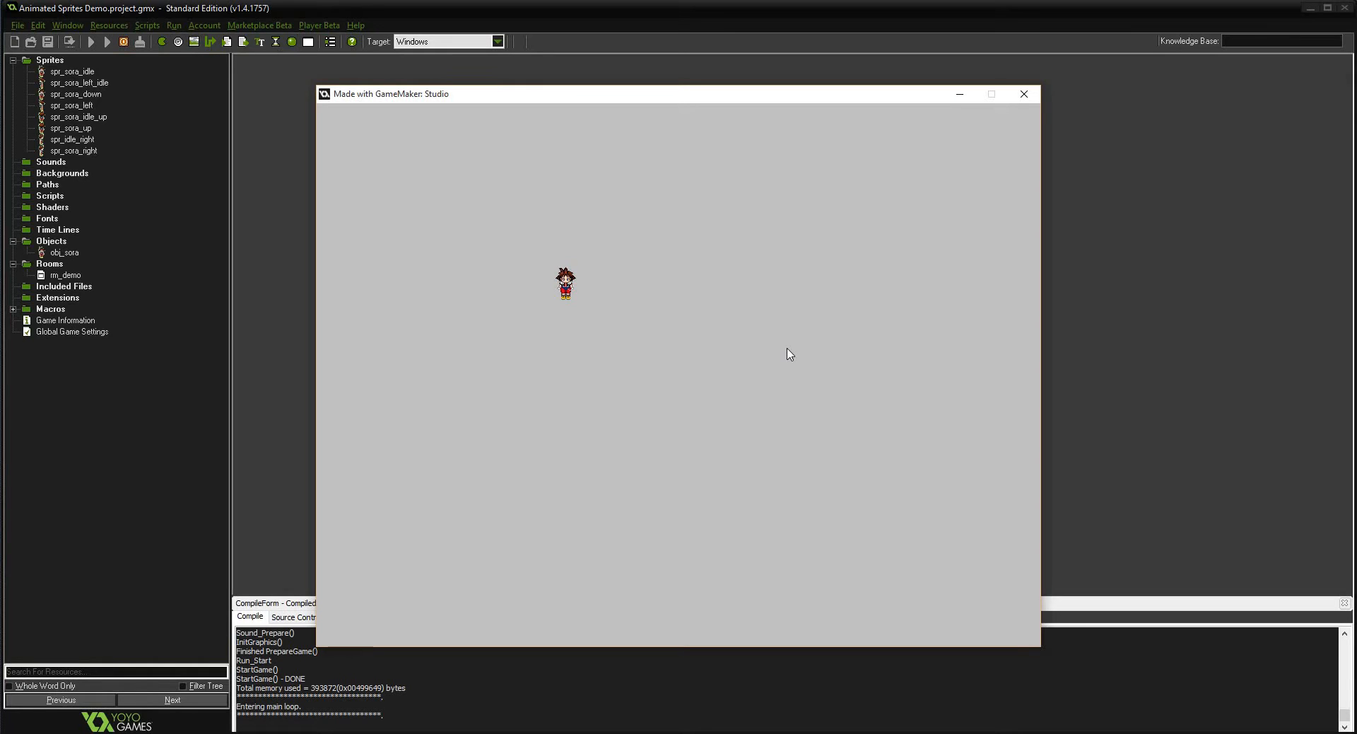
key("Left")
key("Left")
left_click(1024, 94)
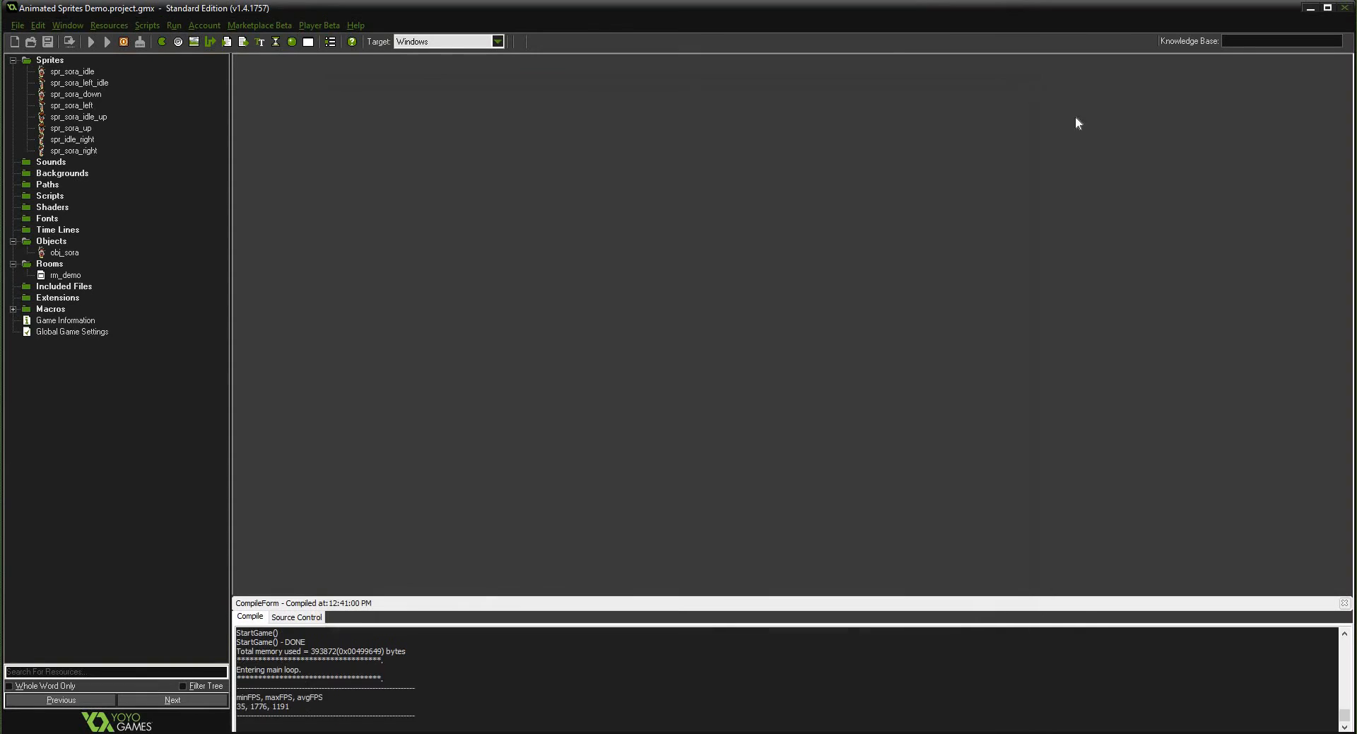
- Set the Move Fixed speed to 1 in obj_sora's <Left> press event
double_click(67, 254)
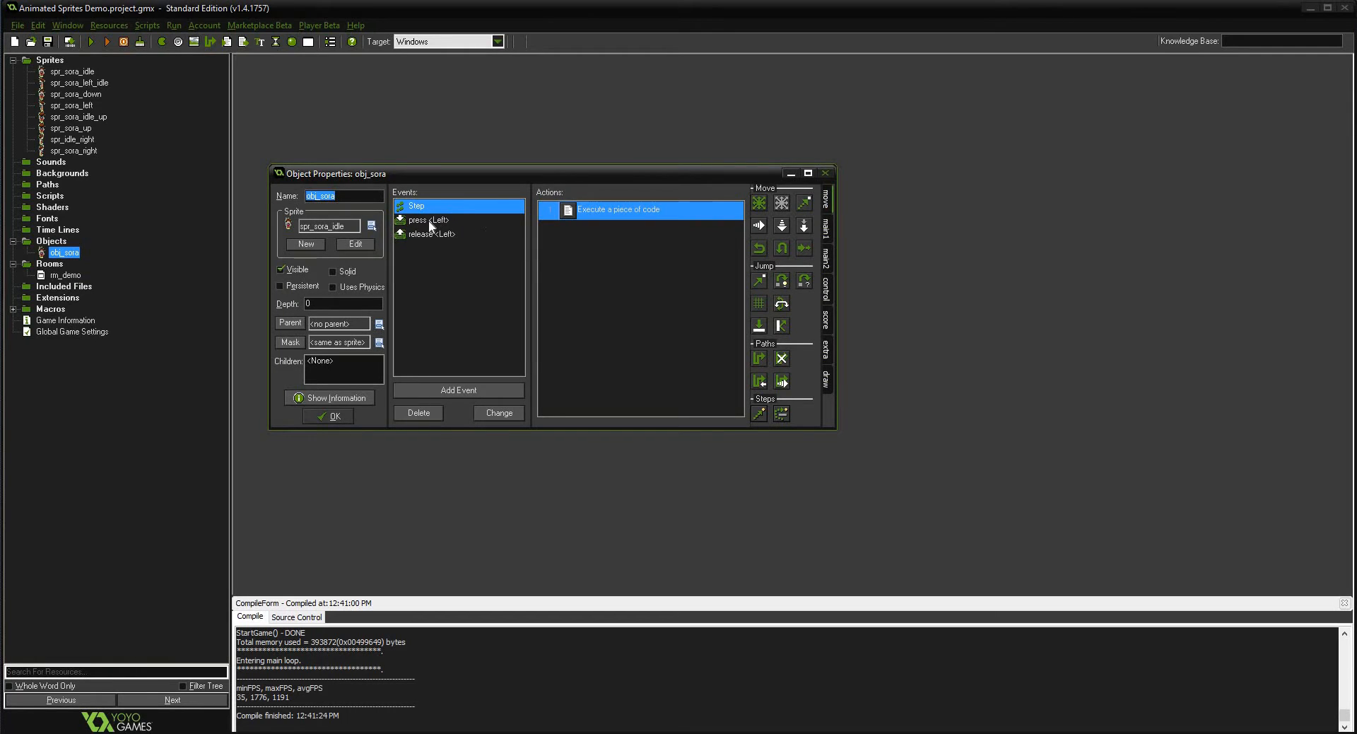
left_click(429, 220)
double_click(622, 230)
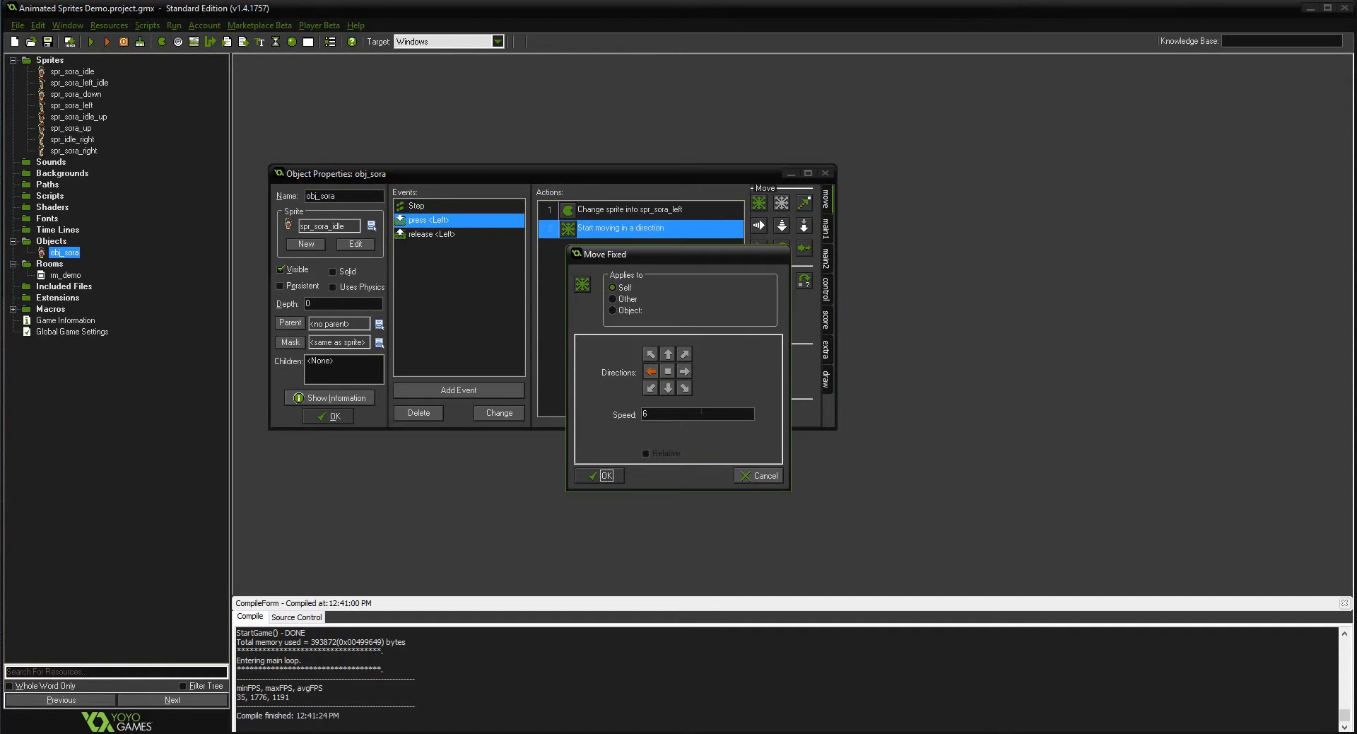
double_click(676, 412)
type("2")
key("BackSpace")
type("1")
left_click(601, 471)
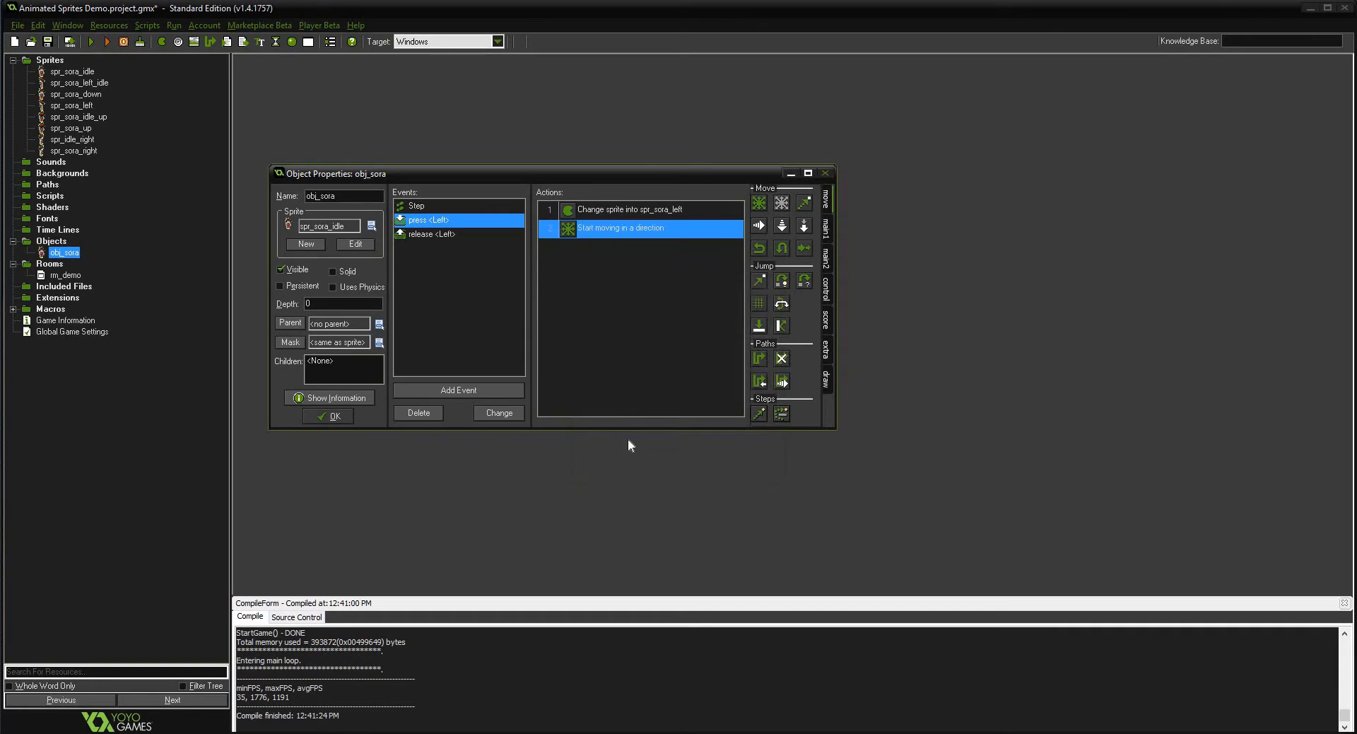
left_click(459, 388)
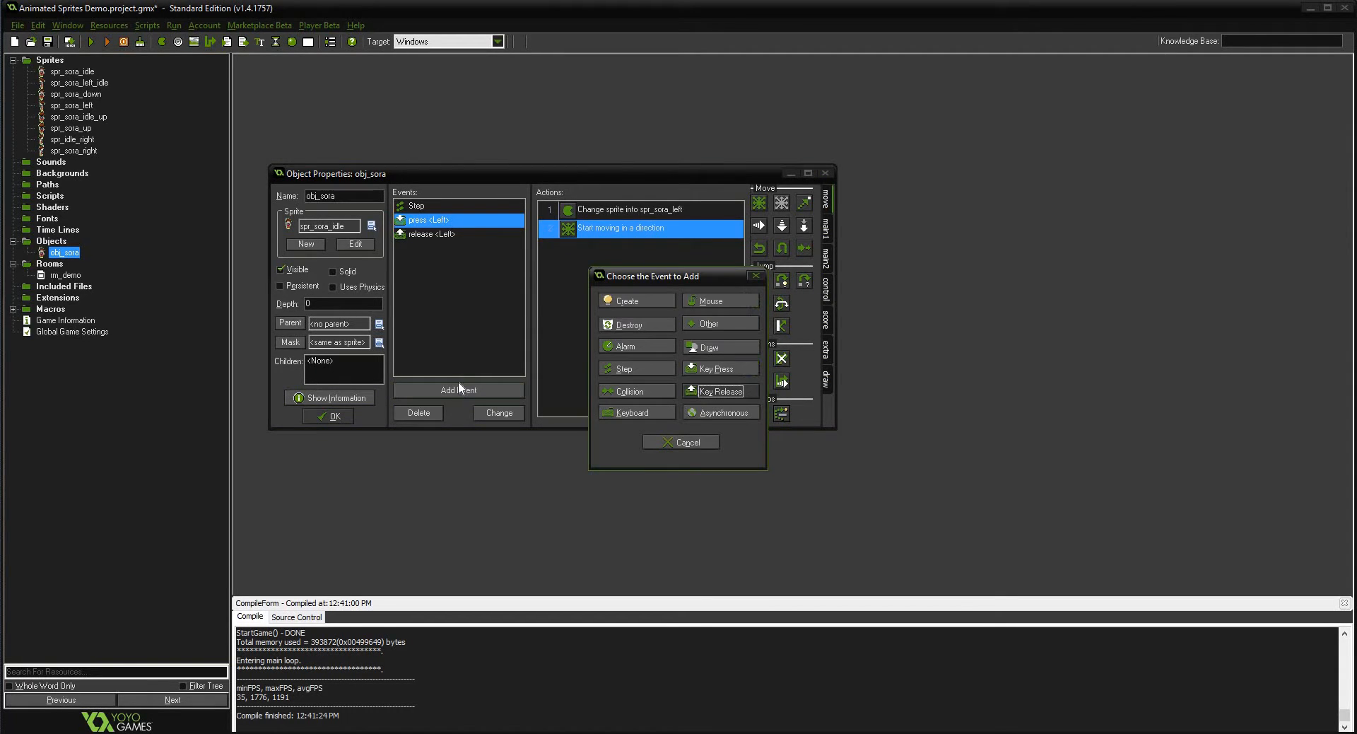
left_click(734, 368)
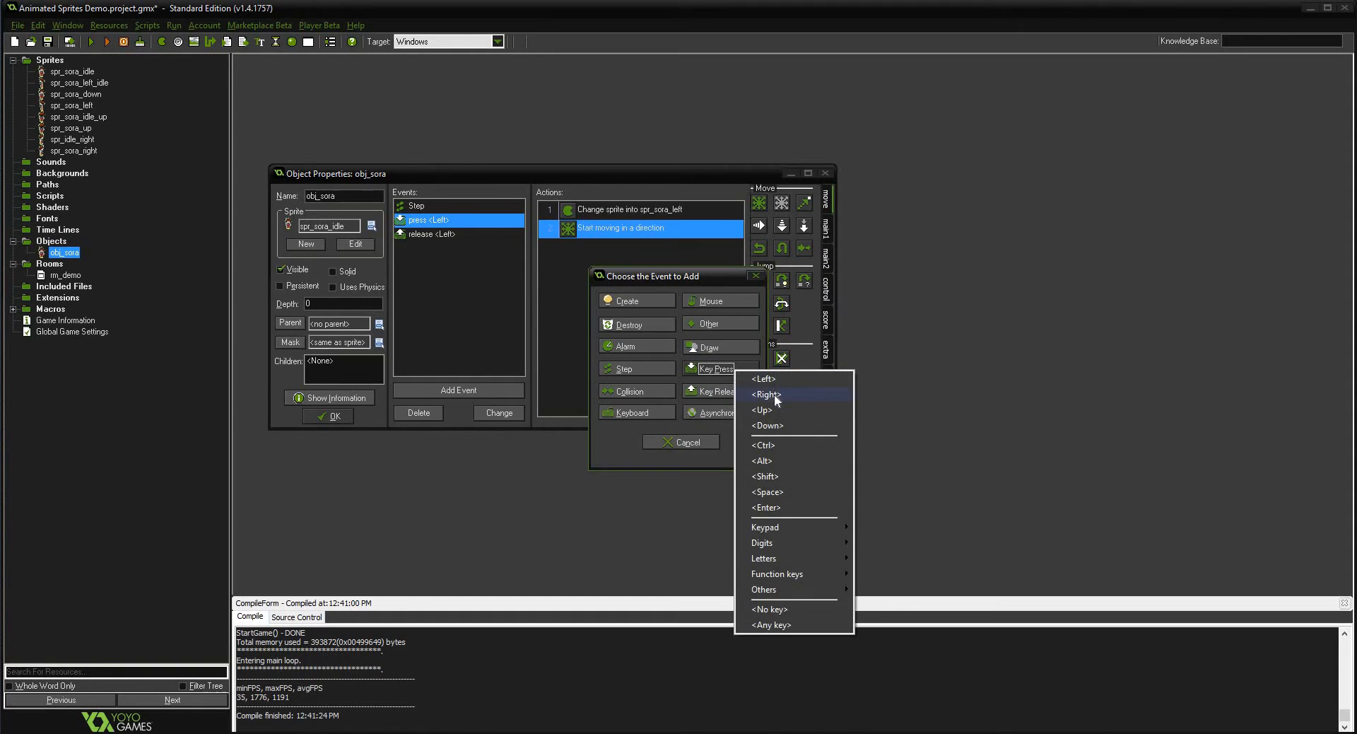
left_click(767, 394)
left_click(462, 267)
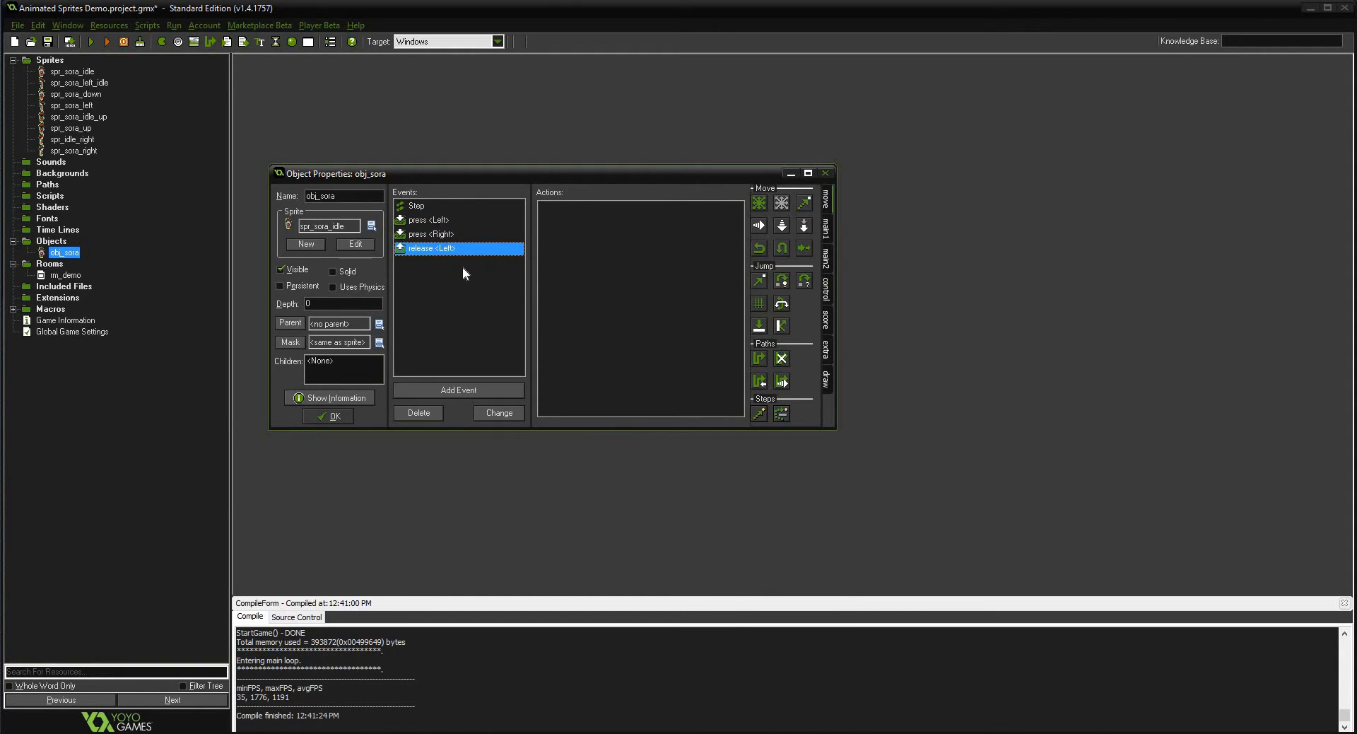
key("ctrl+v")
key("ctrl+z")
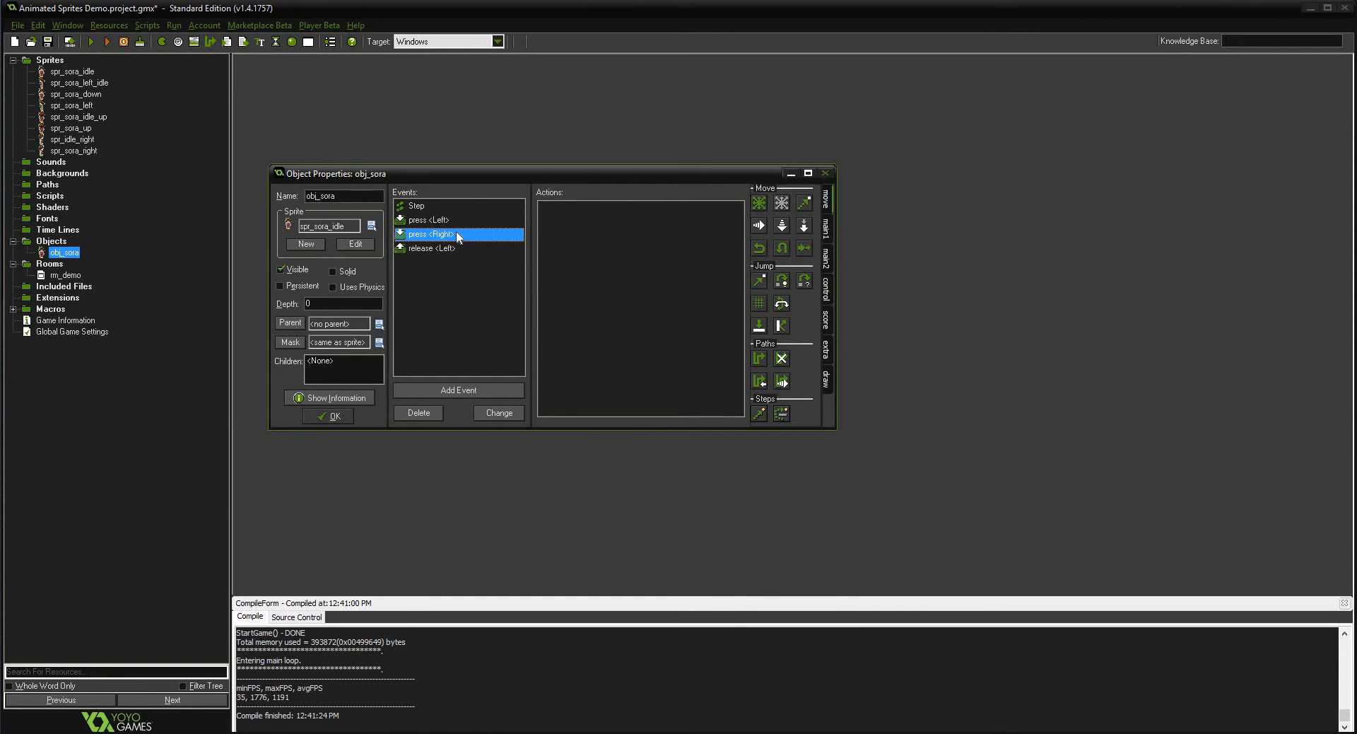
right_click(451, 239)
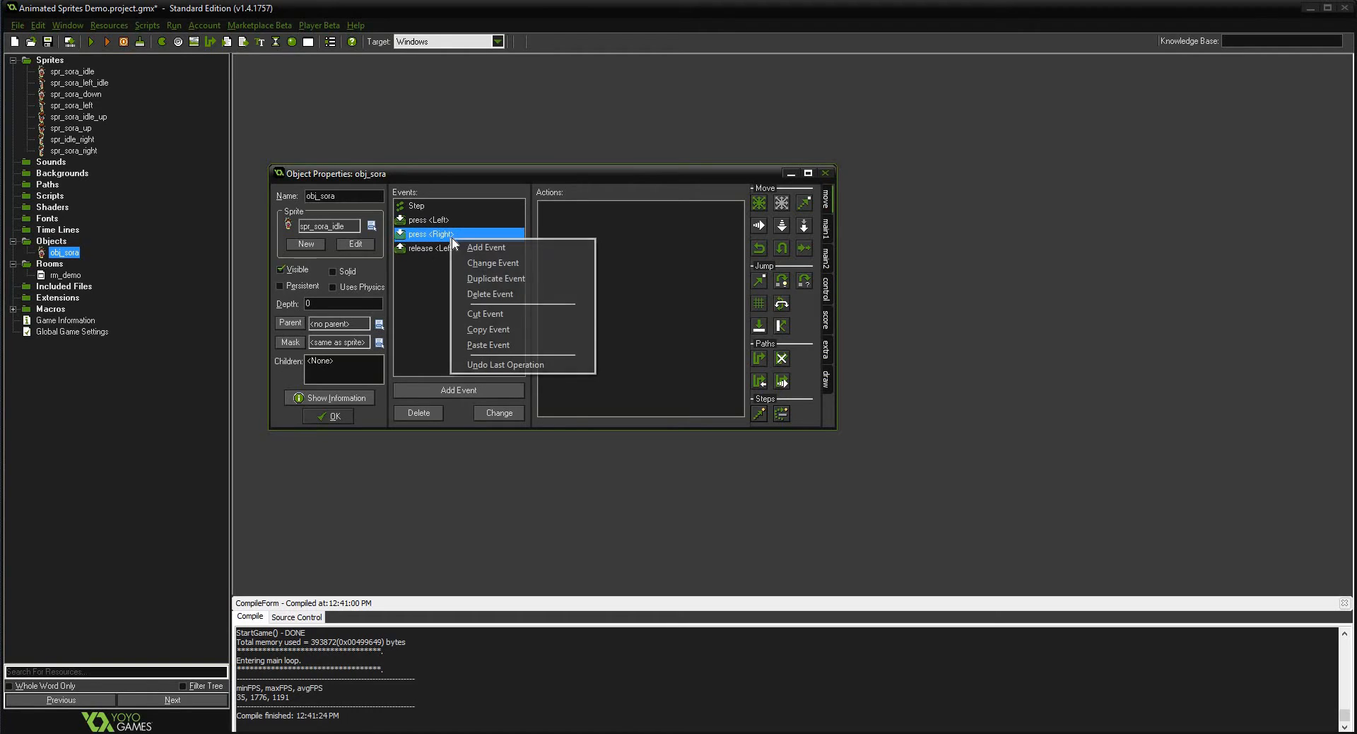
left_click(492, 294)
- Add a key press event for <Right> to obj_sora
left_click(461, 391)
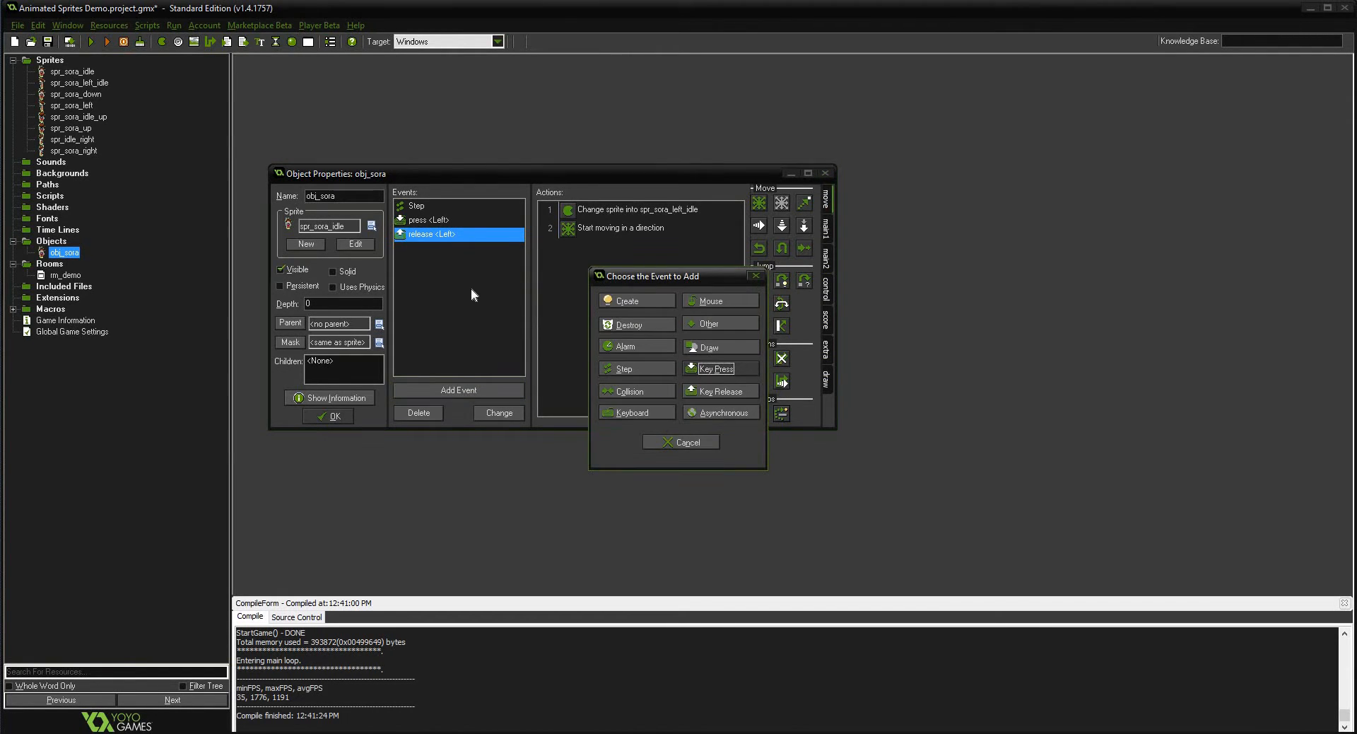
left_click(728, 366)
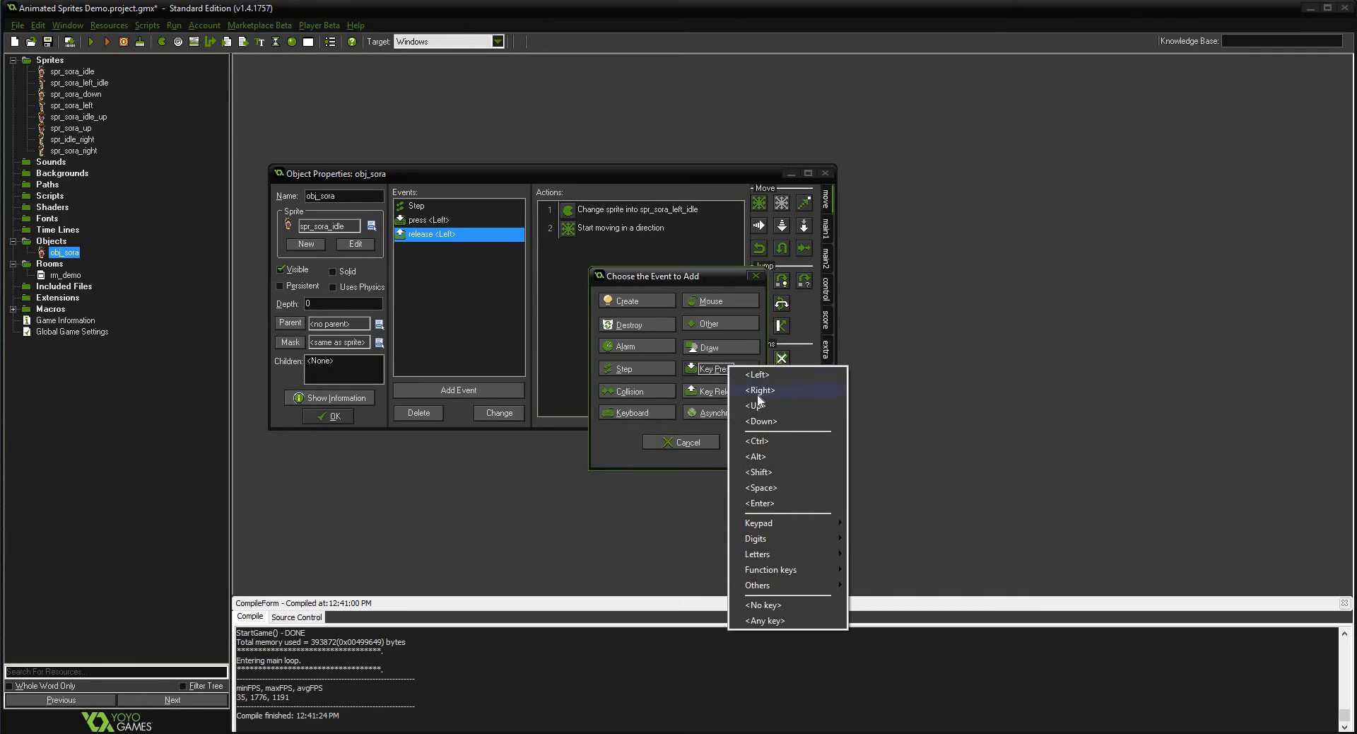
left_click(759, 392)
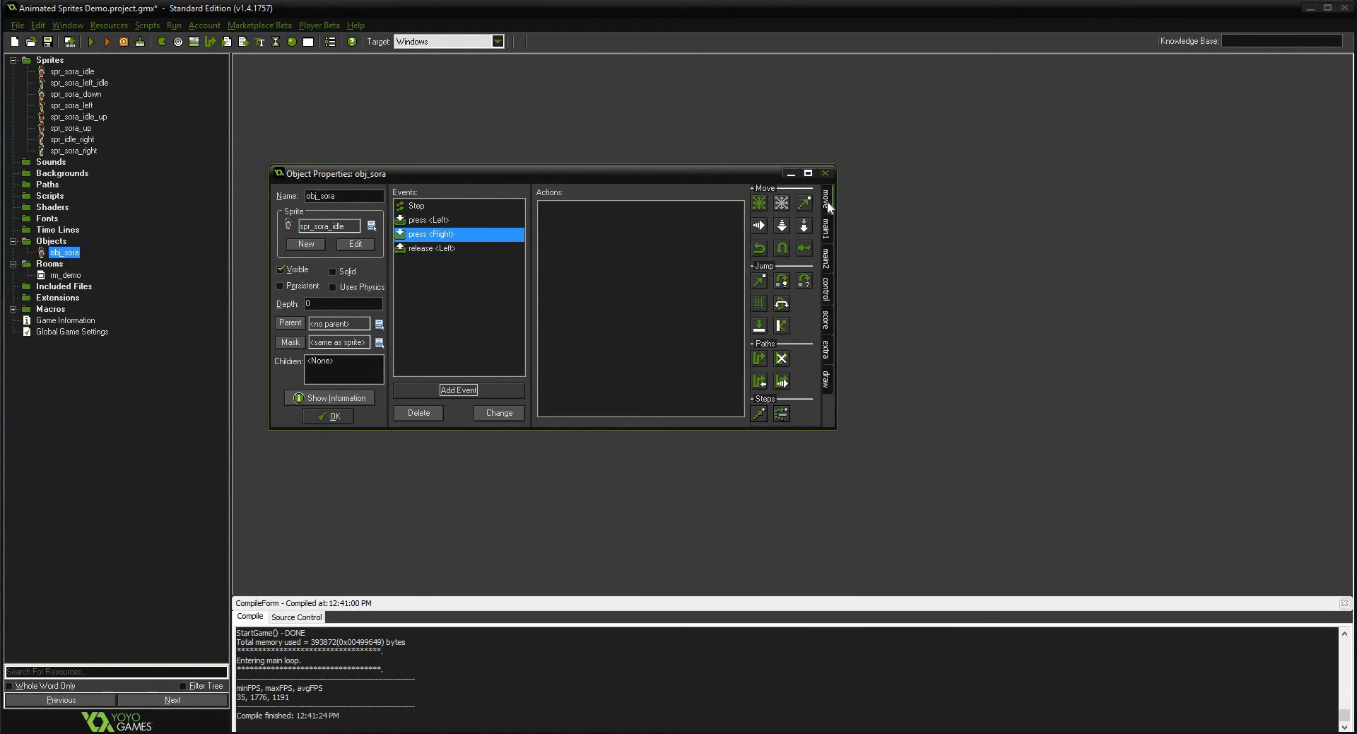
- Add a Change Sprite action to the <Right> press event using spr_idle_right, subimage -3 and speed 6
left_click(826, 230)
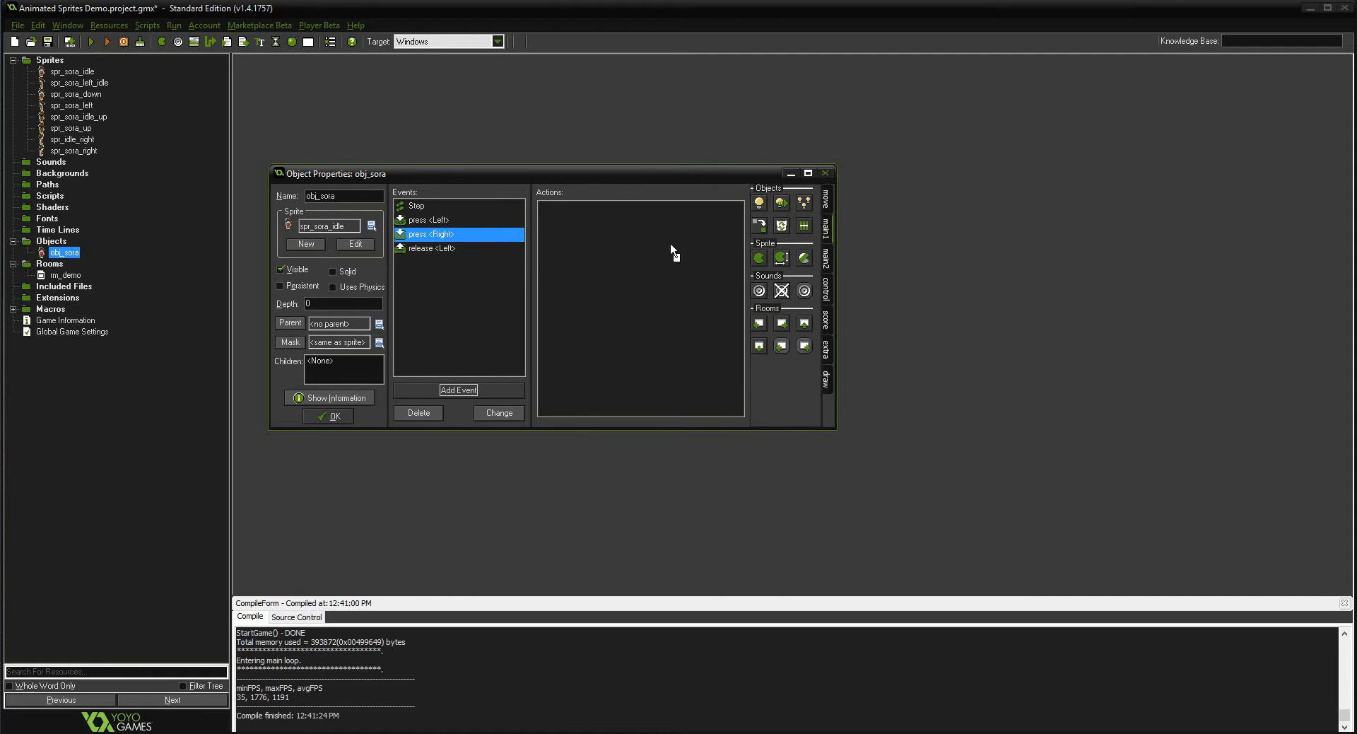
left_click_drag(672, 251, 670, 243)
left_click(774, 343)
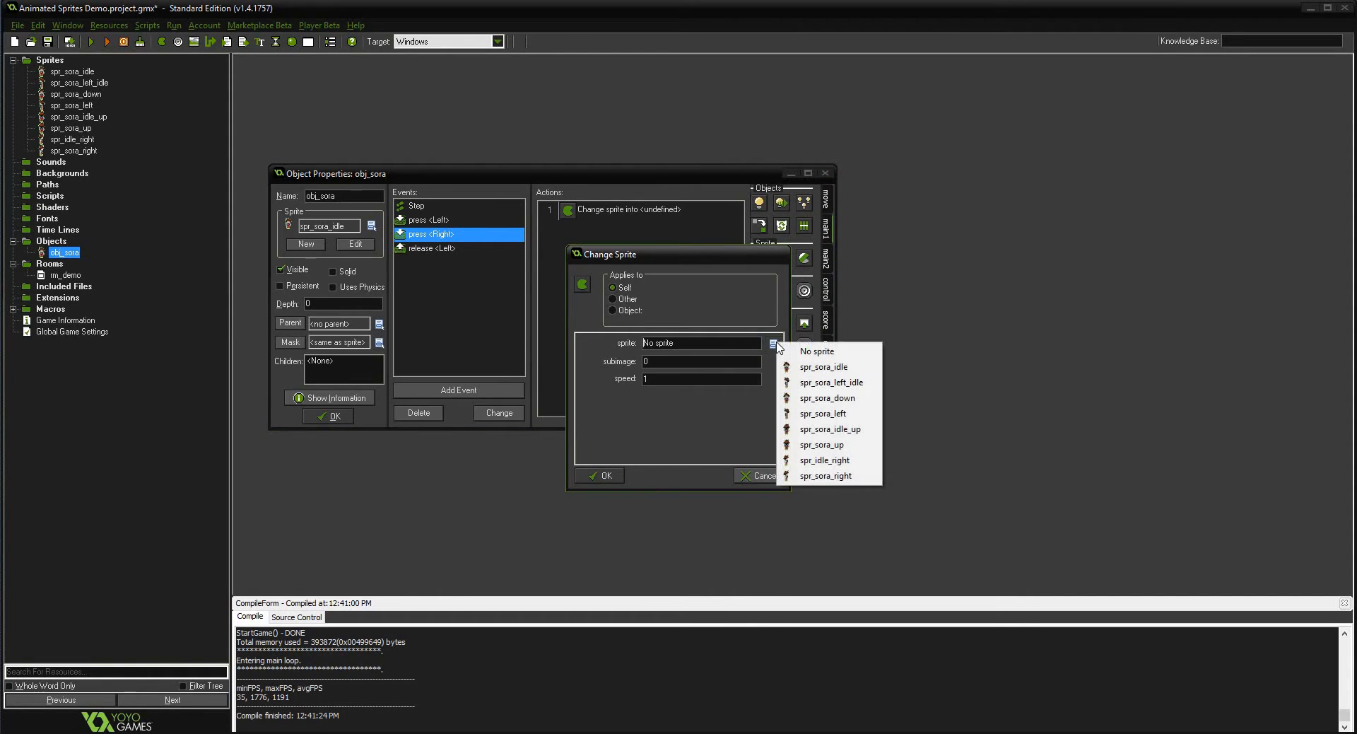
left_click(865, 461)
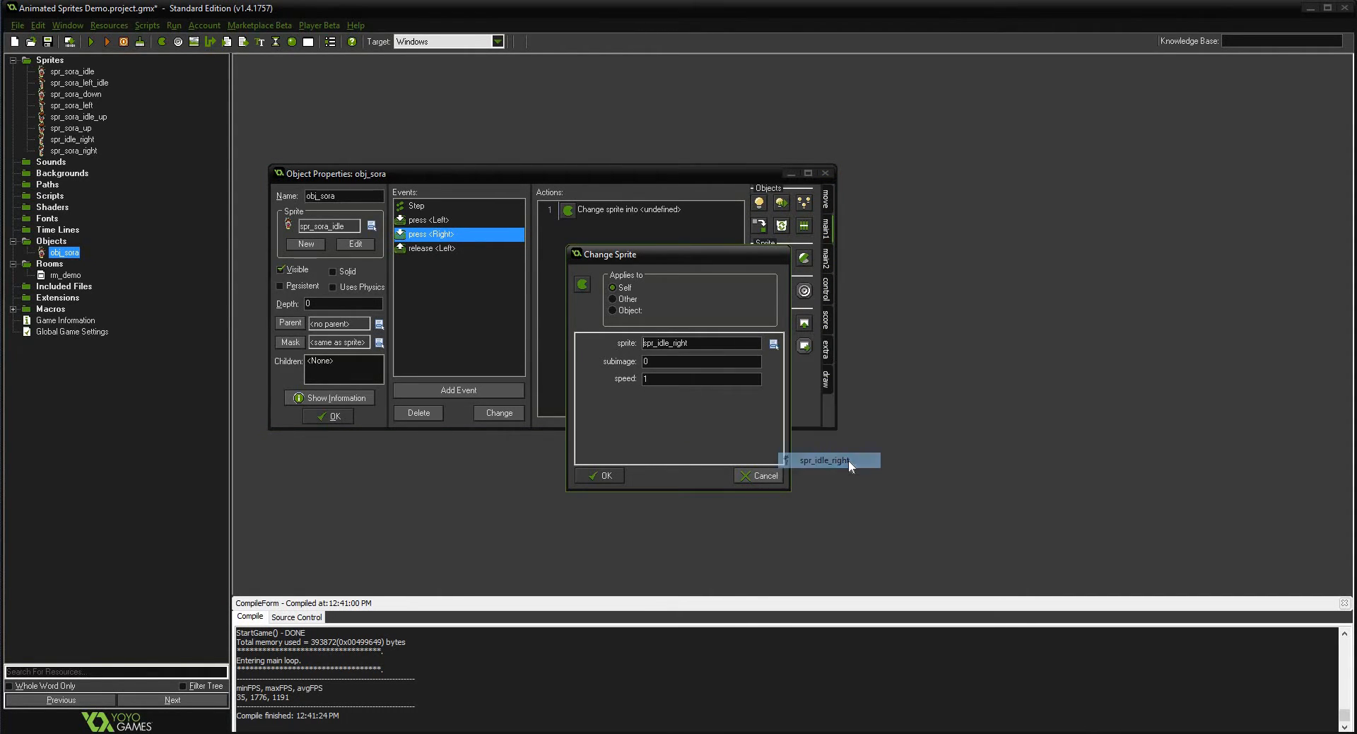
double_click(677, 378)
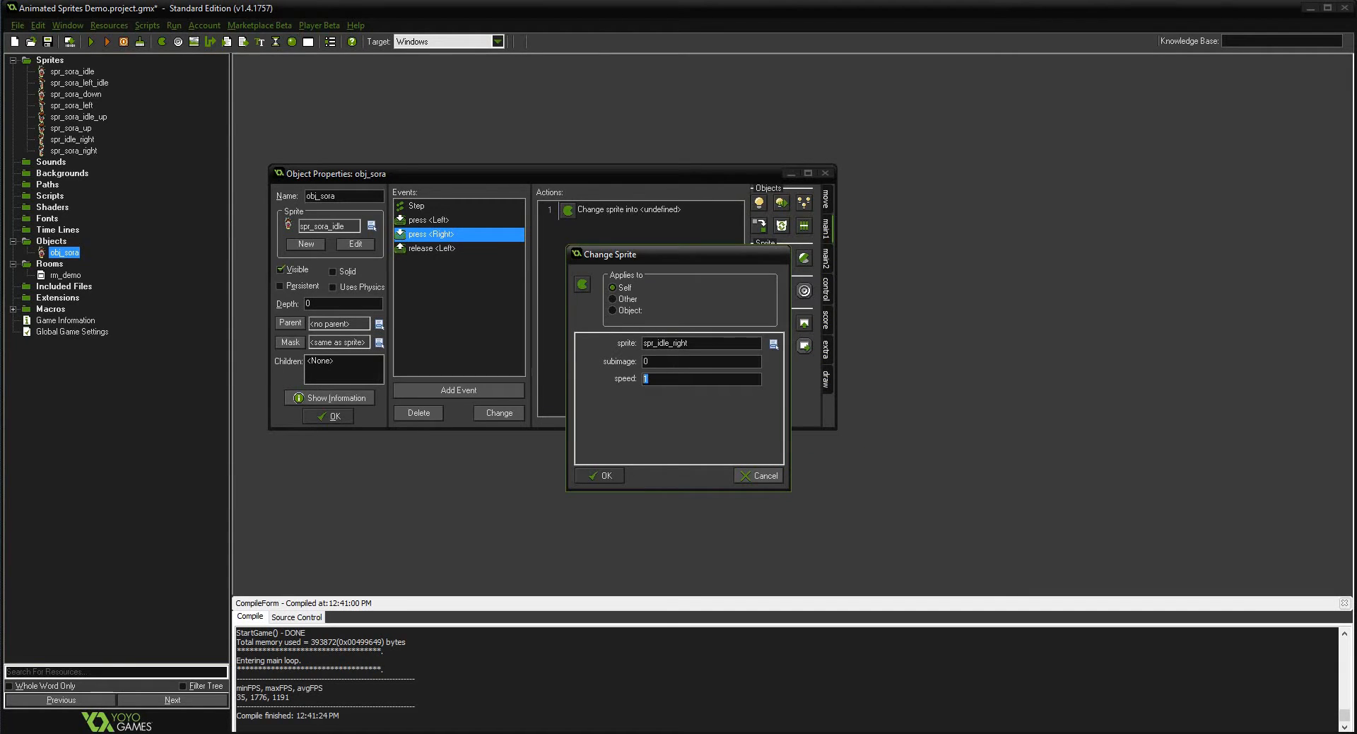
type("6")
left_click(672, 361)
type("-3")
left_click(606, 475)
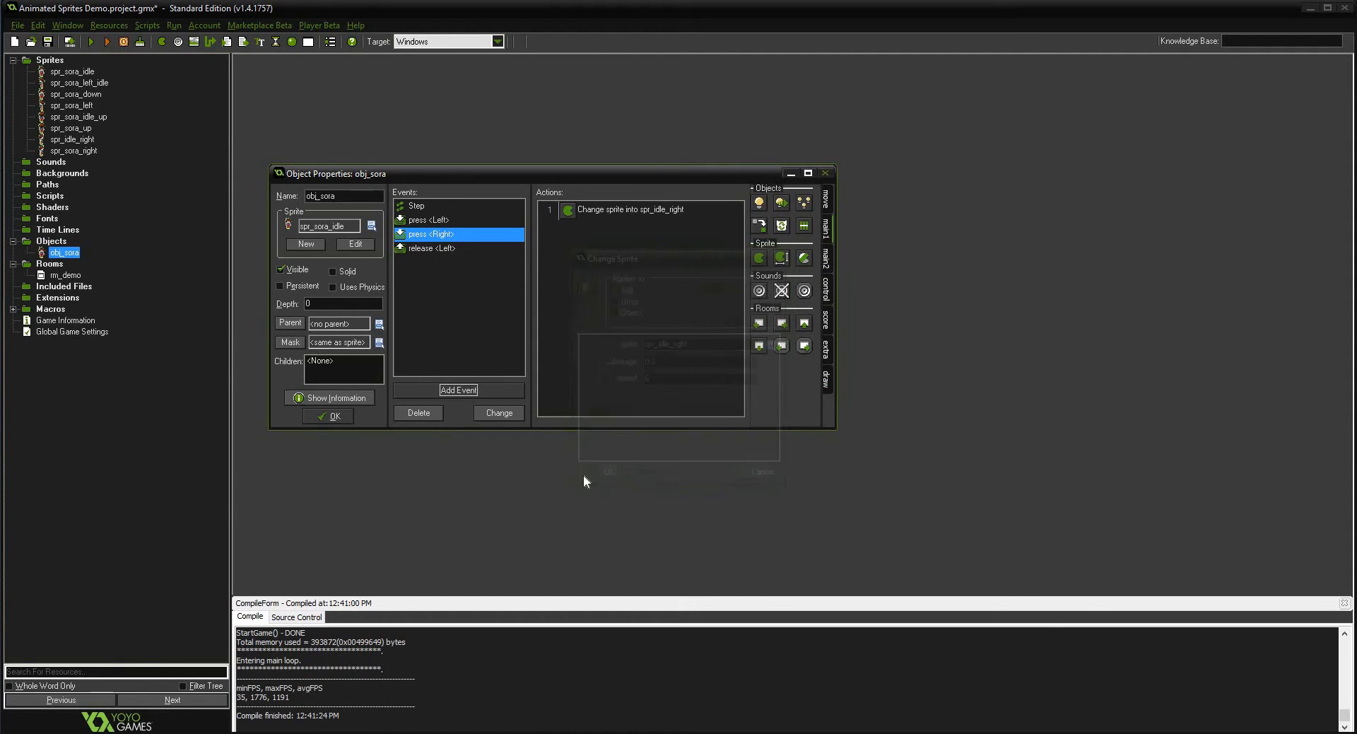
- Add a Move Fixed action to the <Right> press event with the rightward direction and speed 1
left_click(825, 196)
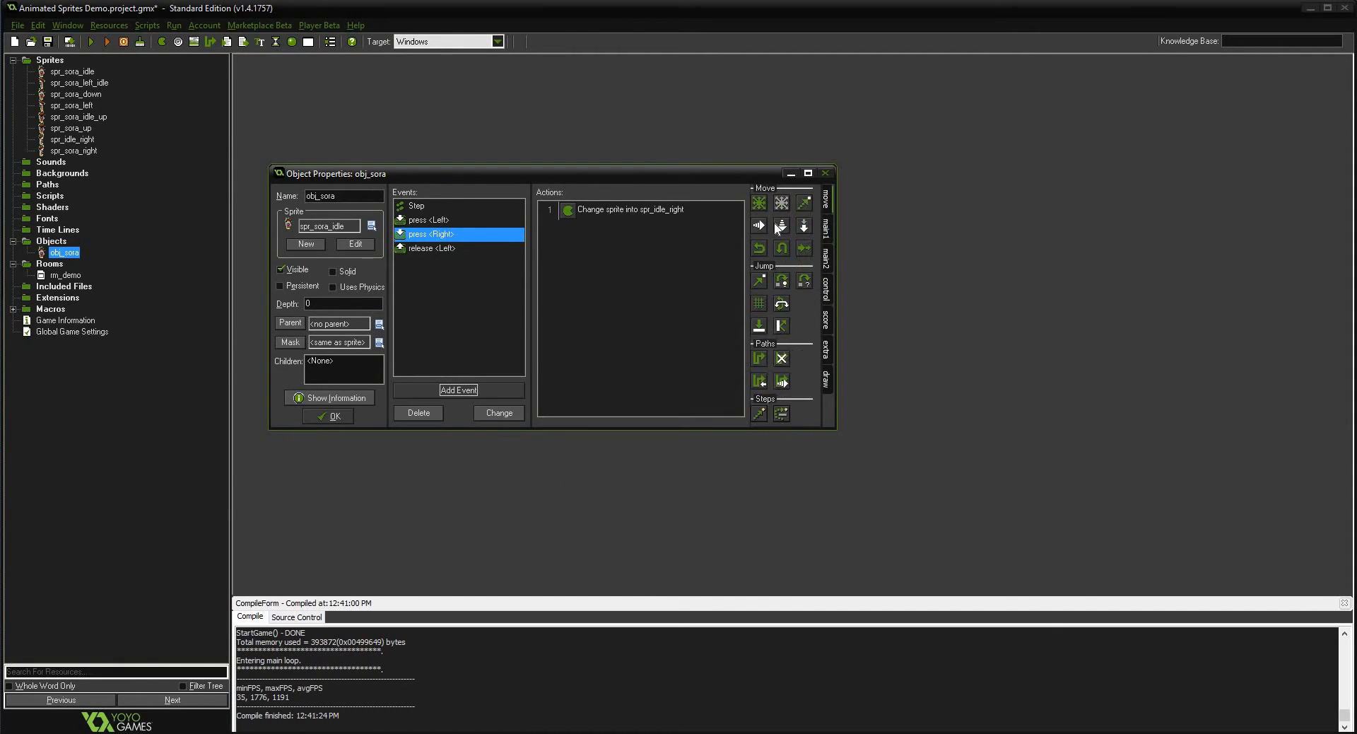
left_click_drag(759, 203, 620, 257)
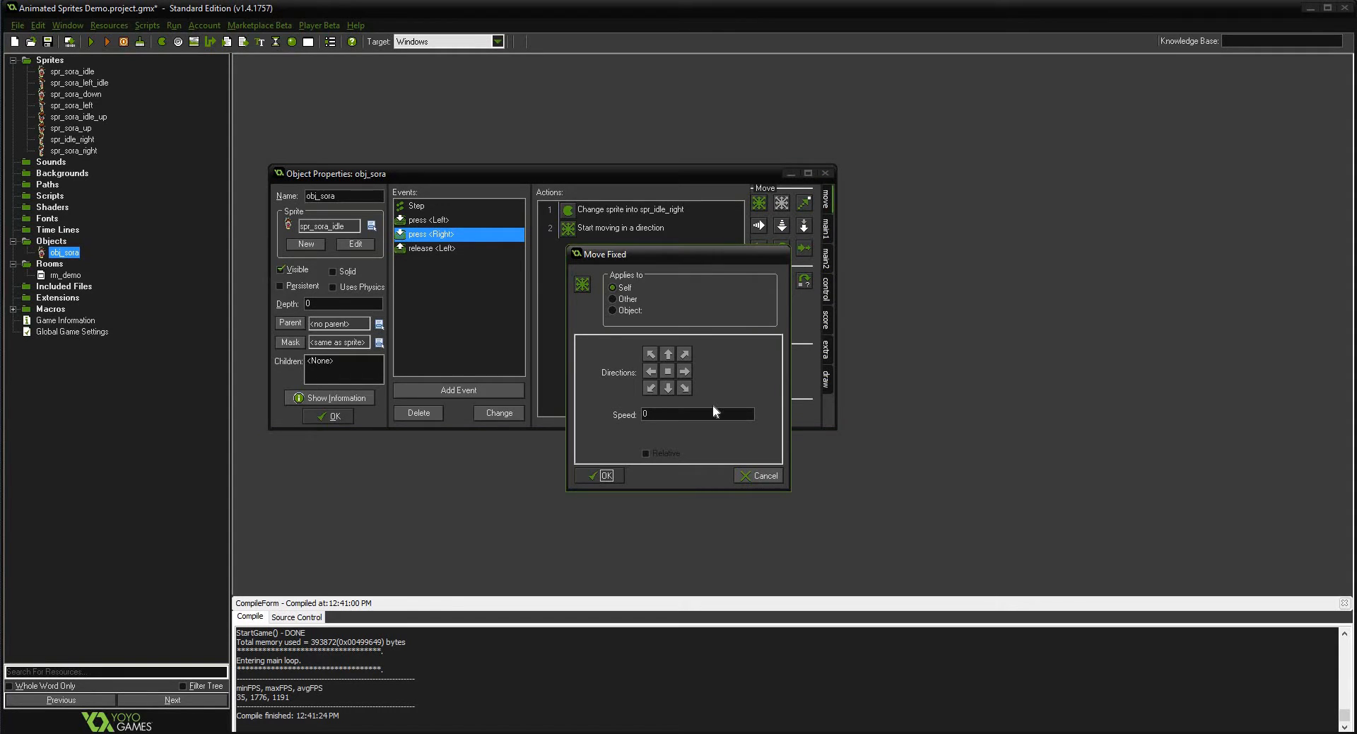
left_click(685, 370)
type("1")
left_click(606, 475)
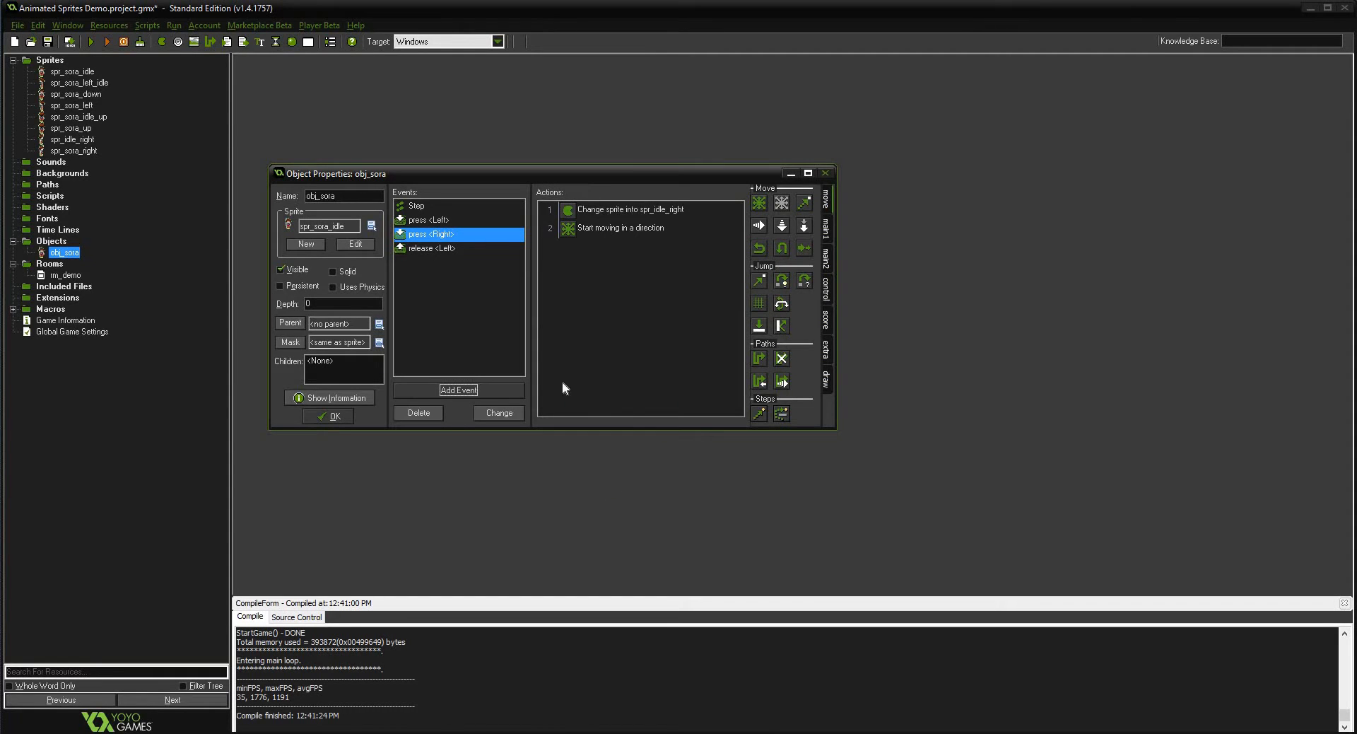
- Add a key release event for <Right> to obj_sora
left_click(465, 389)
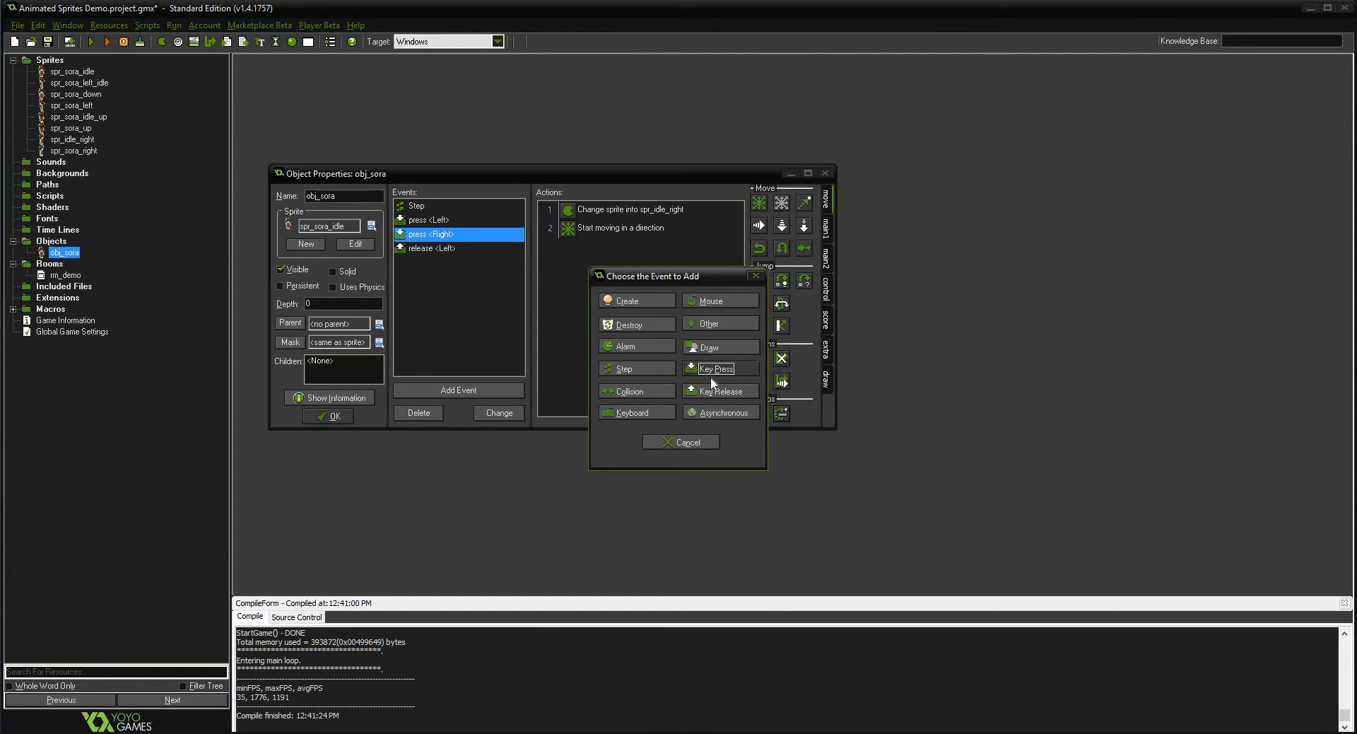
left_click(718, 391)
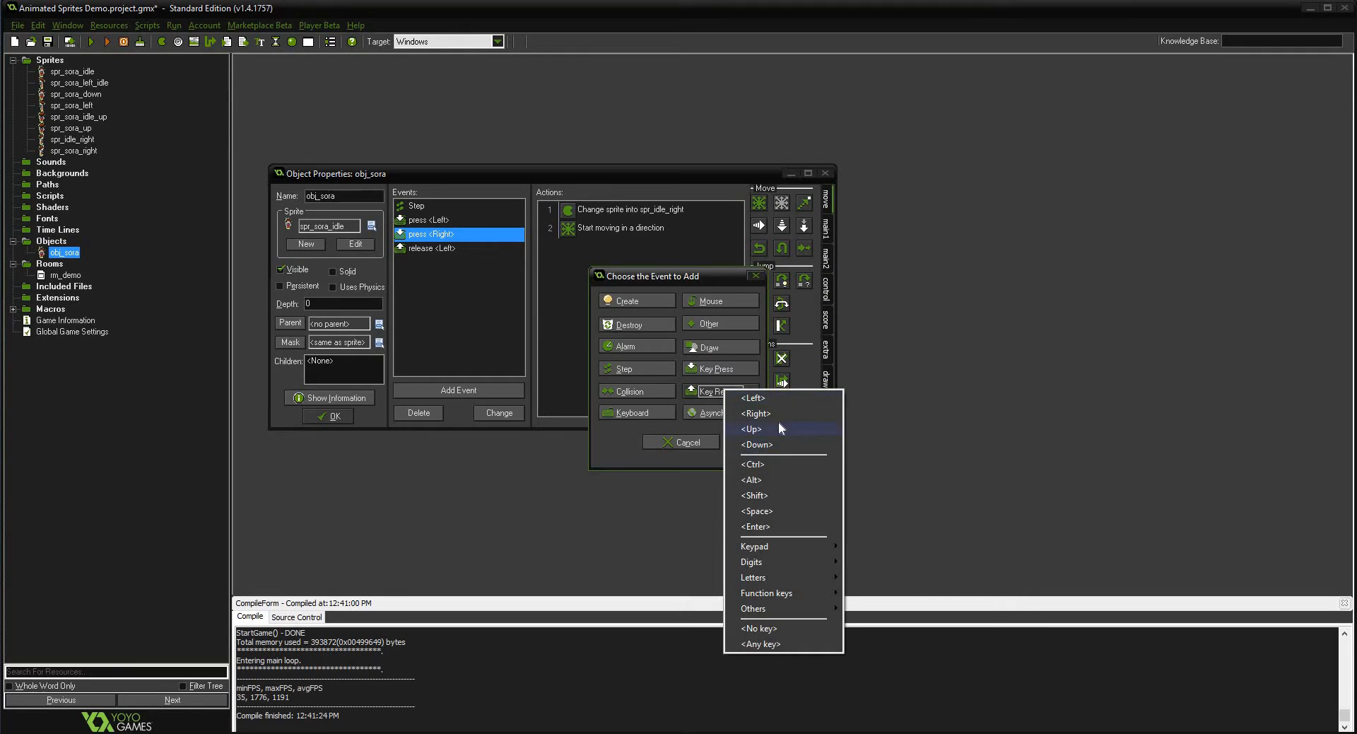
left_click(778, 413)
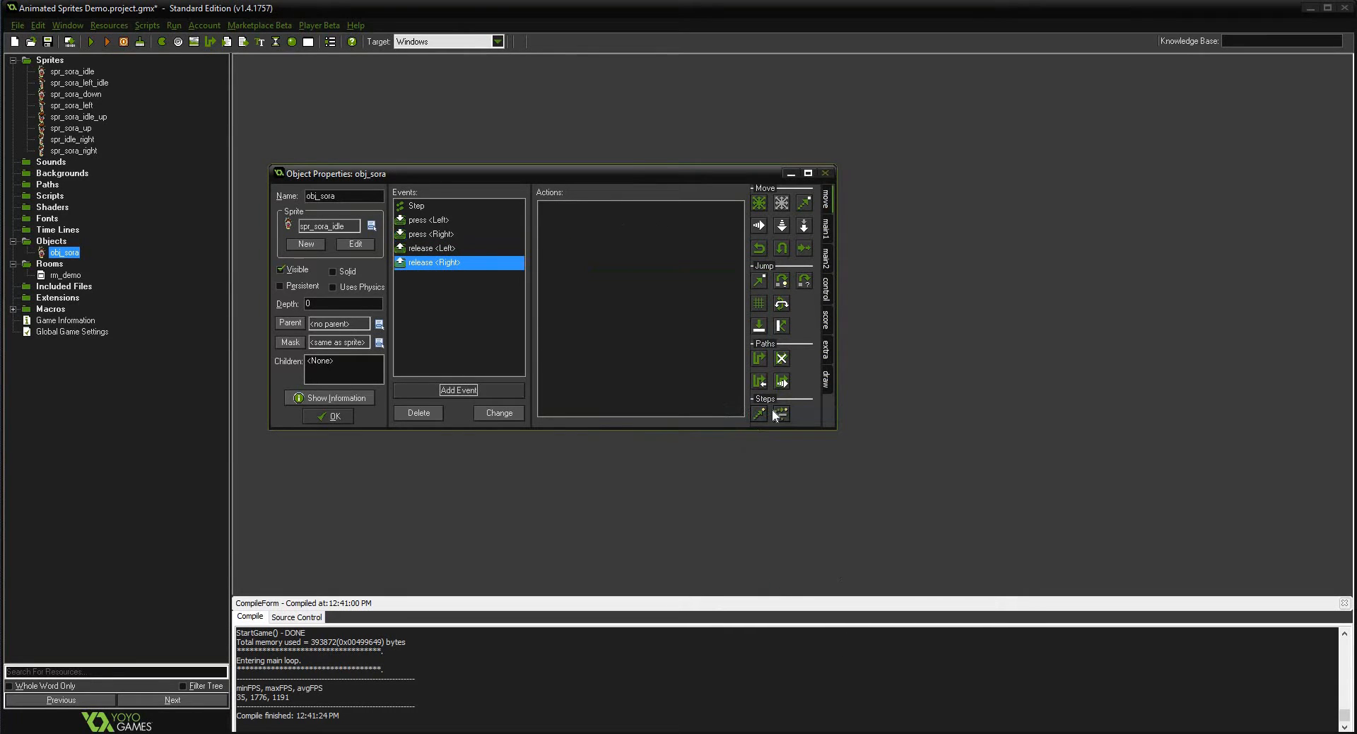
- Add a Change Sprite action to the <Right> release event using spr_idle_right, keeping subimage 0 and speed 1
left_click(824, 228)
left_click_drag(762, 256, 693, 318)
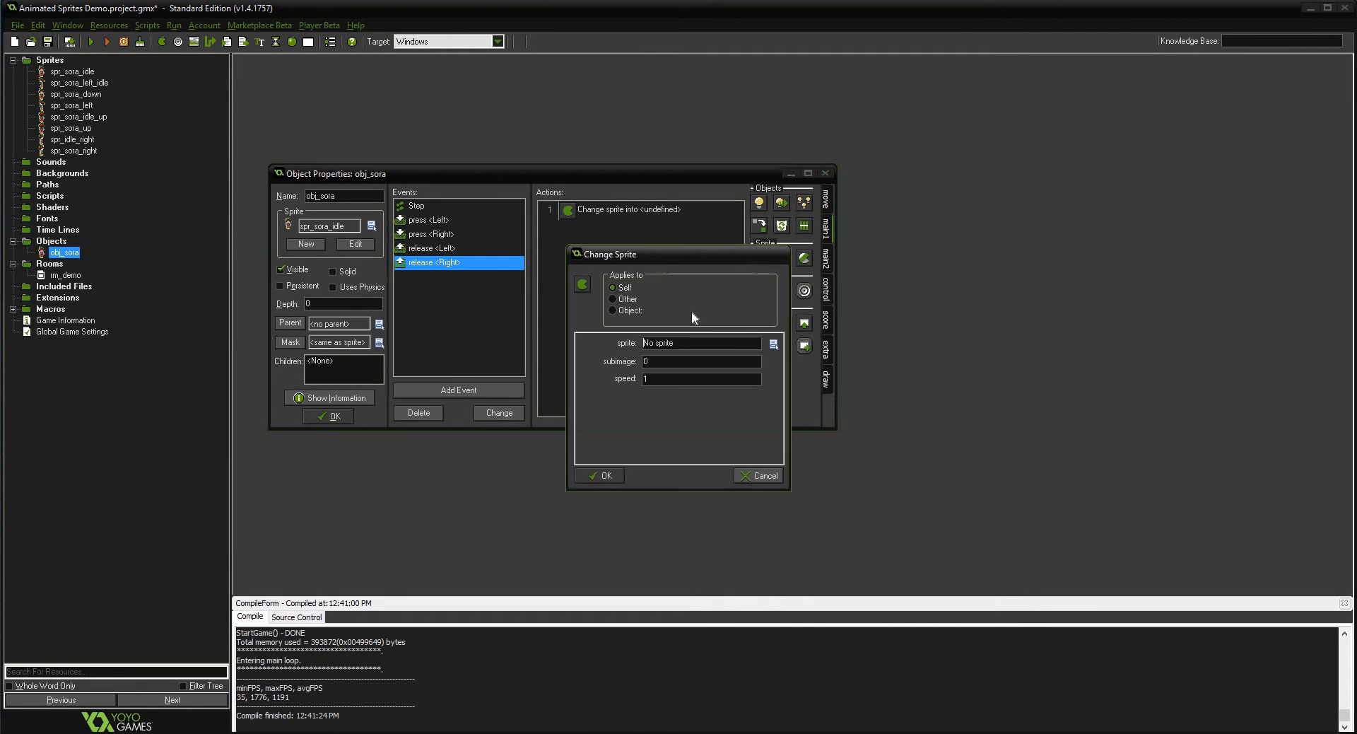
left_click(773, 343)
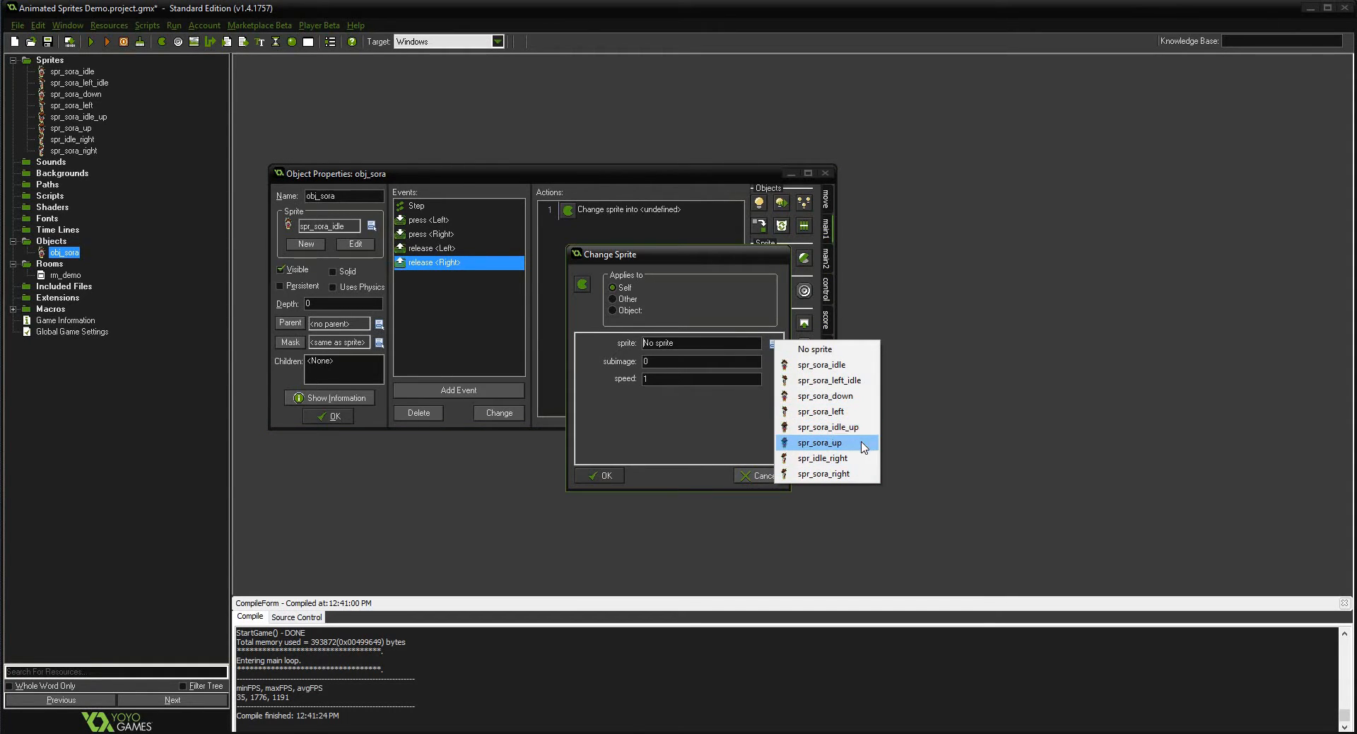
left_click(849, 459)
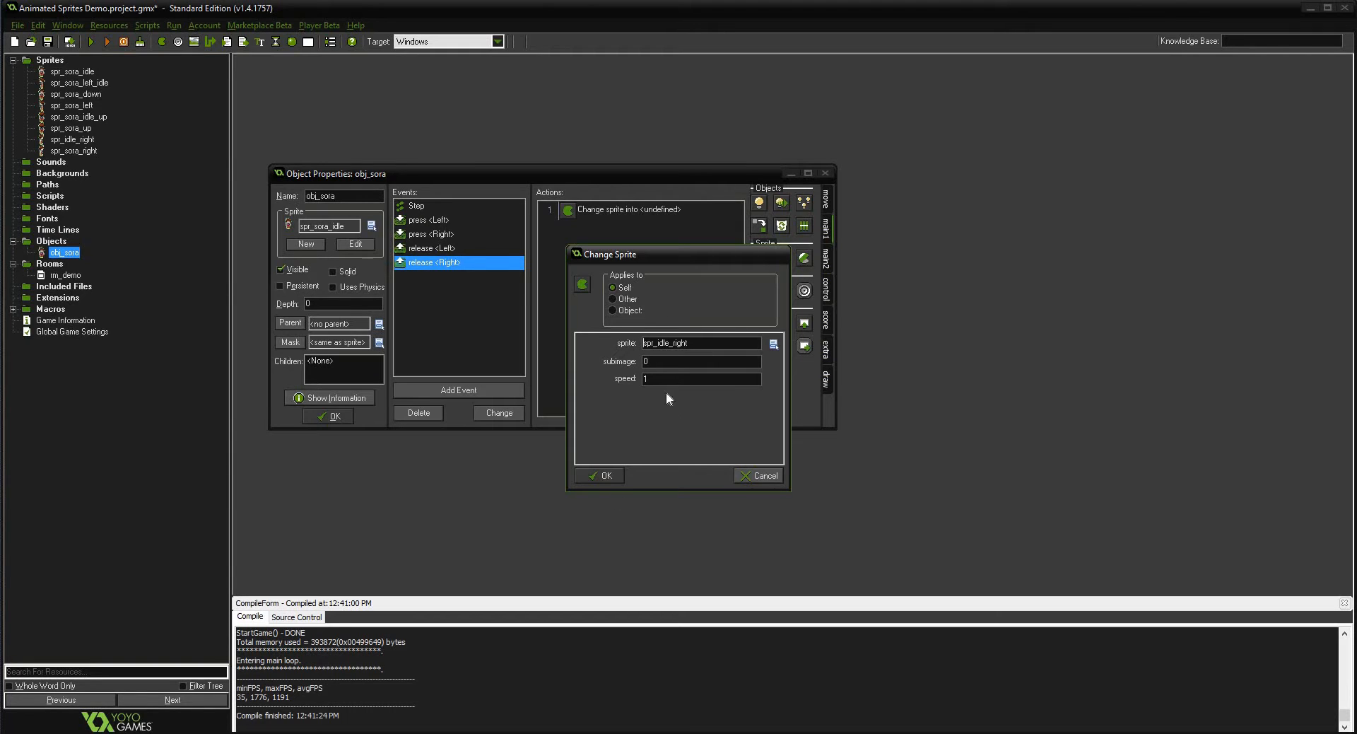
left_click(608, 476)
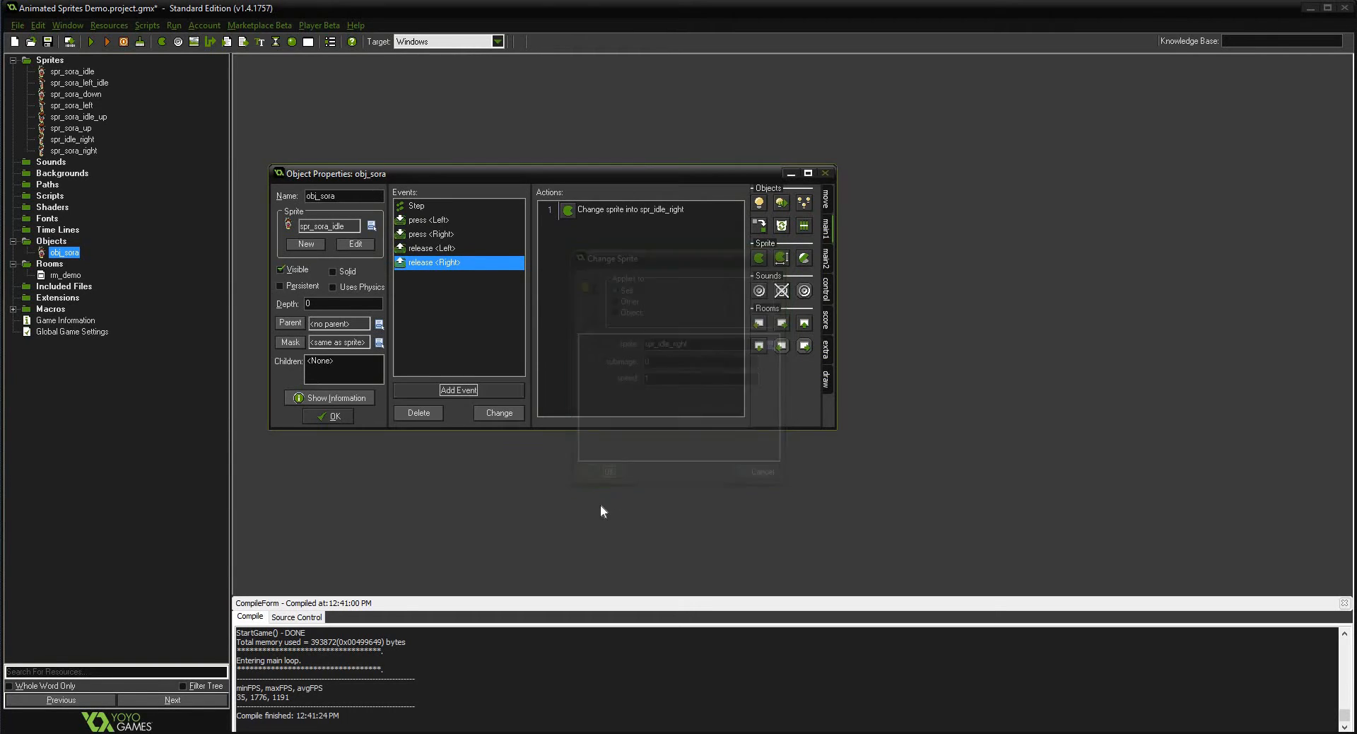
- Add a Move Fixed action with the central stop direction and speed 0 to the <Right> release event
left_click(825, 200)
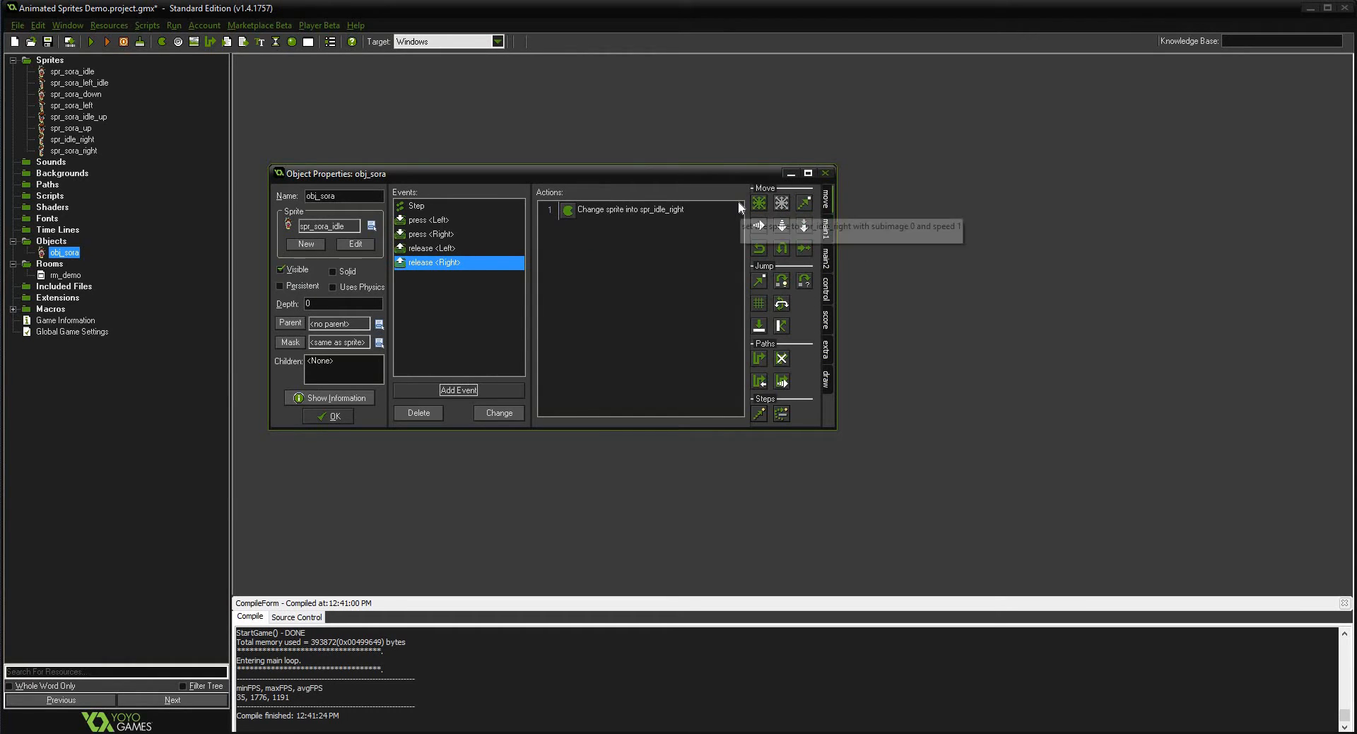
left_click_drag(758, 203, 633, 263)
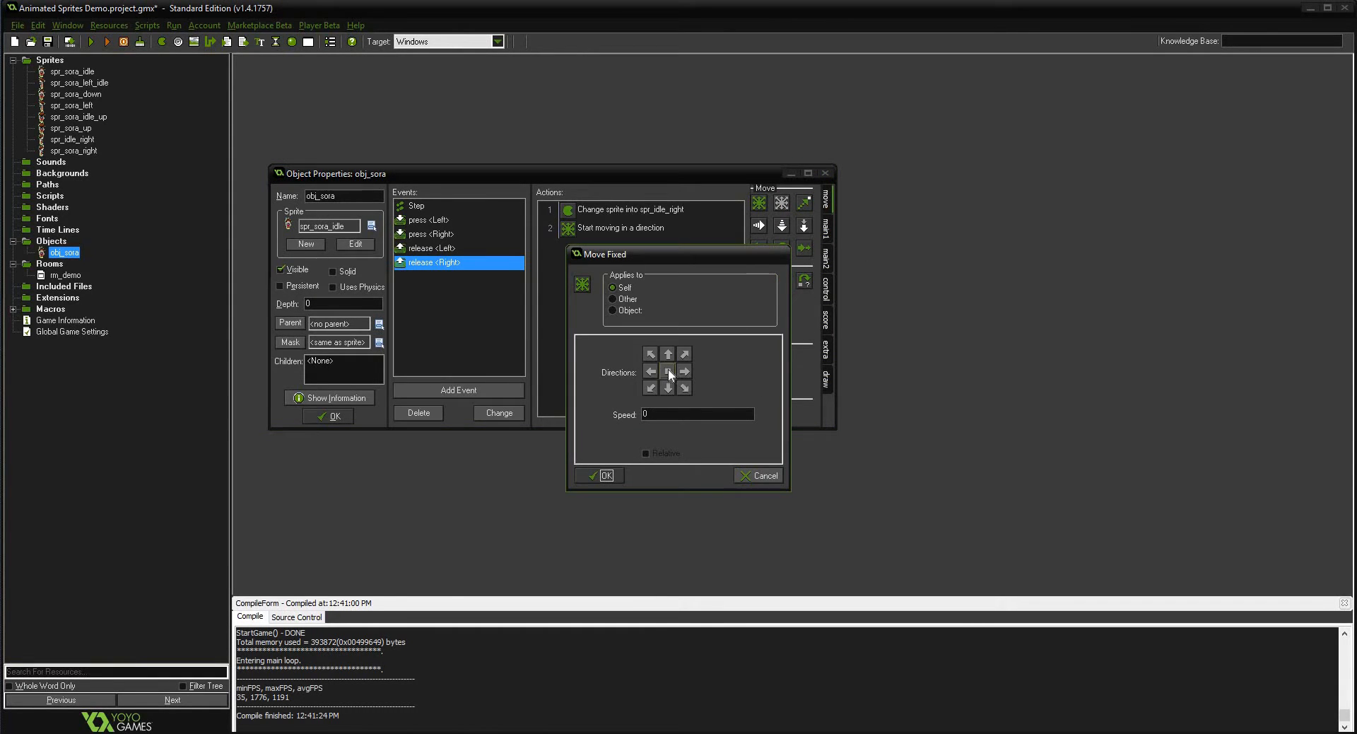
left_click(606, 475)
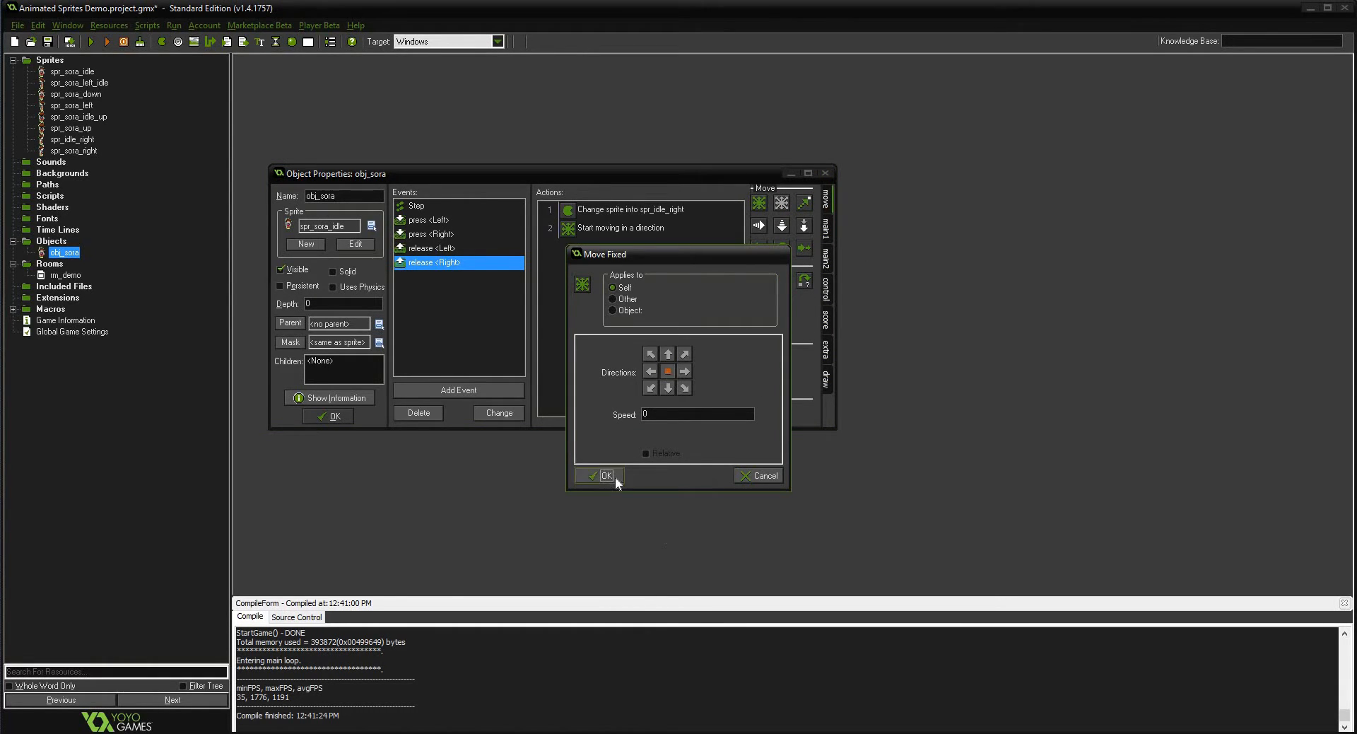
- Add a key press event for <Up> to obj_sora
left_click(488, 389)
left_click(714, 368)
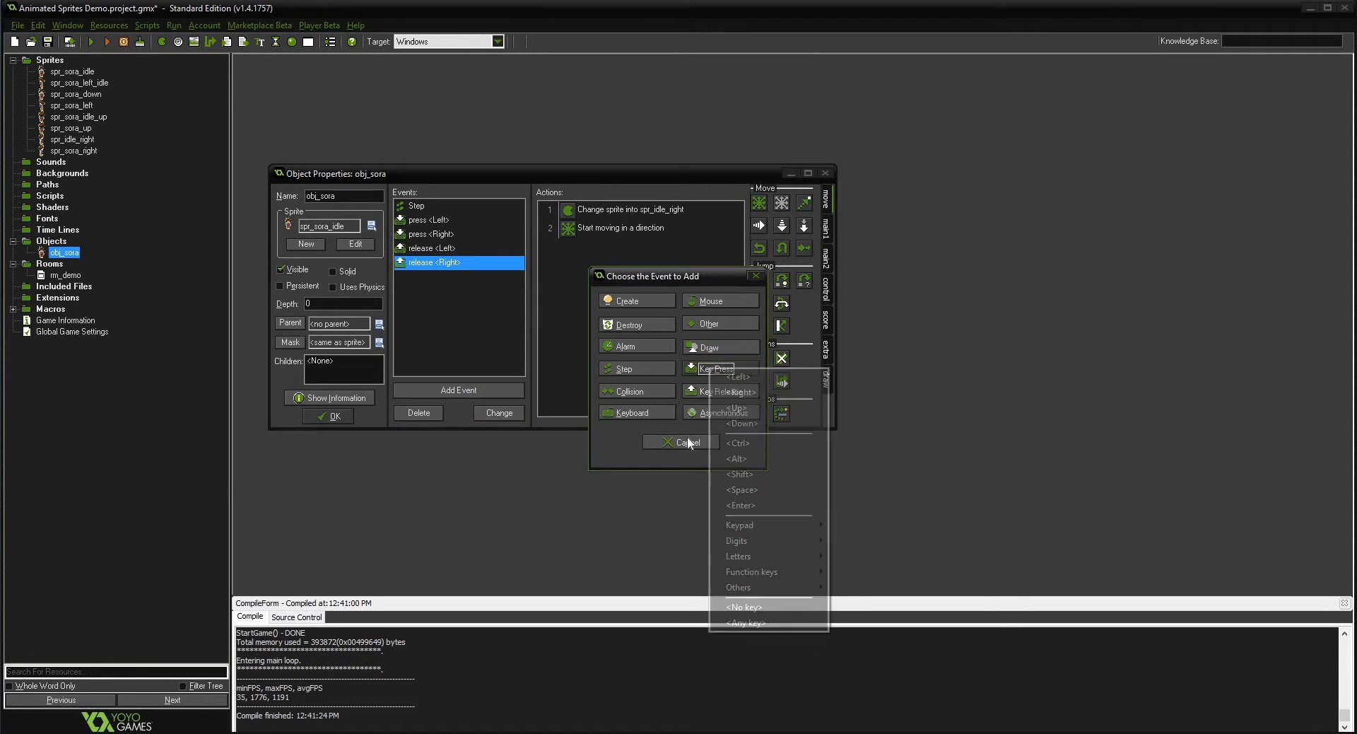
left_click(743, 406)
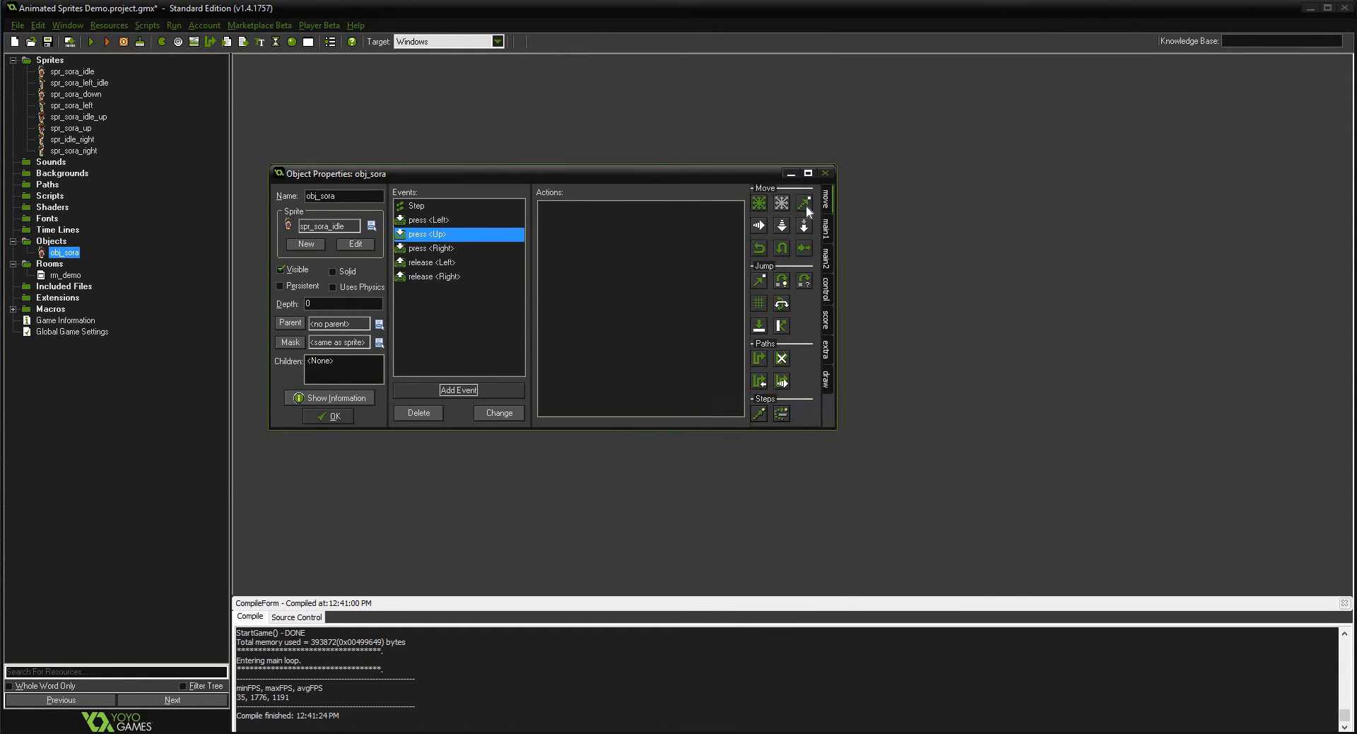
- Add a Change Sprite action to the <Up> press event using spr_sora_up, subimage 3 and speed 6
left_click(826, 229)
left_click_drag(759, 258, 661, 261)
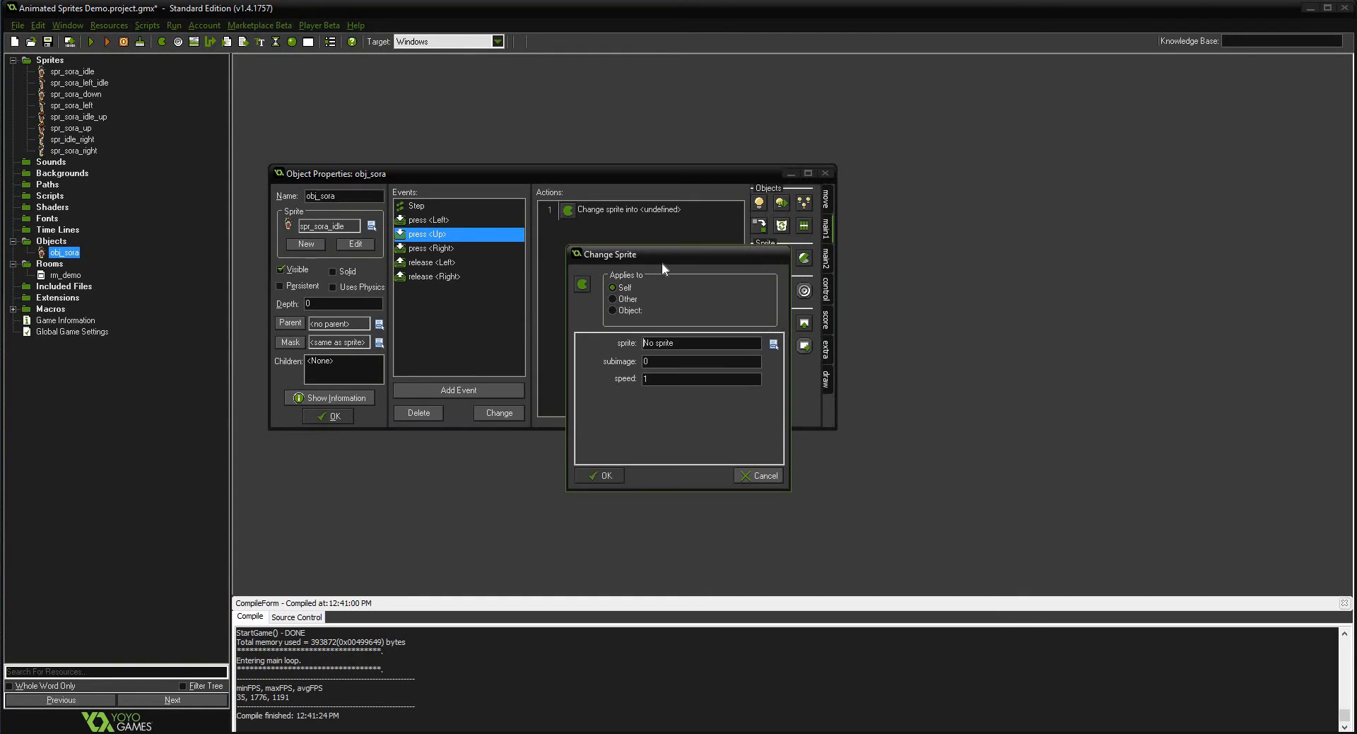
left_click(773, 344)
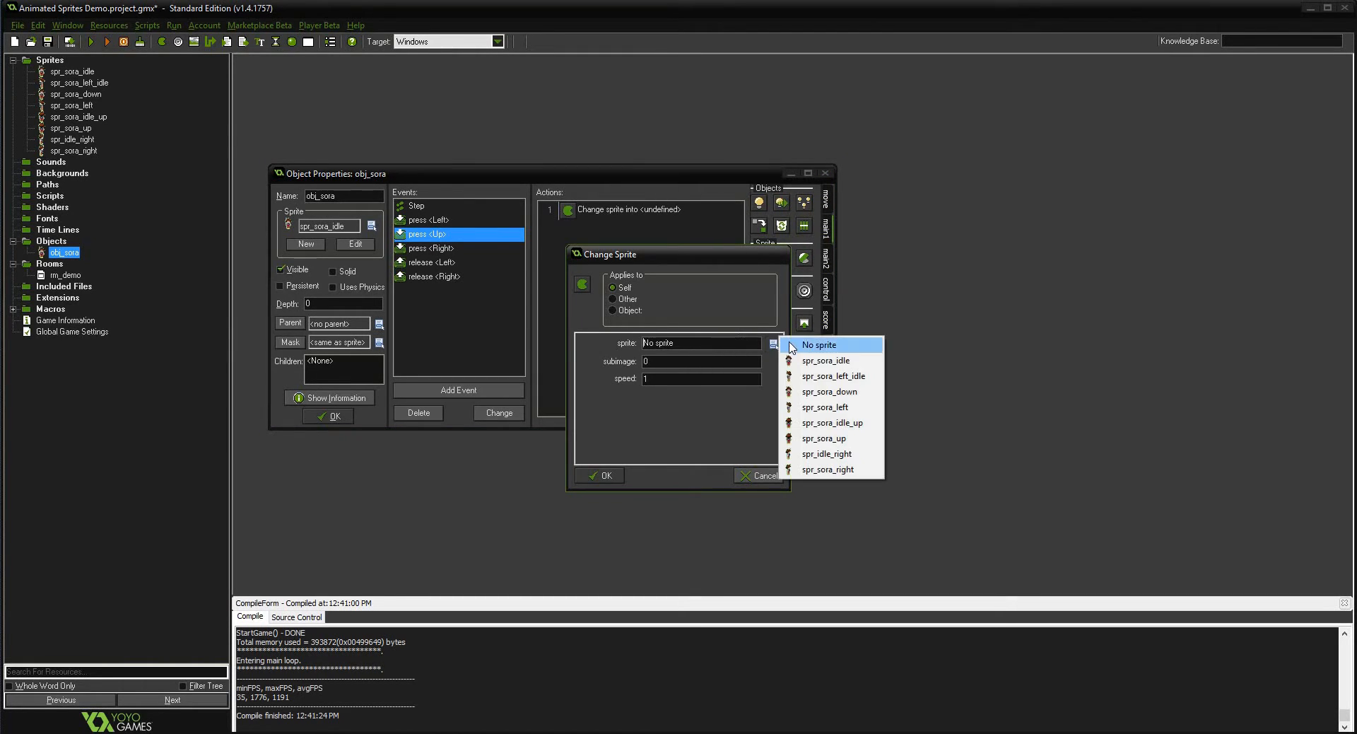
left_click(848, 439)
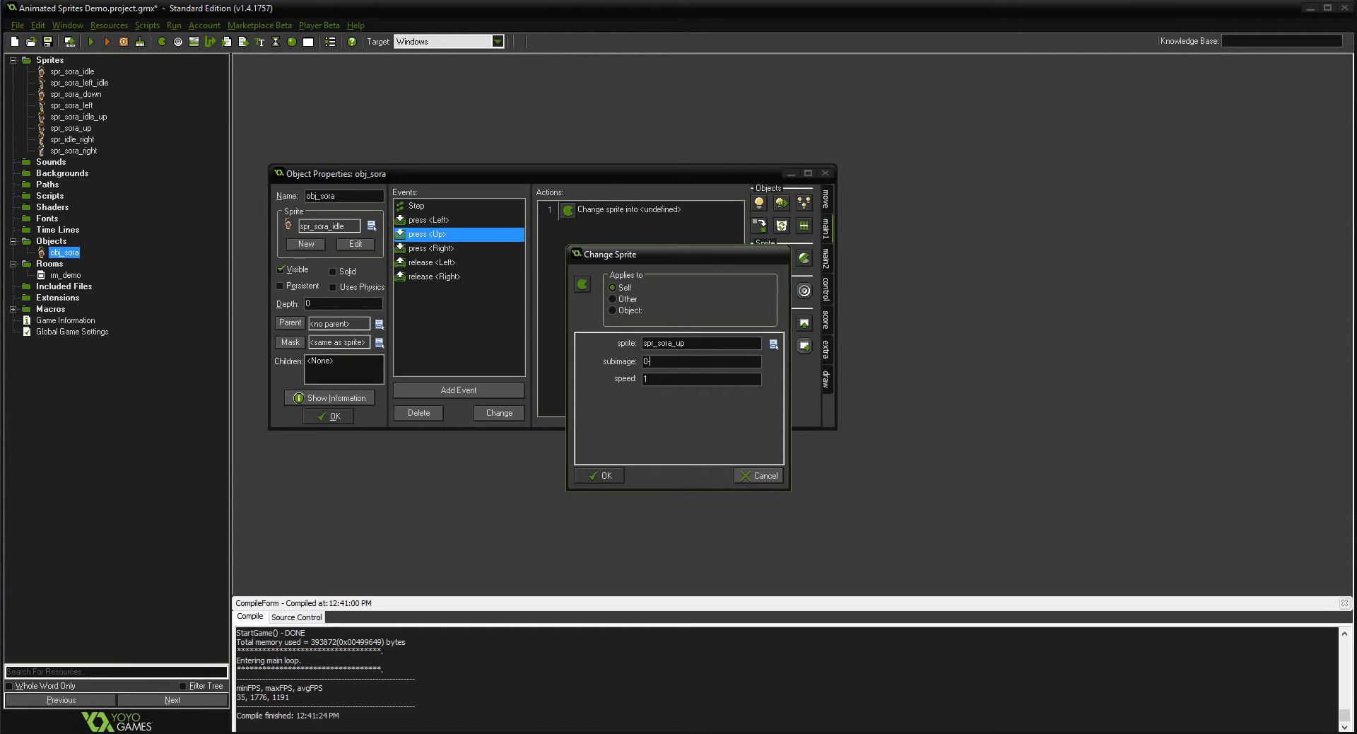
type("3")
key("Tab")
key("BackSpace")
type("6")
left_click(597, 476)
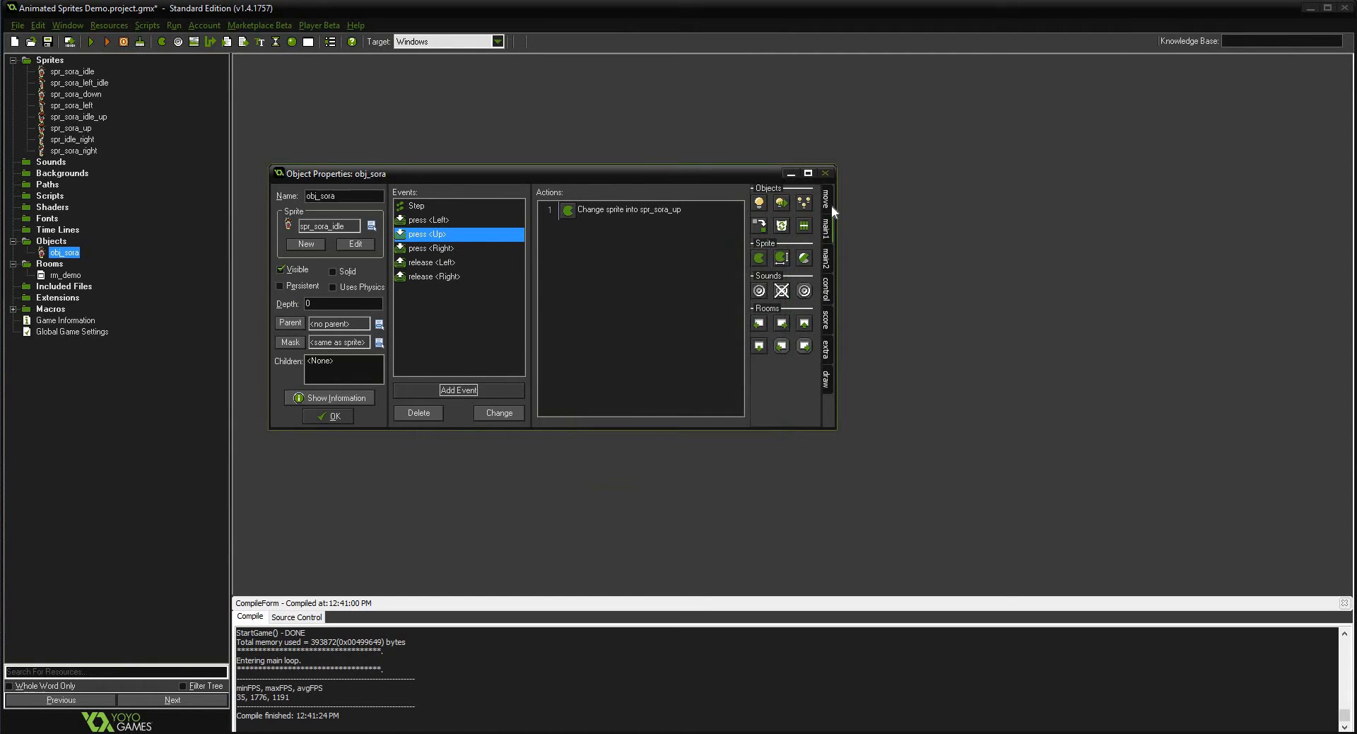
- Add a Move Fixed action with the upward direction and speed 1 to the <Up> press event
left_click(826, 199)
left_click_drag(759, 203, 622, 291)
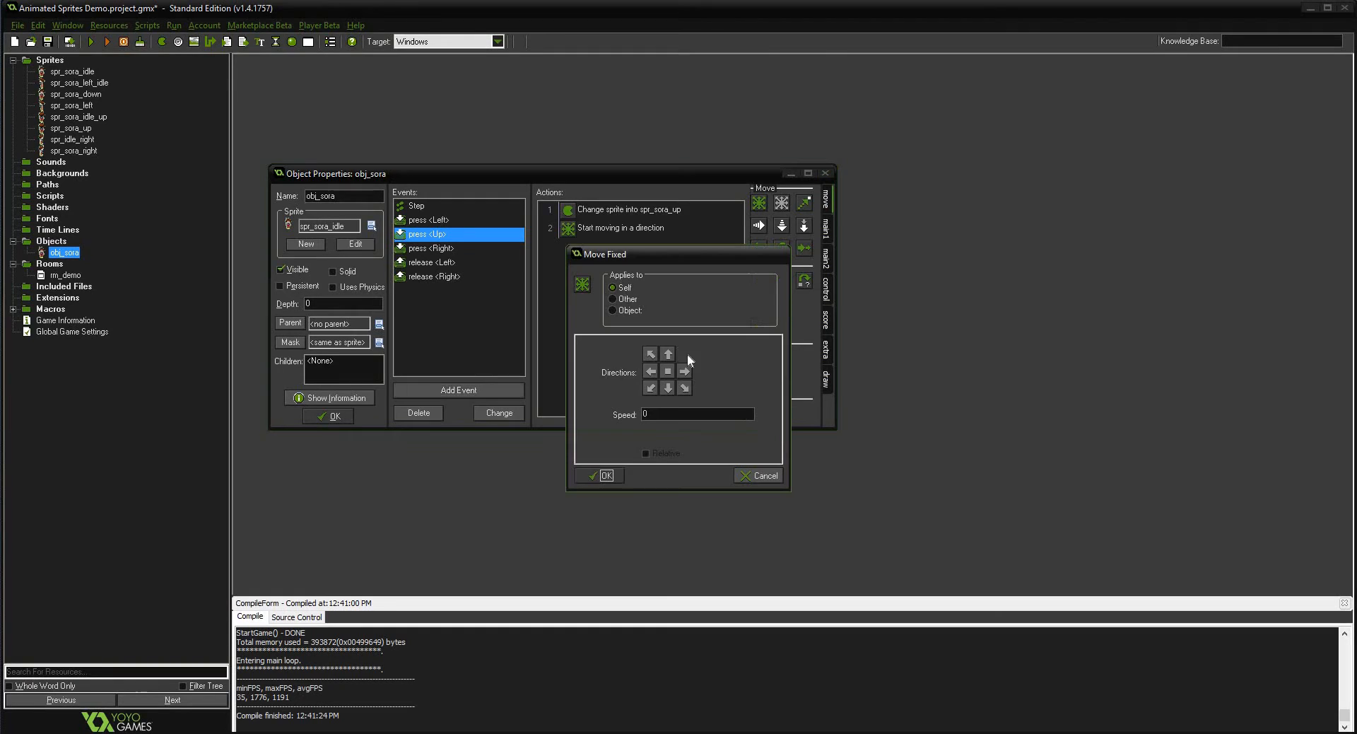
left_click(668, 353)
type("1")
left_click(599, 474)
- Add a key release event for <Up> to obj_sora
left_click(460, 392)
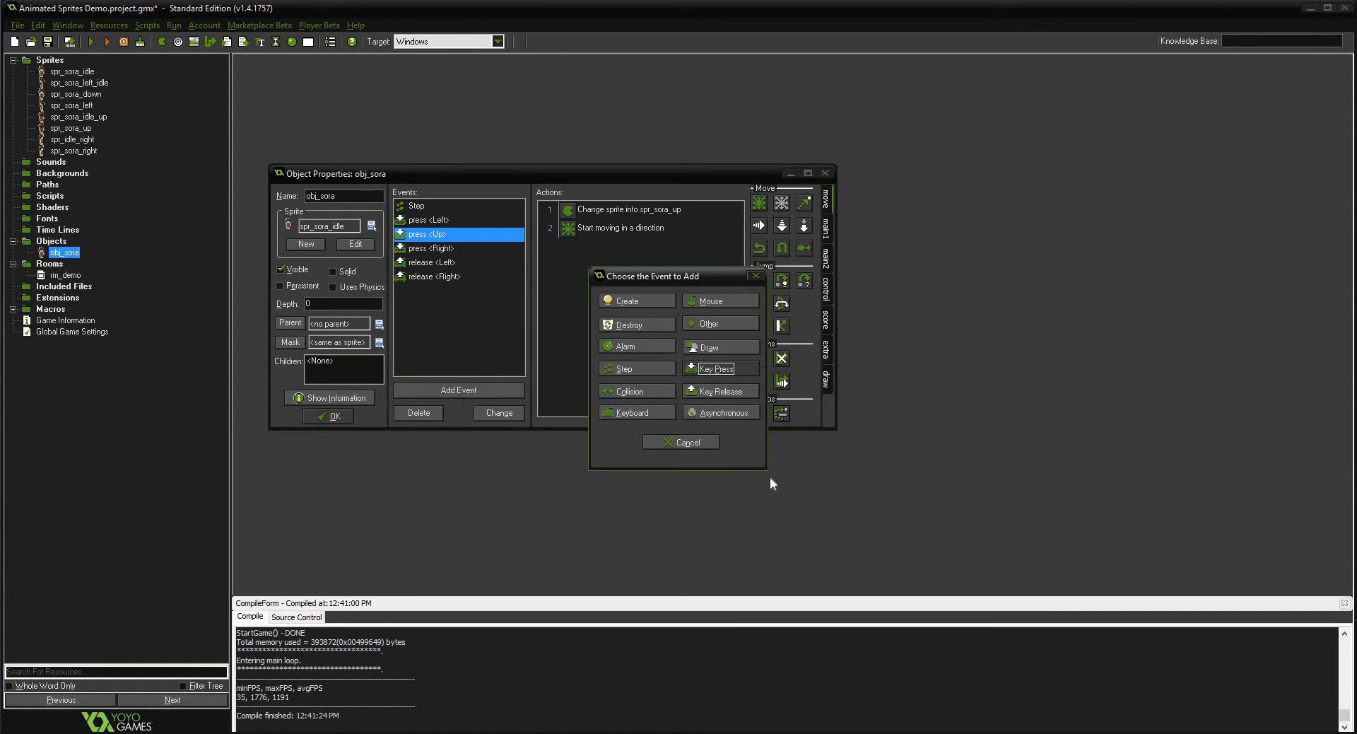
left_click(720, 394)
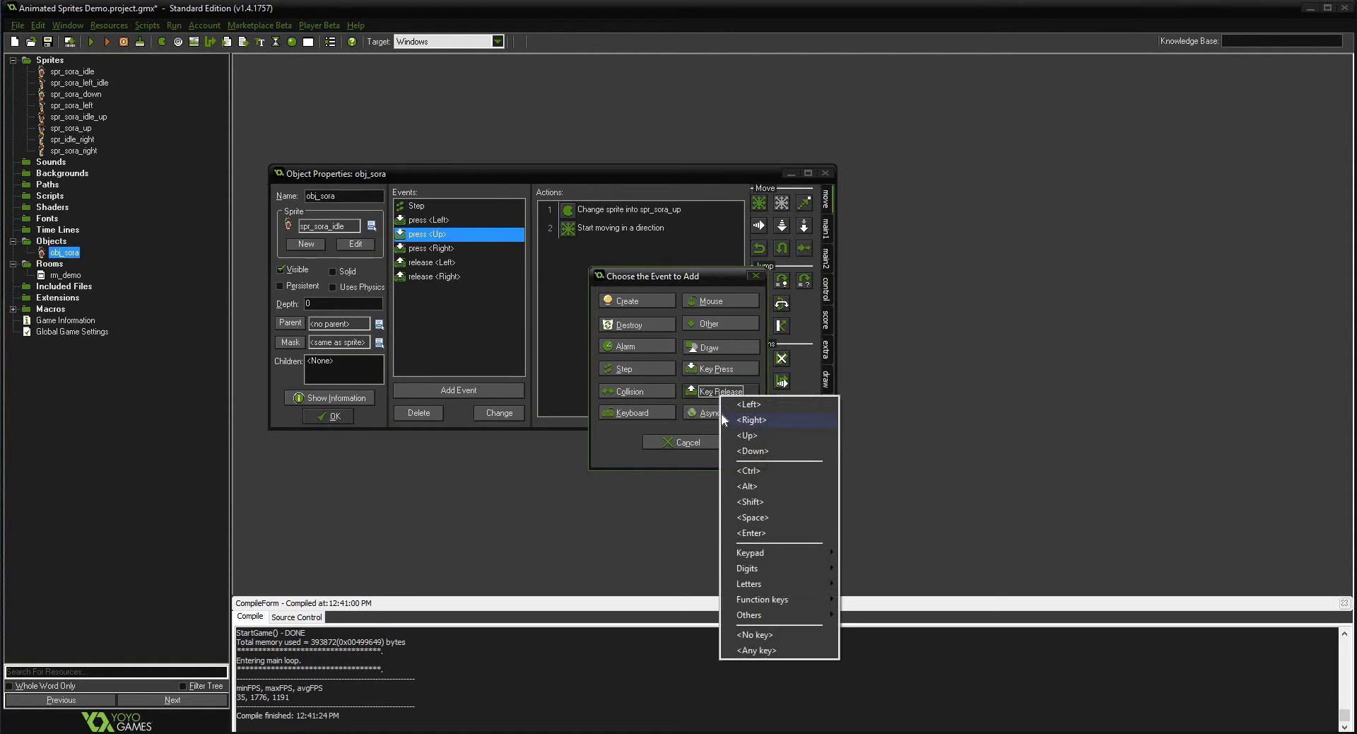
left_click(774, 436)
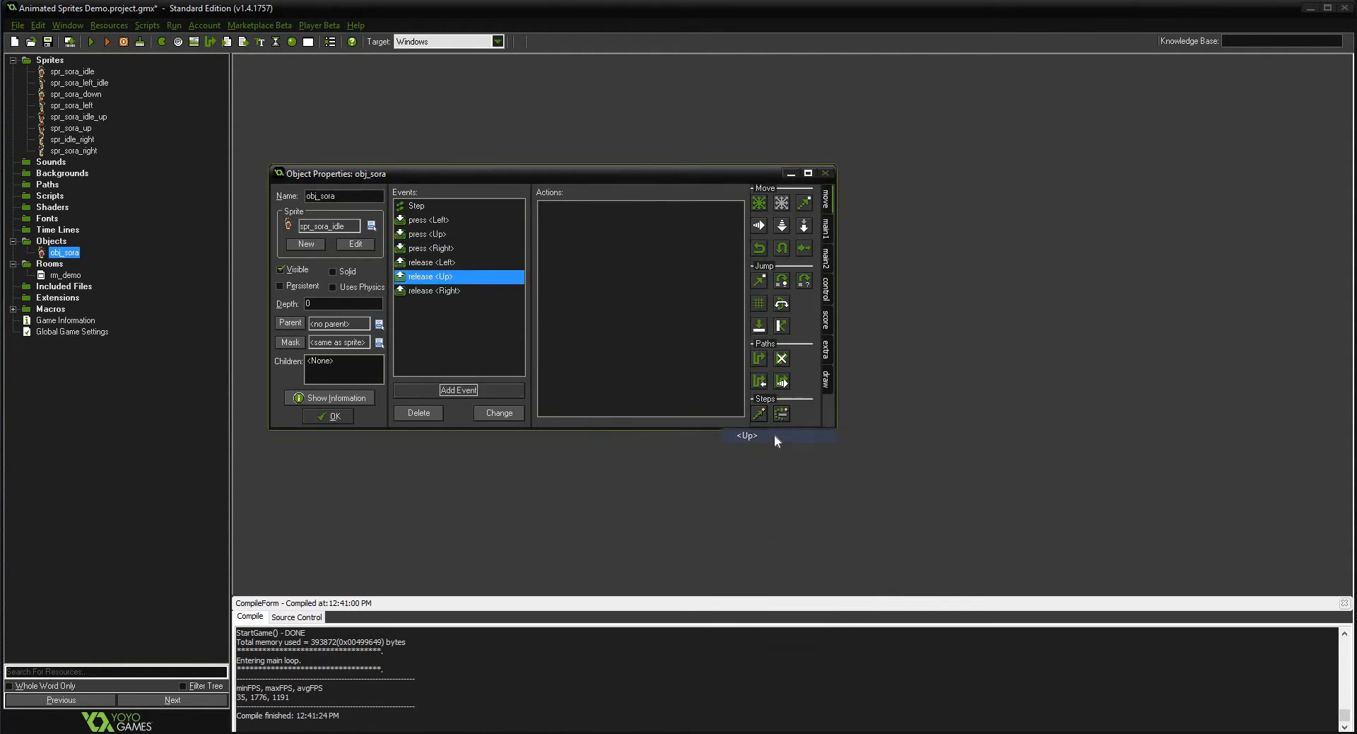
- Add a Change Sprite action to the <Up> release event using spr_sora_idle_up, keeping subimage 0 and speed 1
left_click(827, 228)
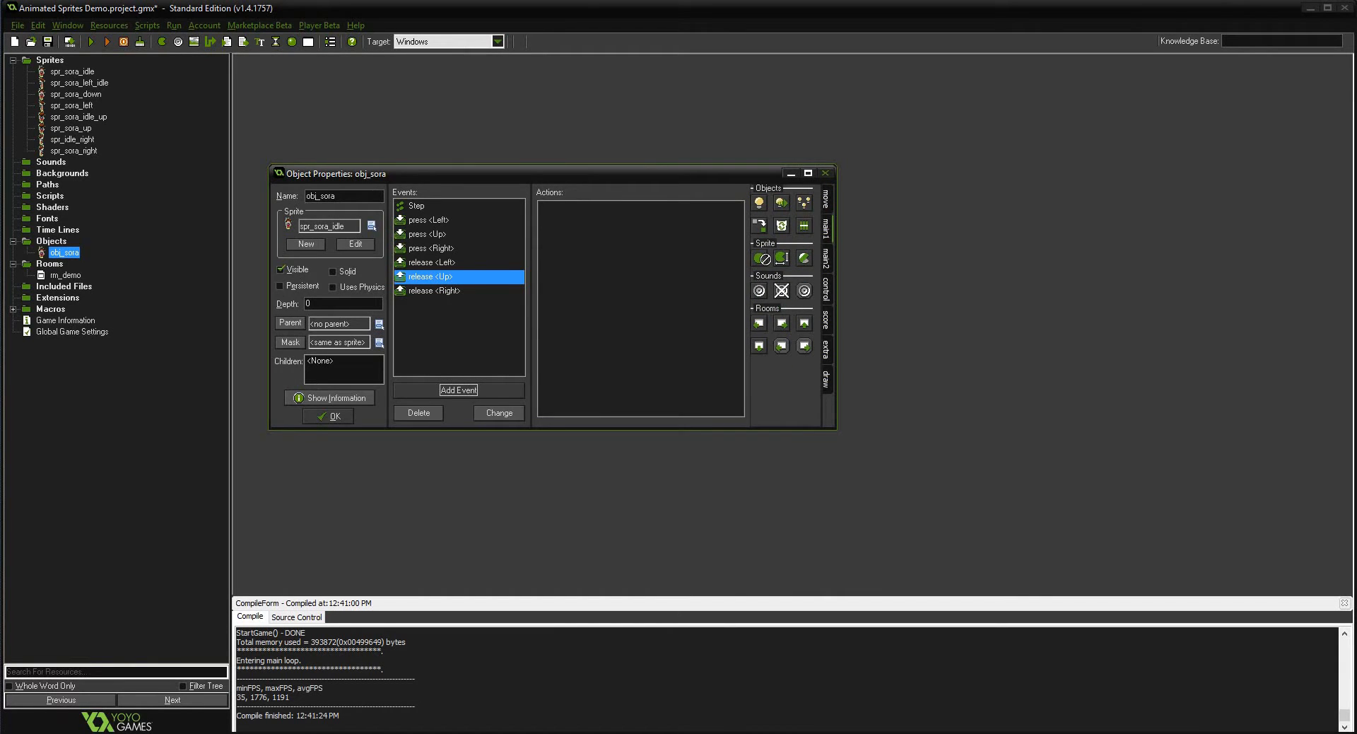
left_click_drag(759, 259, 670, 264)
left_click(774, 344)
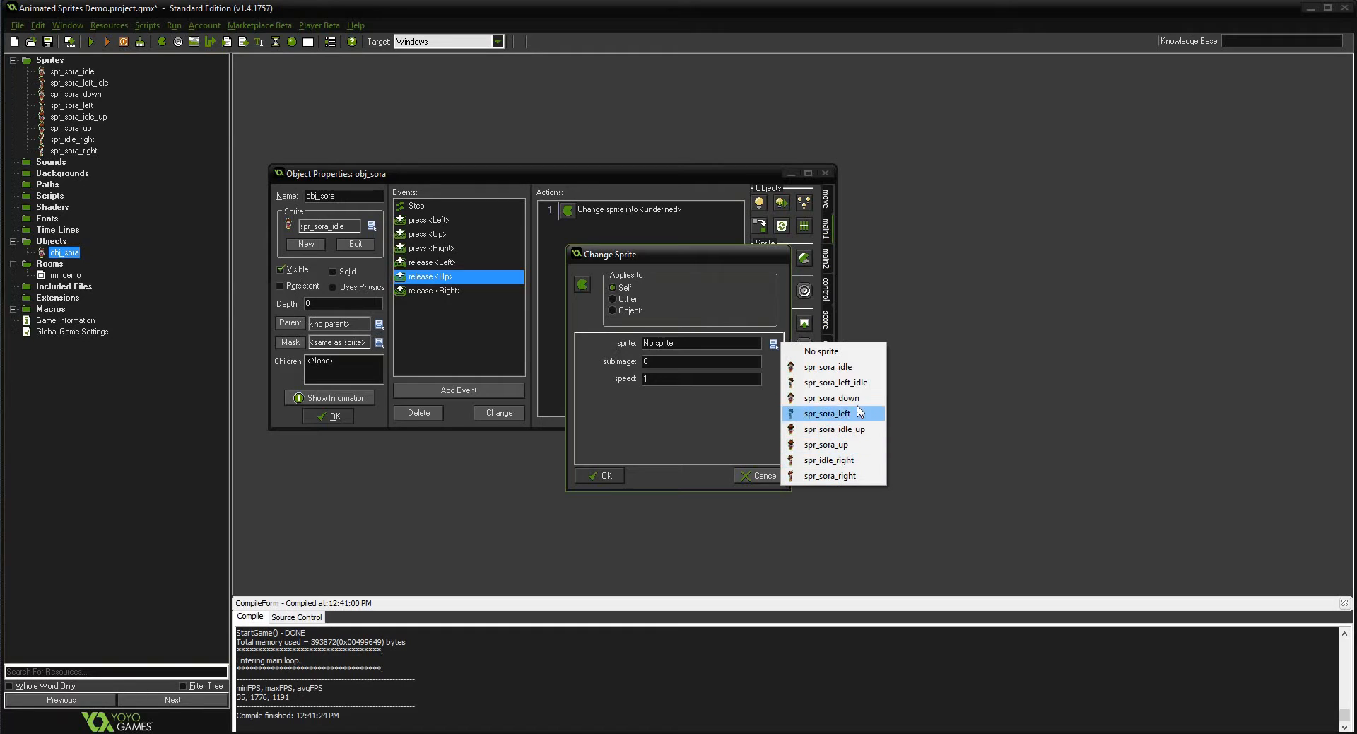
left_click(857, 430)
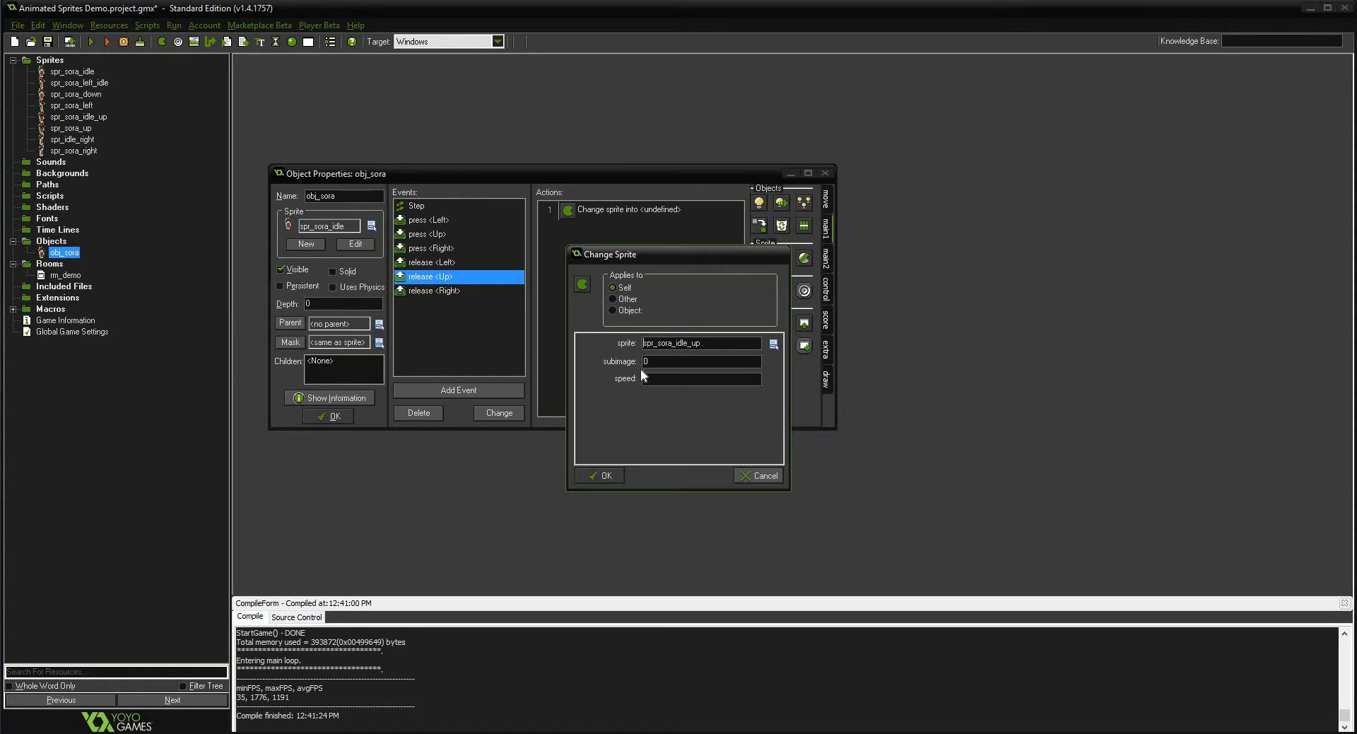
left_click(598, 472)
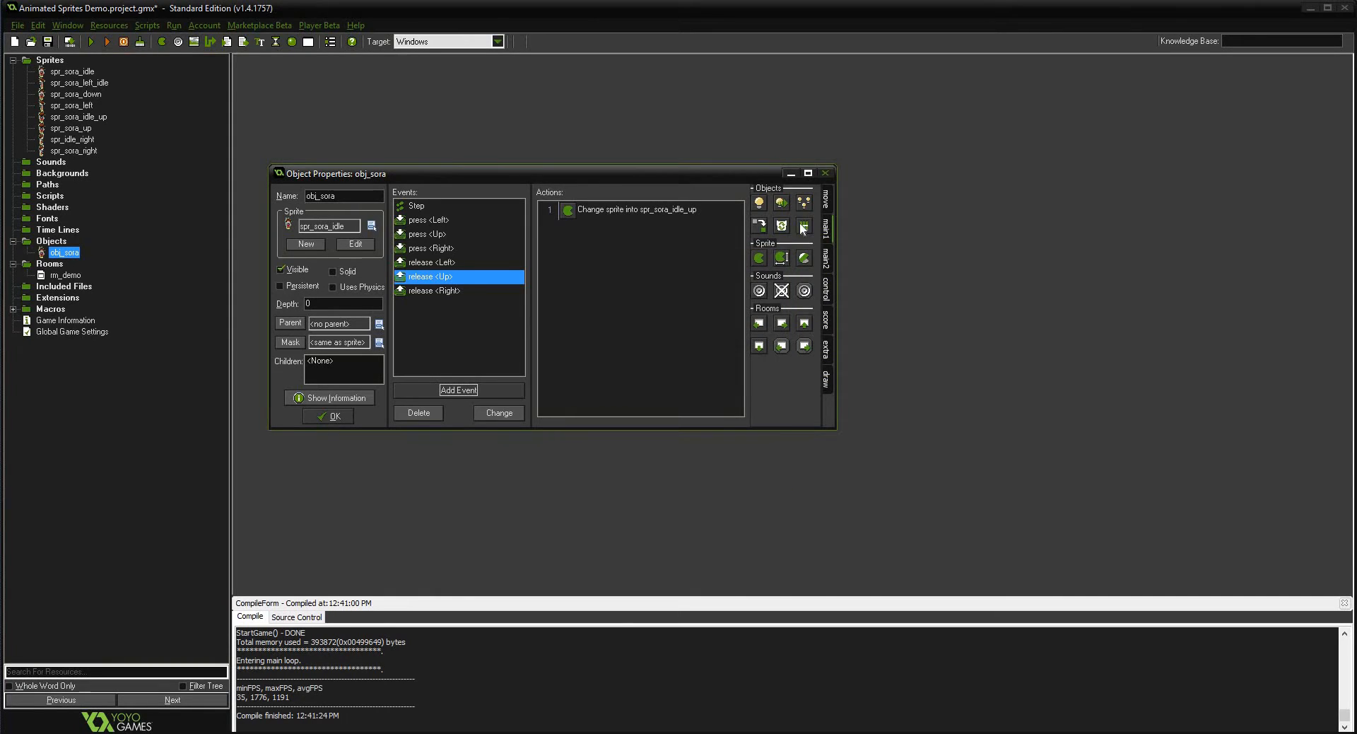
- Add a Move Fixed action with the central stop direction and speed 0 to the <Up> release event
left_click(824, 205)
left_click_drag(759, 202, 609, 266)
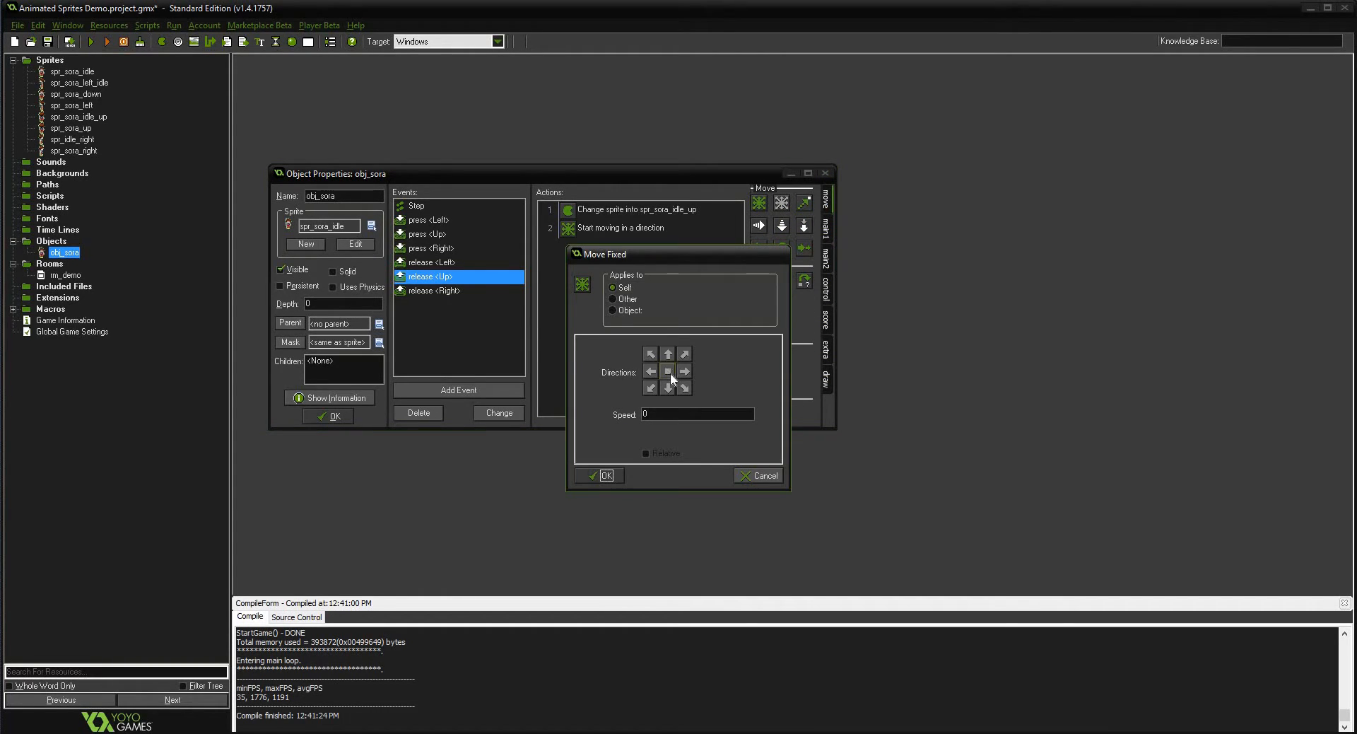
left_click(601, 473)
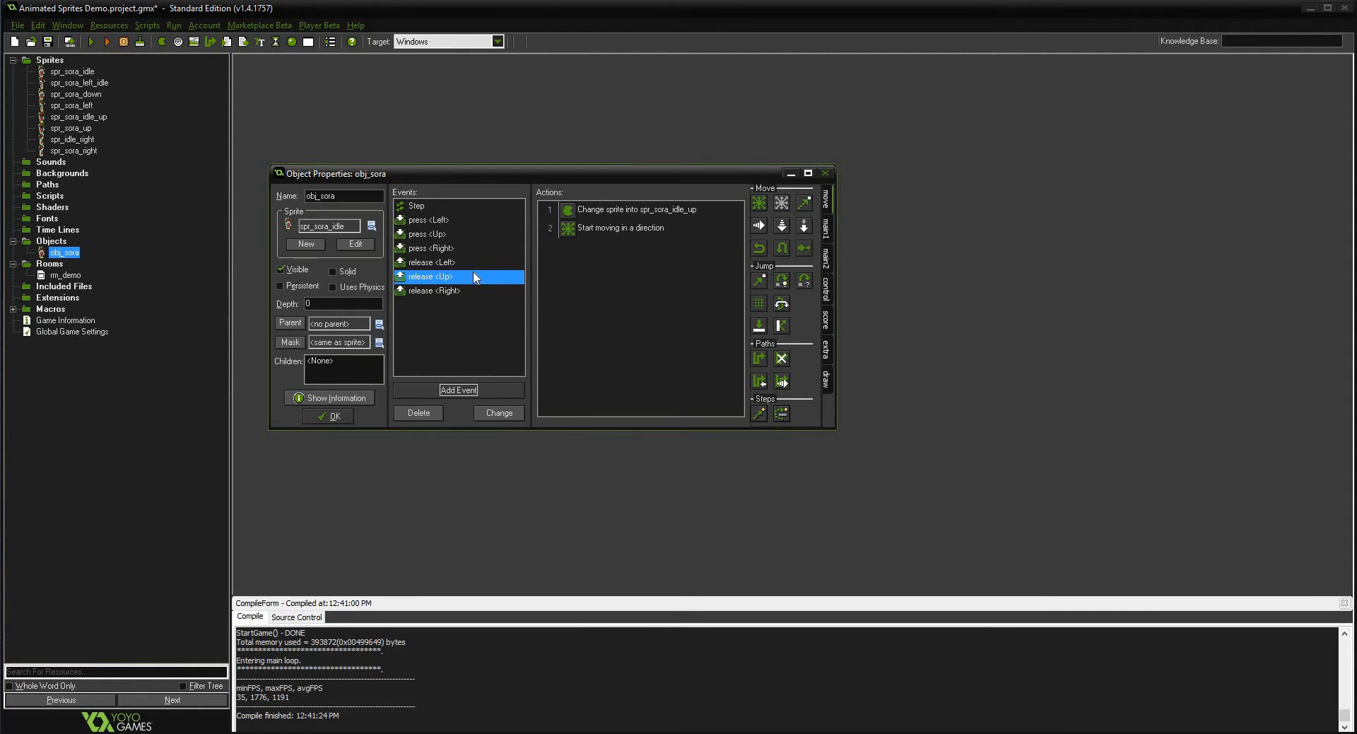
- Check the Move Fixed settings of the <Right> release event without changing them
left_click(465, 290)
left_click(646, 229)
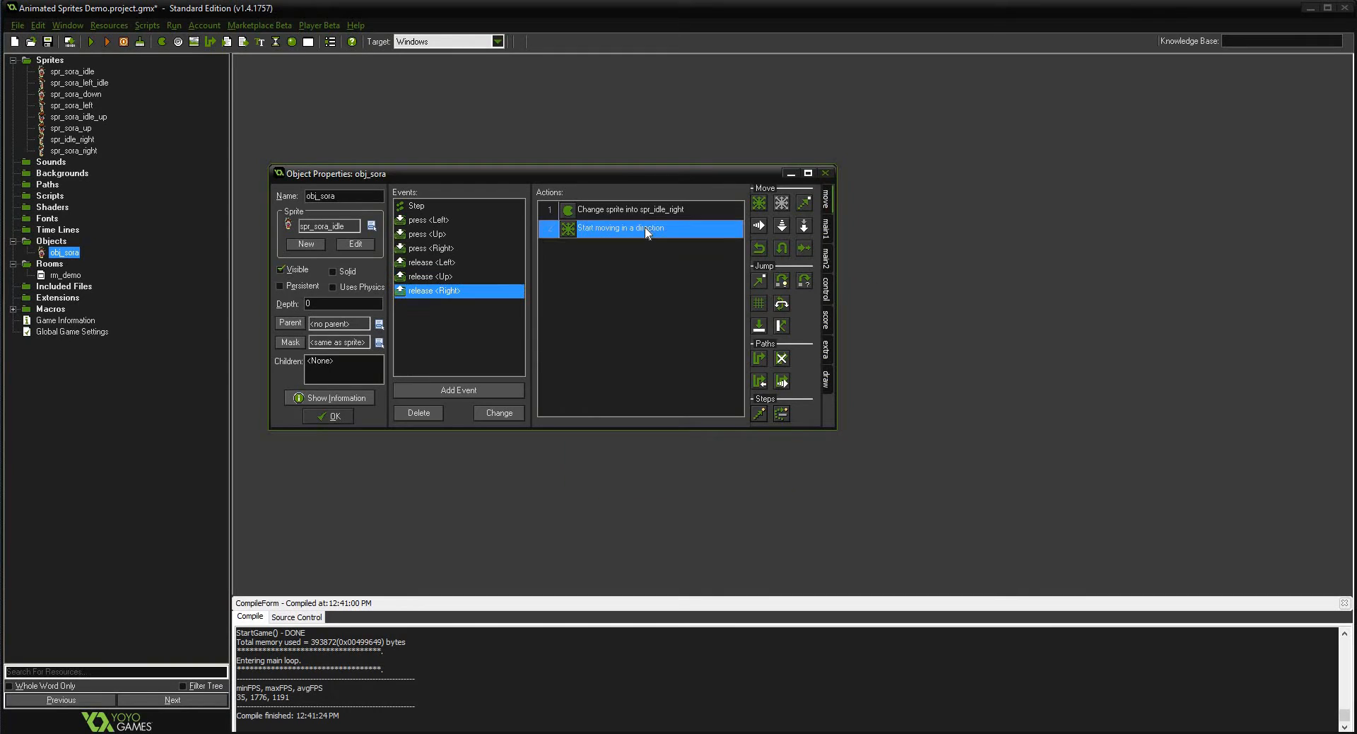
double_click(646, 229)
left_click(757, 475)
- Add a key press event for <Down> to obj_sora
left_click(500, 392)
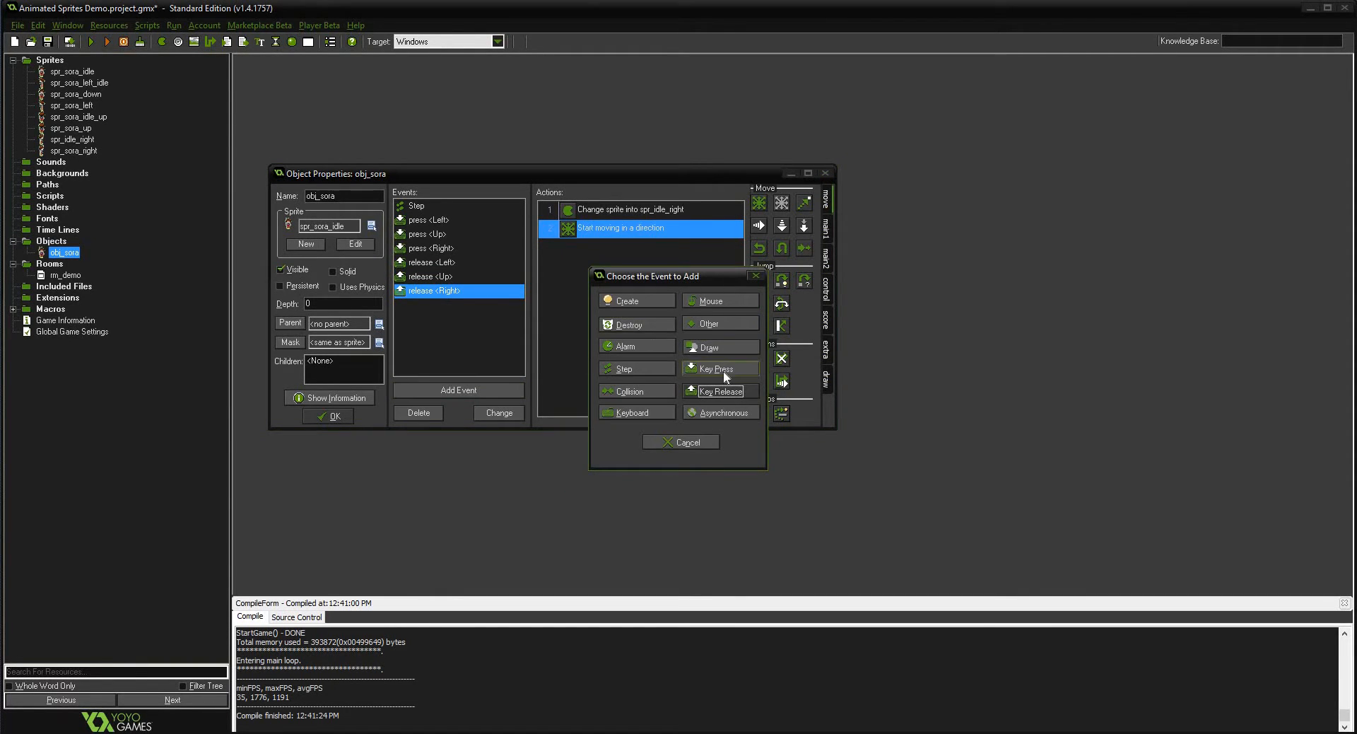
left_click(717, 368)
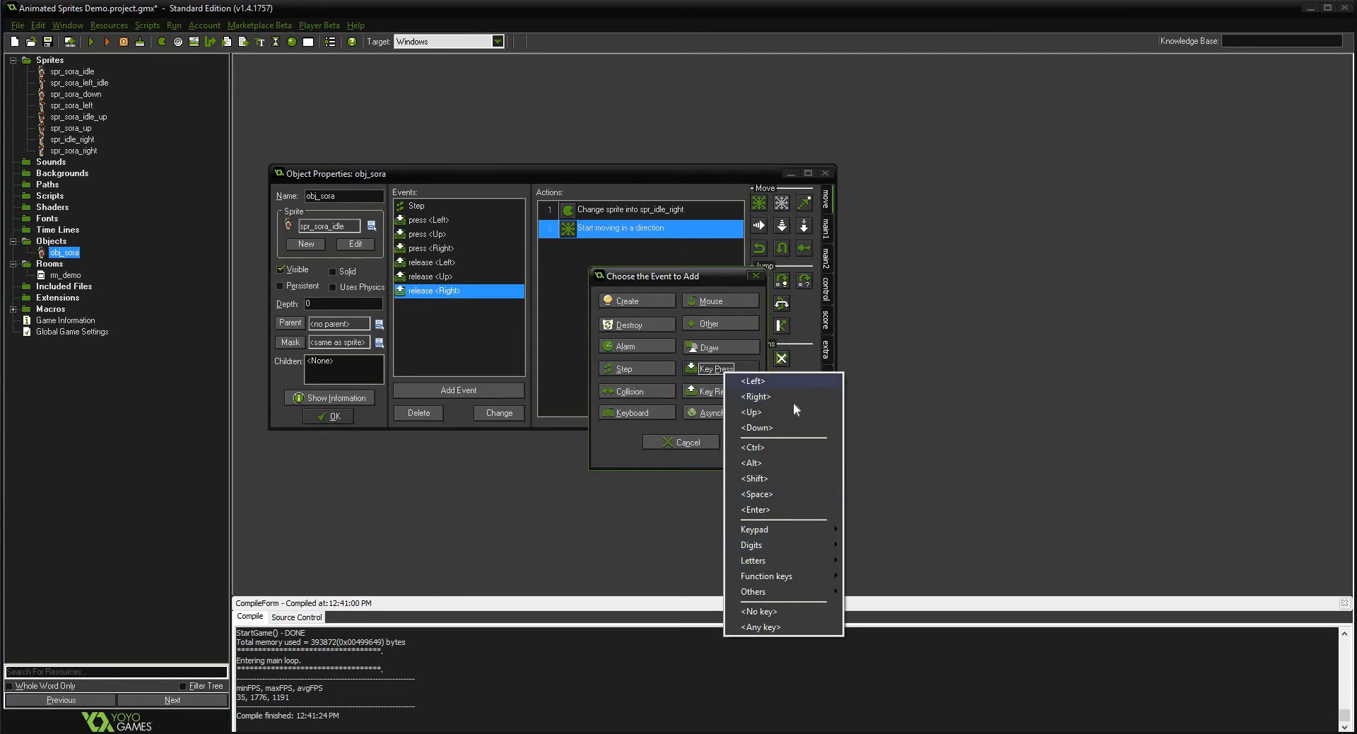
left_click(785, 426)
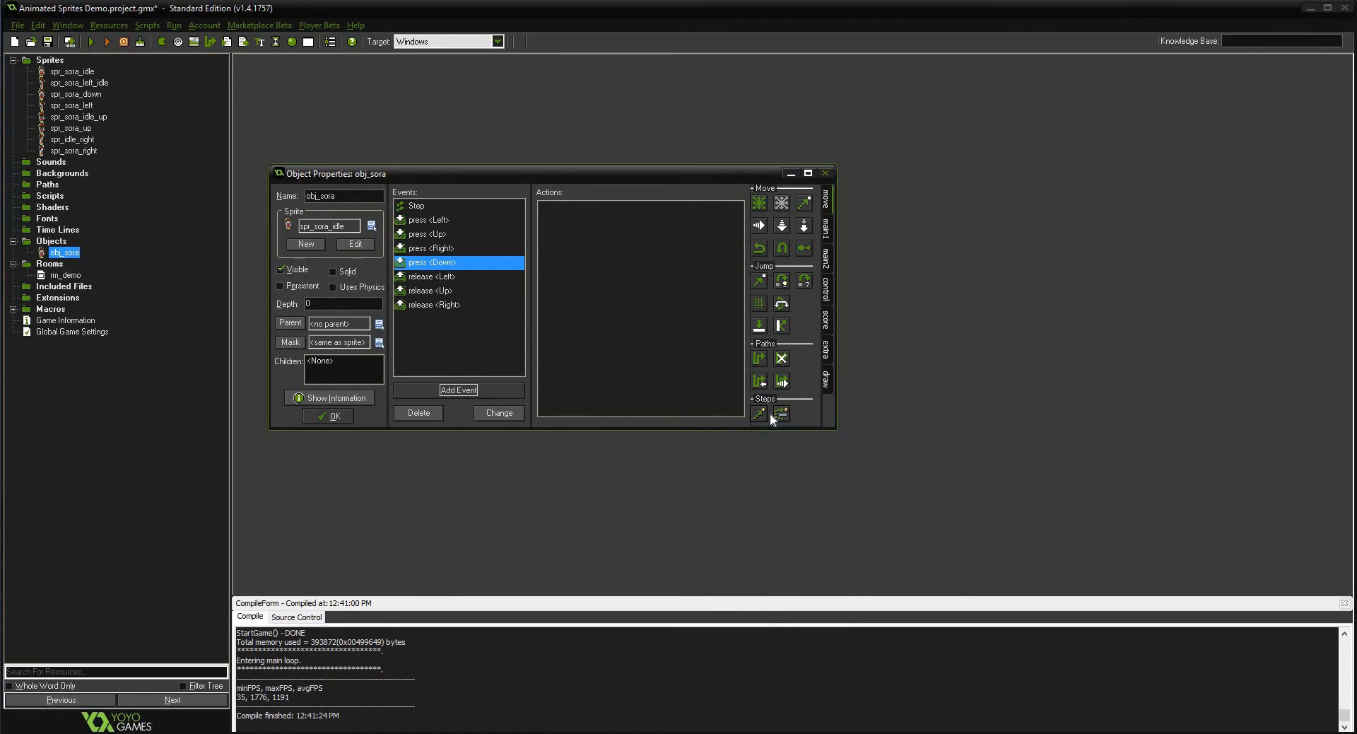
- Add a Change Sprite action to the <Down> press event using spr_sora_down, subimage 3 and speed 6
left_click(827, 223)
left_click_drag(767, 256, 634, 278)
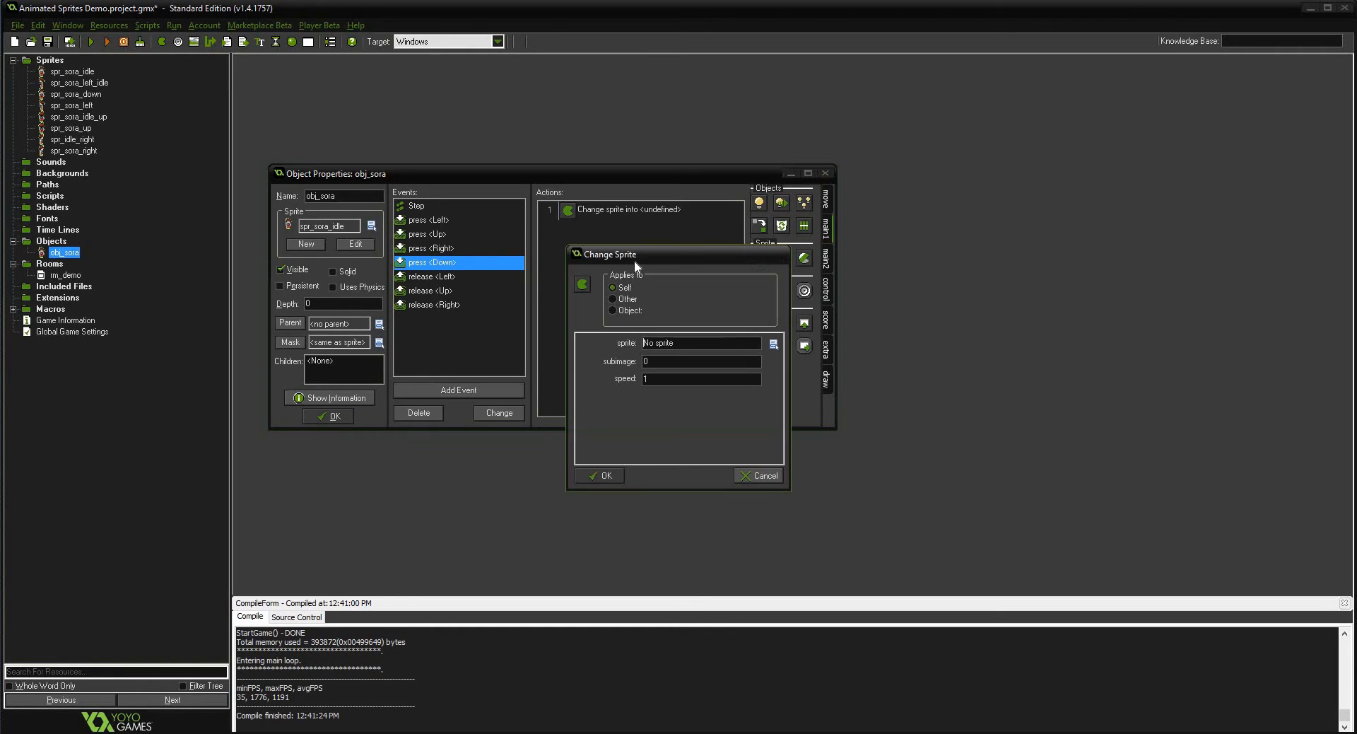
left_click(773, 343)
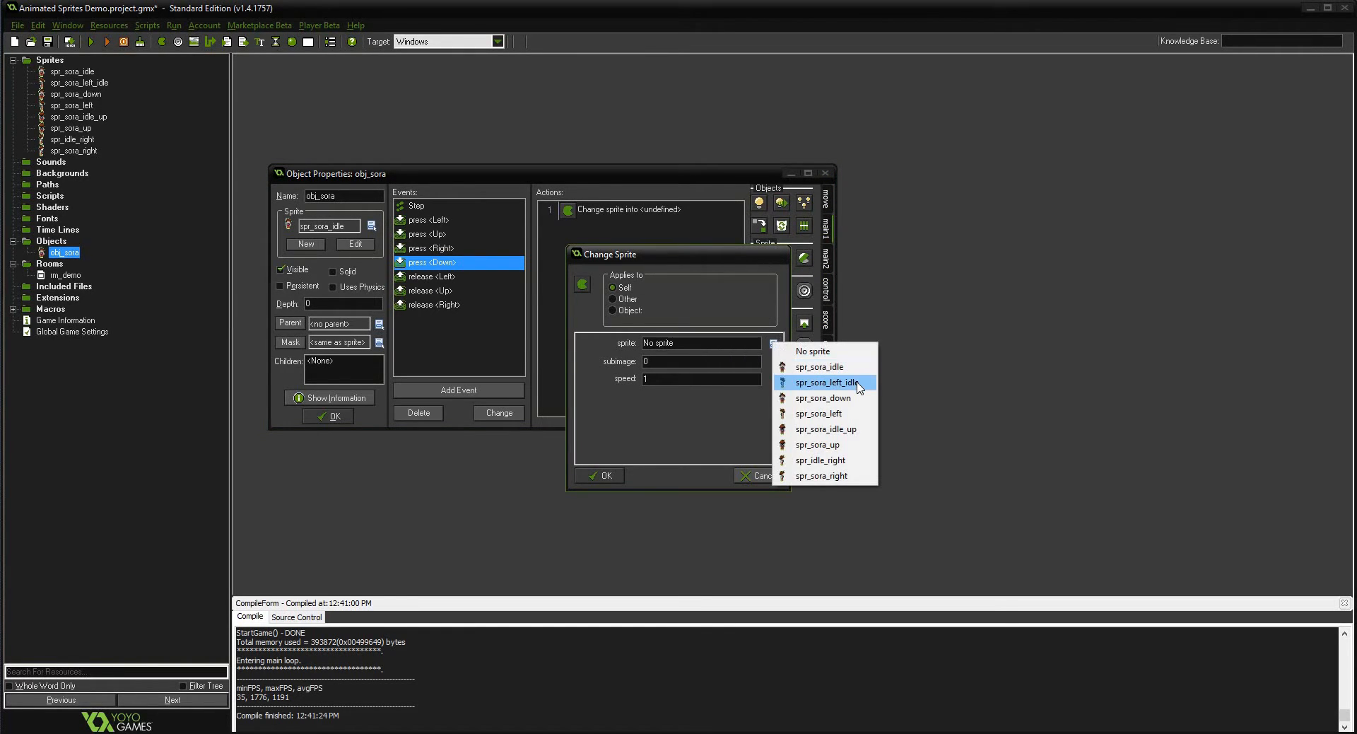
left_click(856, 400)
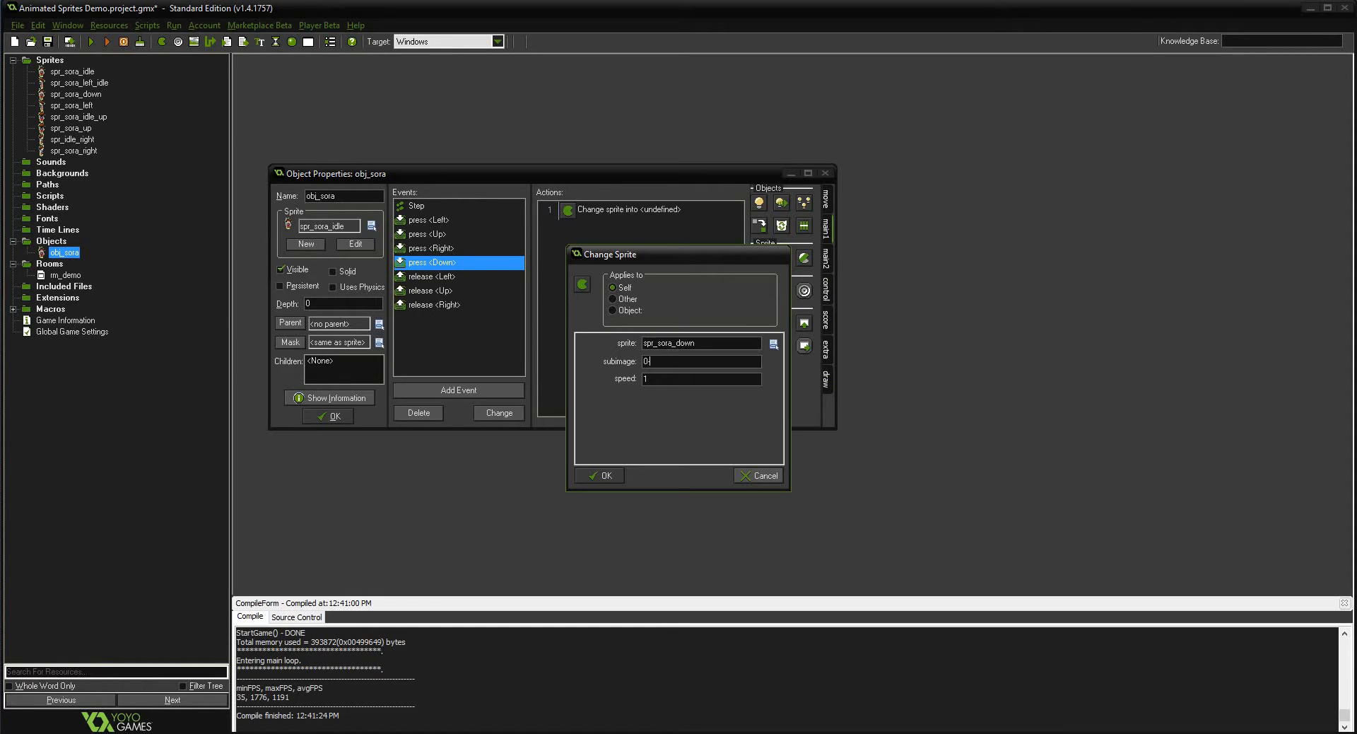
type("3")
type("6")
left_click(607, 475)
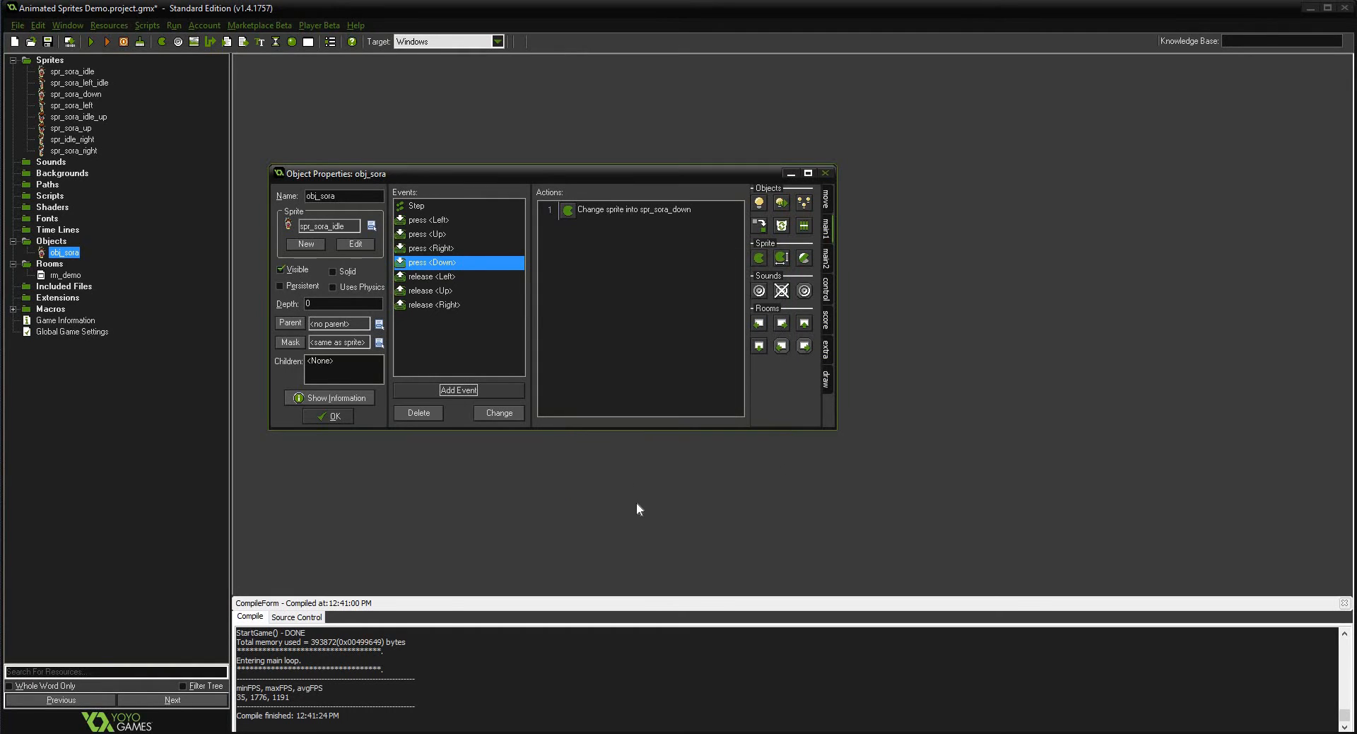
- Add a Move Fixed action with the downward direction and speed 1 to the <Down> press event
left_click(826, 198)
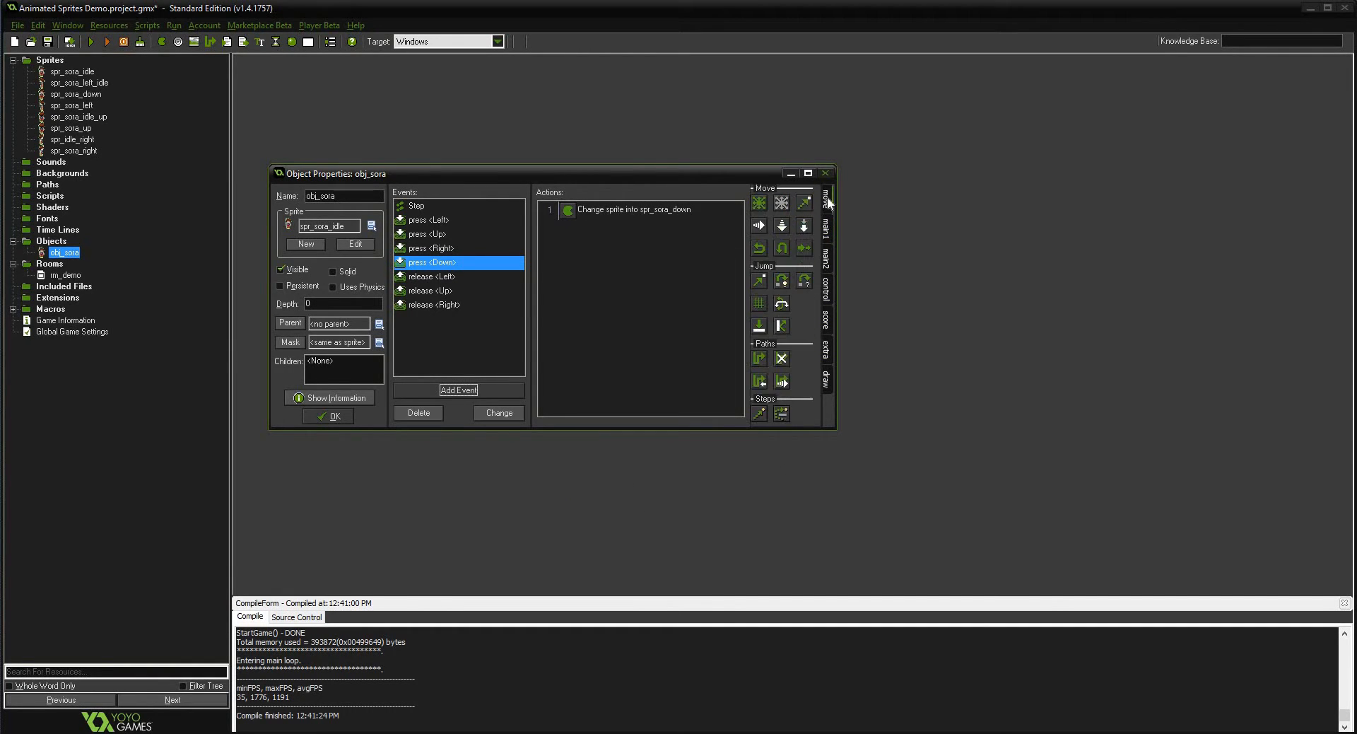
left_click_drag(760, 203, 643, 283)
left_click(668, 387)
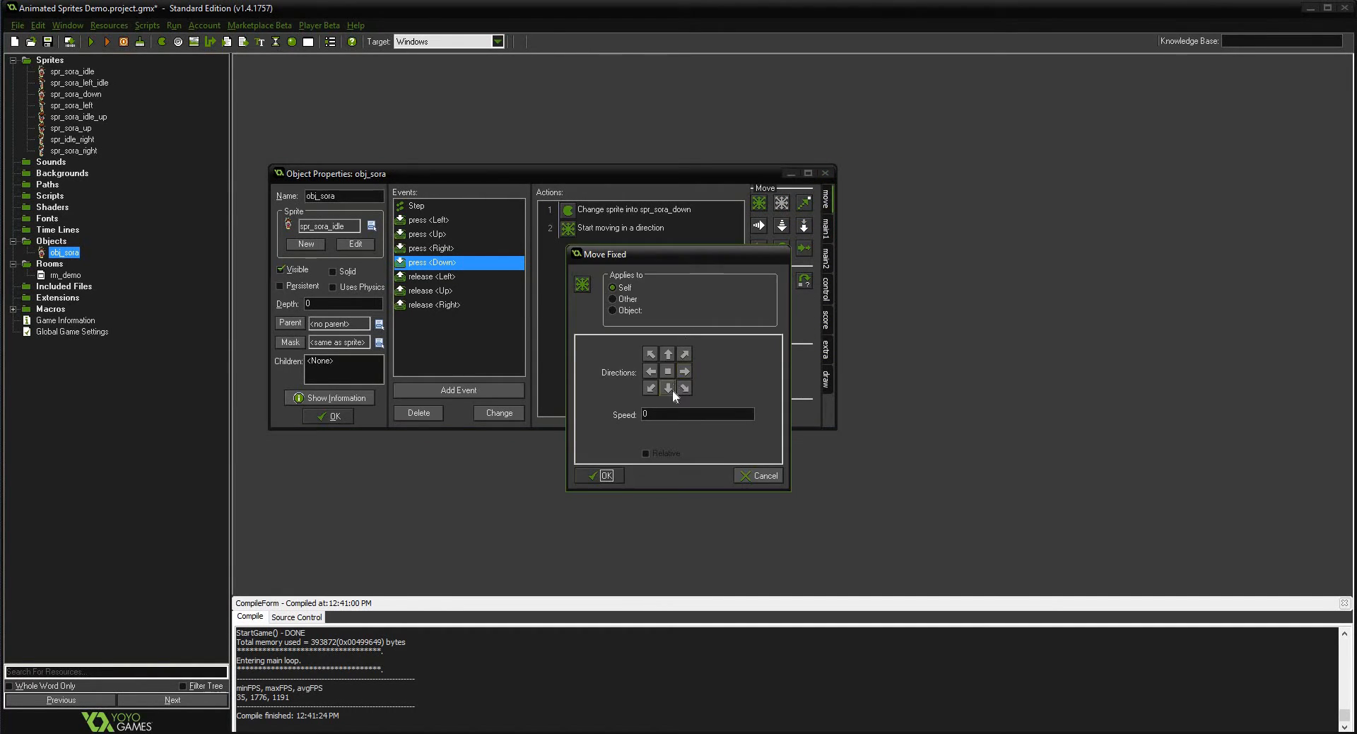
key("Tab")
type("1")
left_click(600, 475)
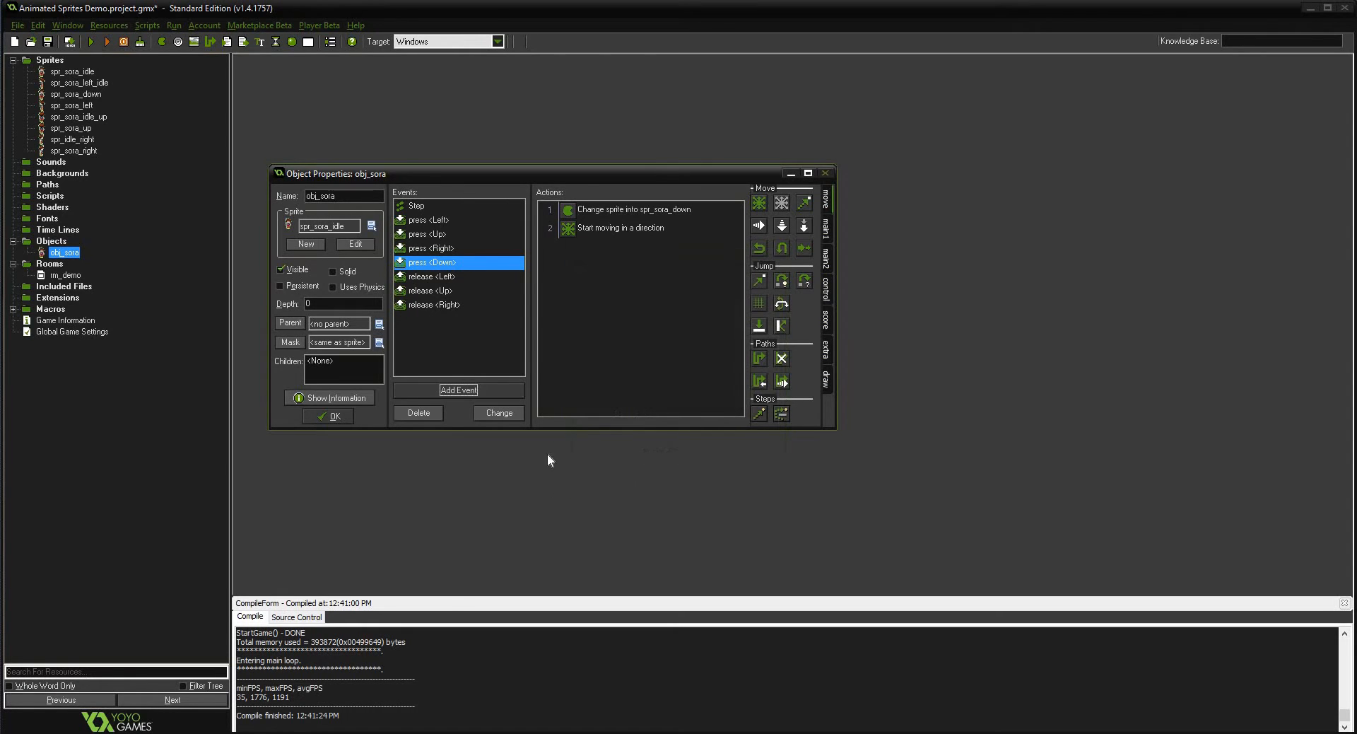
- Add a key release event for <Down> to obj_sora
left_click(471, 388)
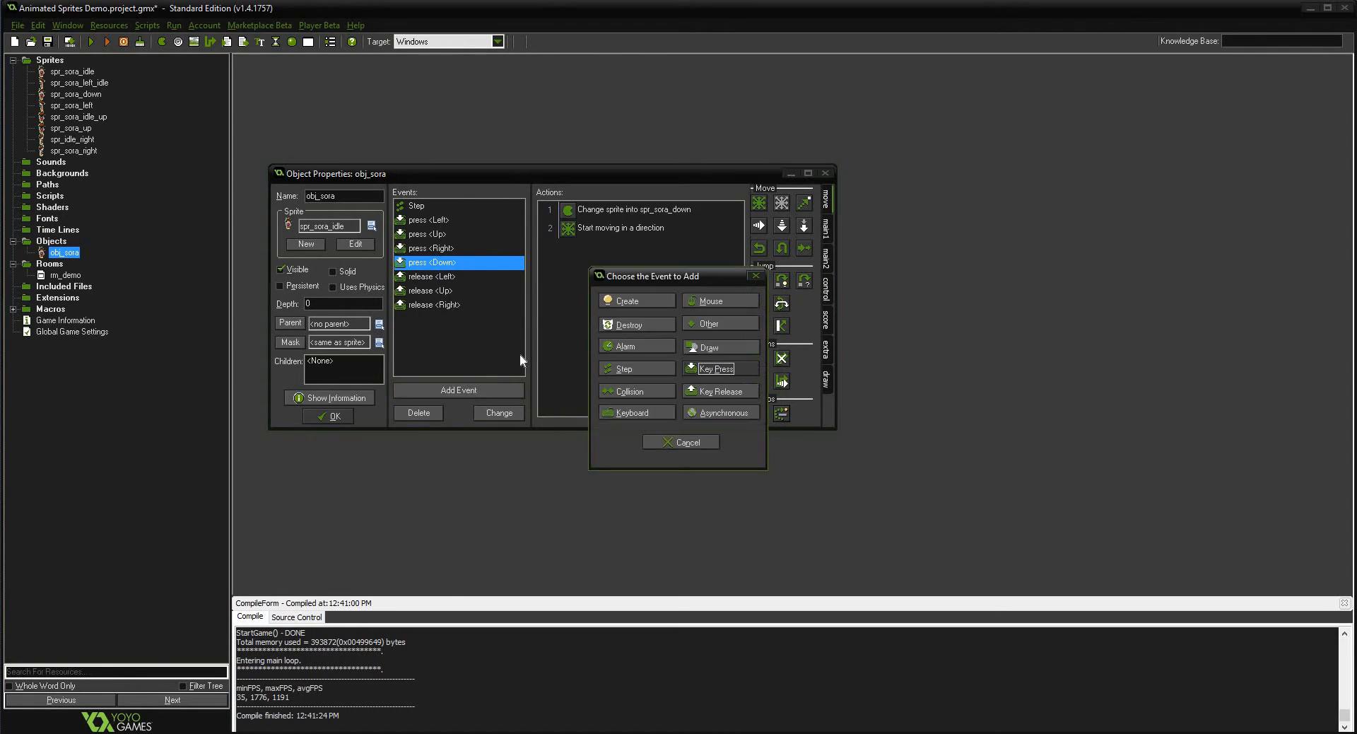
left_click(738, 393)
left_click(760, 487)
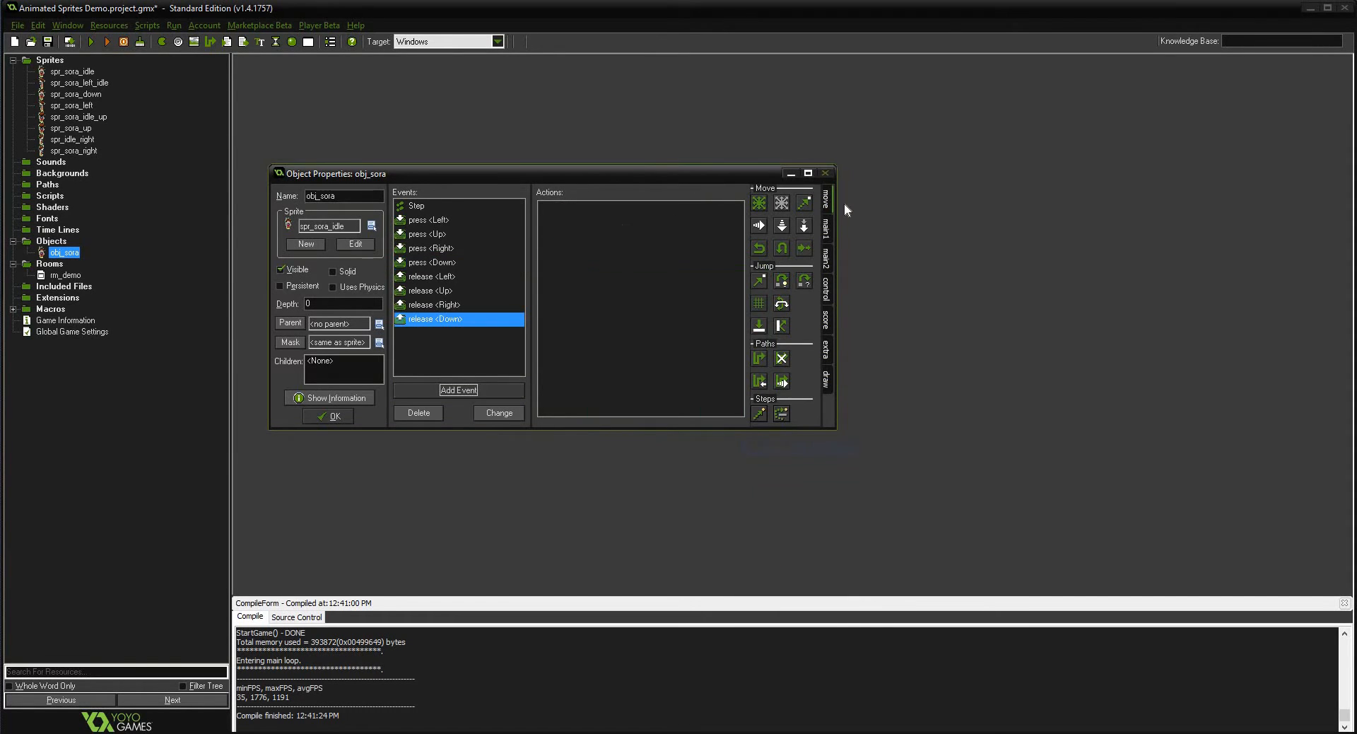
- Add a Change Sprite action to the <Down> release event using spr_sora_idle, keeping subimage 0 and speed 1
left_click(826, 262)
left_click_drag(804, 258, 626, 253)
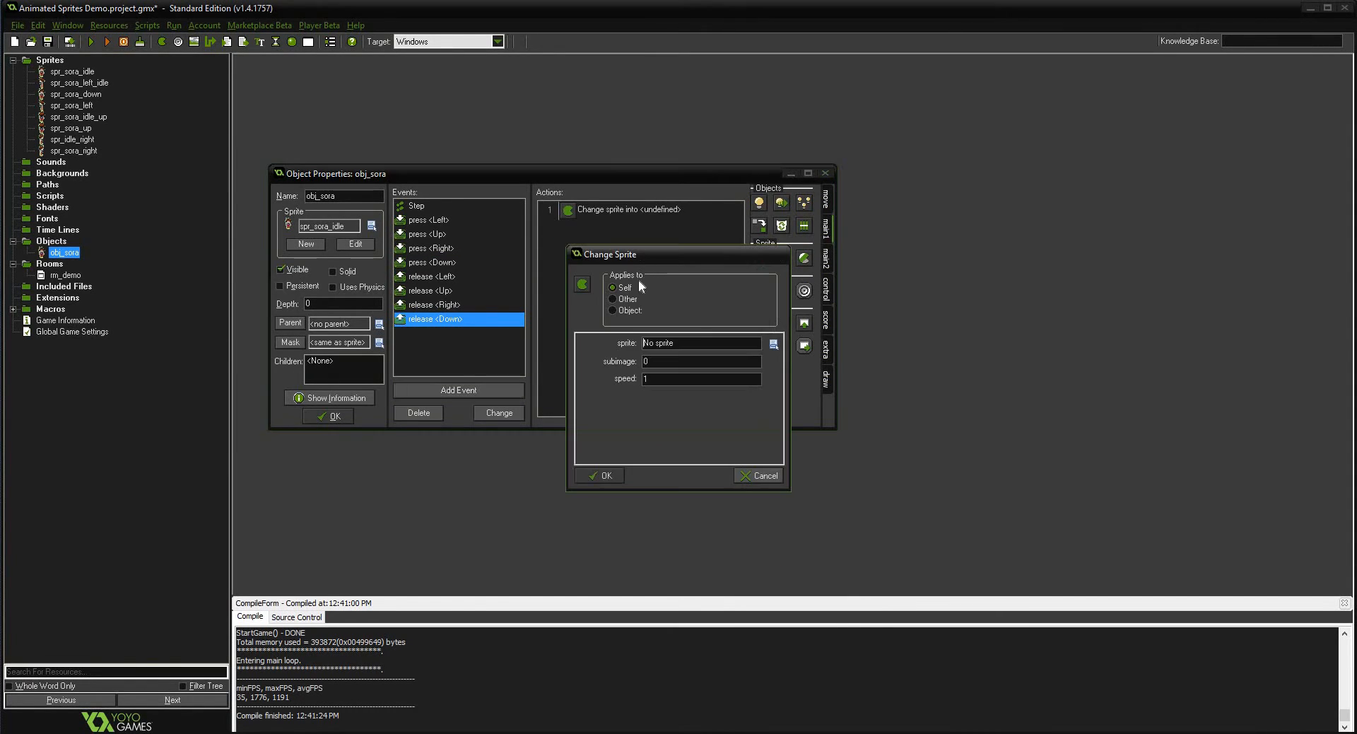
left_click(774, 344)
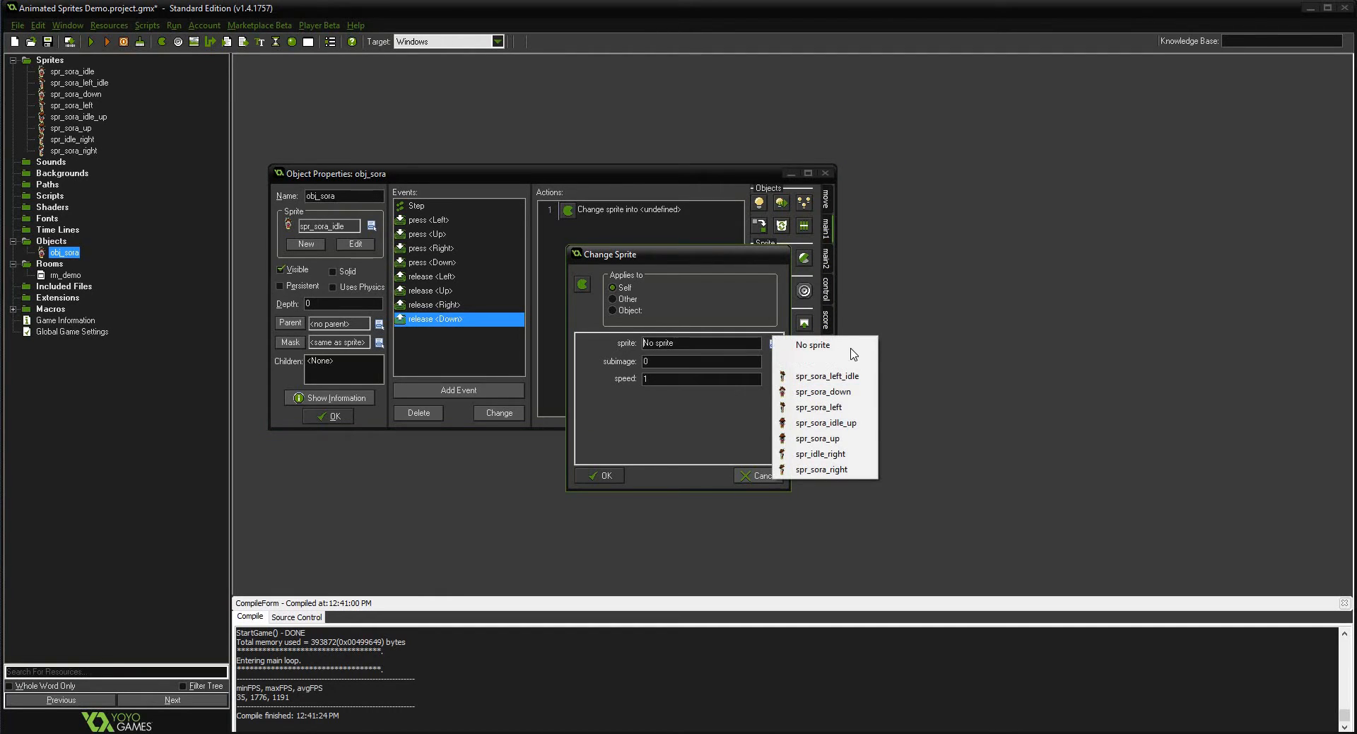
left_click(849, 362)
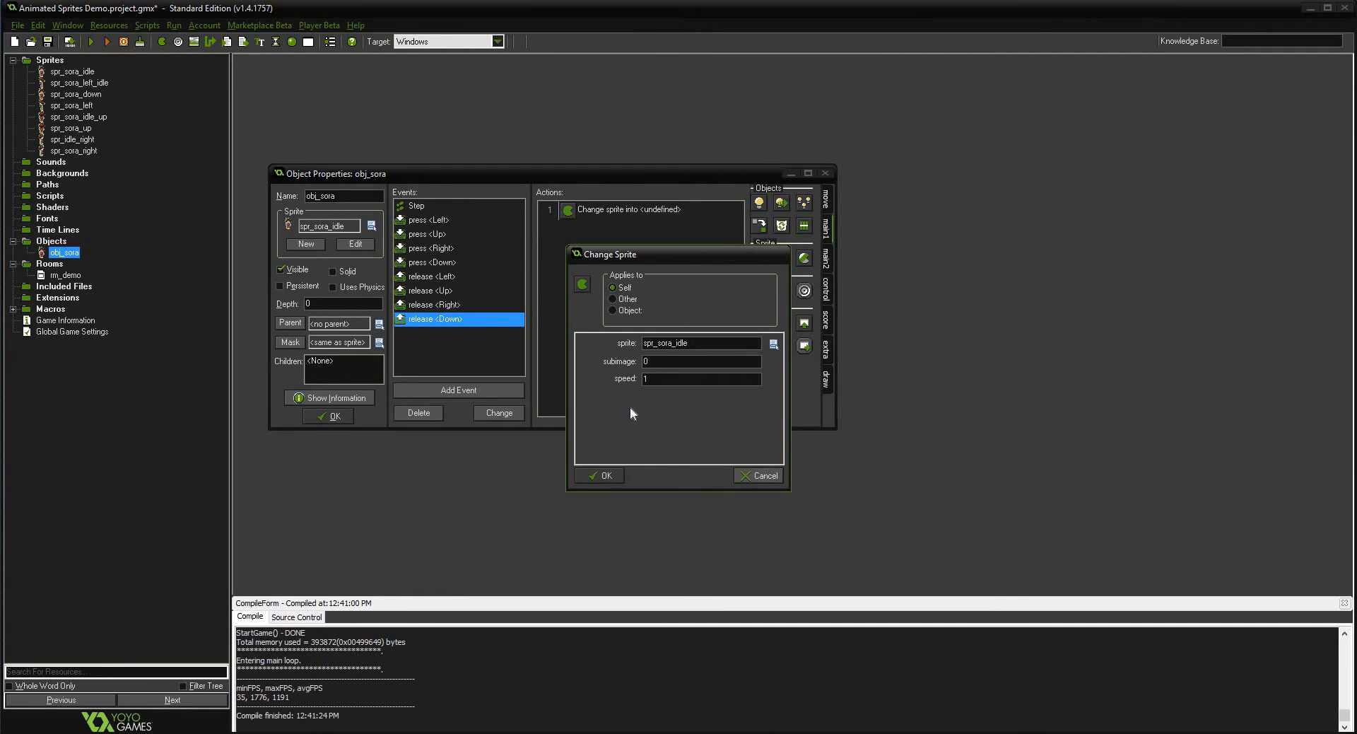
left_click(613, 478)
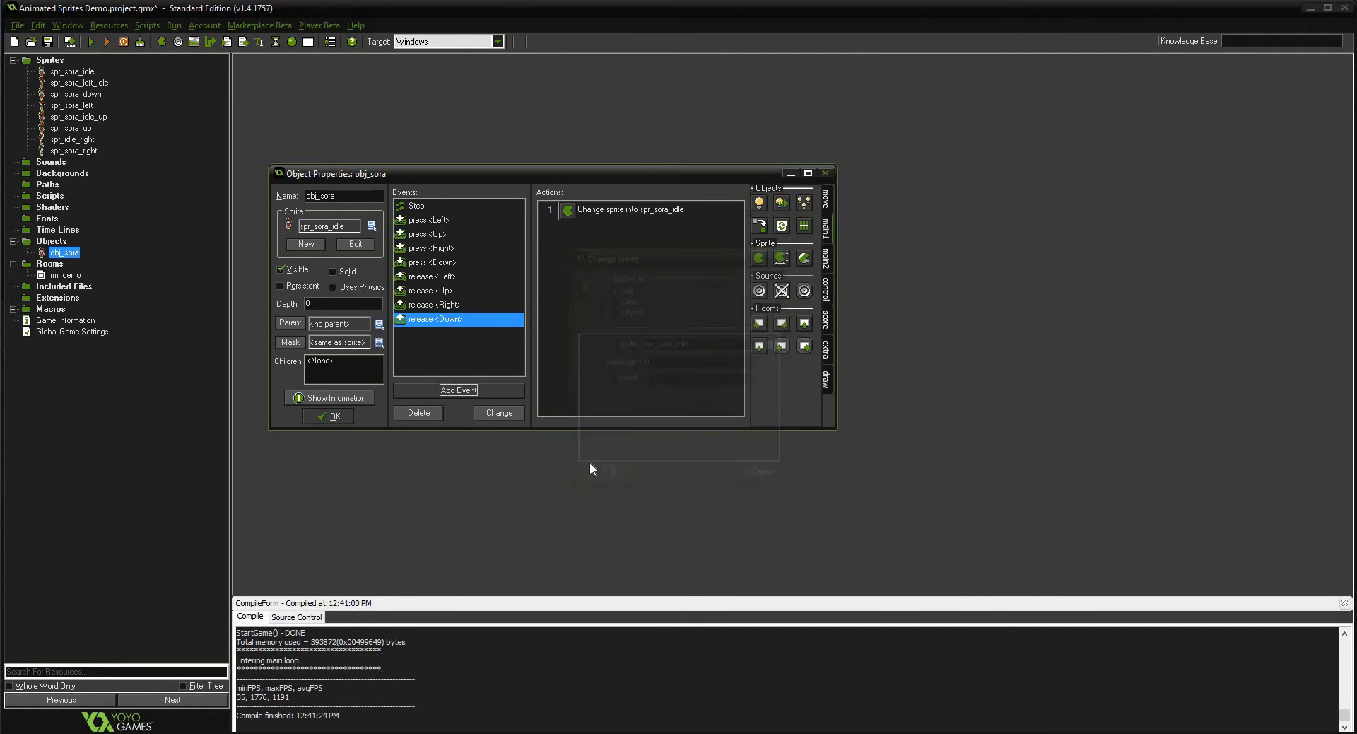
- Add a Move Fixed action with the central stop direction and speed 0 to the <Down> release event
left_click(827, 200)
left_click_drag(759, 203, 607, 266)
left_click(668, 371)
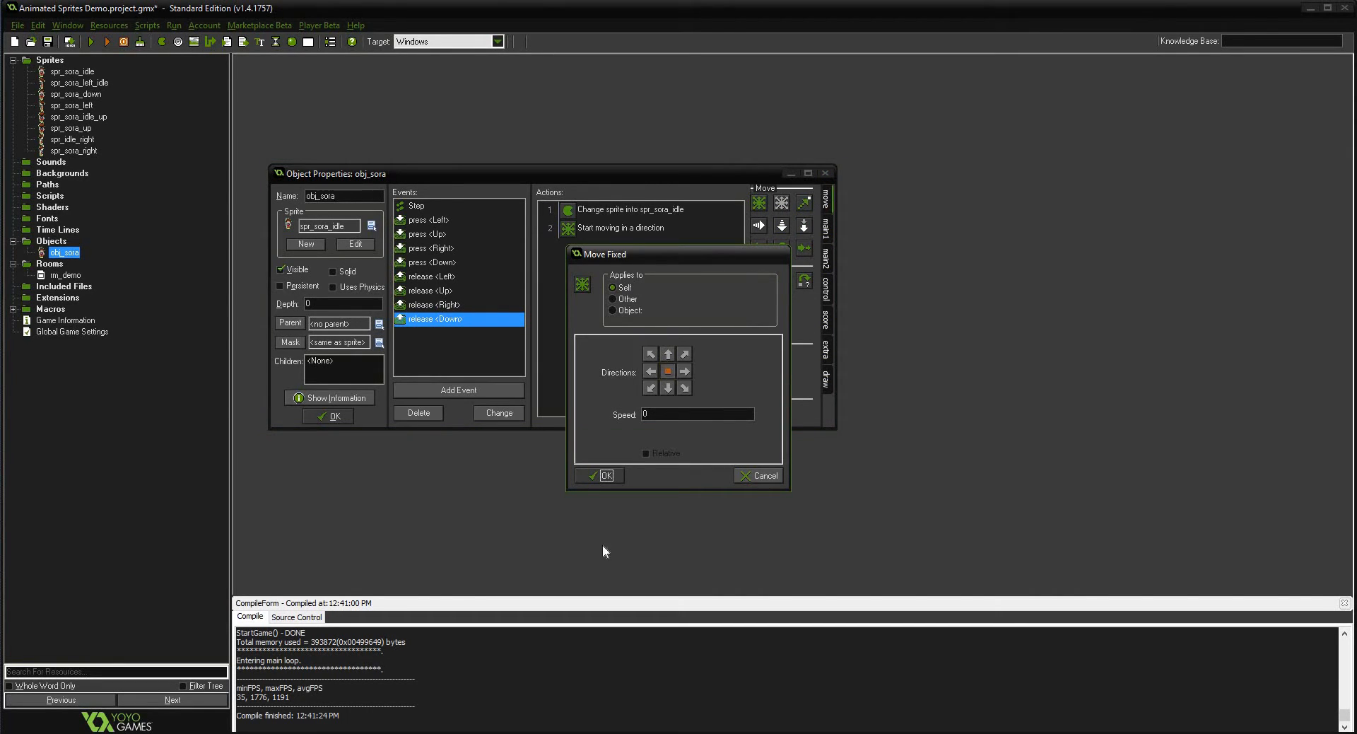
left_click(605, 476)
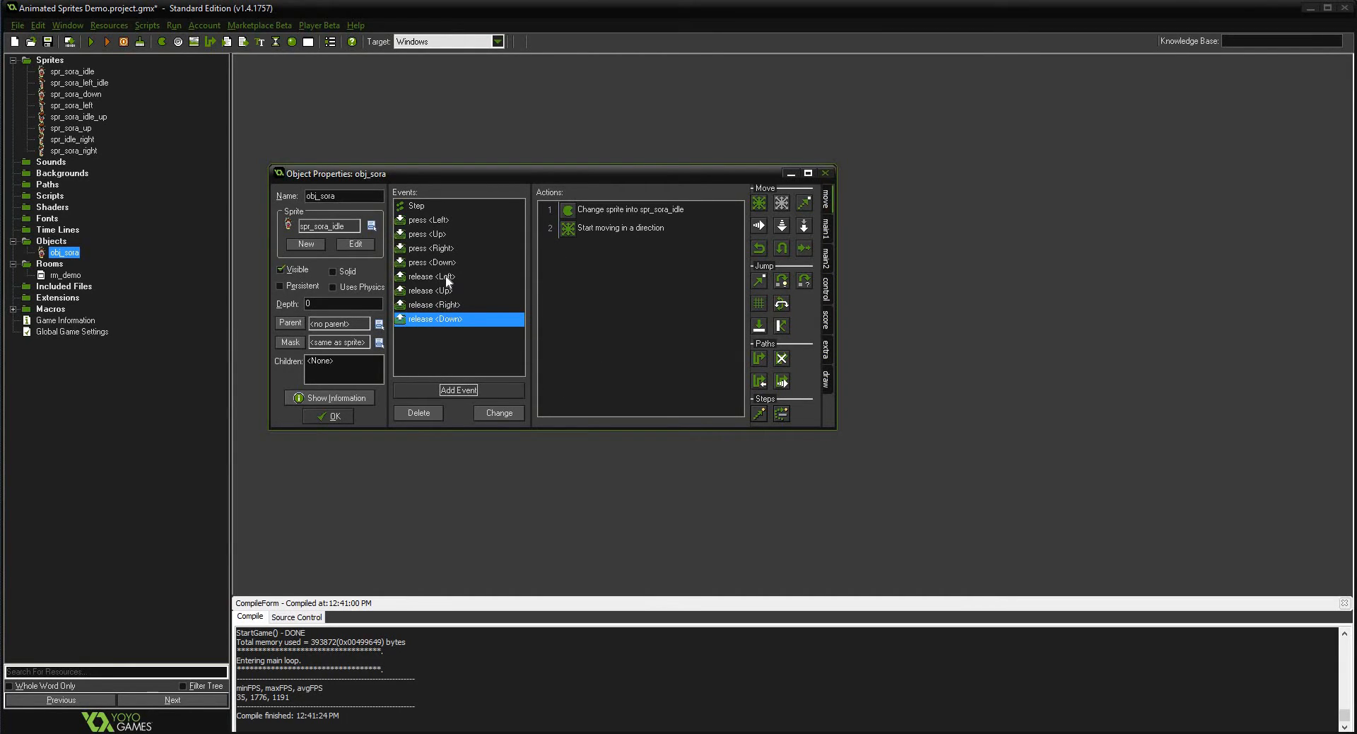
- Accept the changes to obj_sora and save the project
left_click(335, 415)
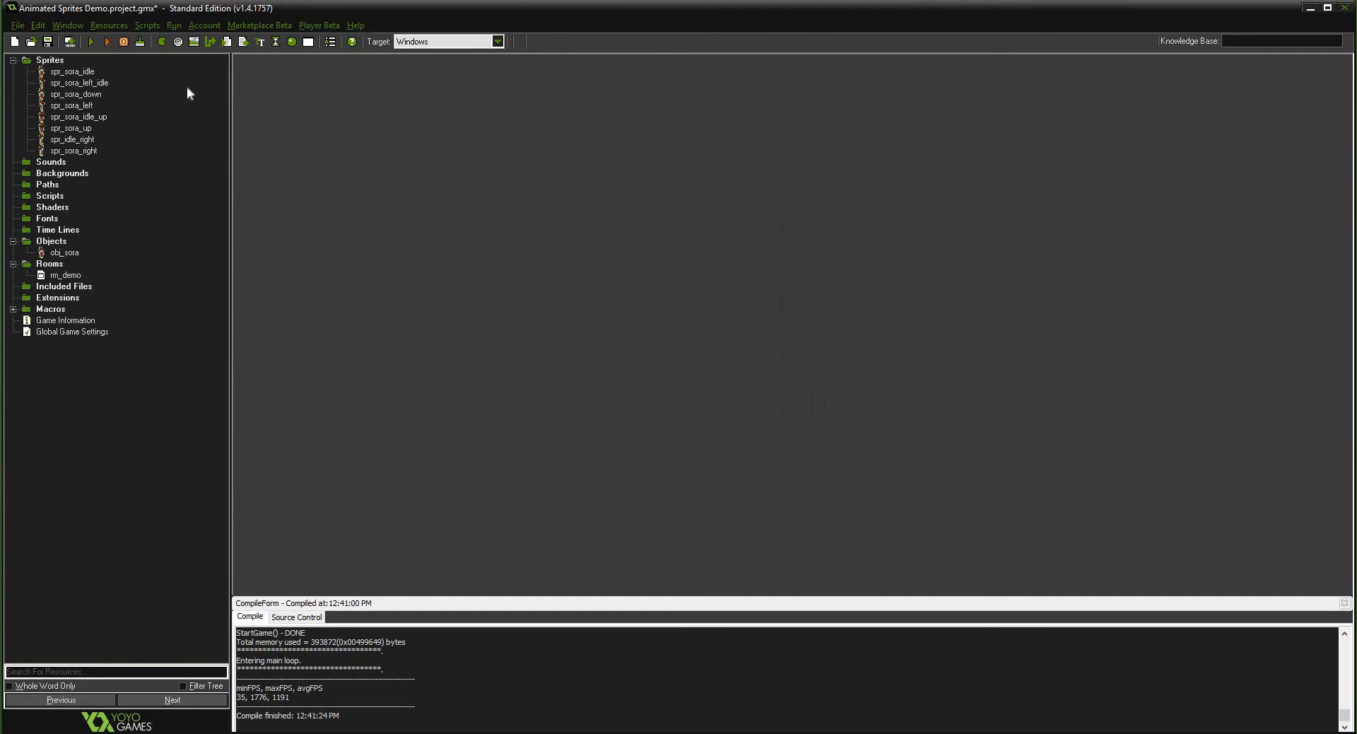
left_click(48, 42)
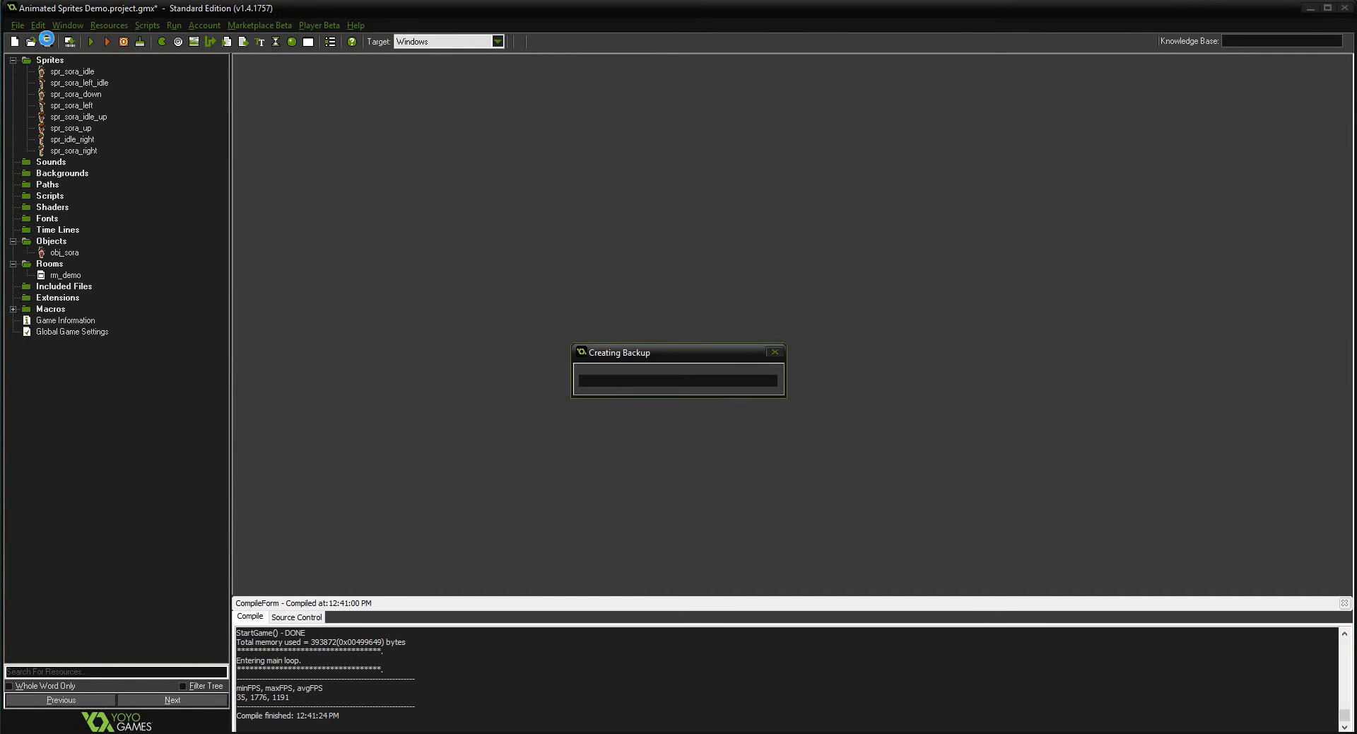
- Run the game and test Sora's walking and idle sprites in all four directions, ending with the game window closed
left_click(91, 42)
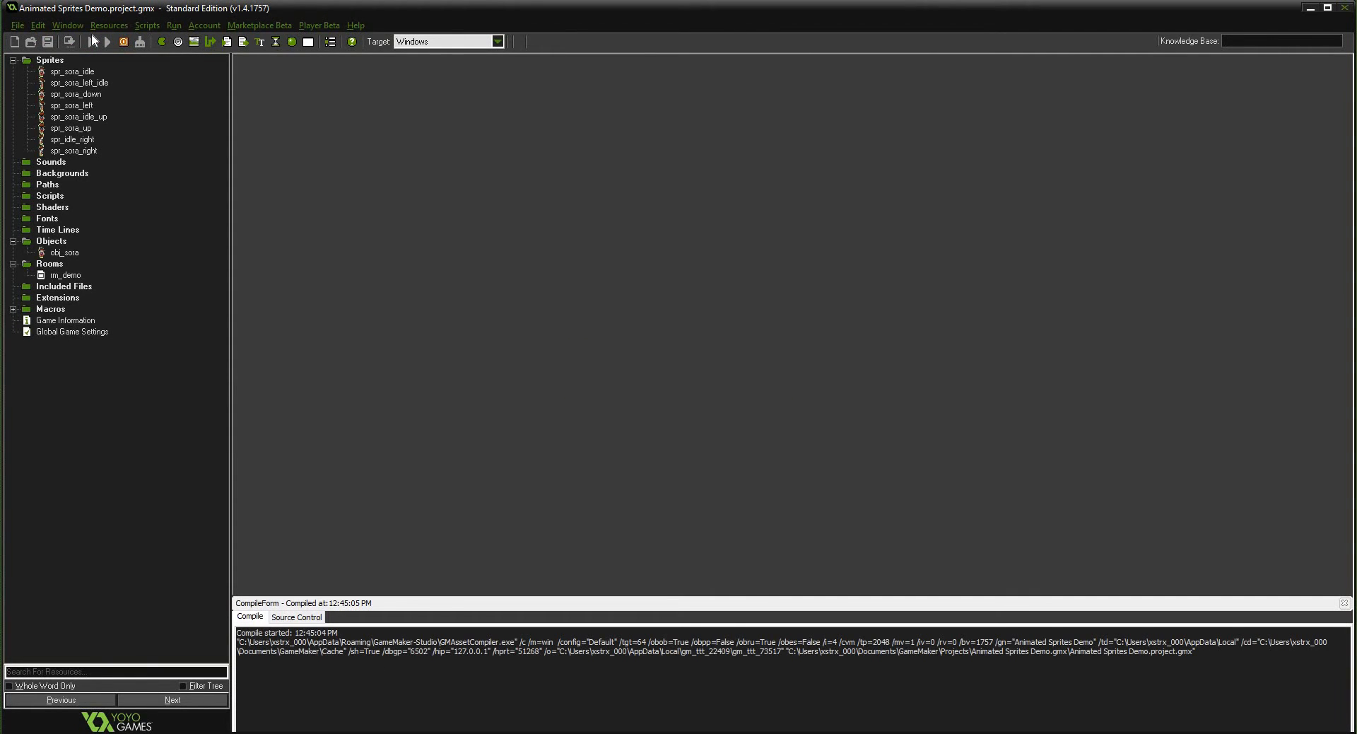
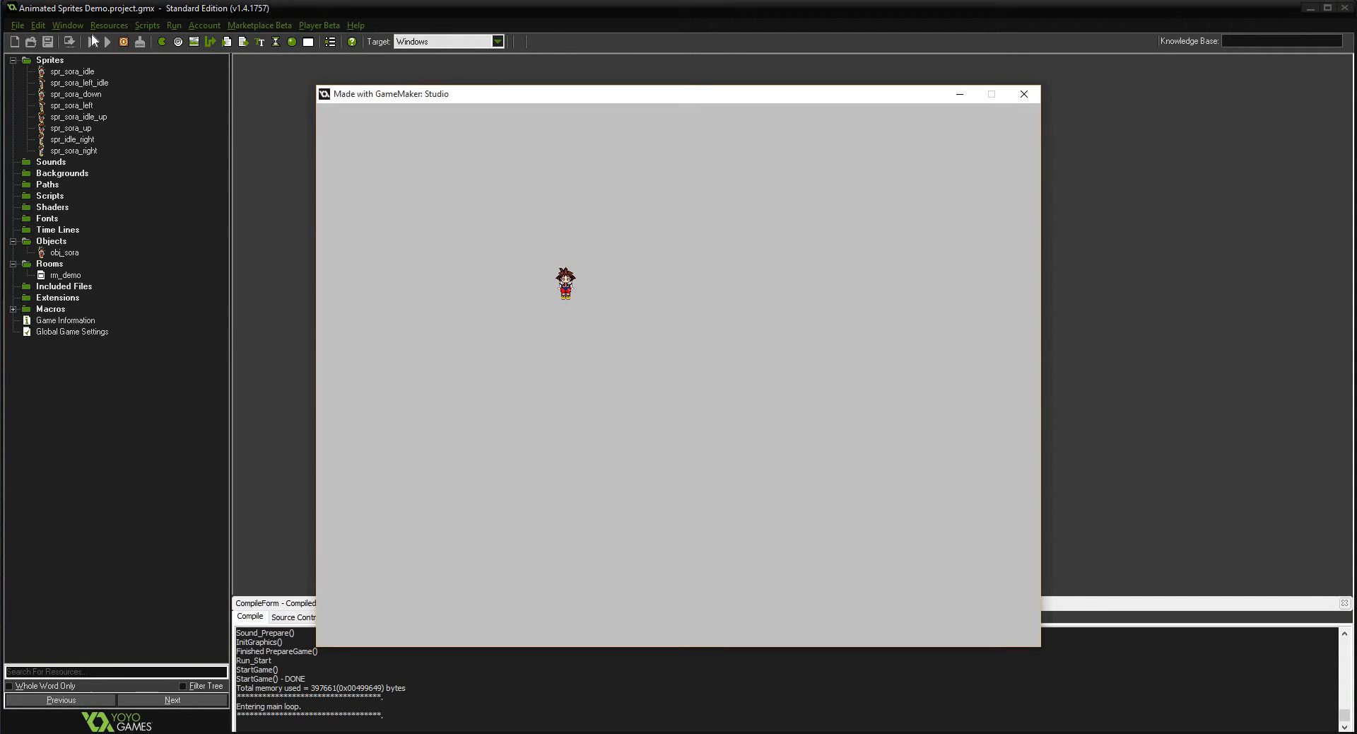
key("Down")
key("Right")
key("Up")
key("Left")
key("Right")
left_click(1024, 94)
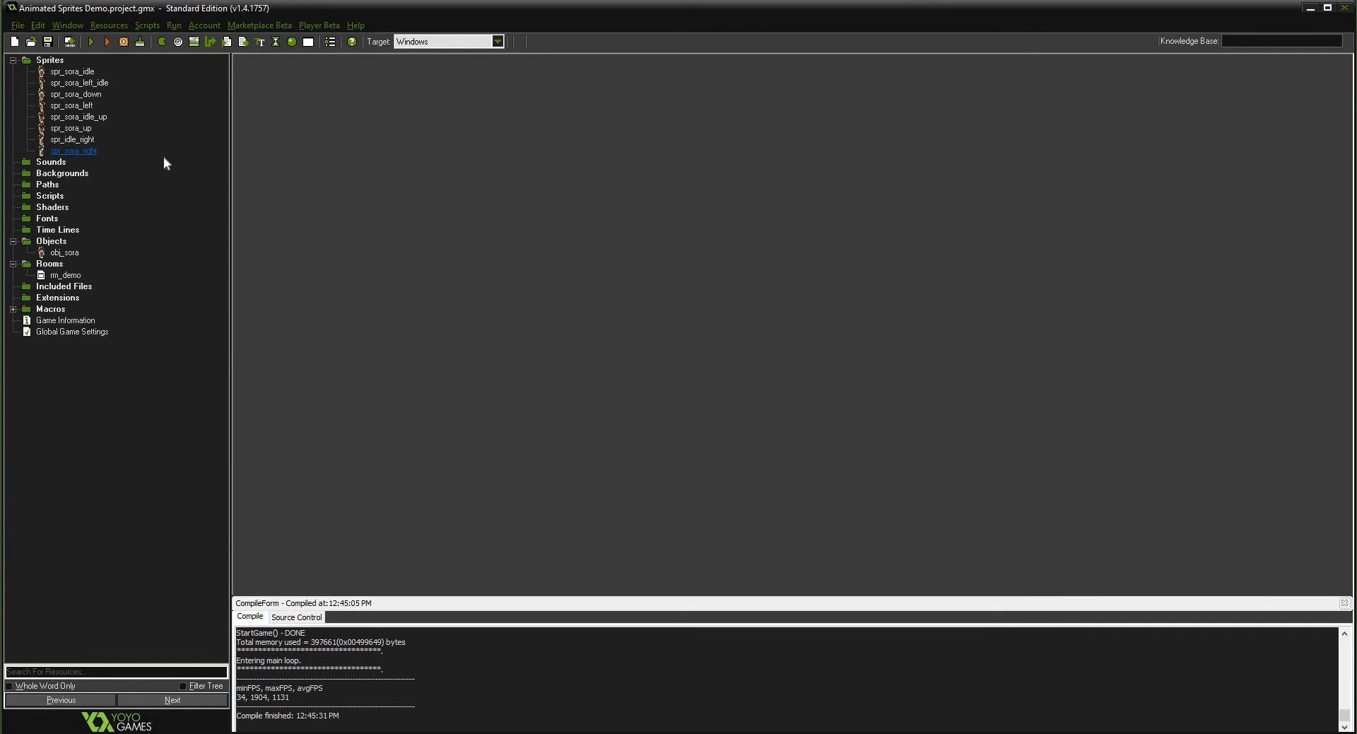
- Change the sprite in the press <Right> event's Change Sprite action of obj_sora to spr_sora_right
double_click(65, 252)
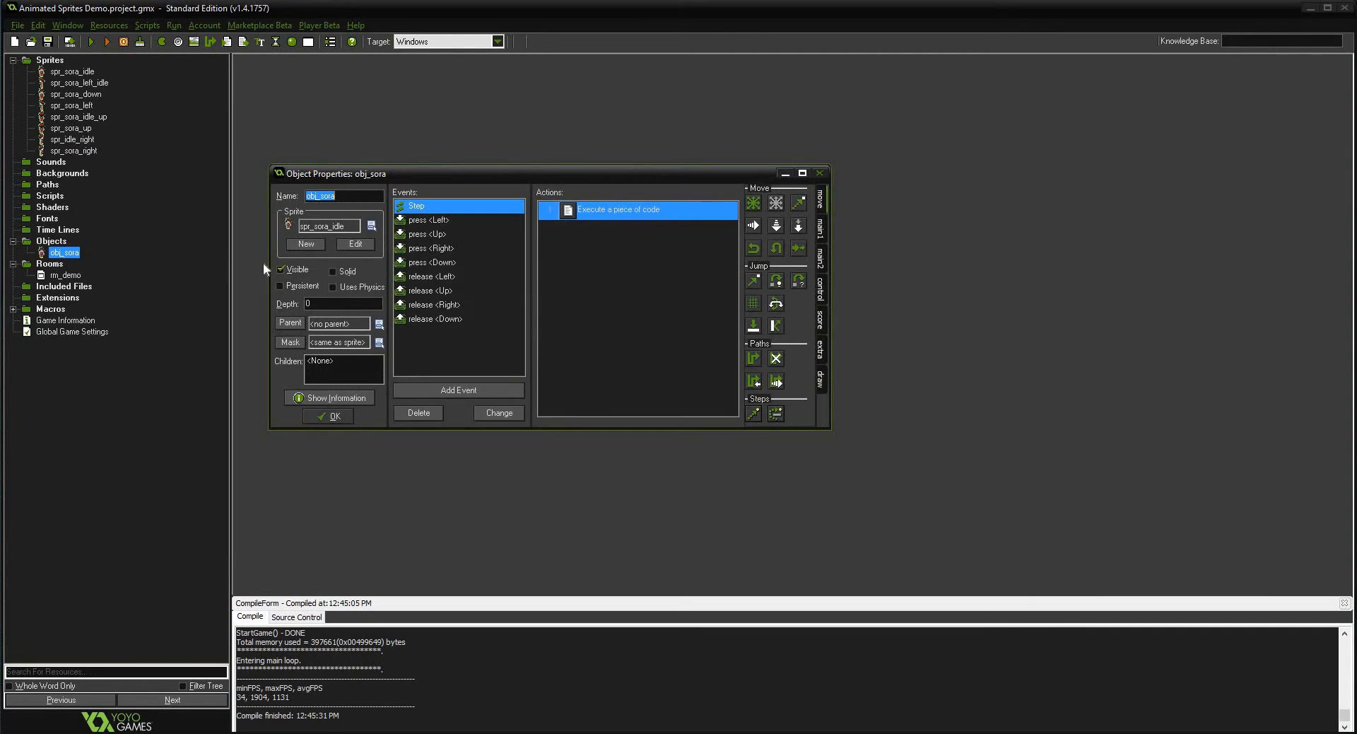
left_click(435, 248)
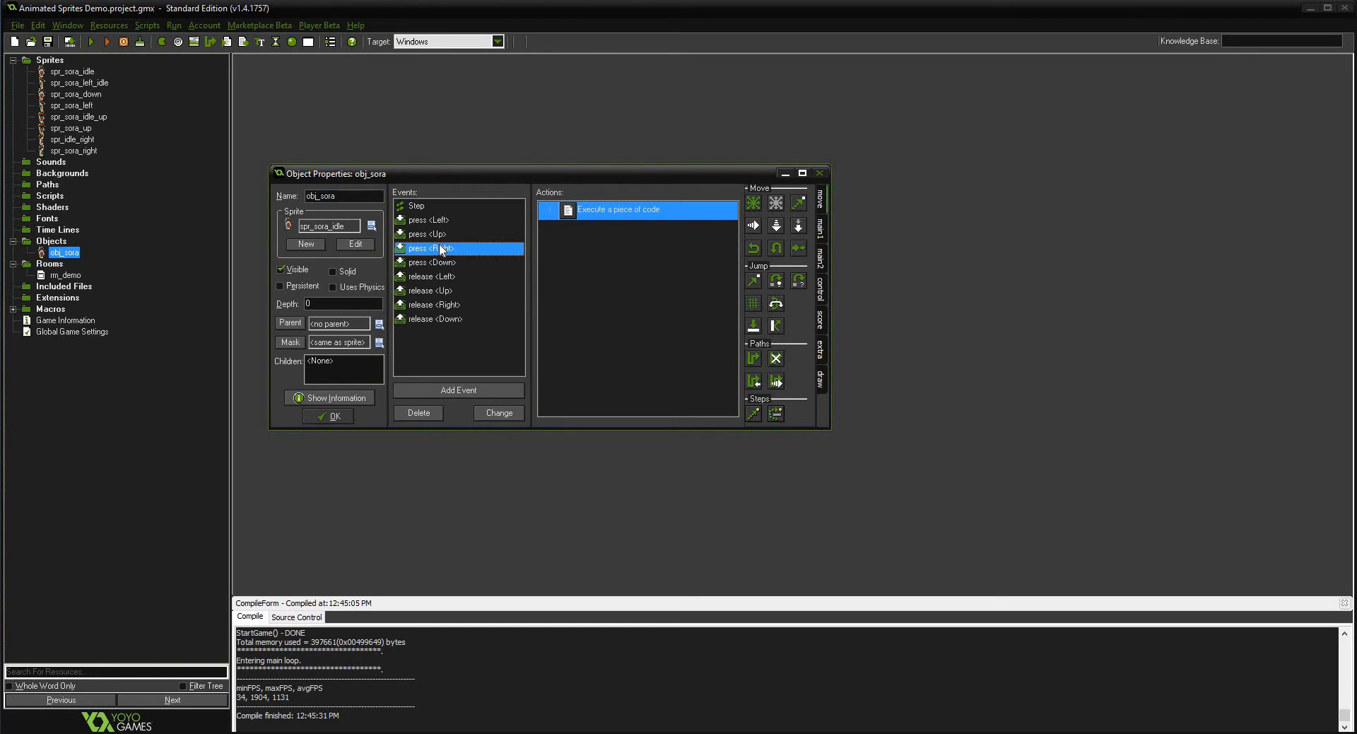
double_click(657, 211)
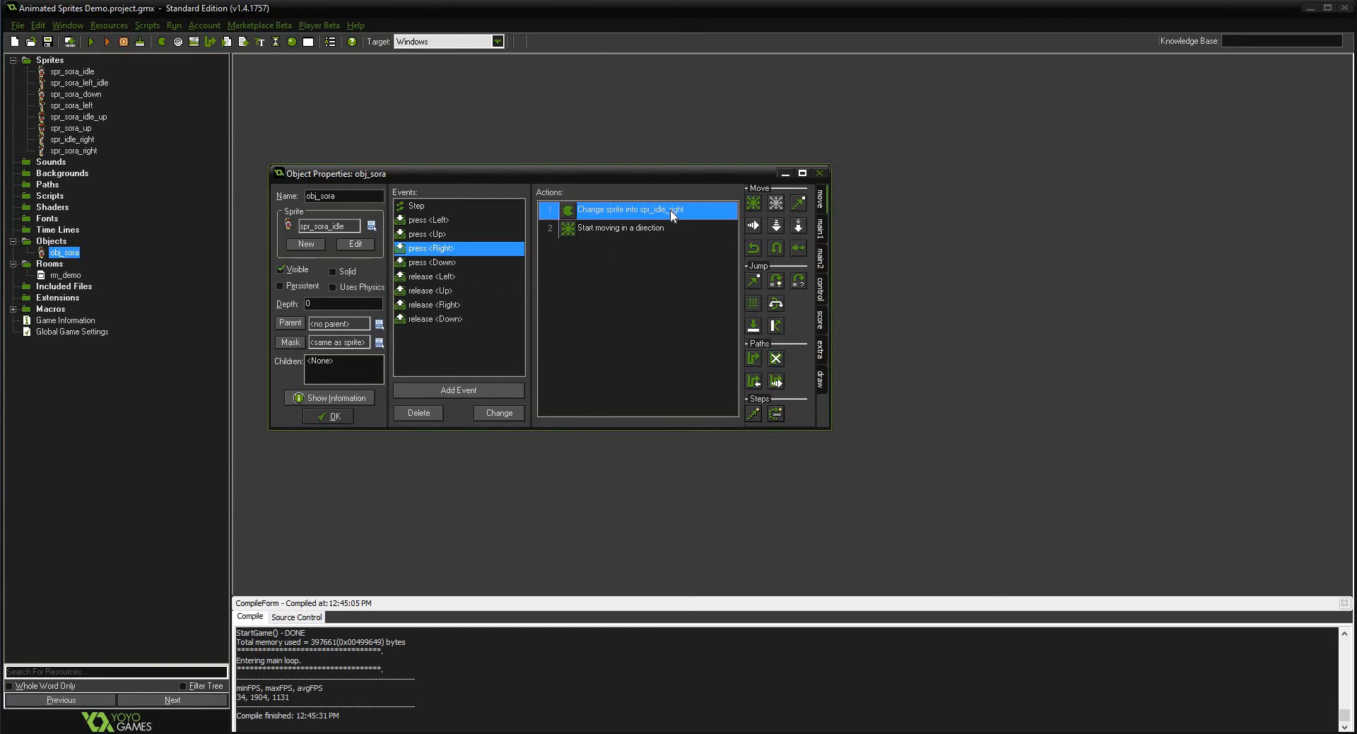
left_click(774, 344)
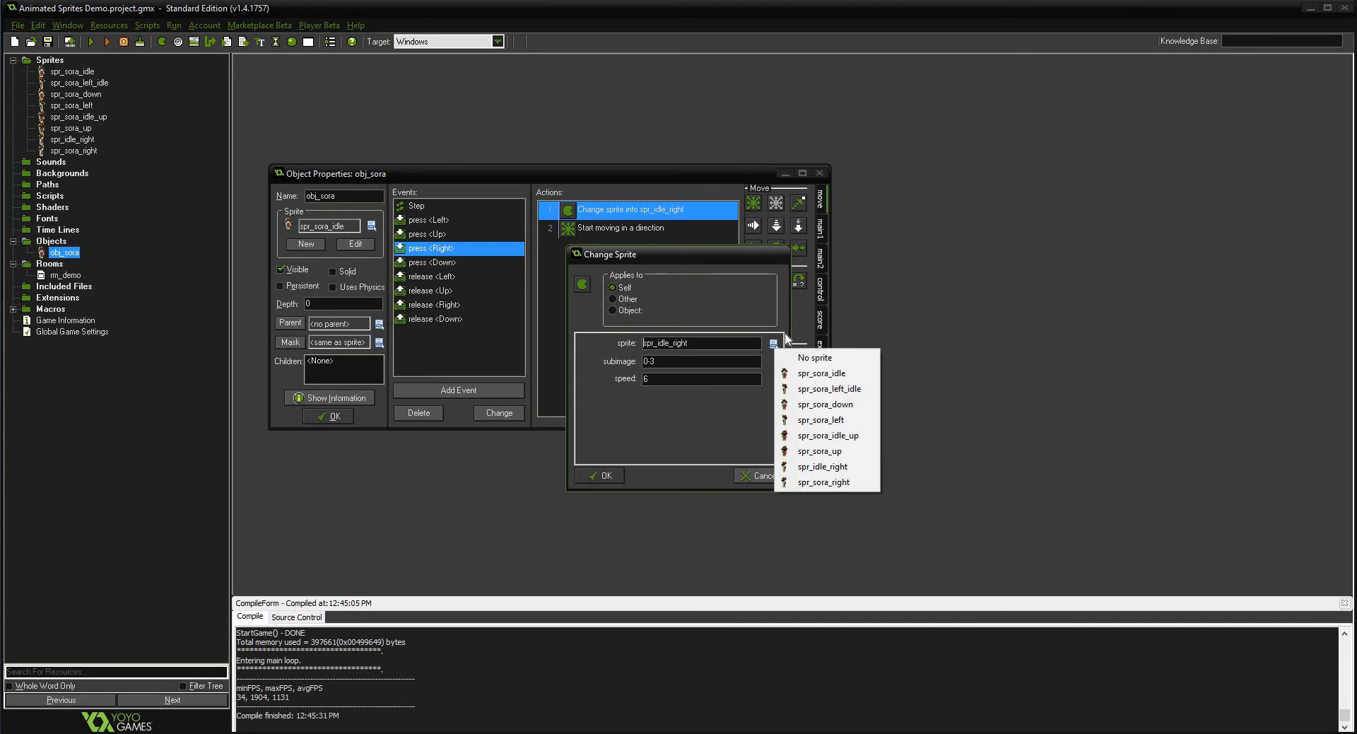
left_click(848, 484)
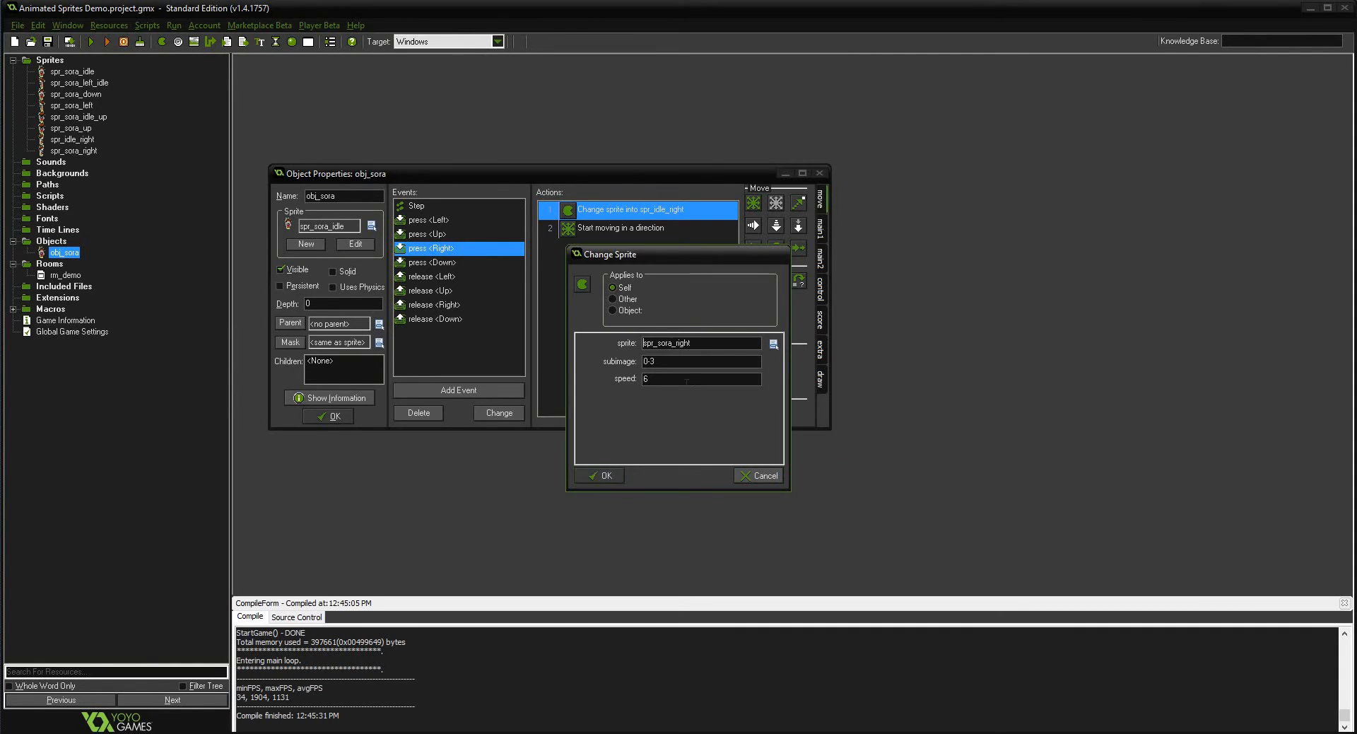
left_click(591, 476)
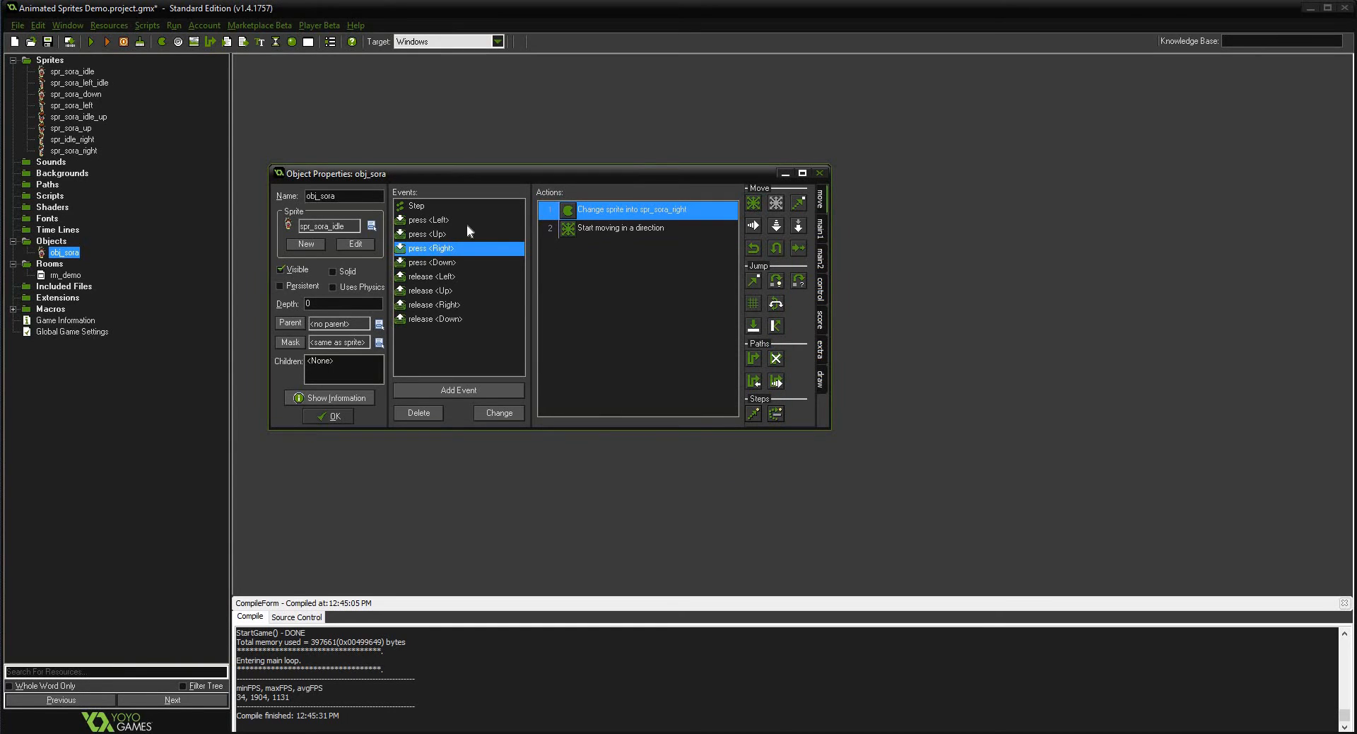
- Check the direction and speed of the Move Fixed actions in obj_sora's four press events, and accept the object's changes
left_click(424, 220)
double_click(601, 228)
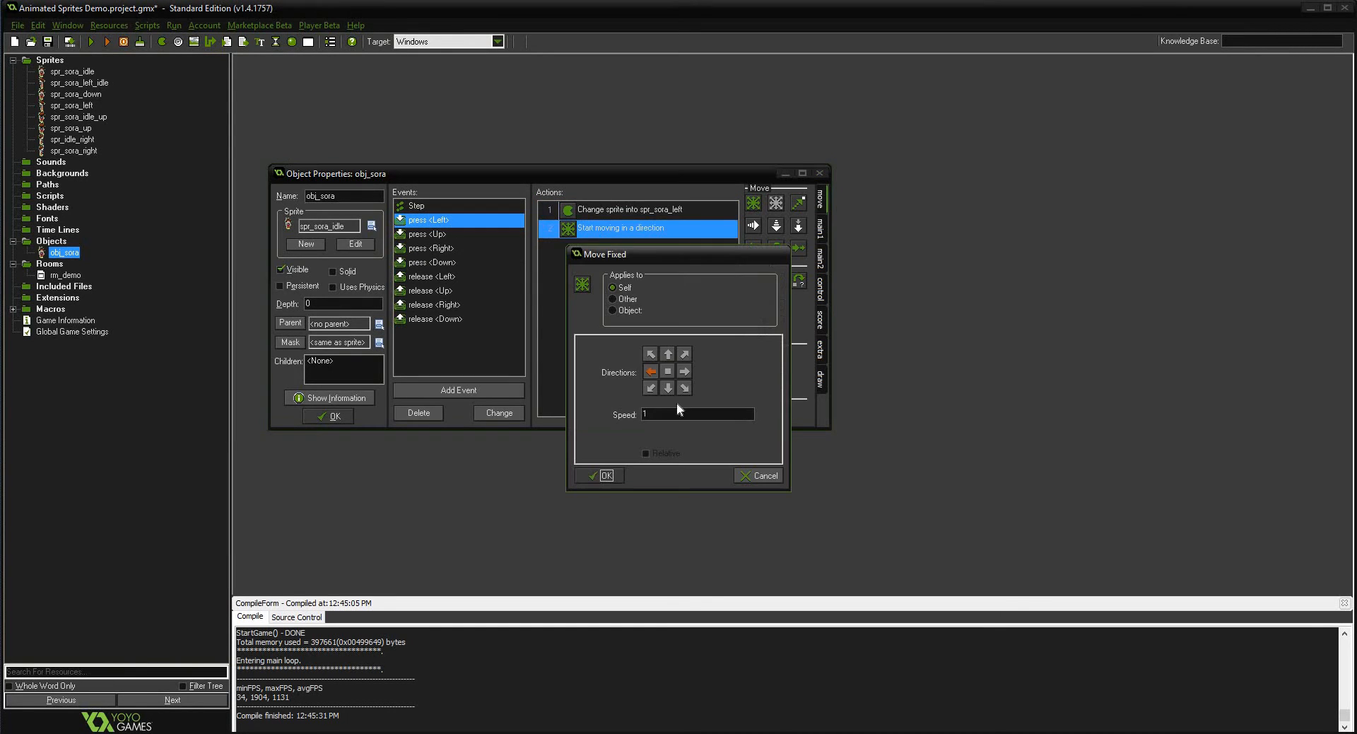
left_click(596, 470)
left_click(427, 234)
left_click(598, 229)
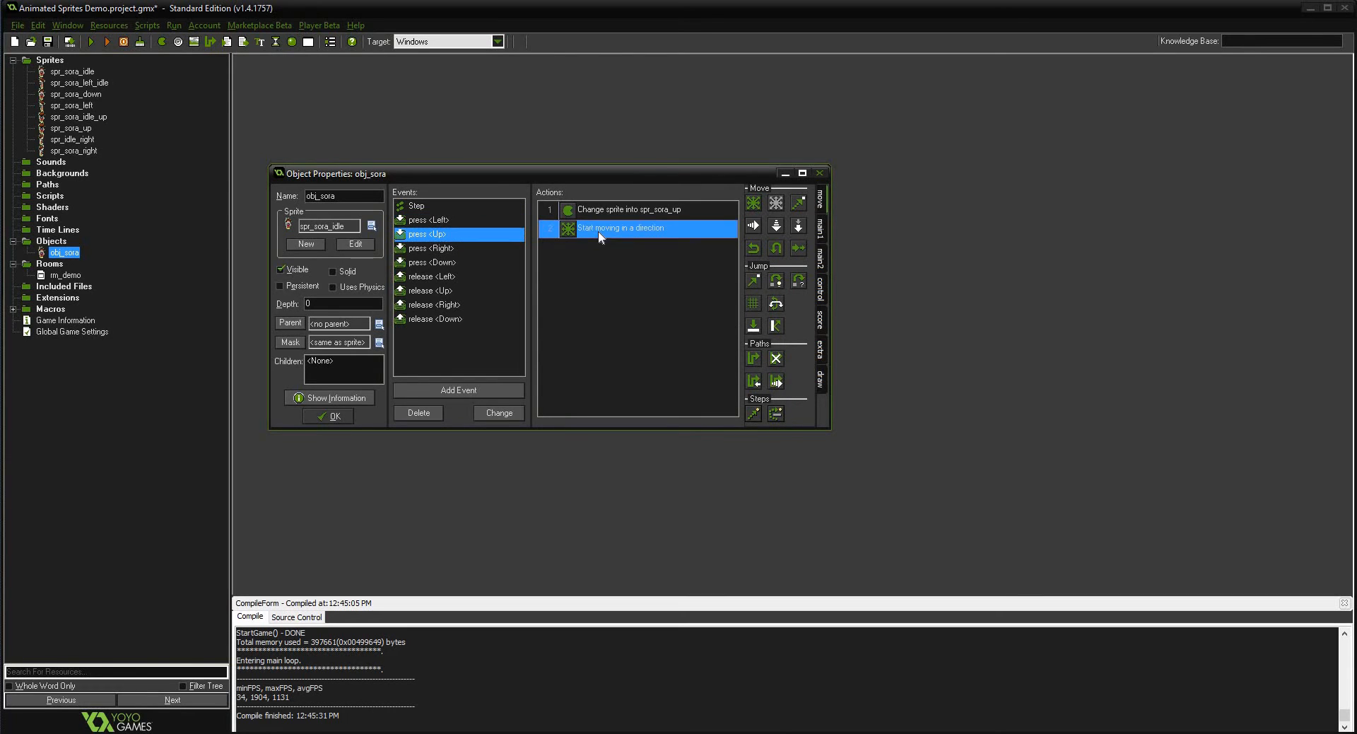
double_click(598, 231)
left_click(608, 473)
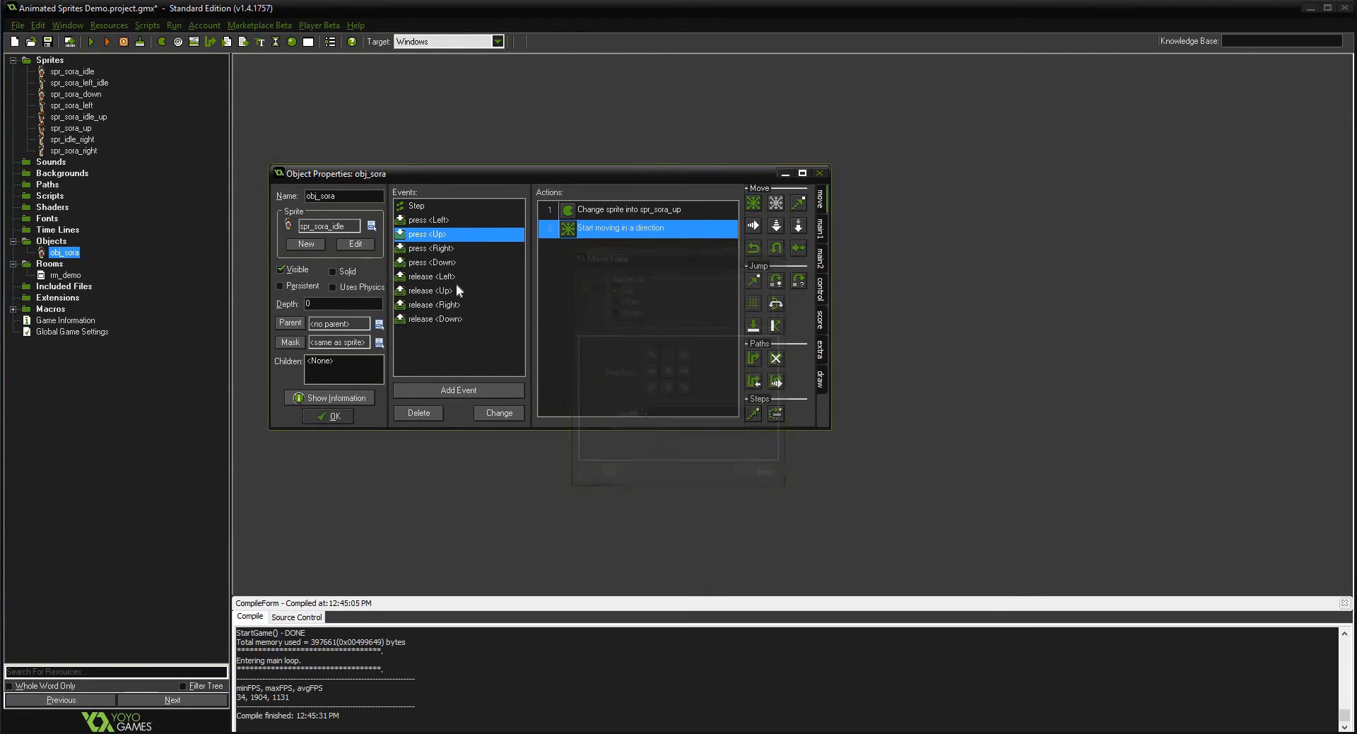
left_click(443, 248)
double_click(634, 229)
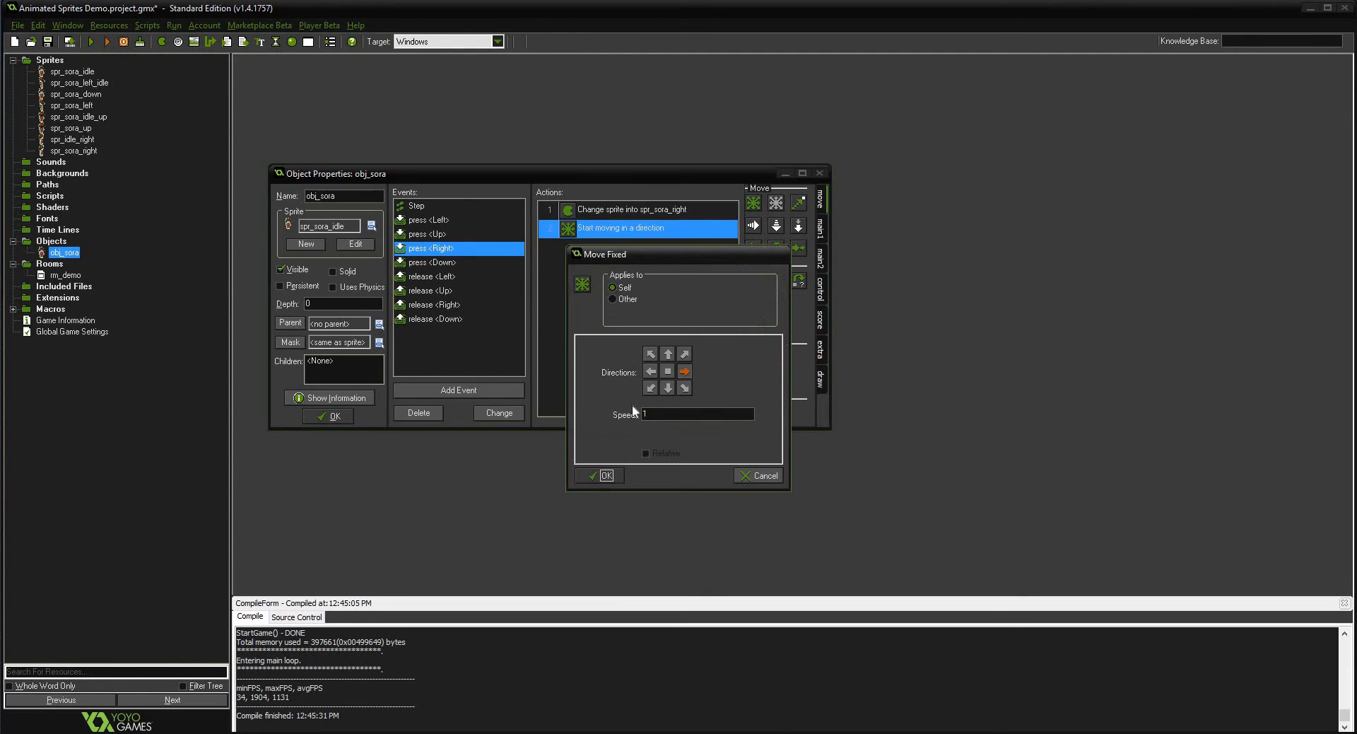
left_click(607, 474)
left_click(431, 262)
double_click(632, 227)
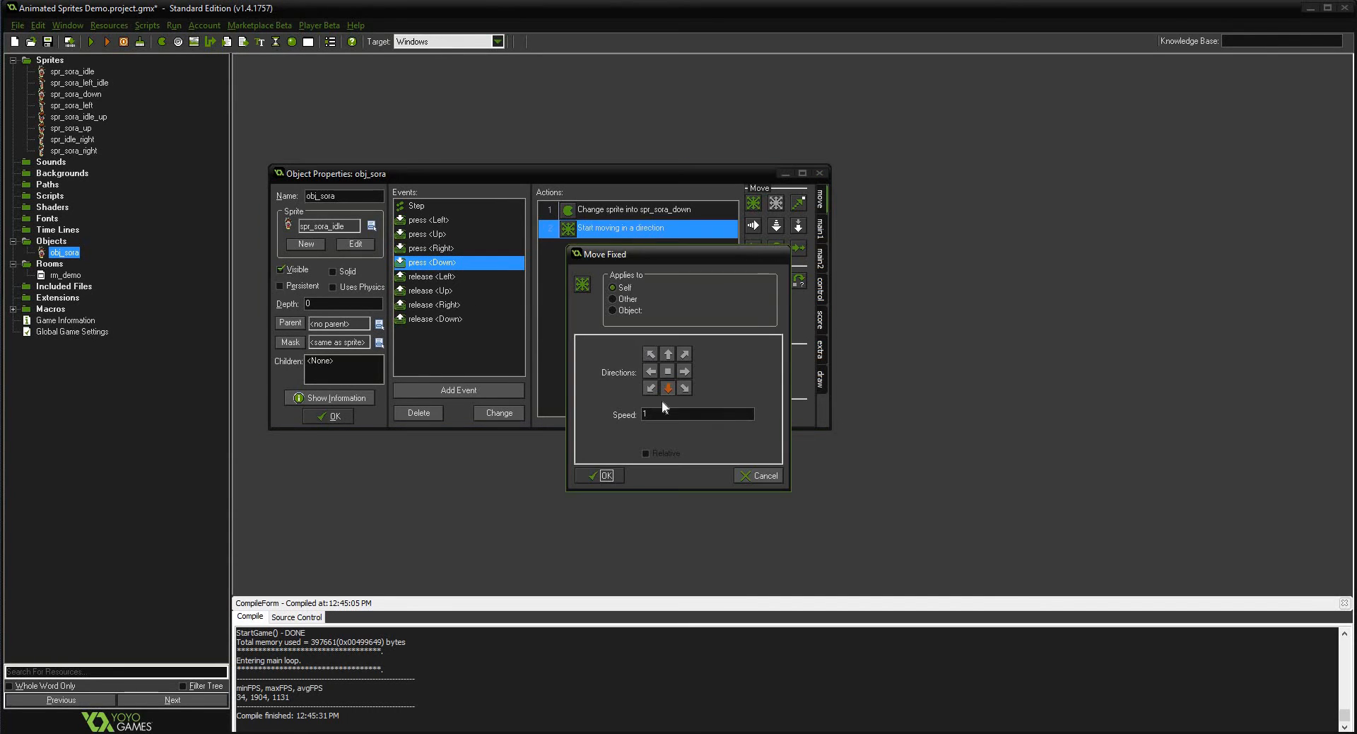
left_click(601, 475)
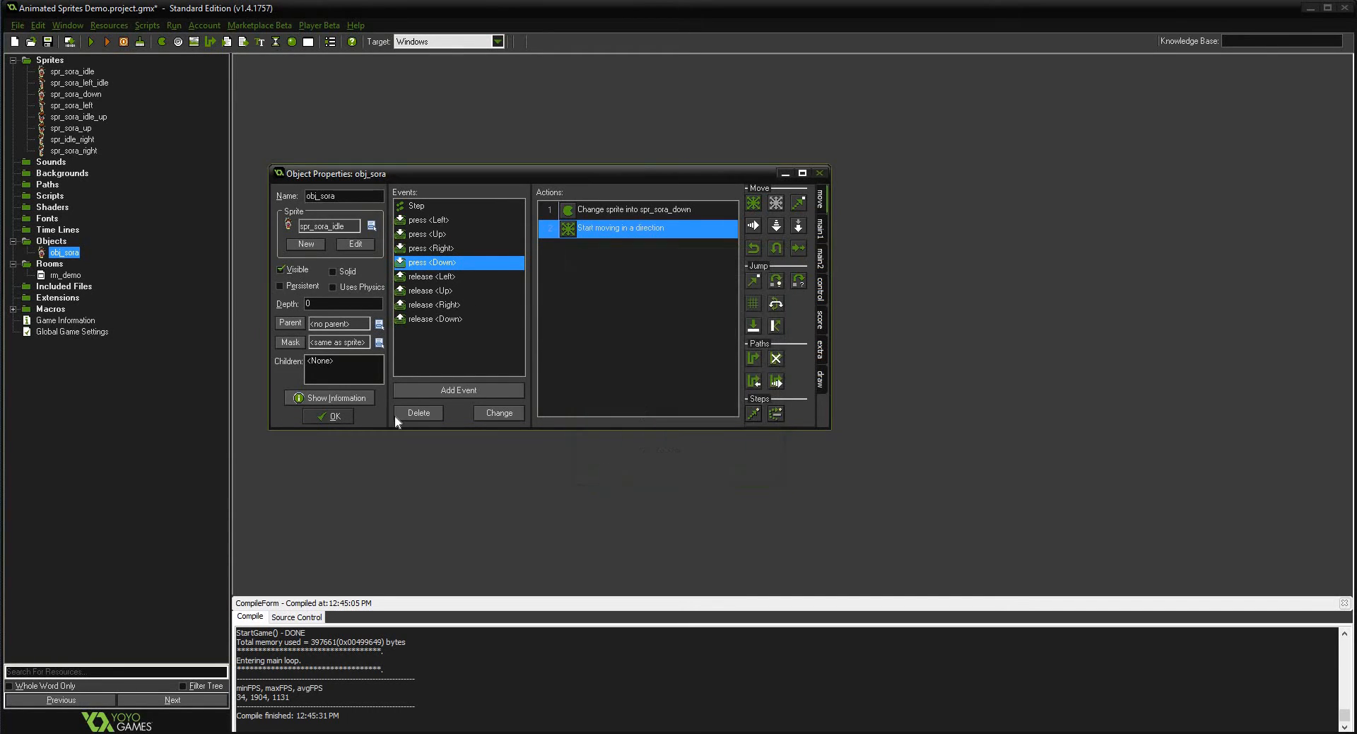
left_click(338, 422)
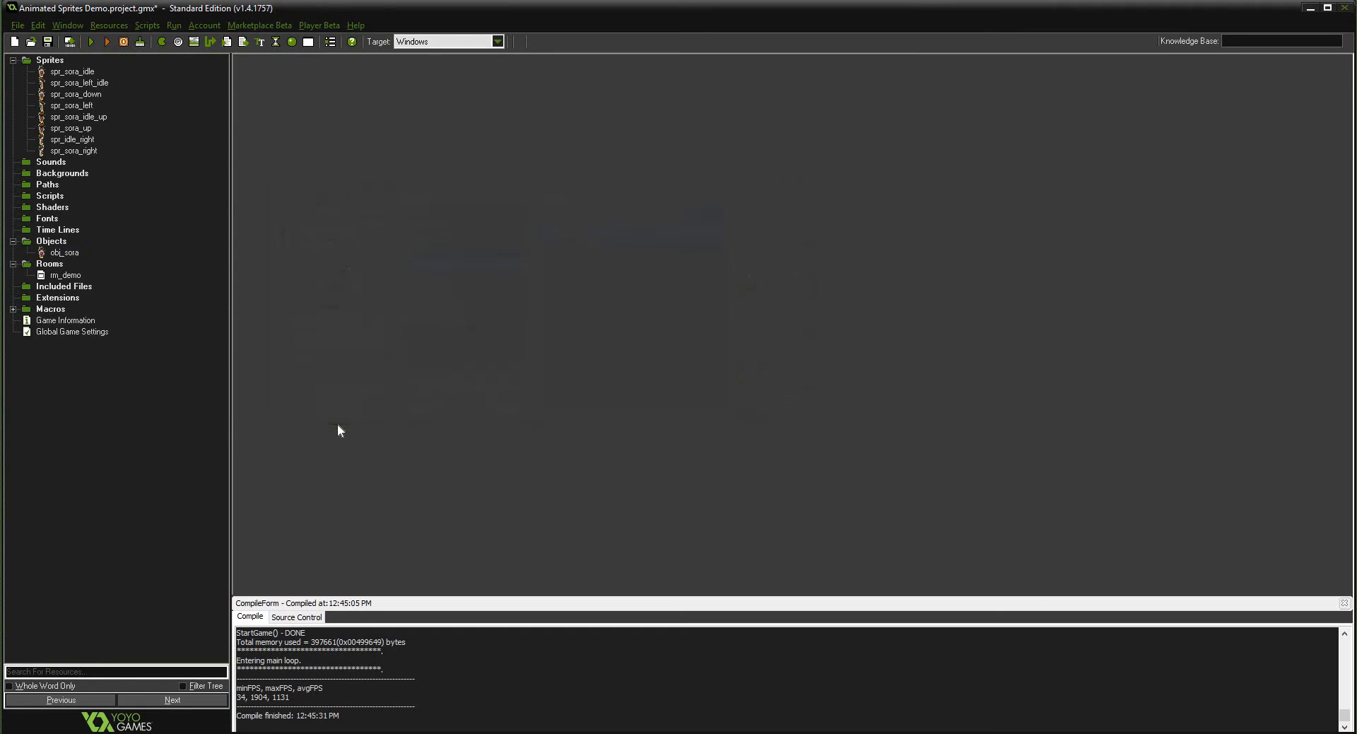
- Run the game and test Sora's corrected walking and idle animations in all four directions, and close the game window
left_click(91, 41)
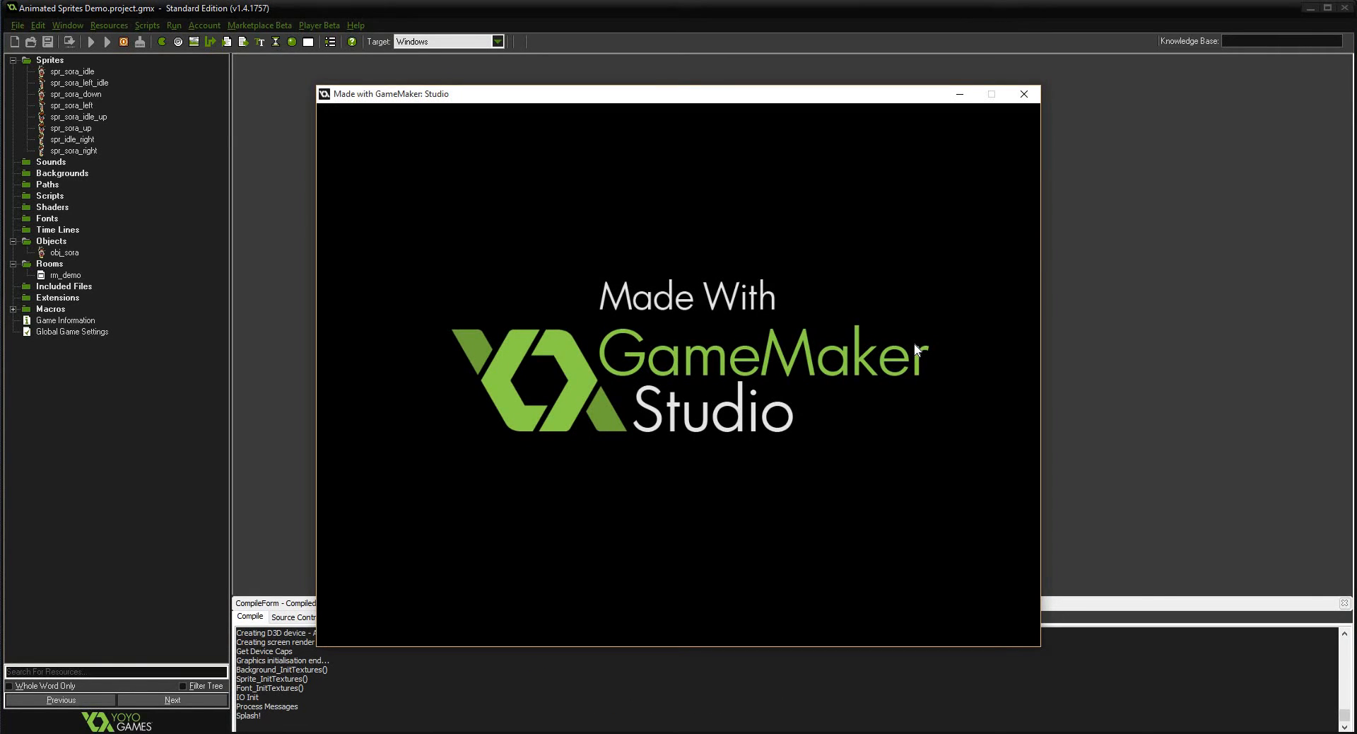
key("Down")
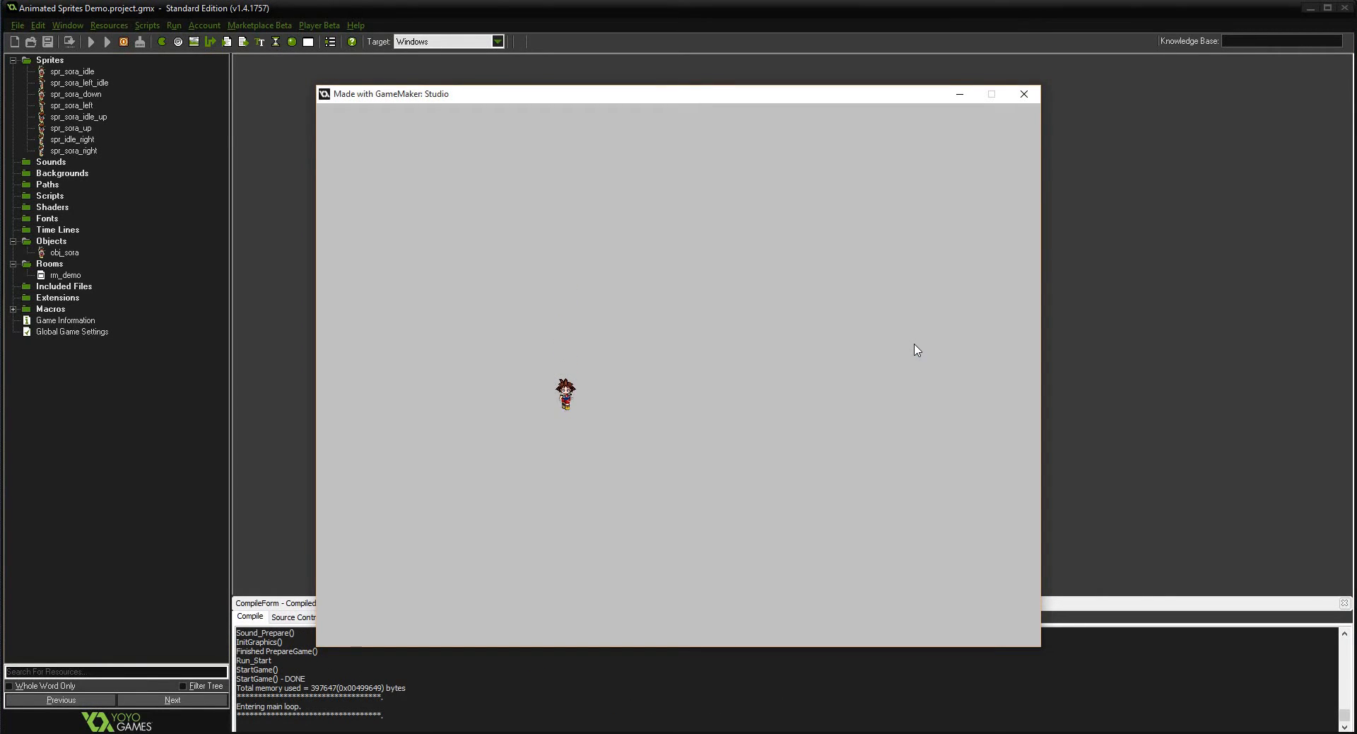
key("Right")
key("Up")
key("Left")
key("Down")
key("Right")
key("Up")
key("Left")
key("Up")
key("Left")
key("Up")
key("Left")
key("Down")
key("Right")
key("Down")
key("Left")
key("Up")
key("Left")
key("Up")
key("Down")
key("Right")
key("Down")
left_click(1025, 94)
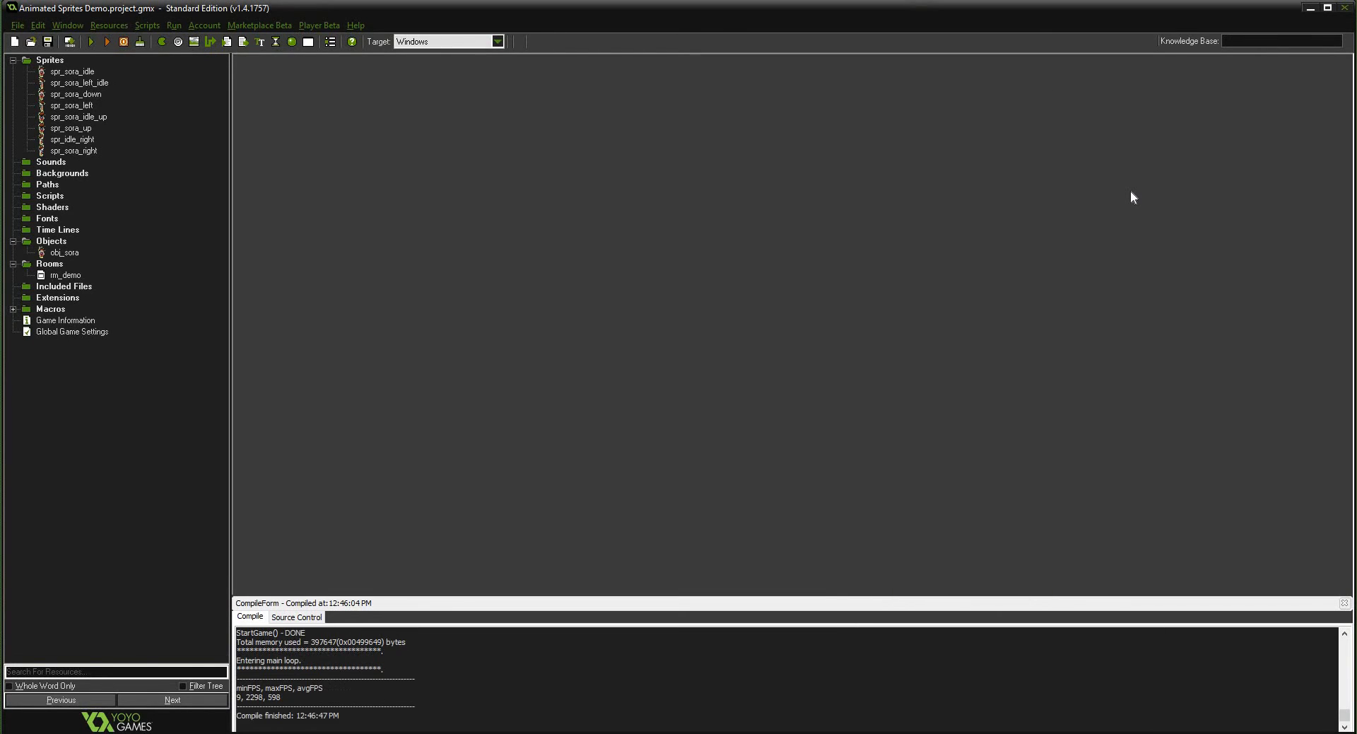
- Create a new sprite named spr_leviathan_idle
left_click(46, 62)
right_click(51, 66)
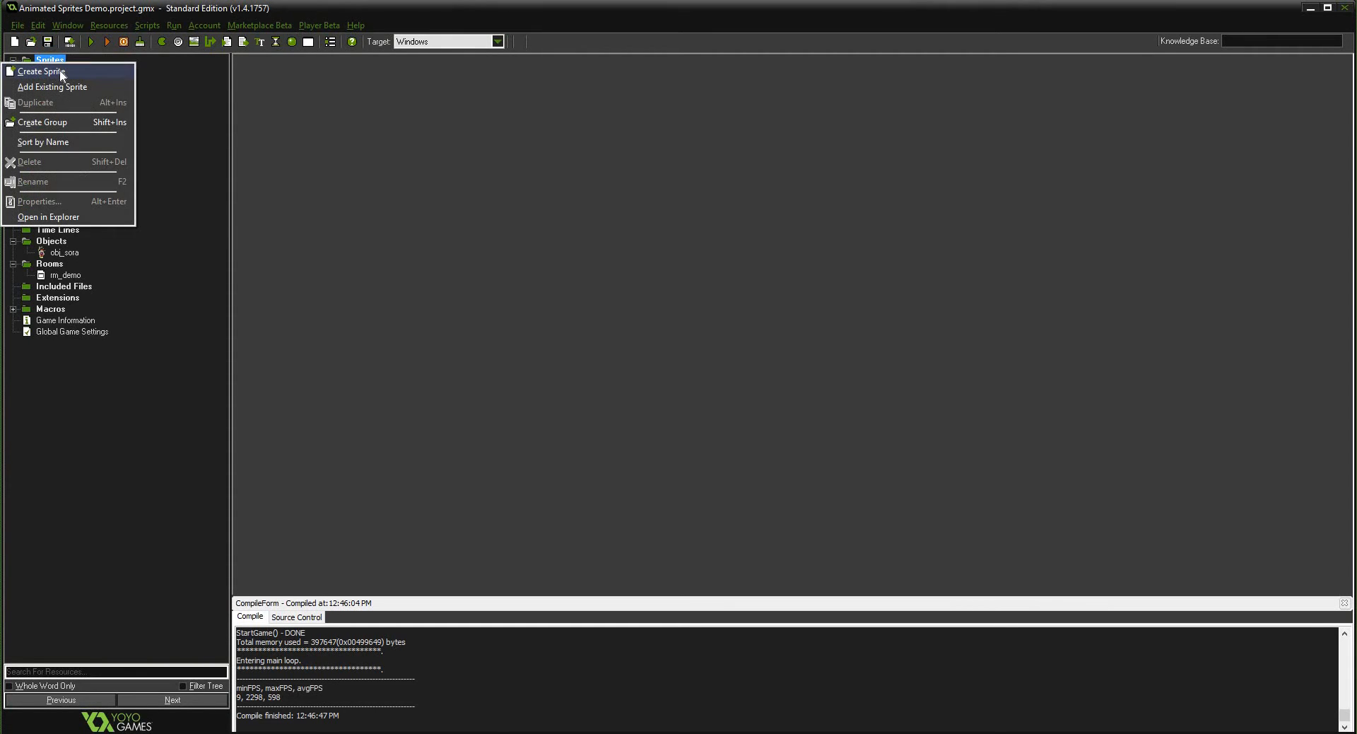
left_click(41, 71)
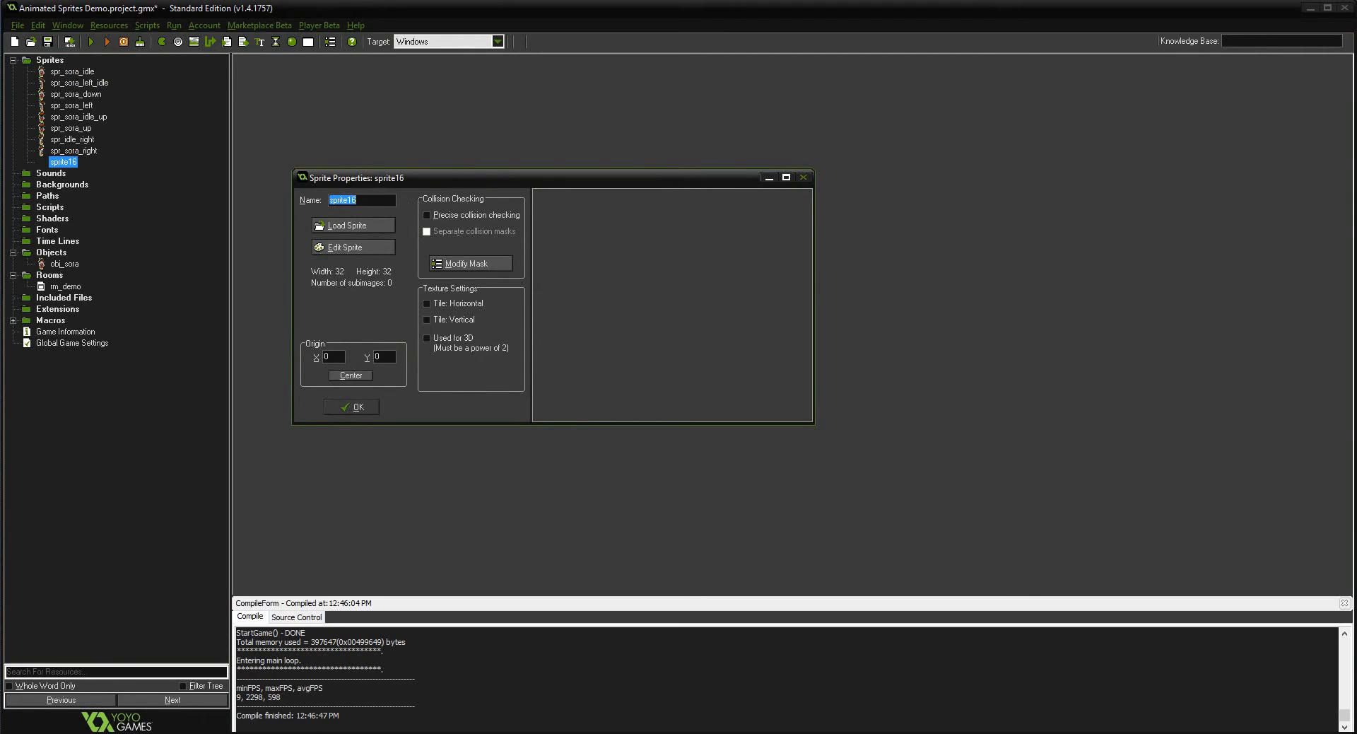
type("spr_leviathan_idl")
- Load leviathan.png from the Random Sprites folder as a strip for spr_leviathan_idle, with Remove Background enabled
left_click(359, 248)
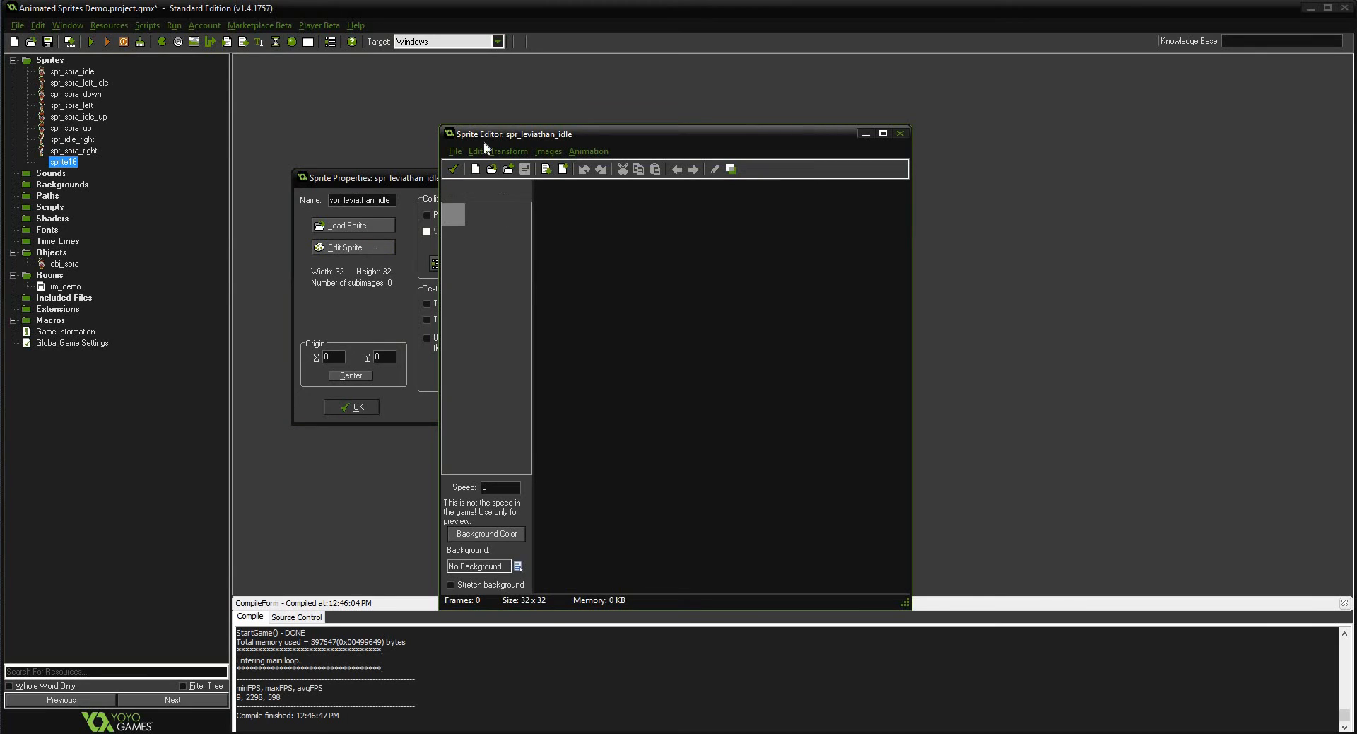
left_click(456, 151)
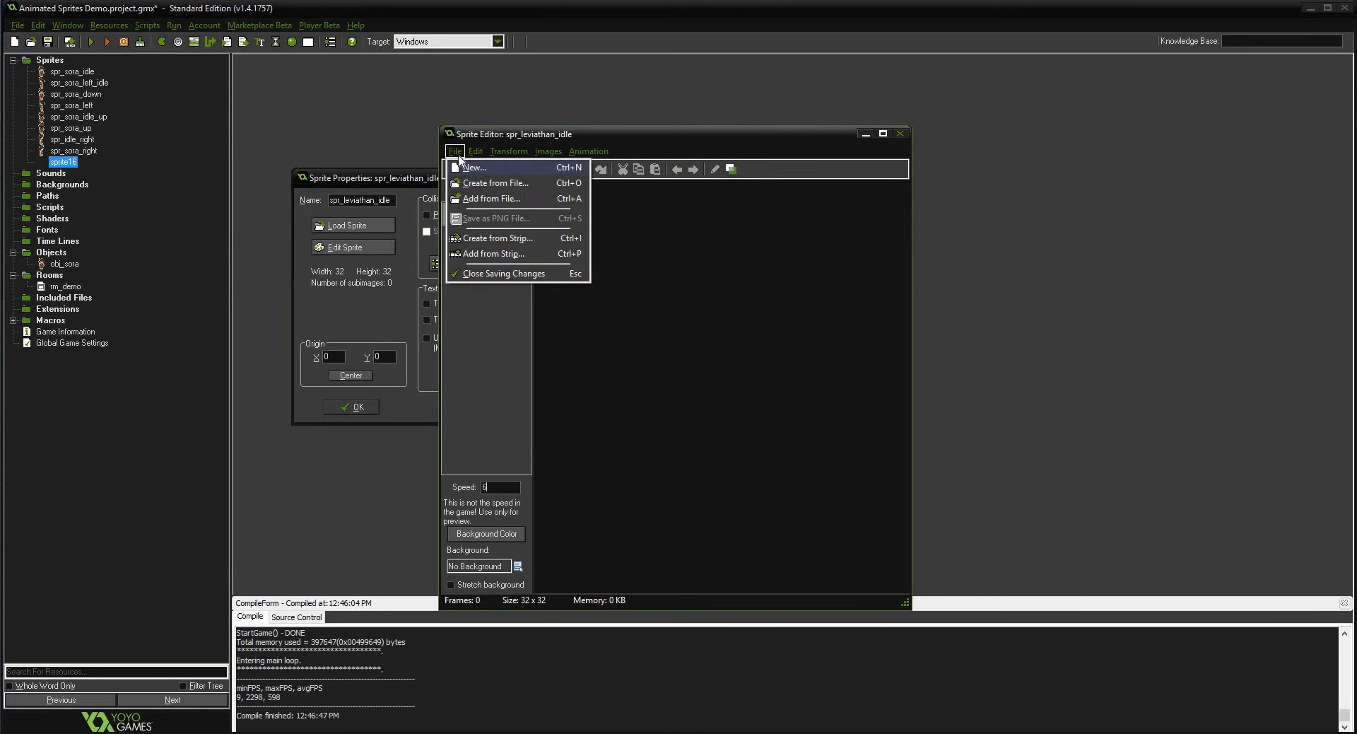
left_click(496, 239)
left_click(559, 364)
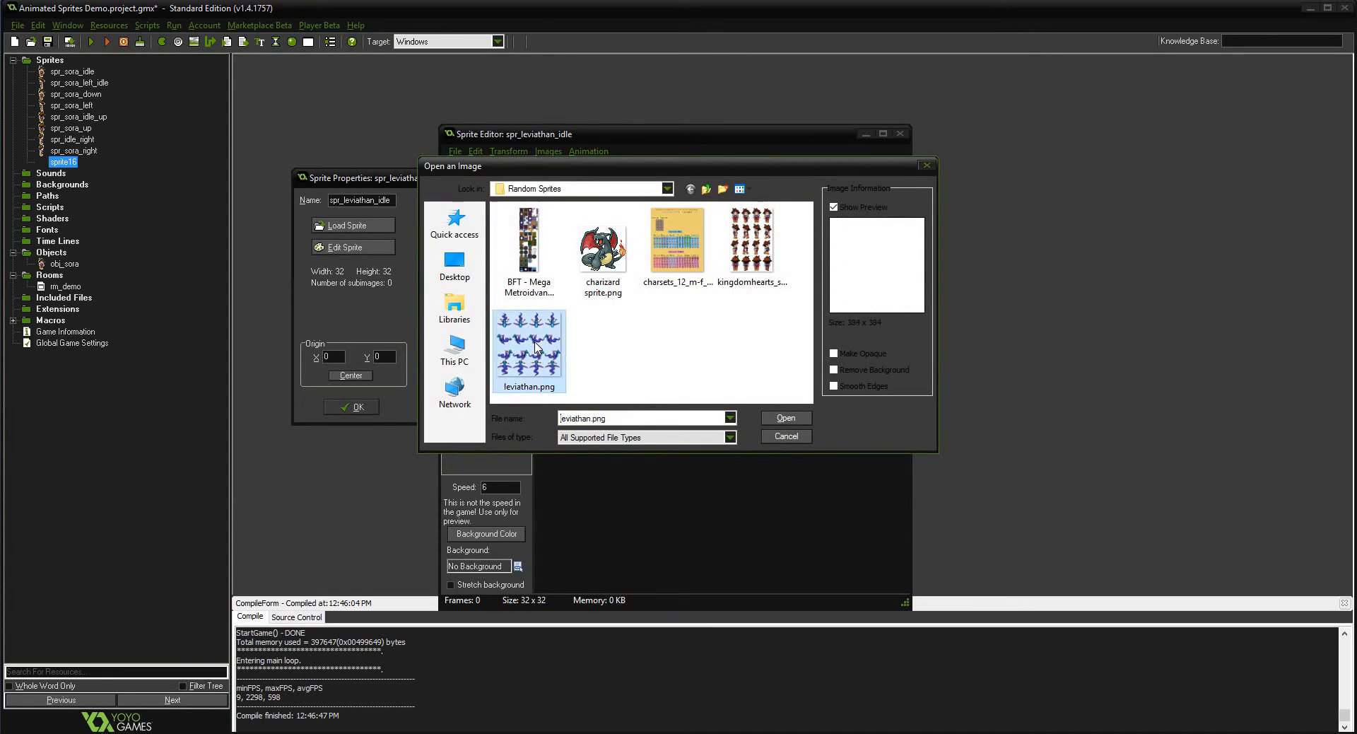
left_click(834, 370)
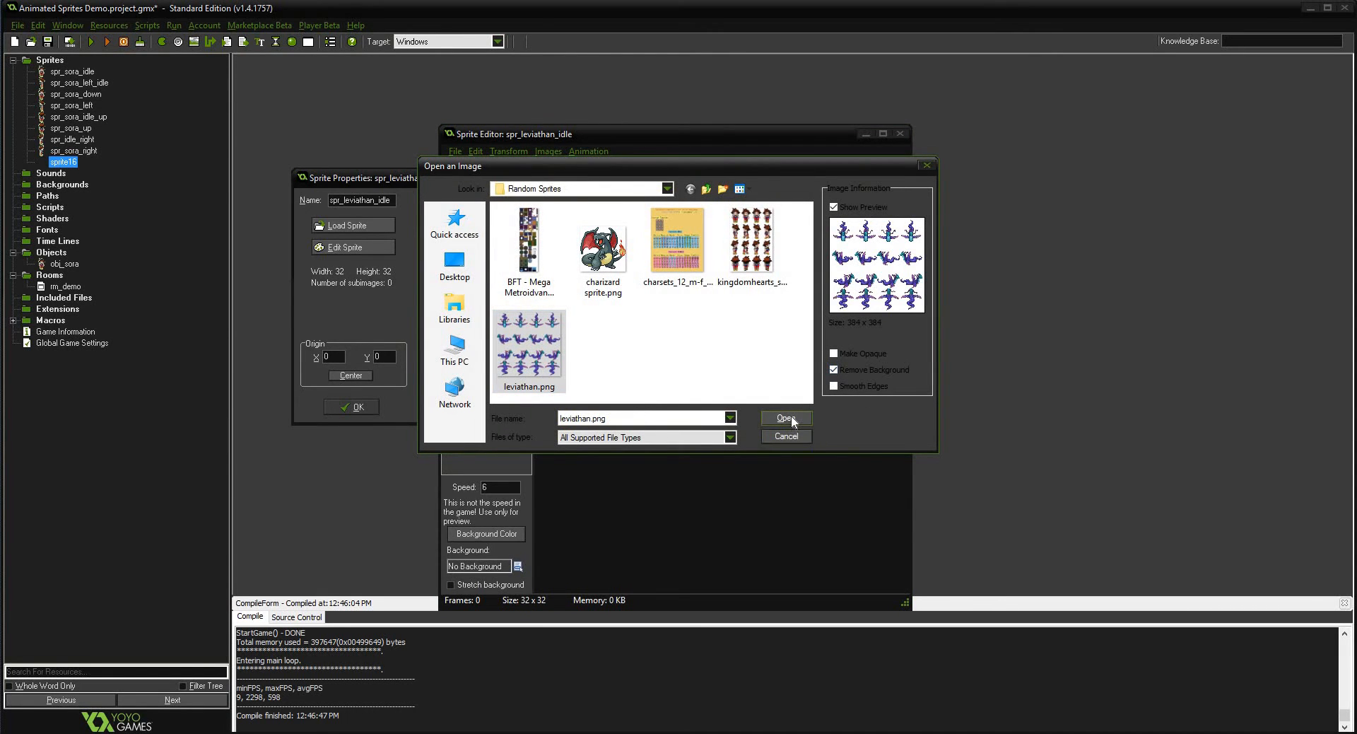
left_click(787, 418)
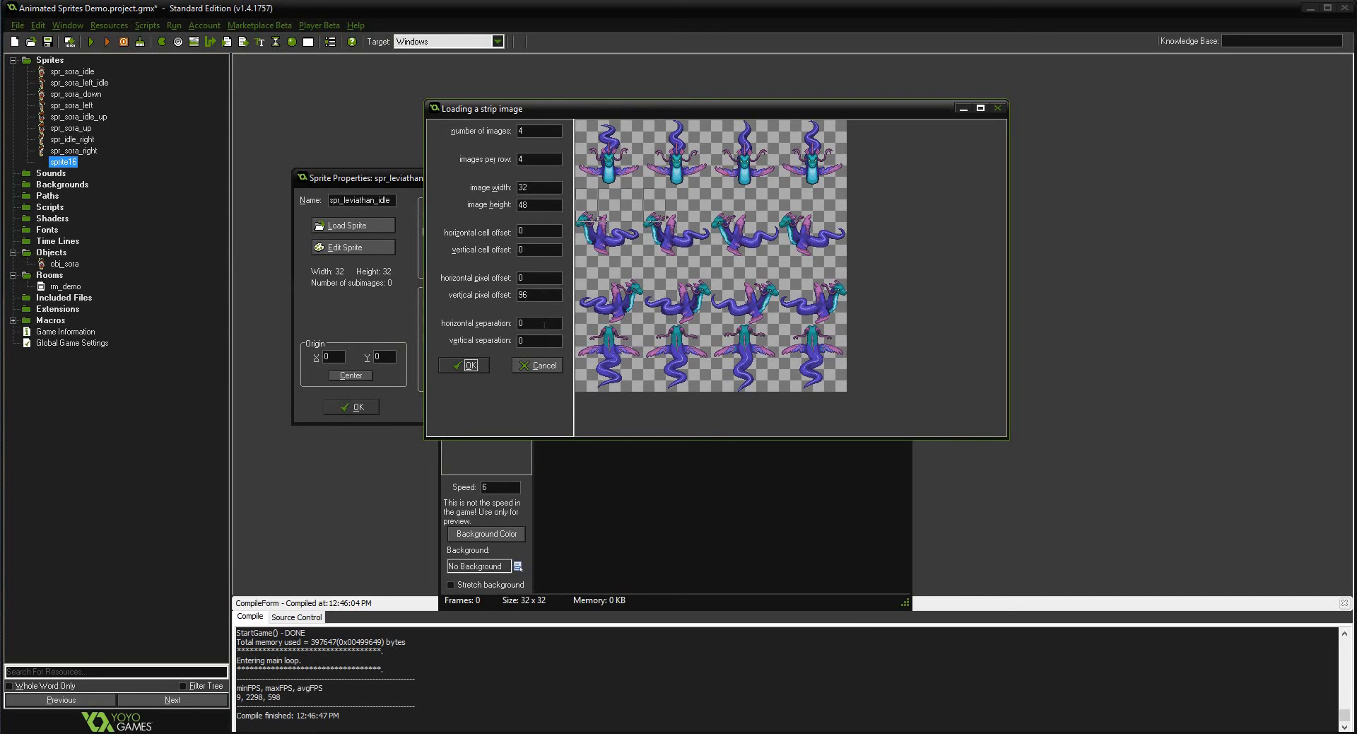
- Set the strip's vertical pixel offset to 0, image width to 96 and image height to 92, and import the frames
left_click_drag(547, 297, 439, 272)
type("0")
left_click_drag(546, 189, 393, 192)
type("64")
key("BackSpace")
key("BackSpace")
type("80")
key("BackSpace")
key("BackSpace")
type("90")
key("BackSpace")
type("2")
key("Tab")
type("92")
key("shift+Tab")
type("100")
key("shift+Home")
type("96")
left_click(466, 365)
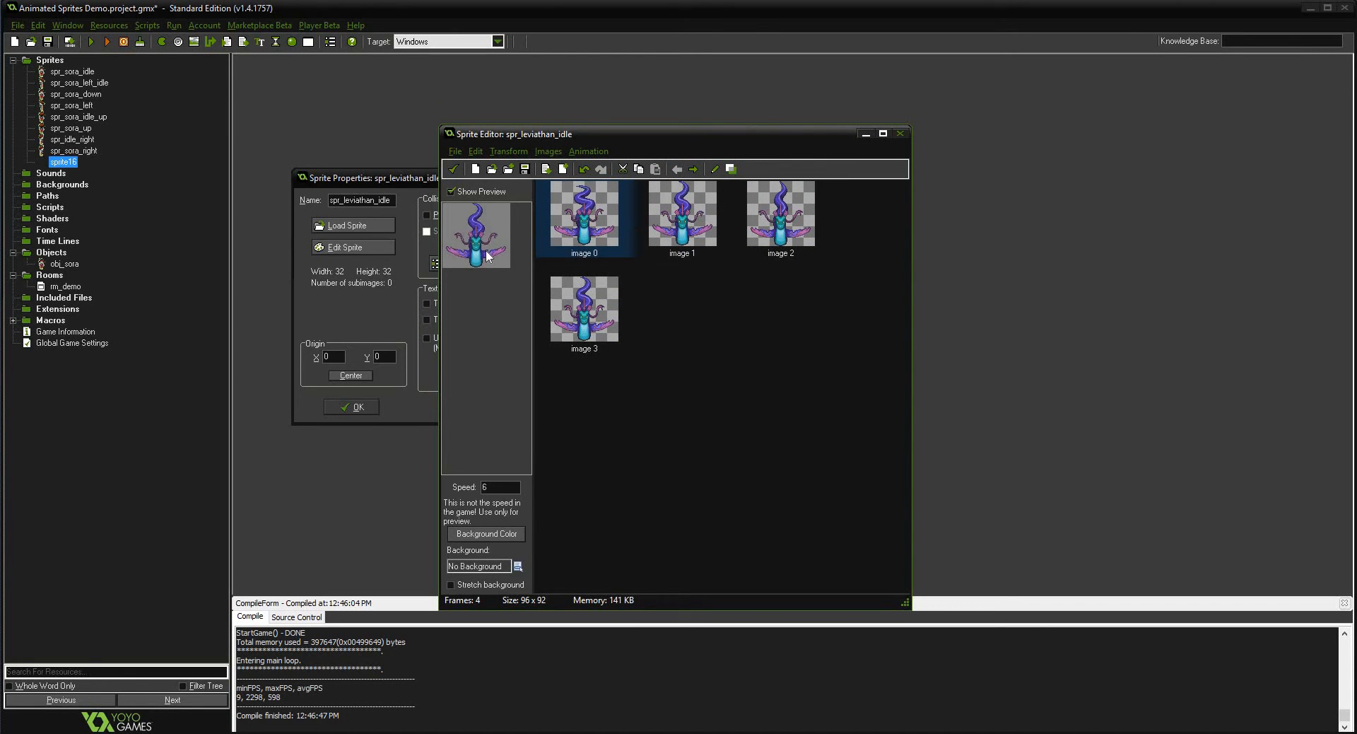
- Save the imported leviathan frames, center the origin of spr_leviathan_idle and accept the sprite
left_click(453, 169)
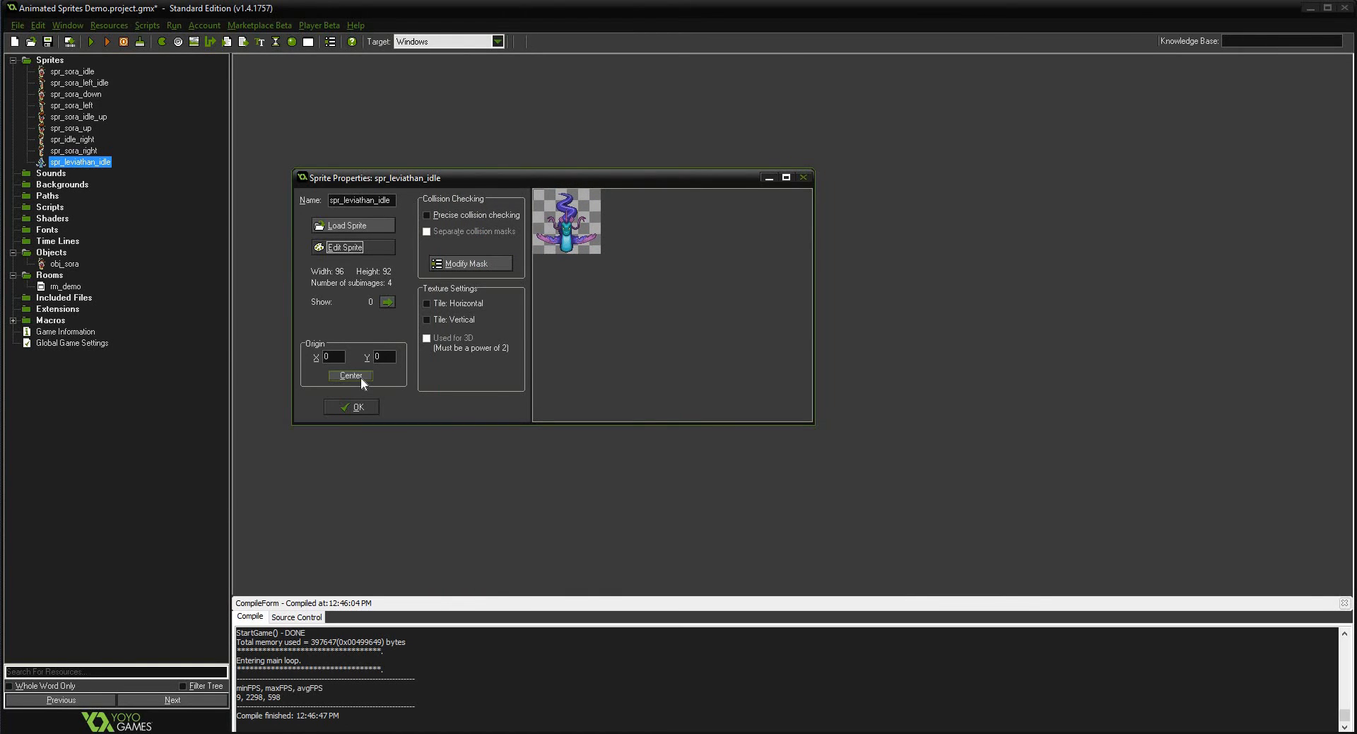
left_click(360, 375)
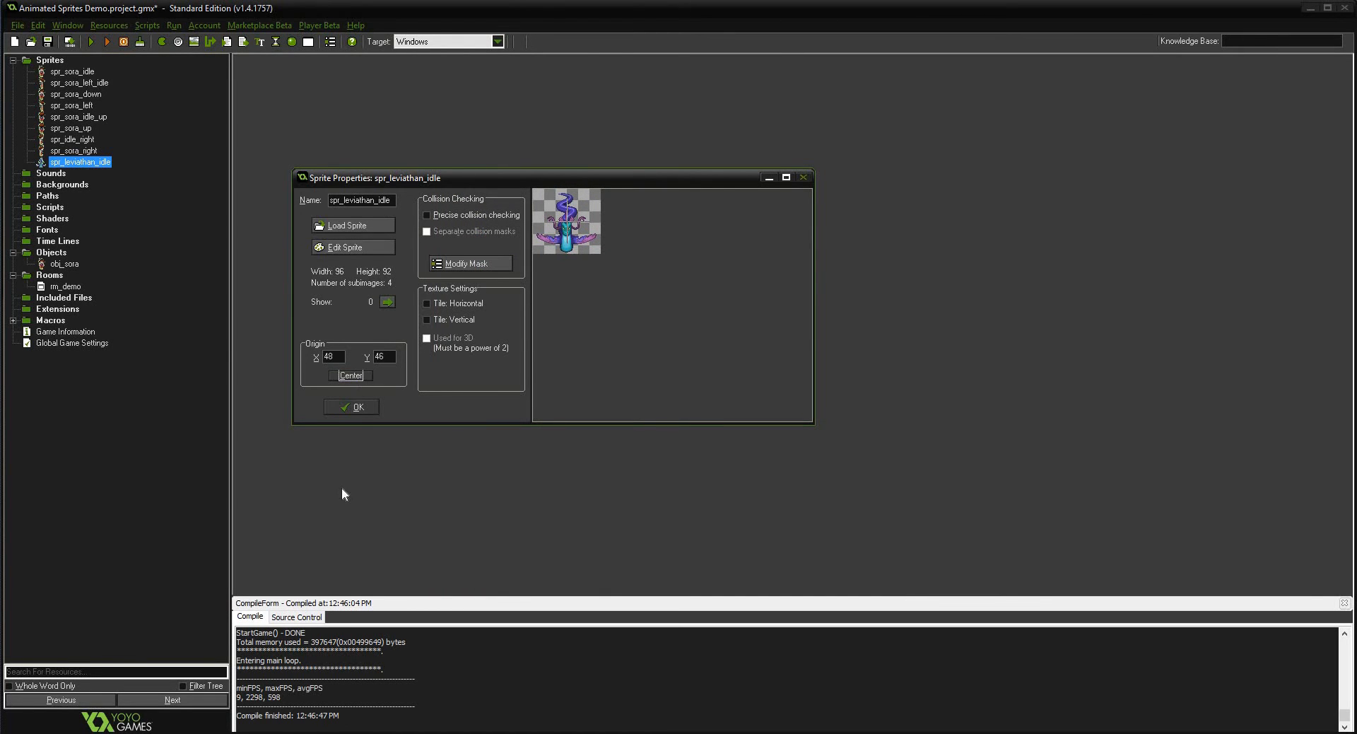
left_click(350, 407)
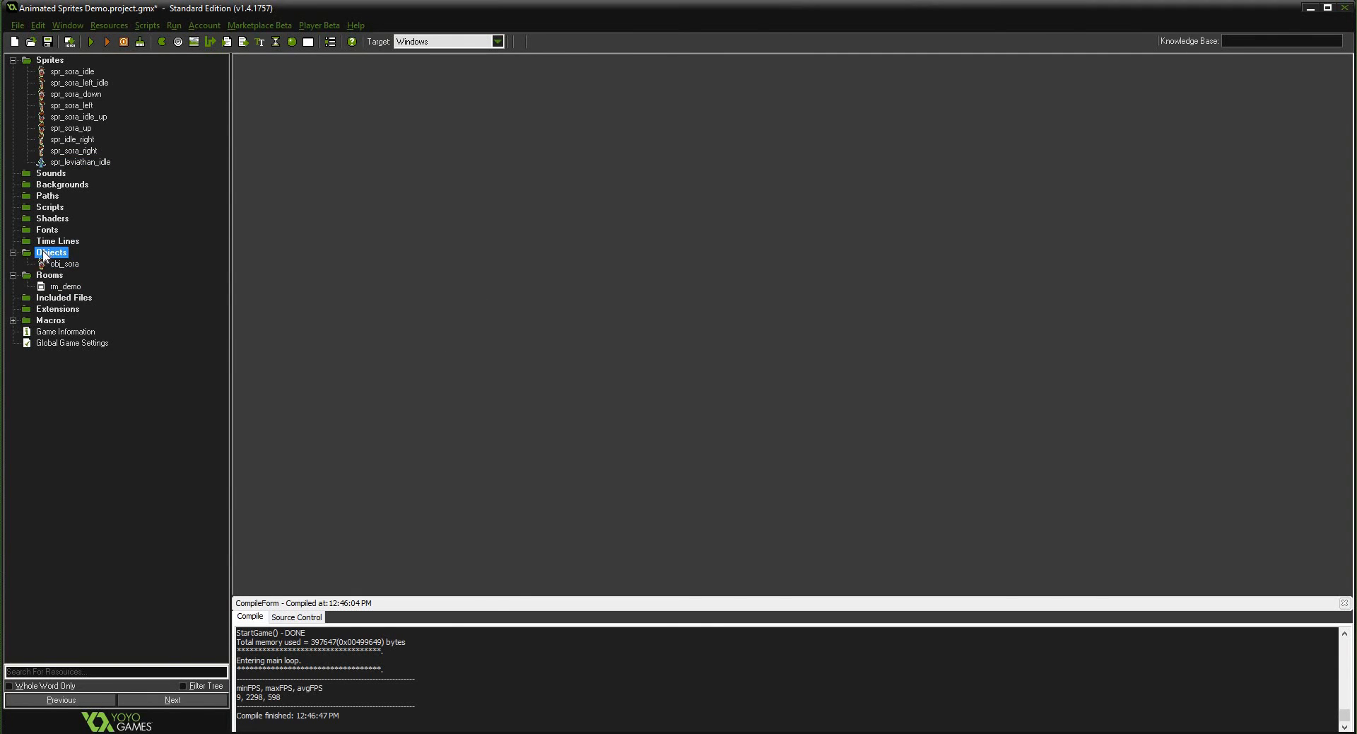
- Create an object named obj_leviathan, assign it the spr_leviathan_idle sprite and accept it
right_click(46, 256)
left_click(51, 259)
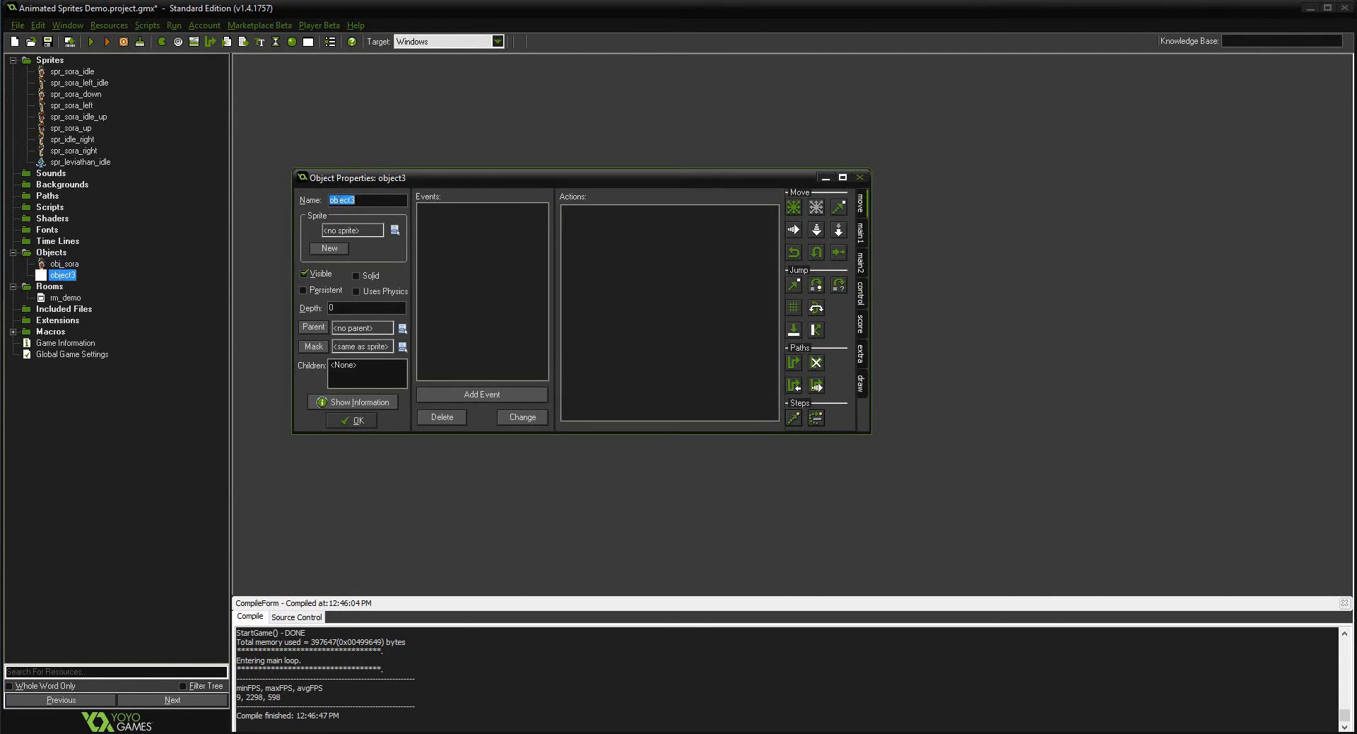
type("obj_leviathan")
left_click(394, 230)
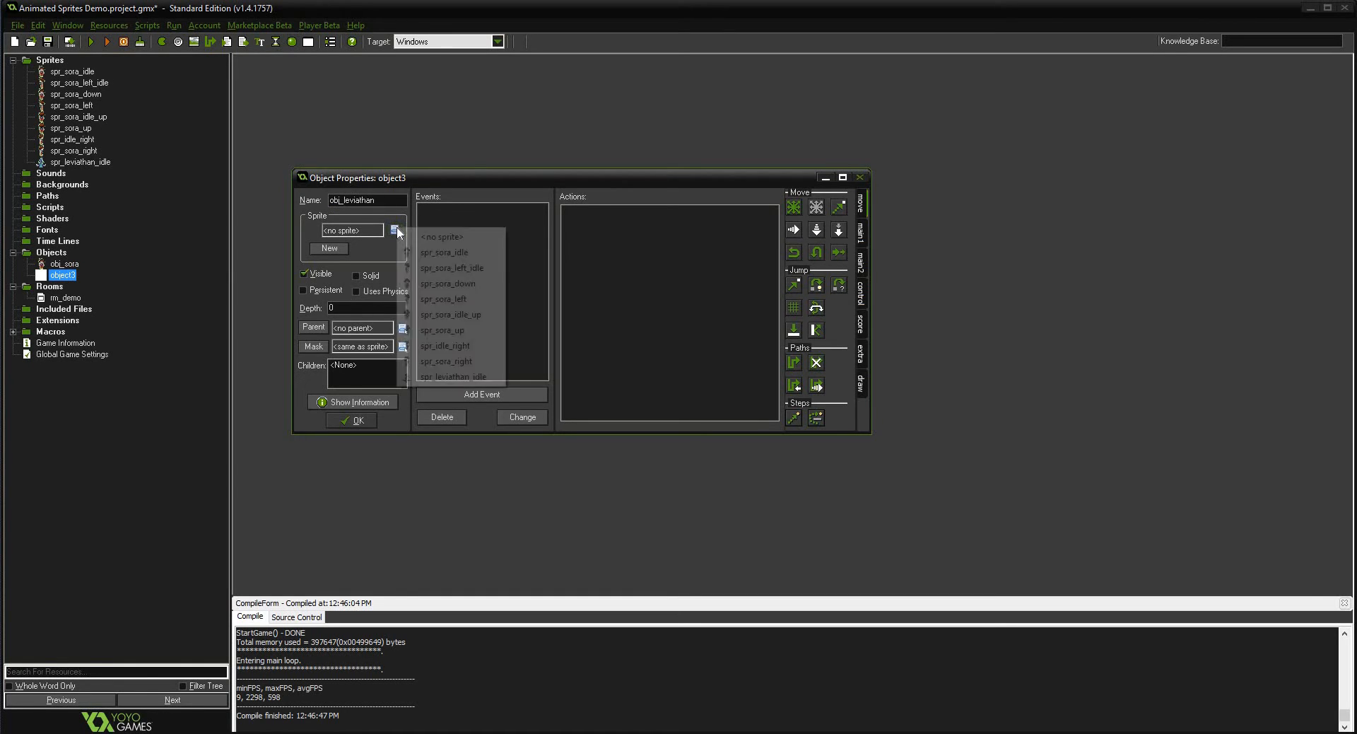
left_click(453, 377)
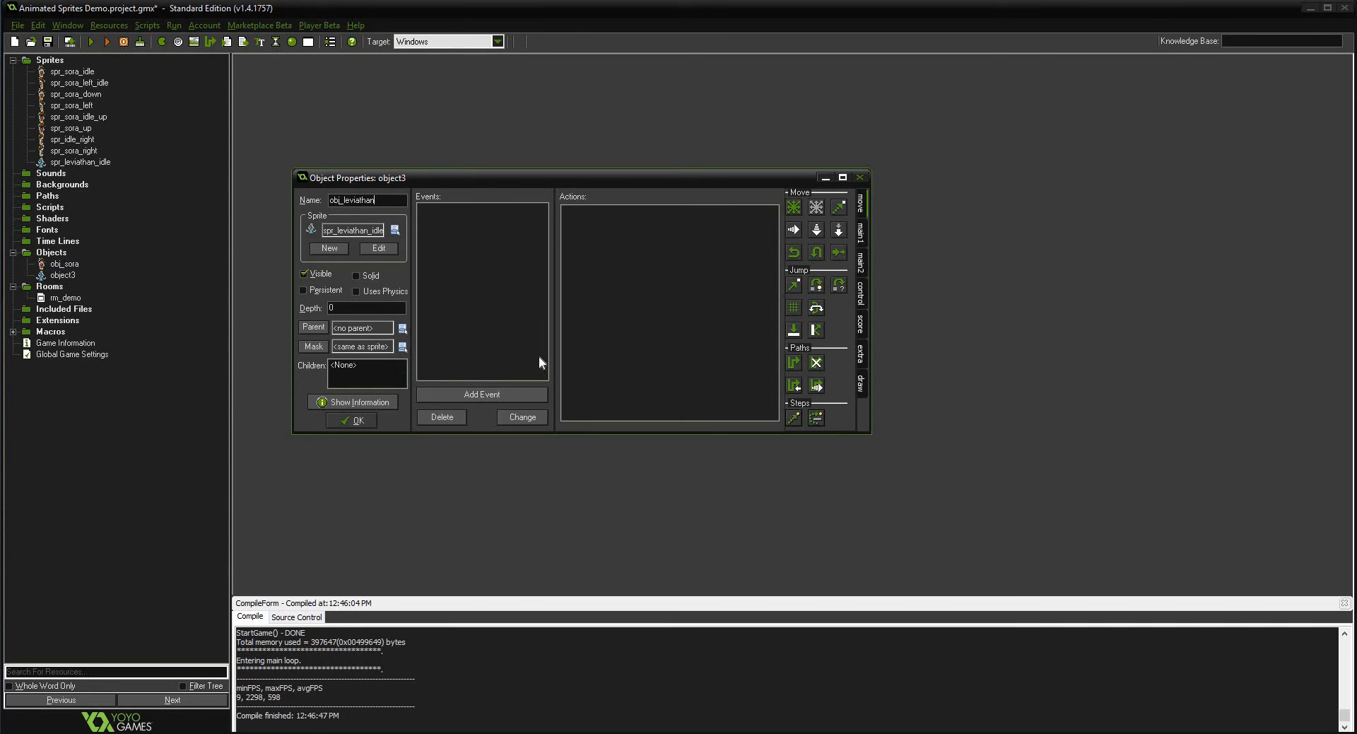
left_click(348, 421)
- Place an obj_leviathan instance in rm_demo directly above Sora at X 352, Y 160
double_click(65, 298)
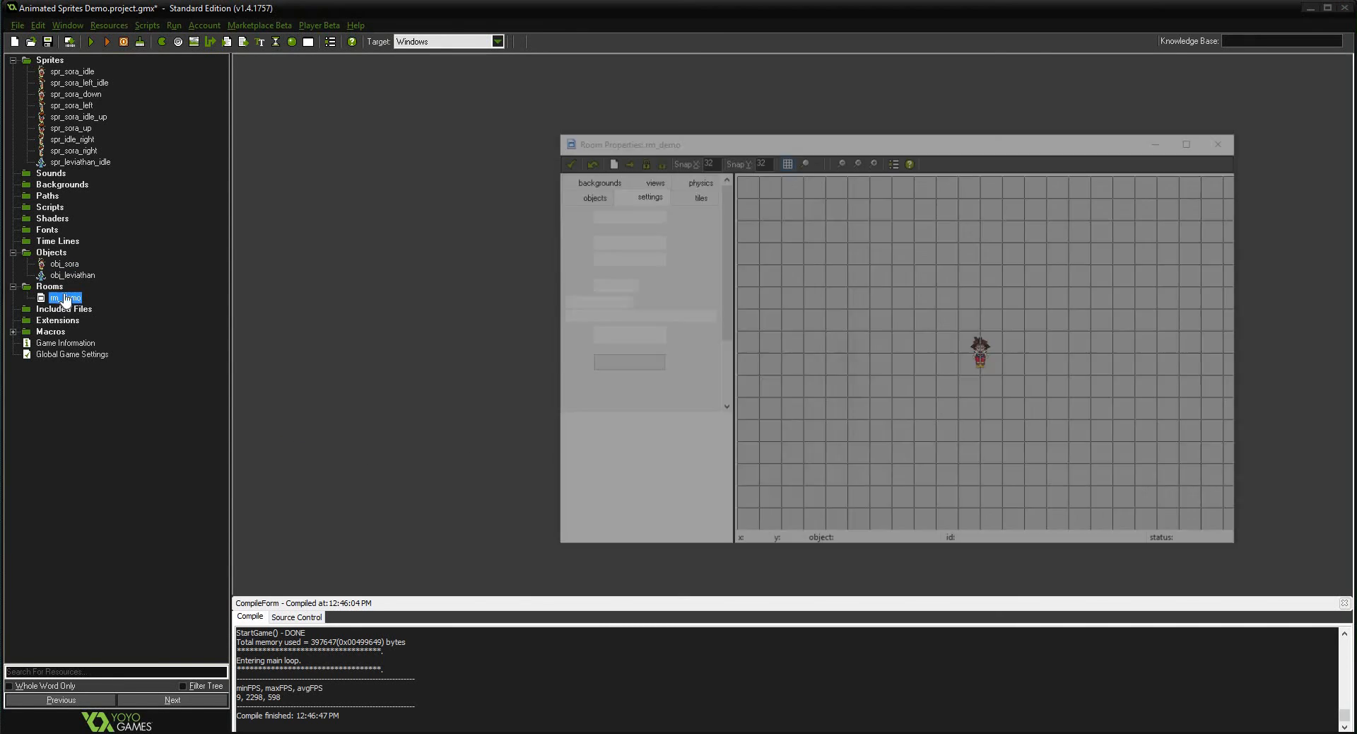
left_click(590, 197)
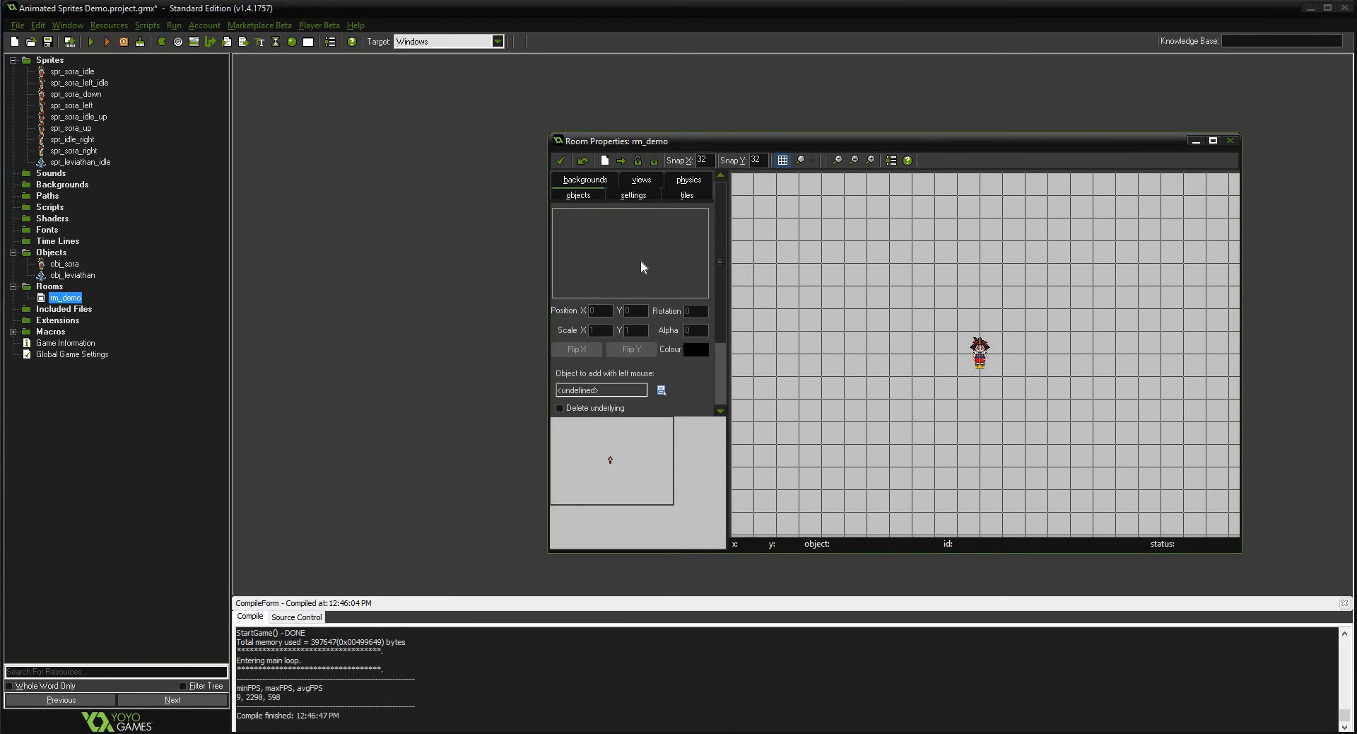
left_click(641, 261)
left_click(684, 286)
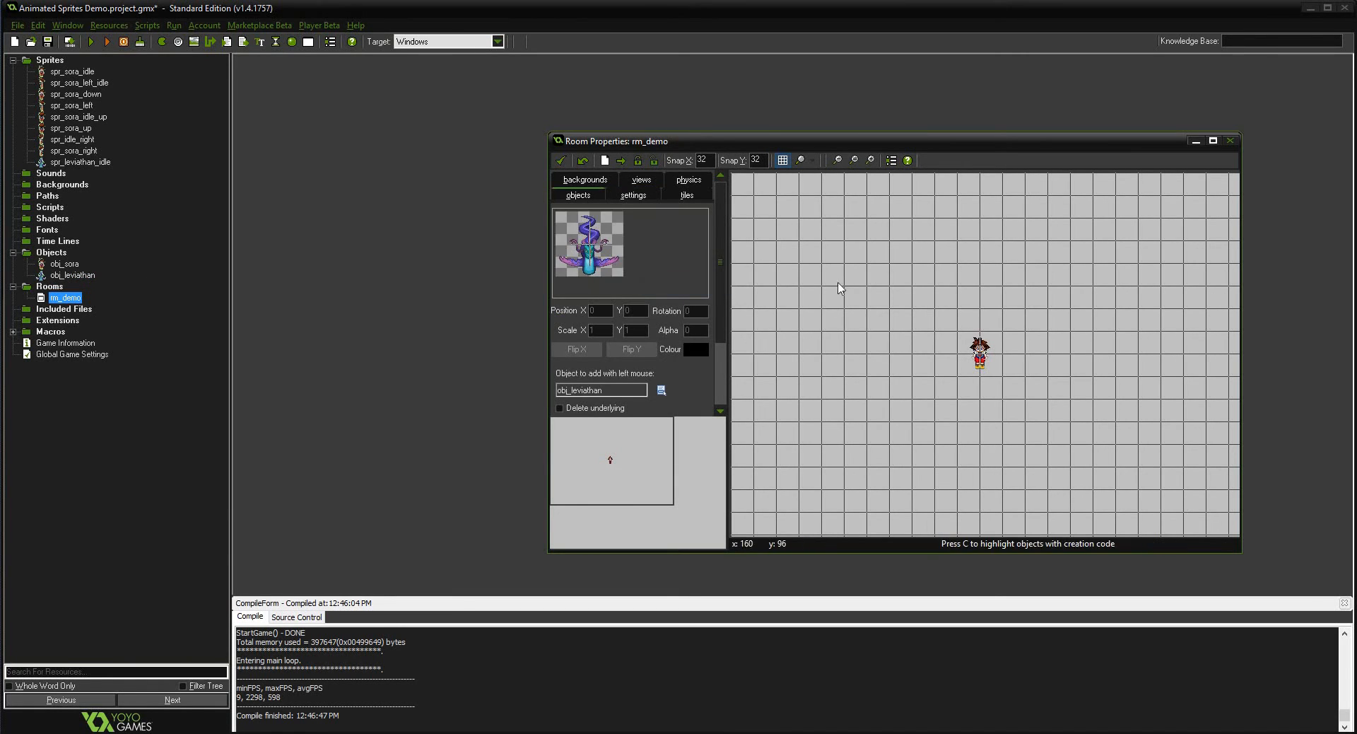
left_click(851, 279)
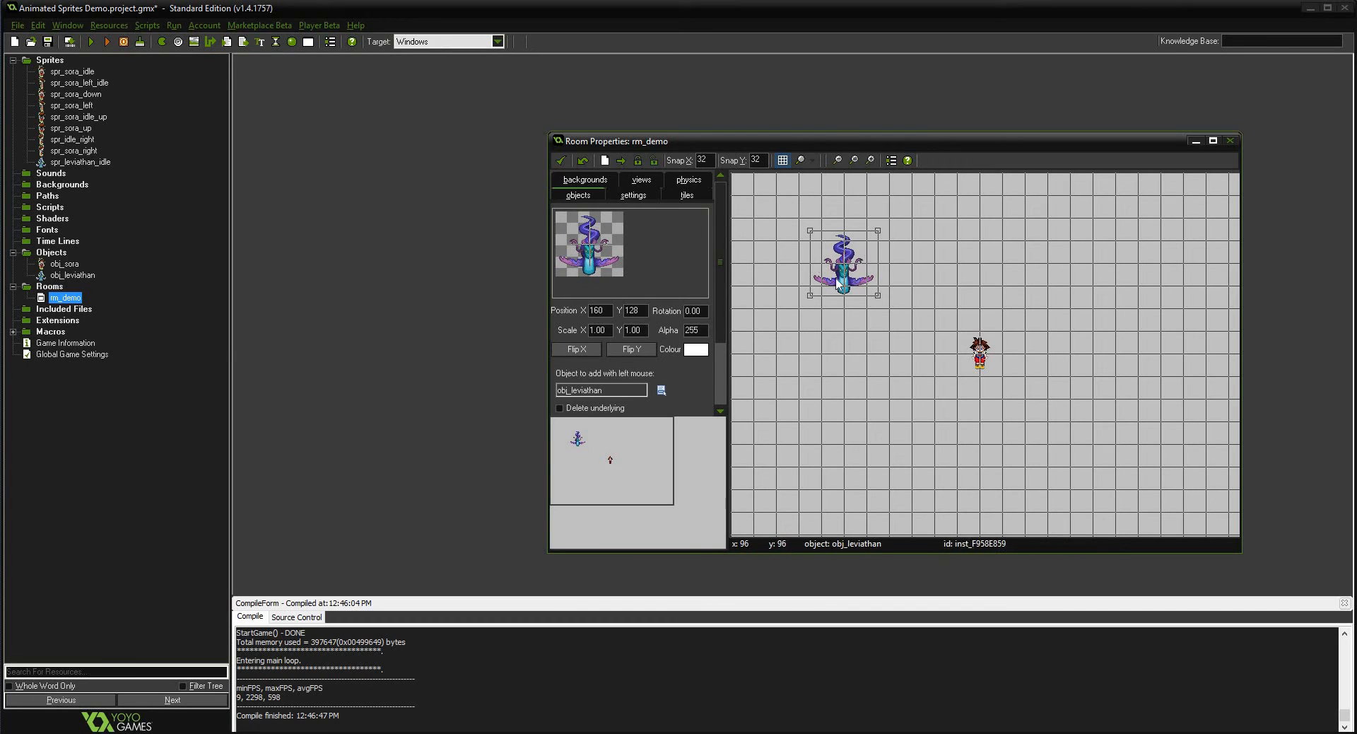
left_click_drag(849, 277, 986, 318)
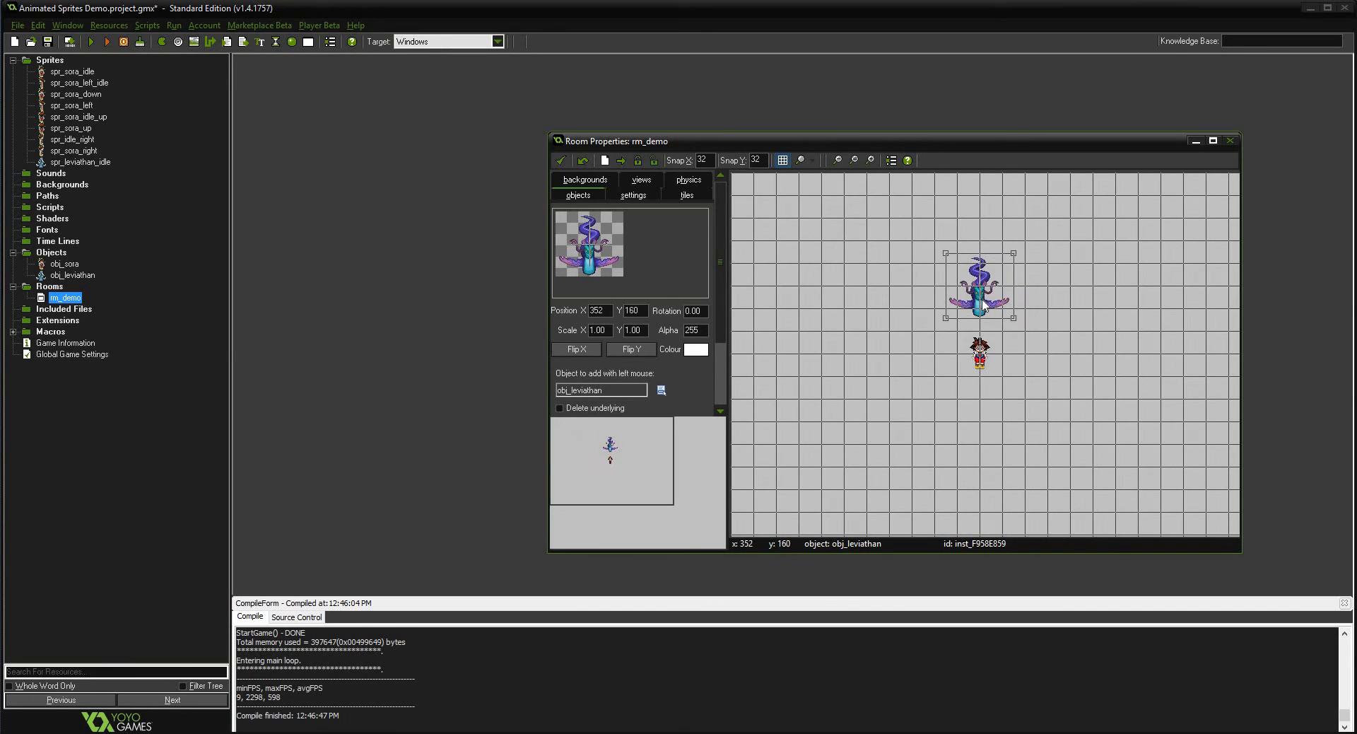
- Open obj_leviathan, add a normal Step event and give it an Execute Code action
left_click(72, 276)
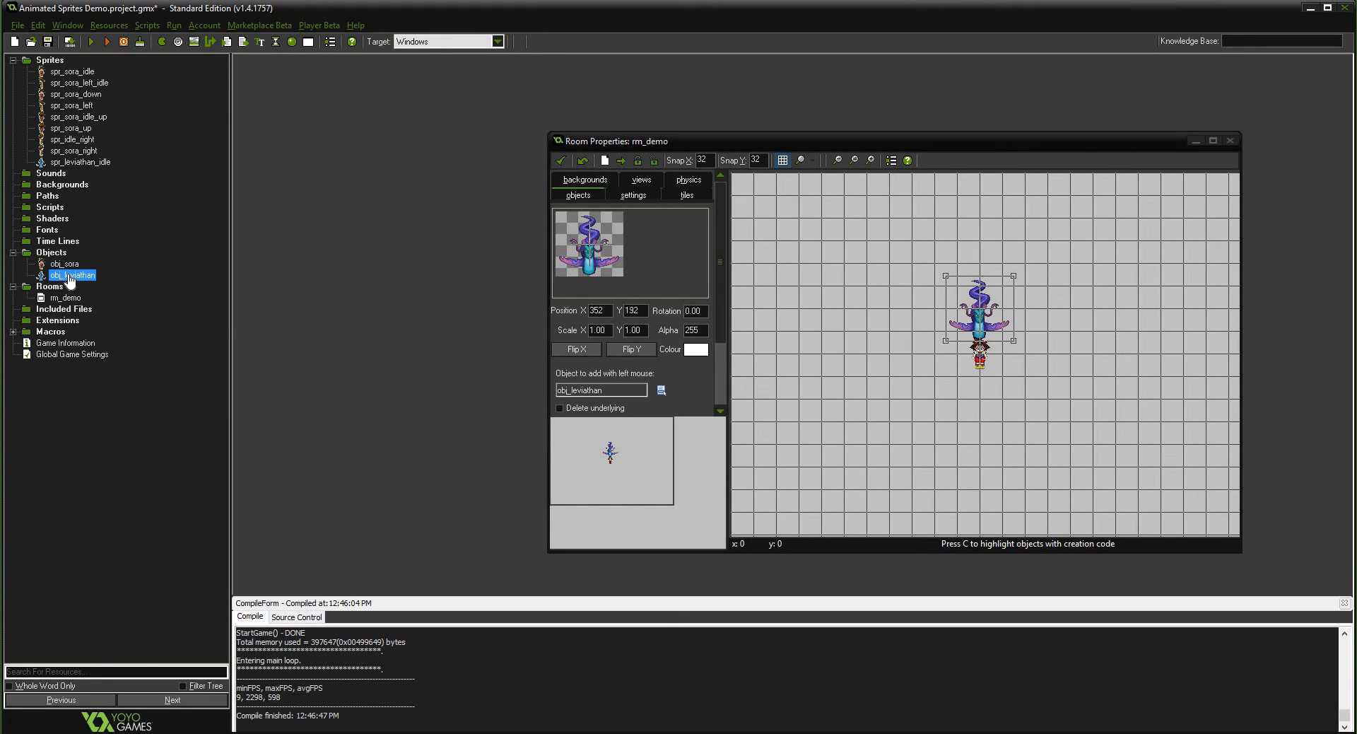
double_click(63, 275)
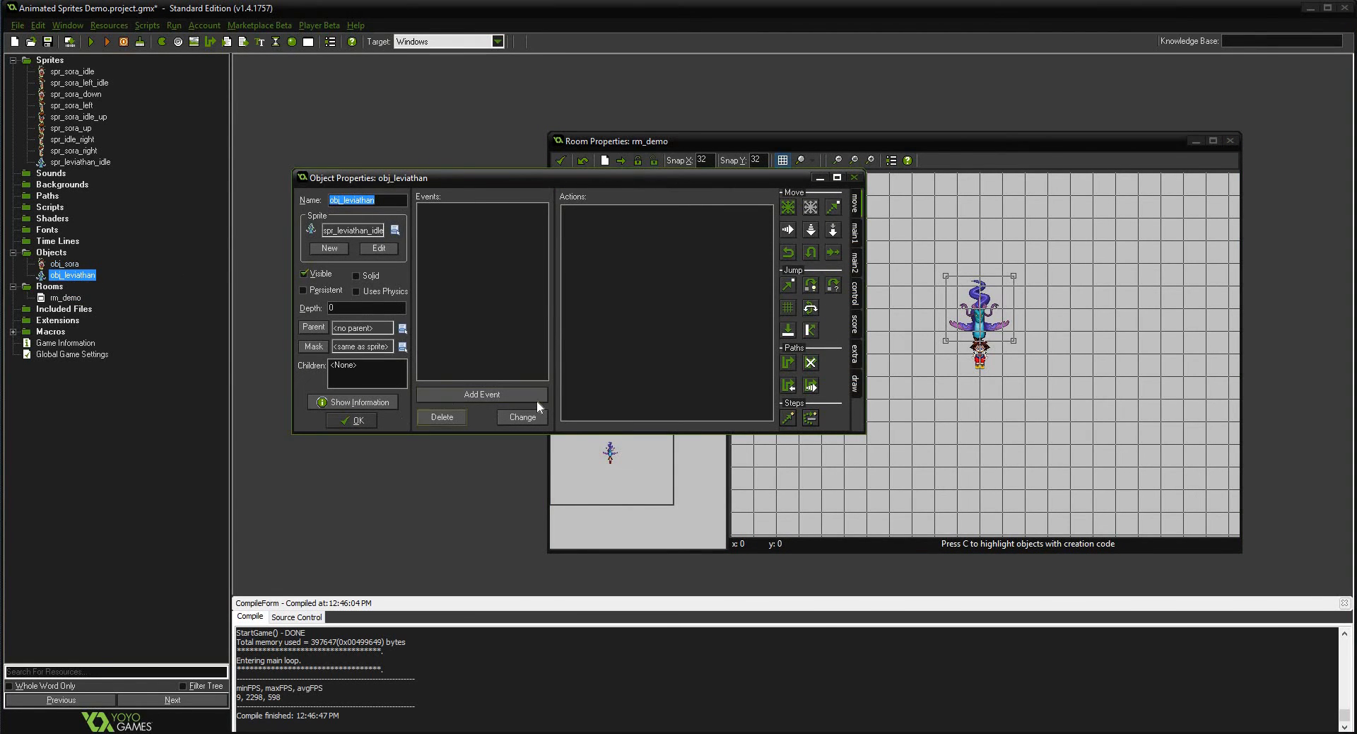
left_click(486, 397)
left_click(625, 368)
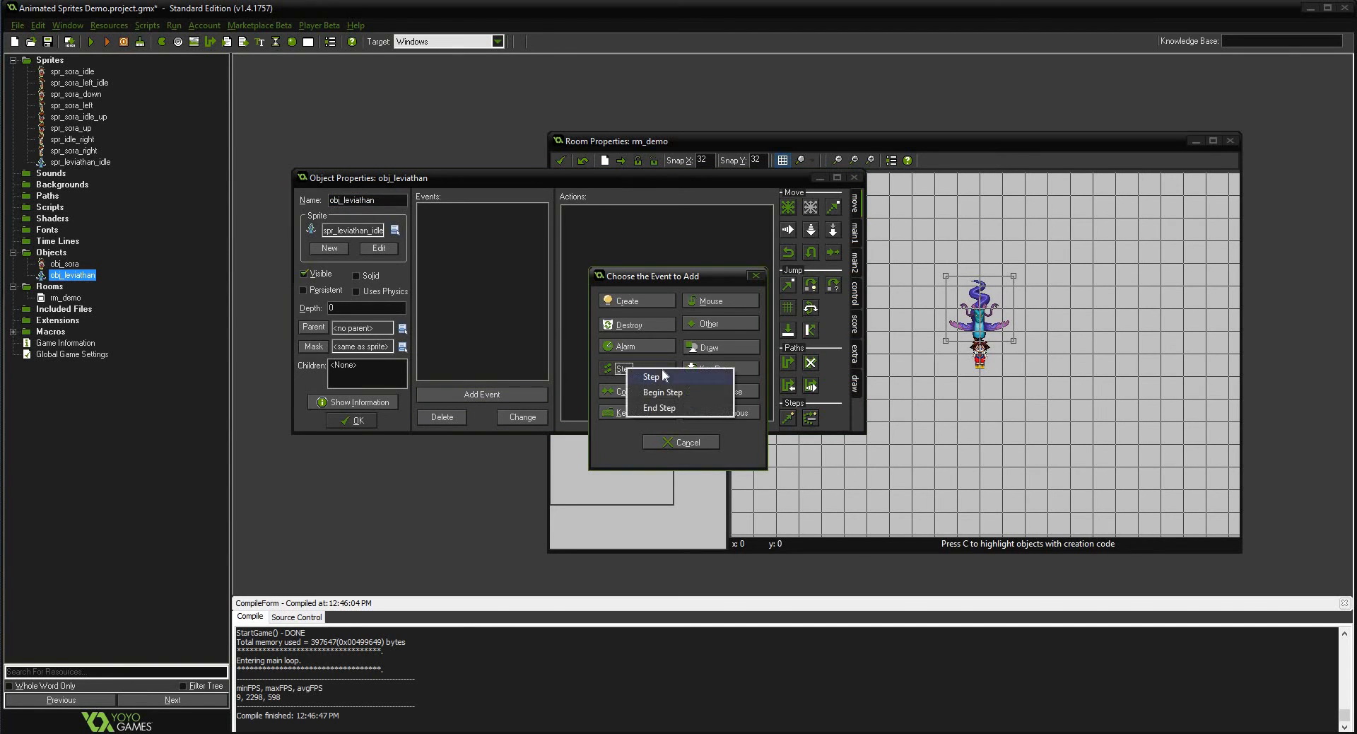
left_click(660, 373)
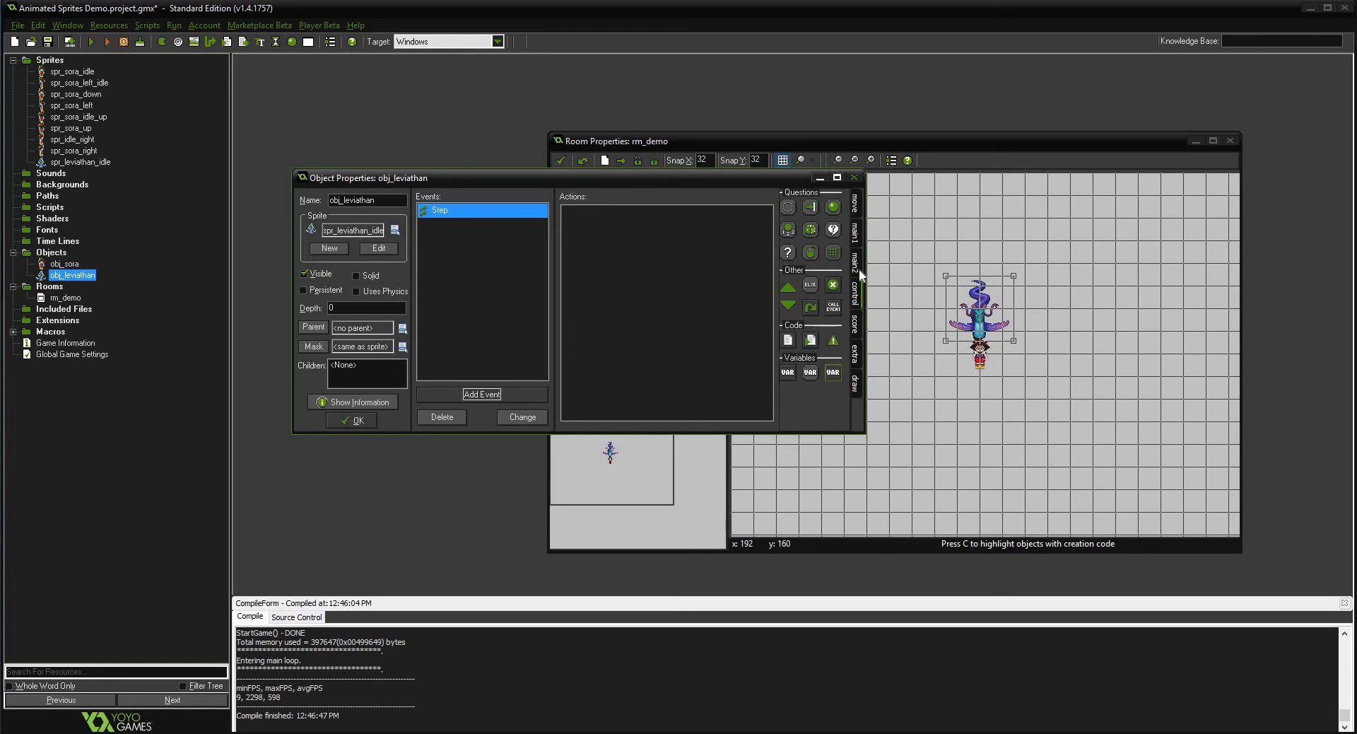
left_click(855, 290)
left_click_drag(831, 340, 606, 330)
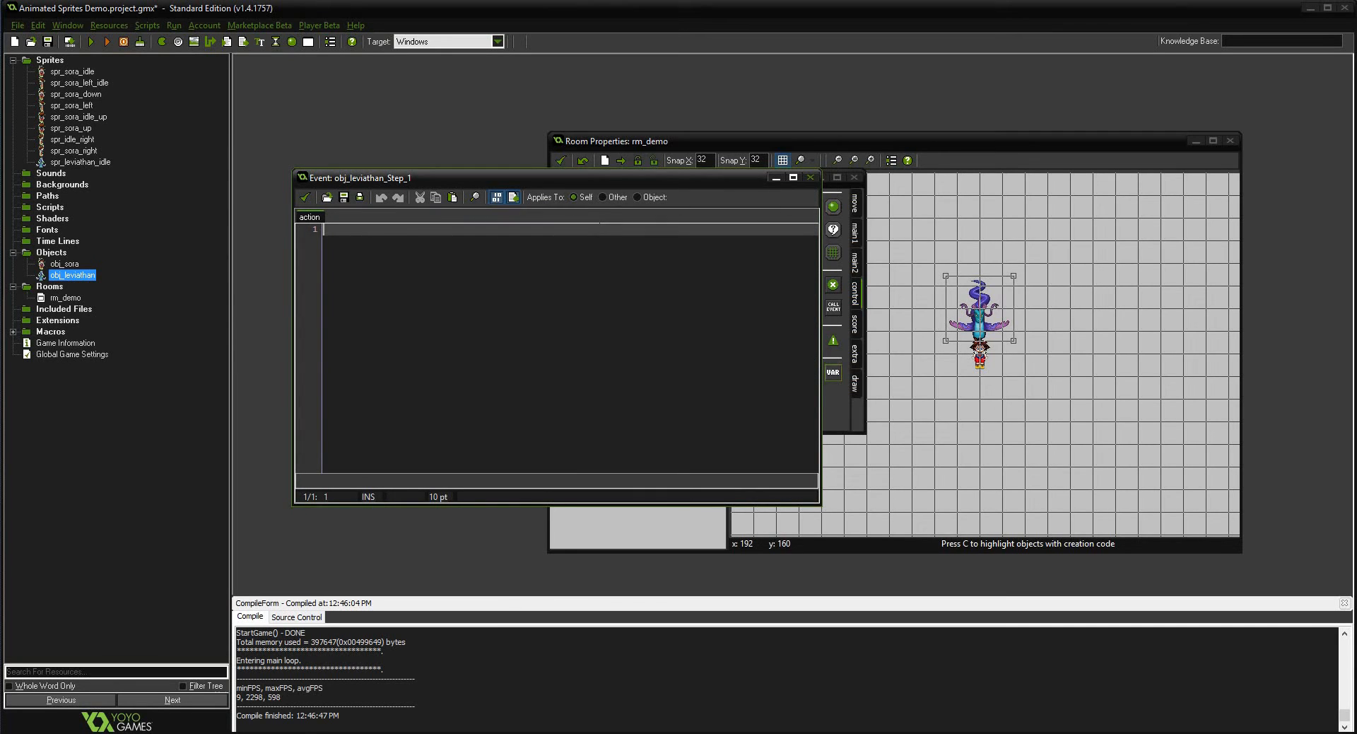
- Write image_speed = 1/8 in the leviathan's Step code, then accept the code and the object
type("image_")
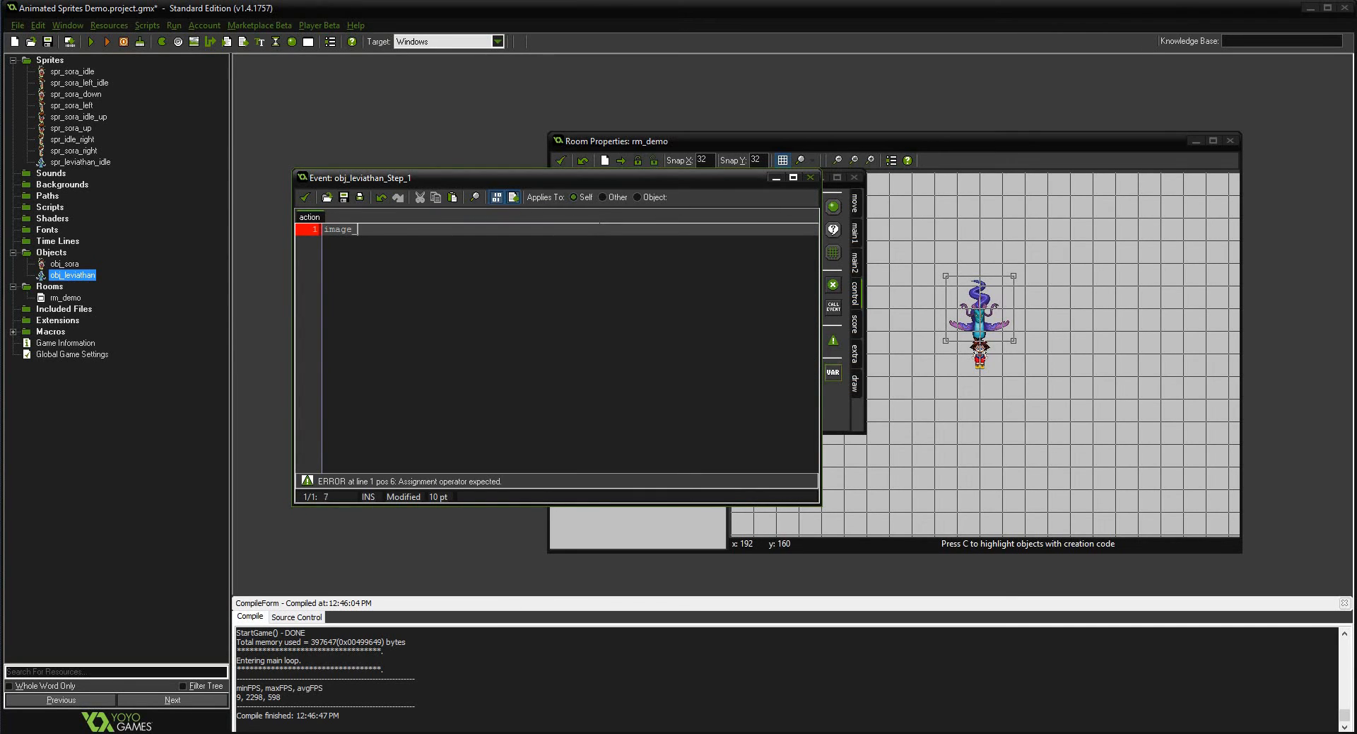
type("speed = ")
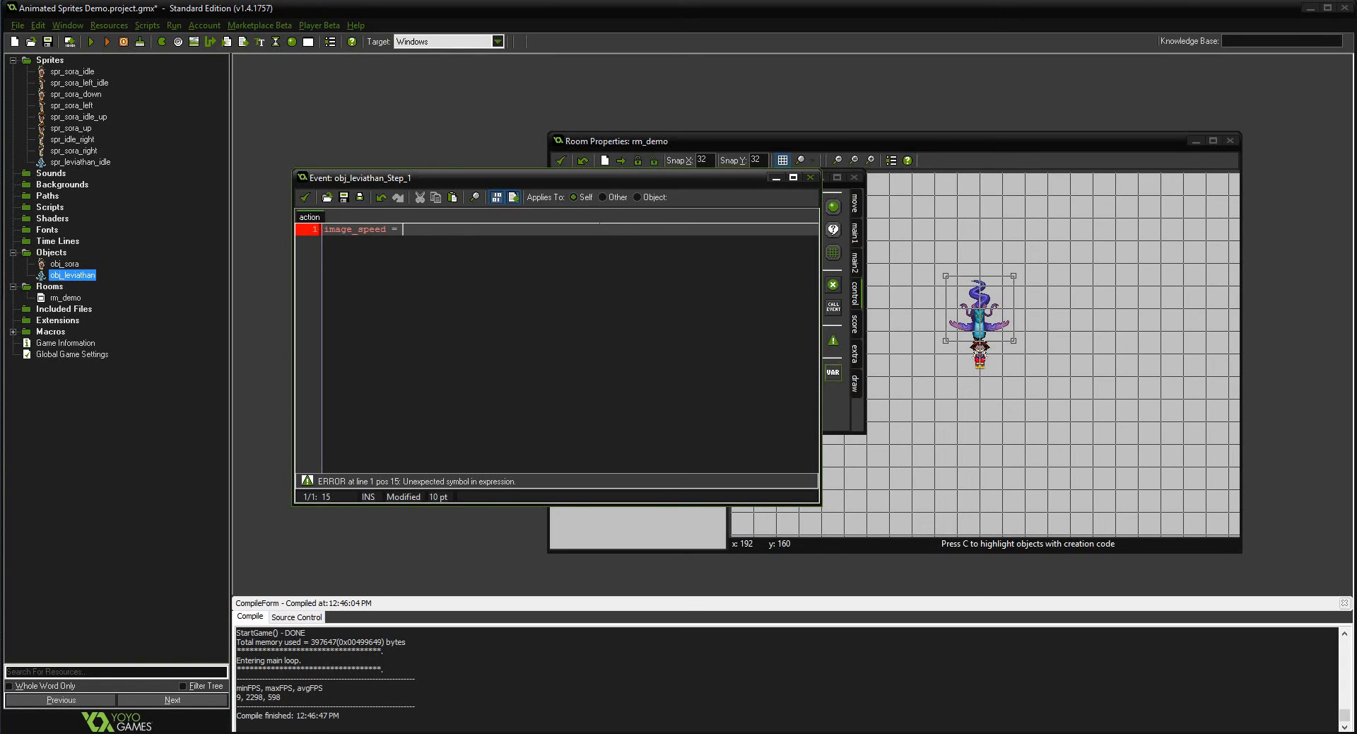
type("1/8")
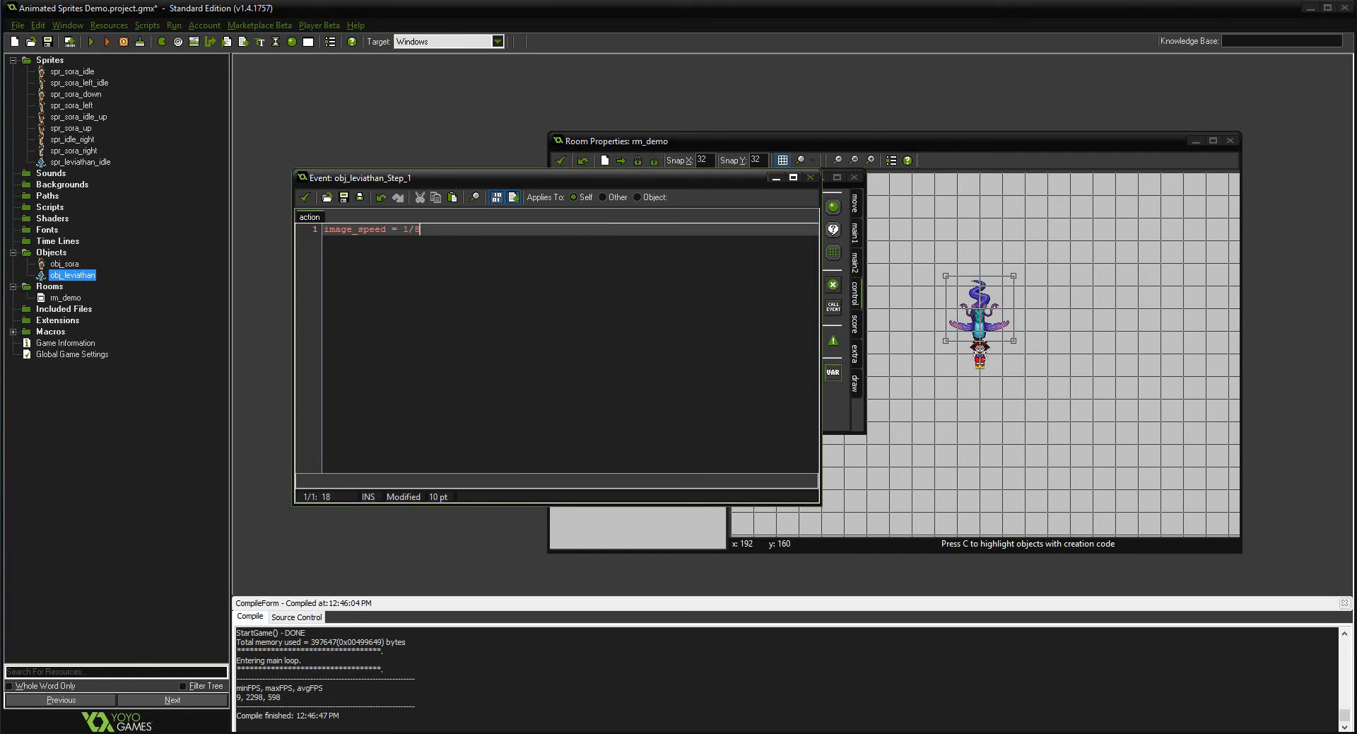
left_click(309, 198)
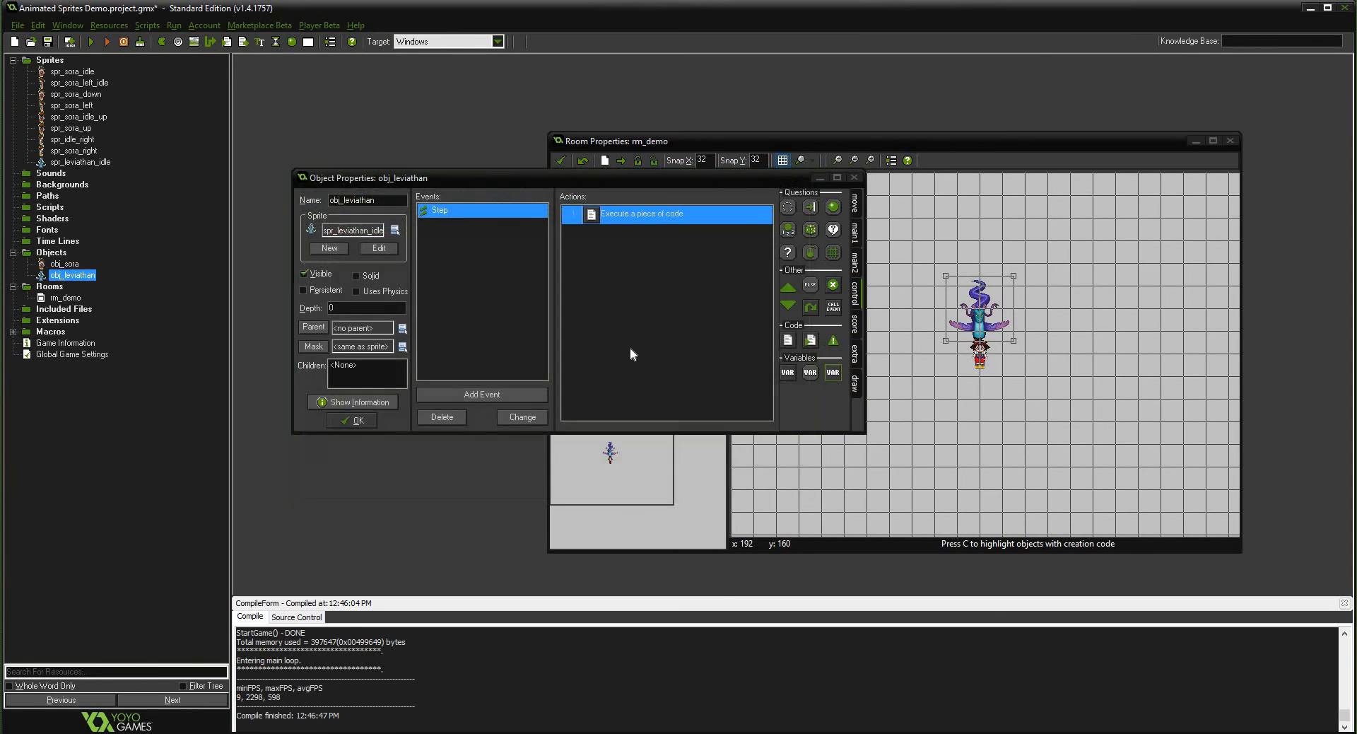
left_click(353, 418)
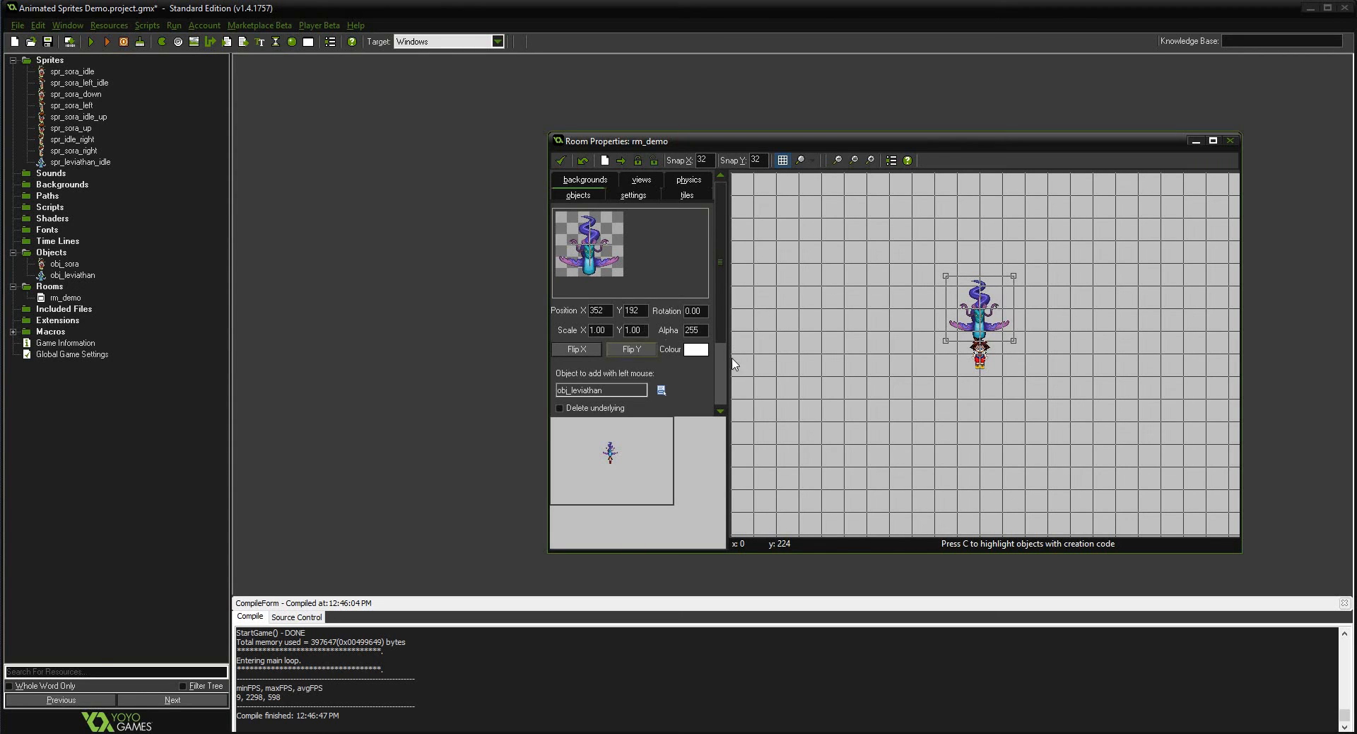
- Save the project and run the game, walking Sora down, right and up near the leviathan to test both animations
left_click(53, 42)
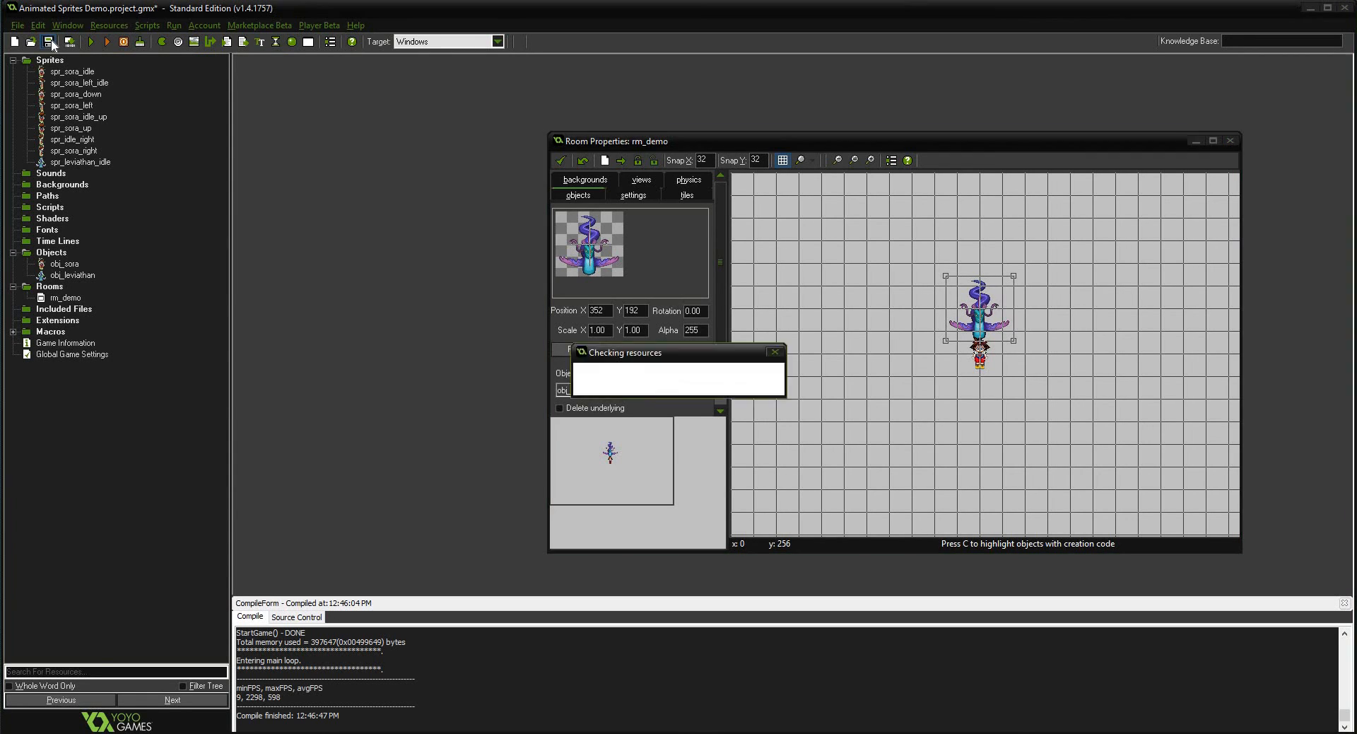
left_click(91, 42)
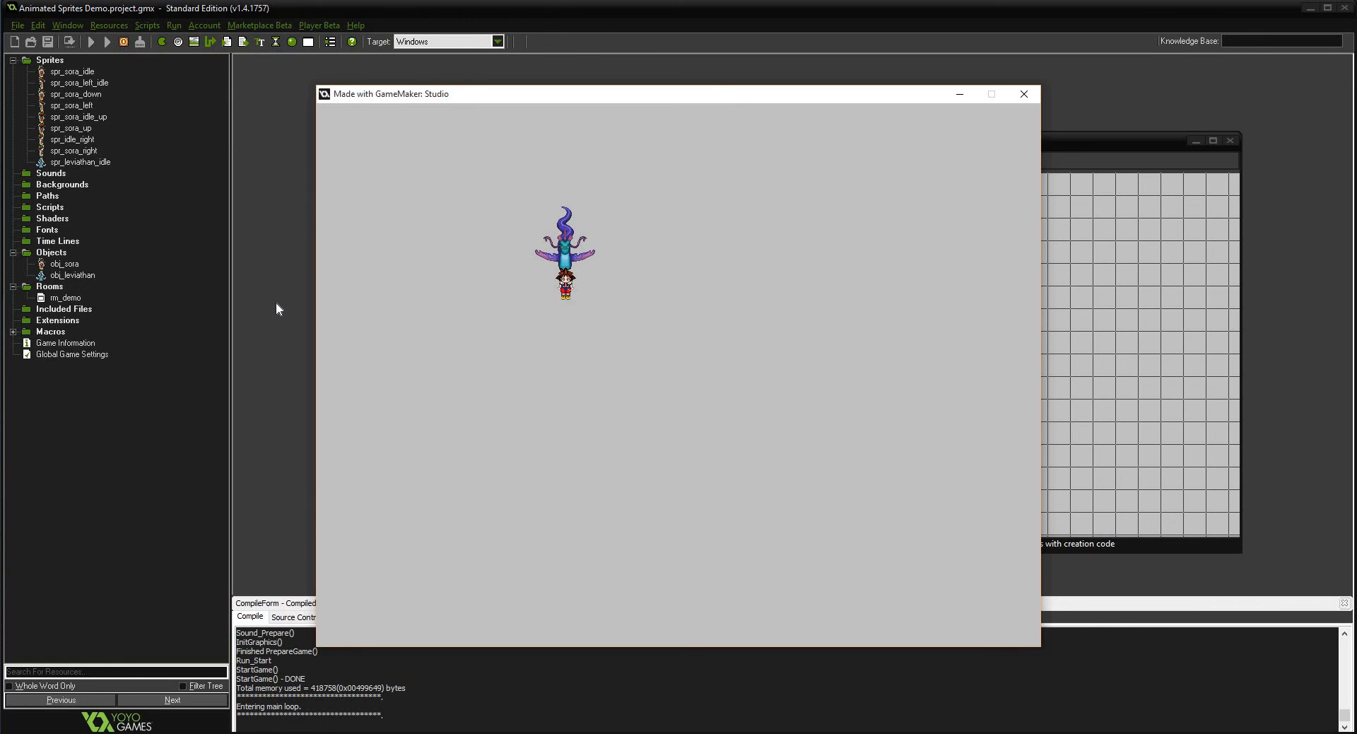
key("Down")
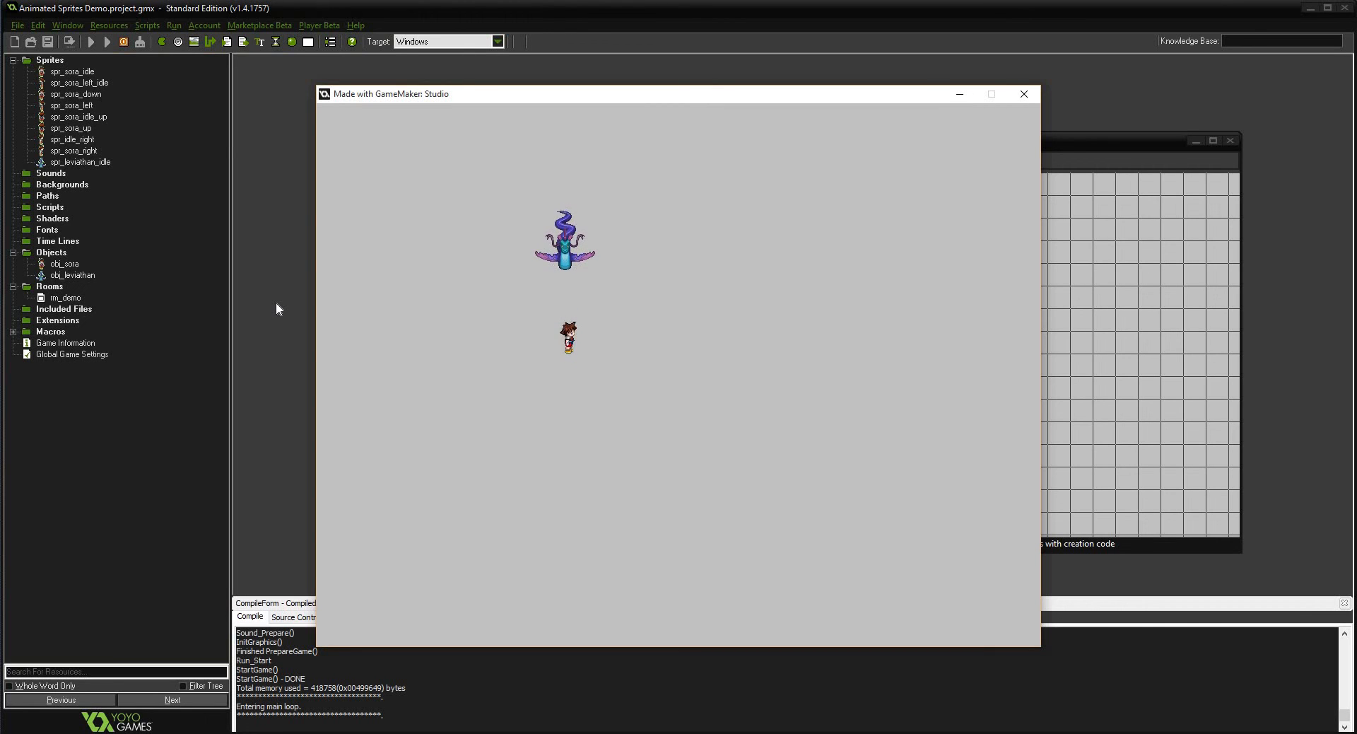
key("Right")
key("Up")
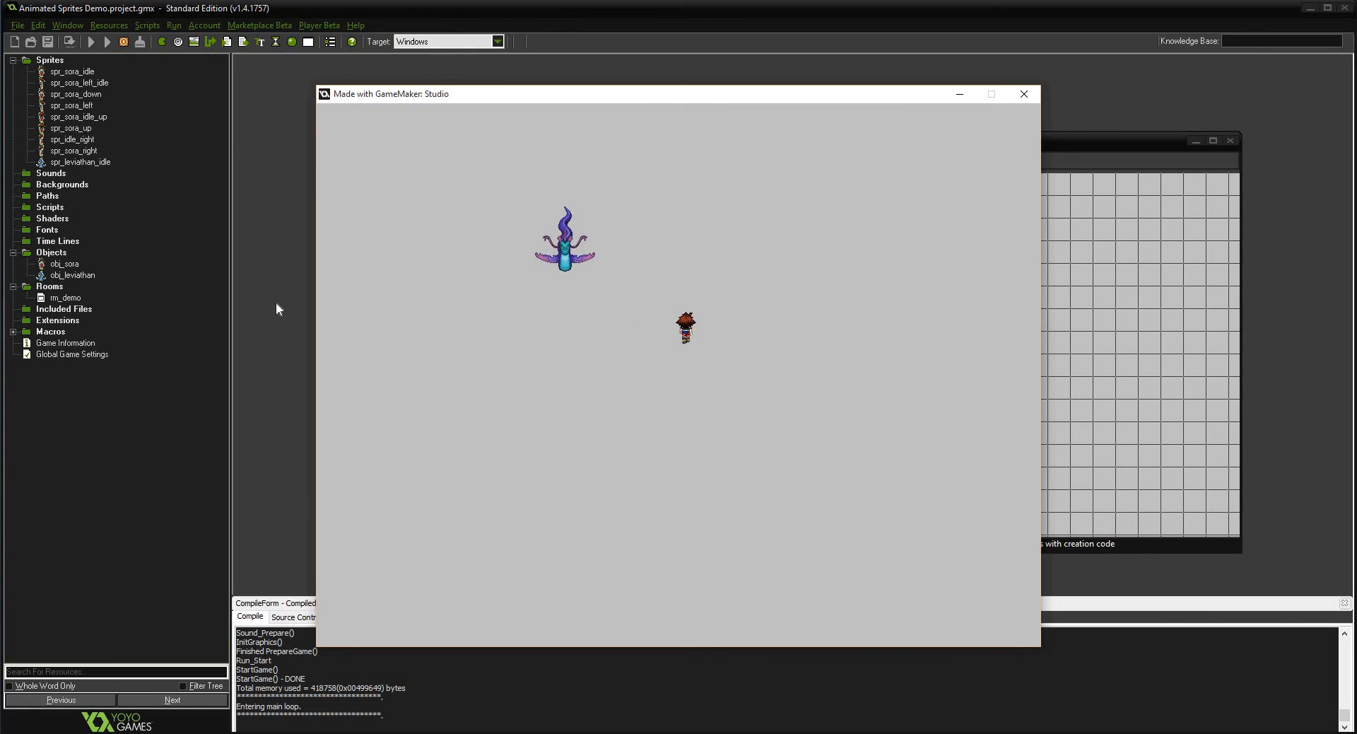
key("Right")
key("Down")
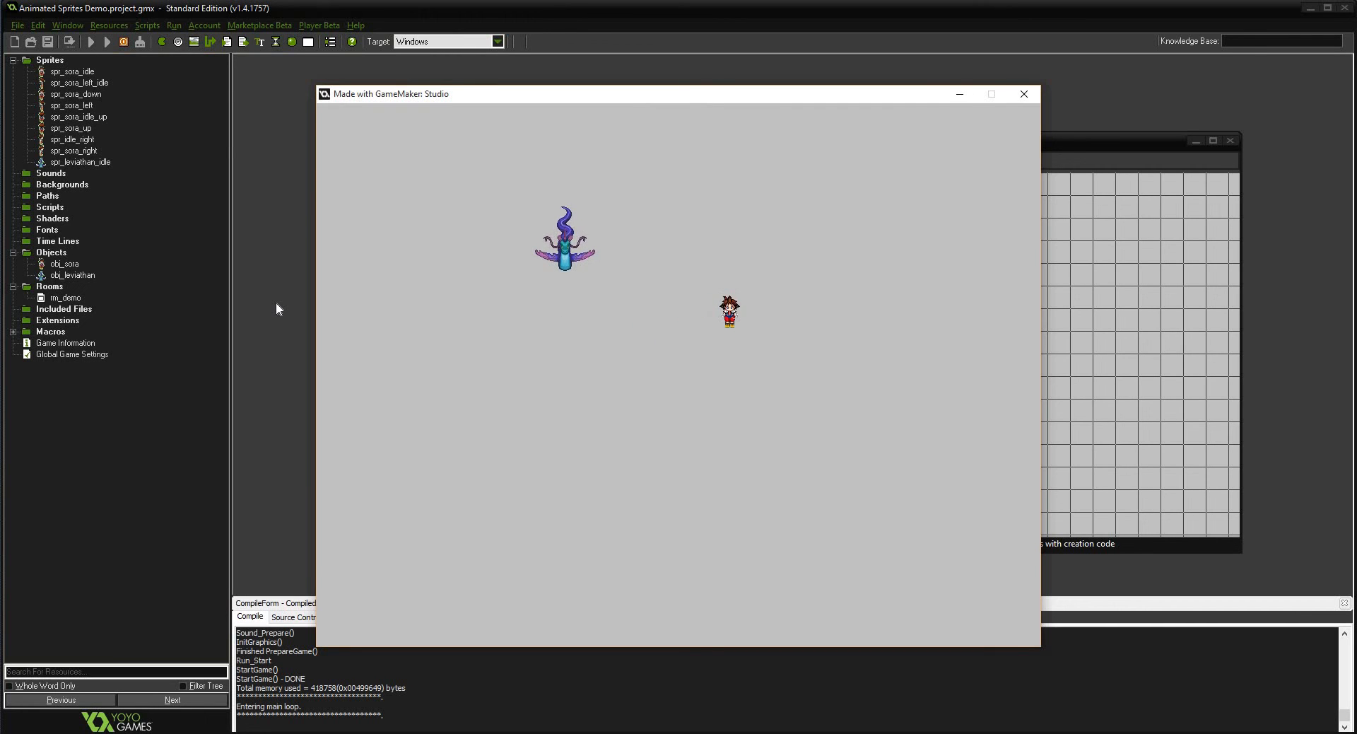